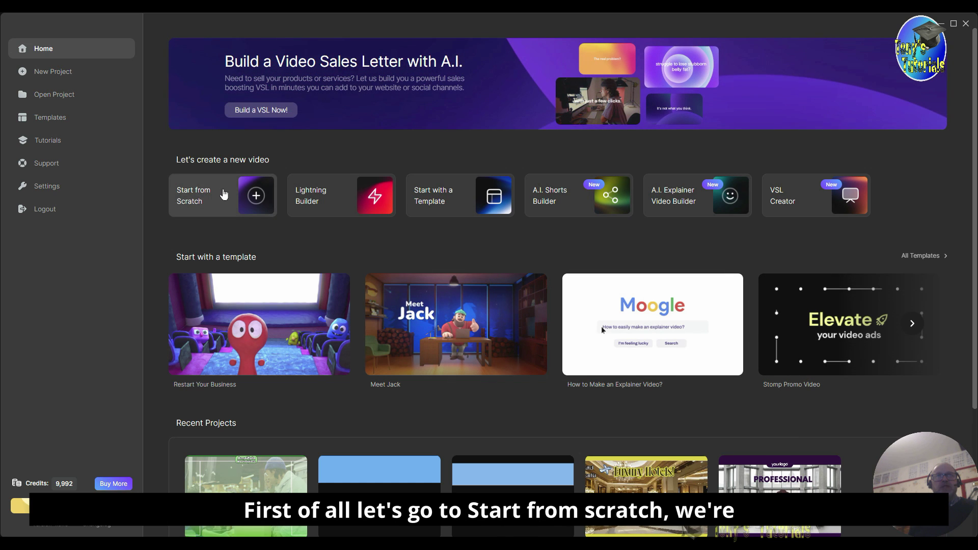
- Start a project from scratch and place the saved Marketplace Template scene at the start of the timeline
left_click(221, 194)
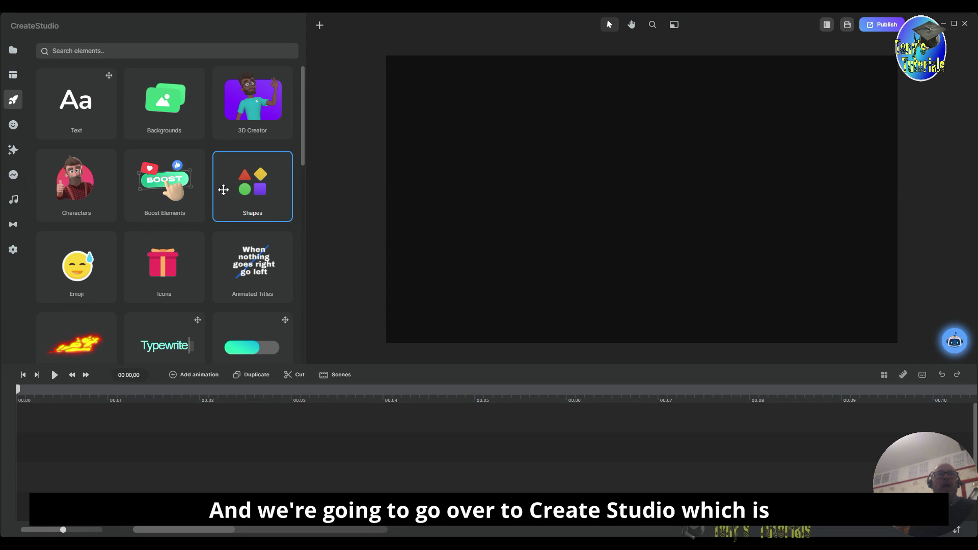
left_click(14, 80)
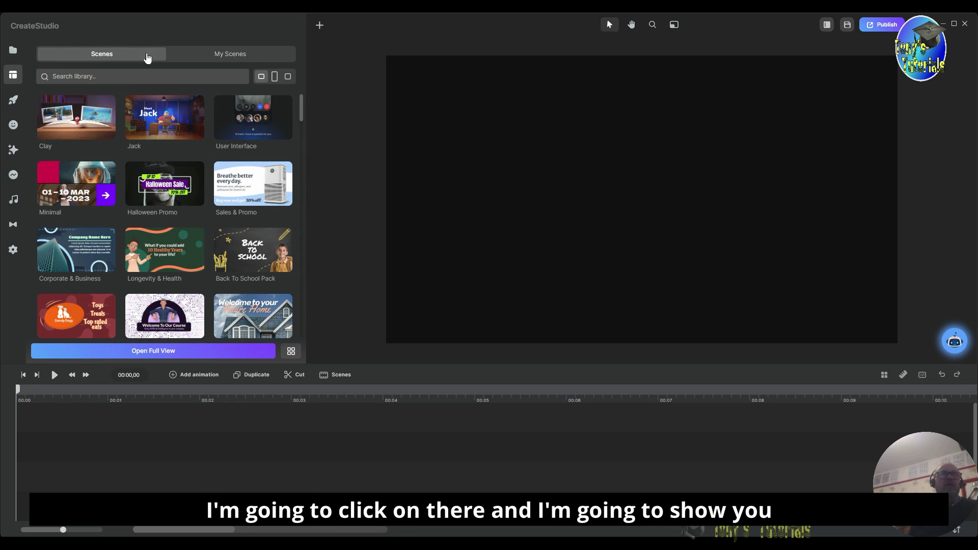
left_click(236, 59)
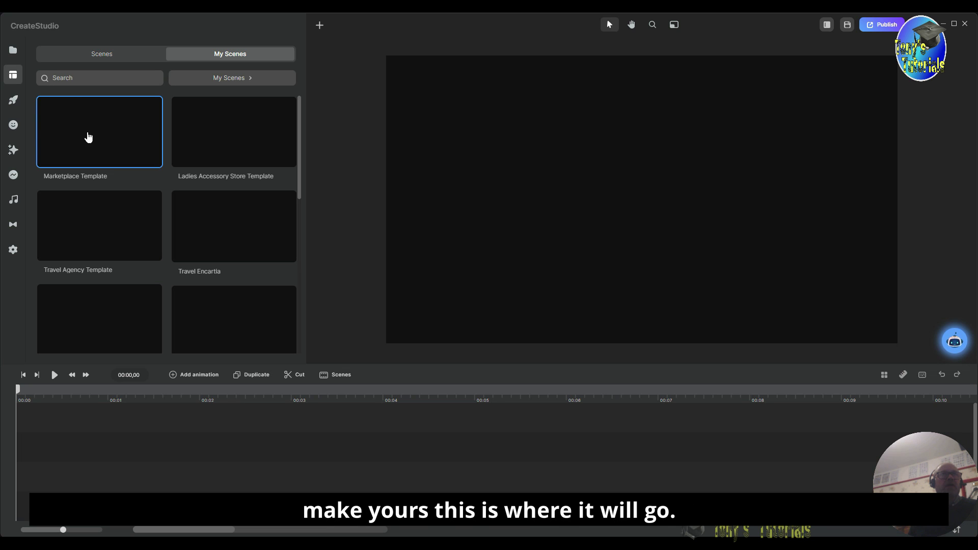
left_click_drag(89, 135, 35, 447)
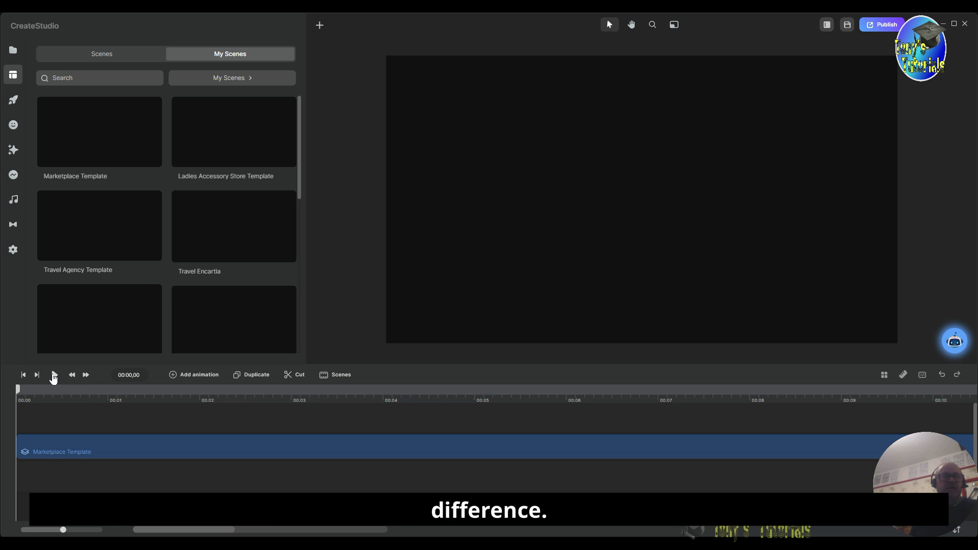
- Play back the Marketplace Template, then select it at about 8 seconds and examine its editable elements
left_click(53, 375)
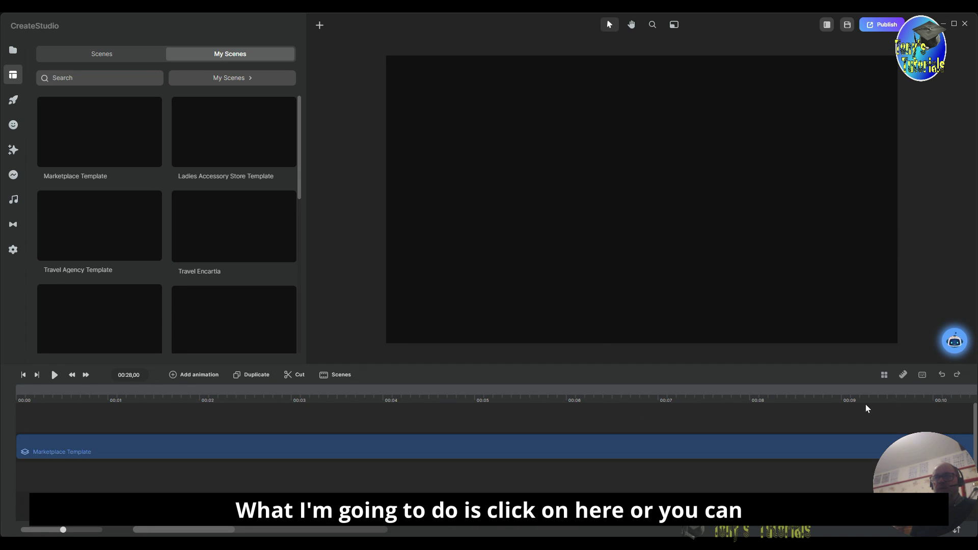
left_click(832, 390)
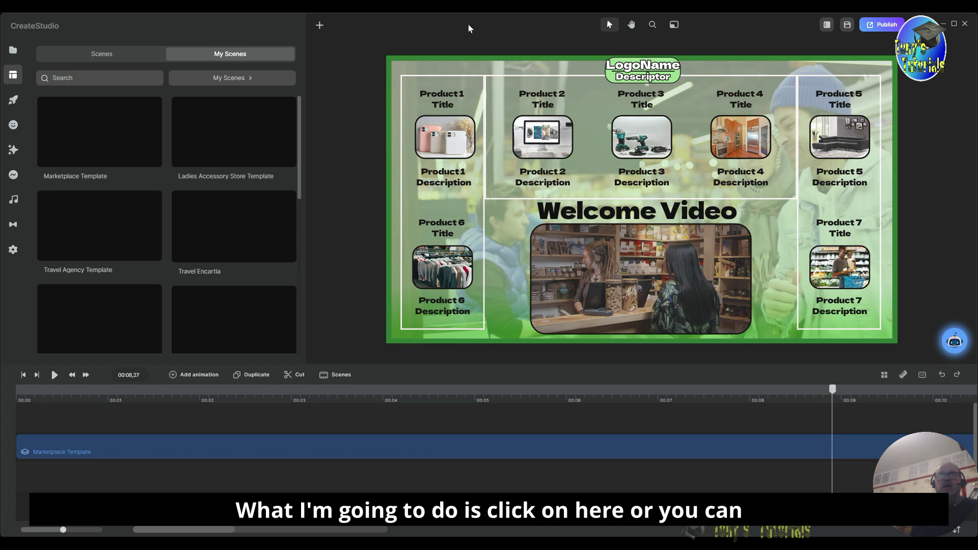
left_click(397, 68)
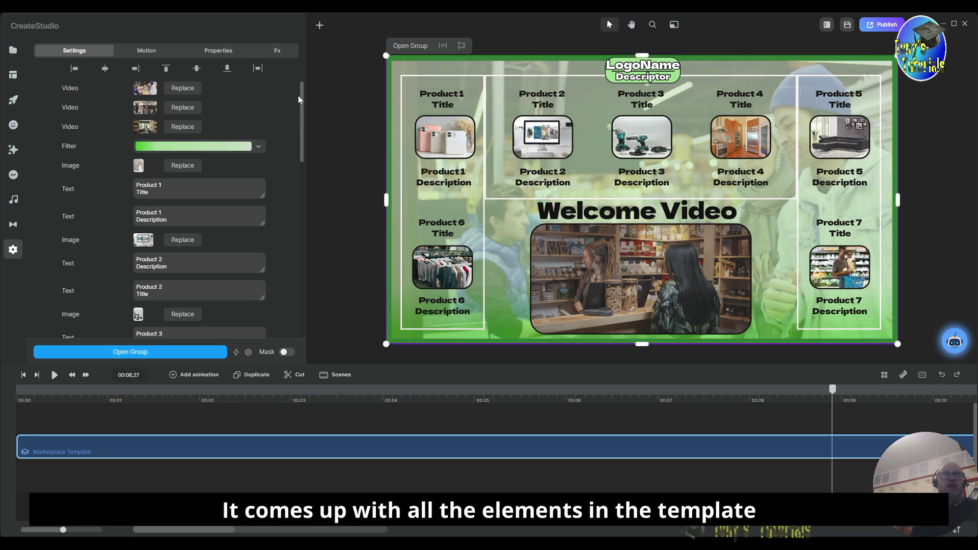
left_click_drag(301, 95, 315, 258)
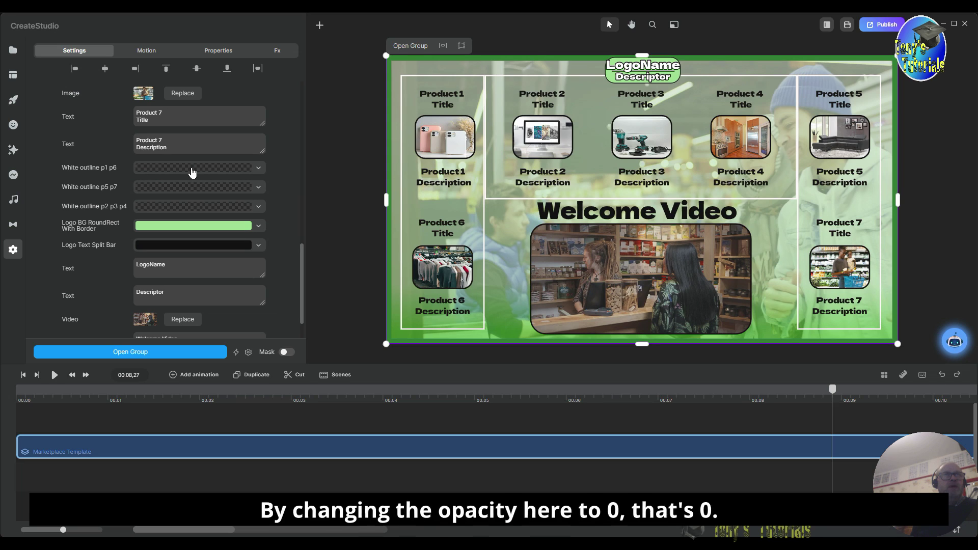
- Try raising the "White outline p1 p6" fill to full opacity, then return it to 0
left_click(192, 173)
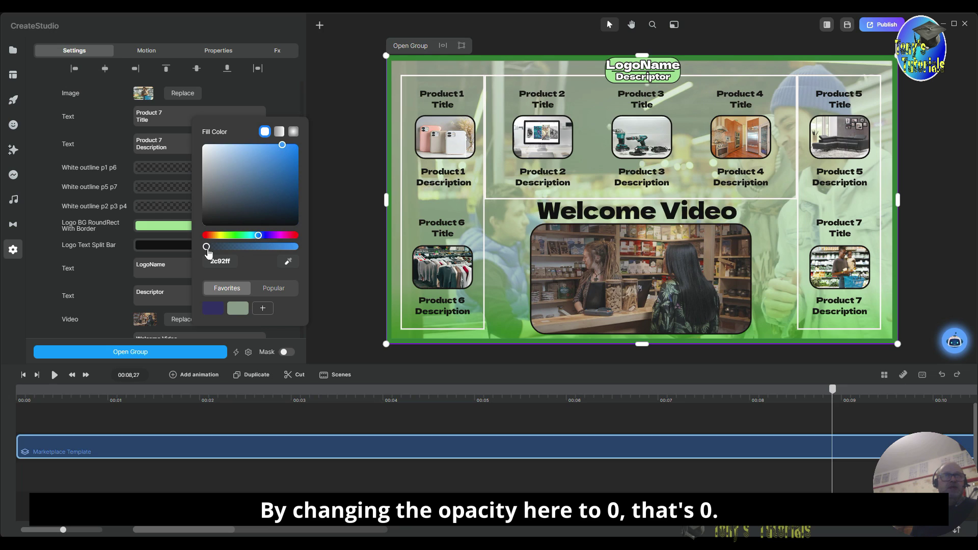
left_click_drag(206, 247, 295, 247)
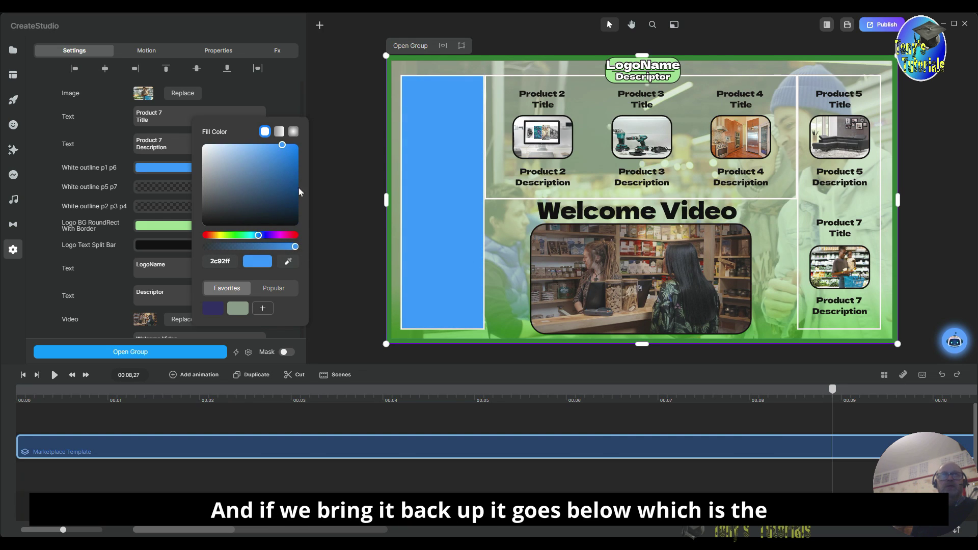
left_click_drag(295, 249, 206, 248)
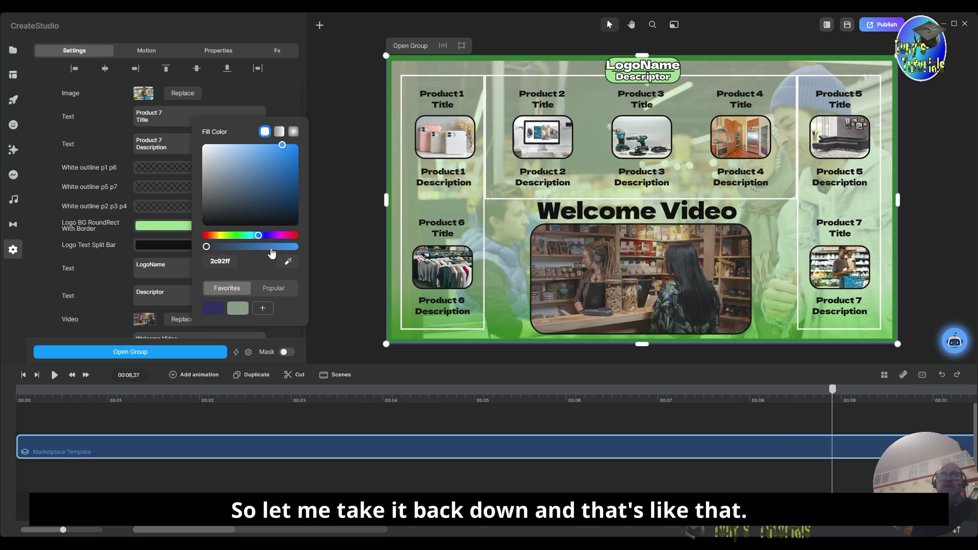
left_click(325, 252)
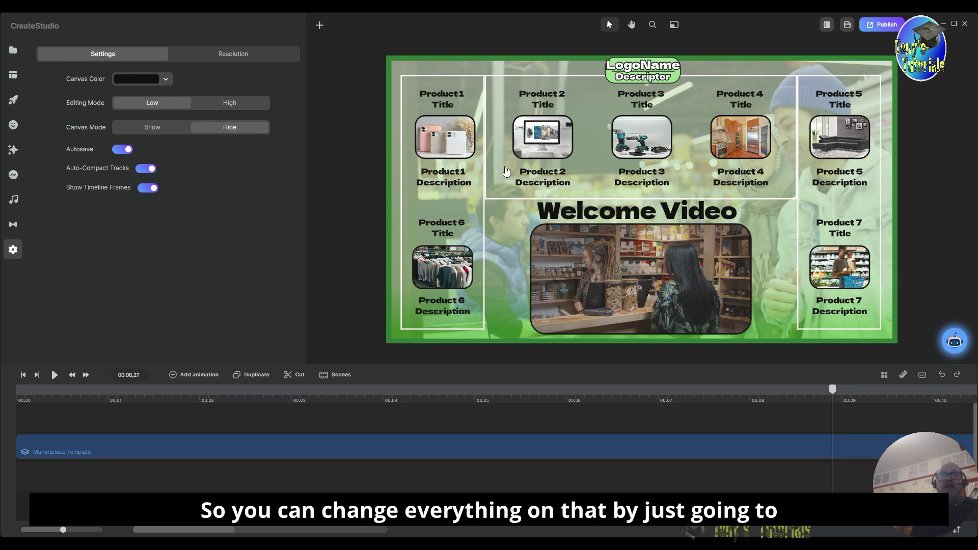
- Delete the Marketplace Template from the timeline
left_click(418, 91)
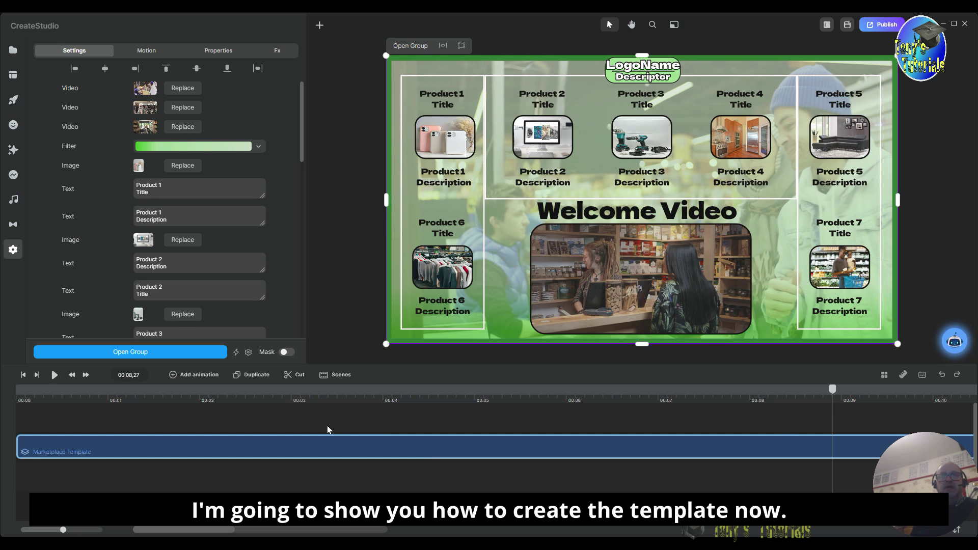
right_click(304, 447)
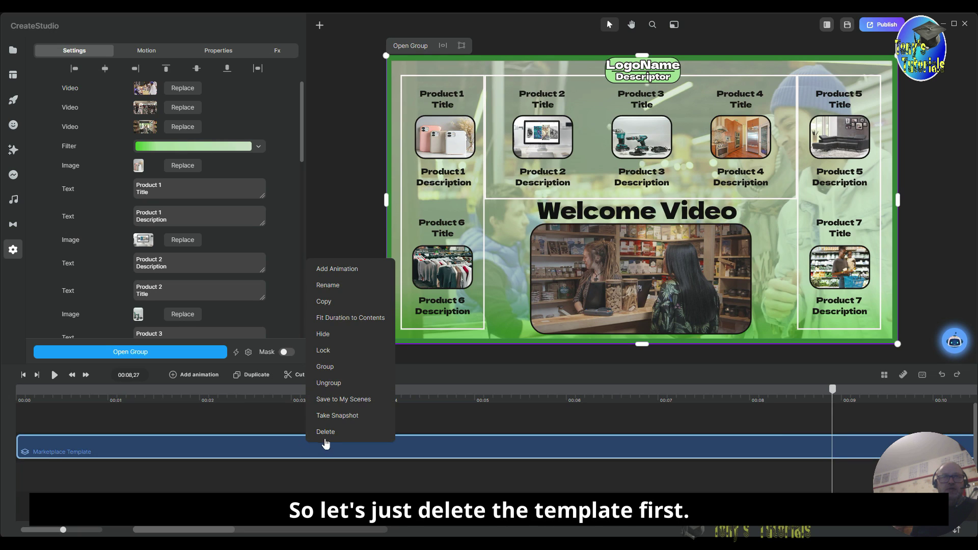
left_click(329, 436)
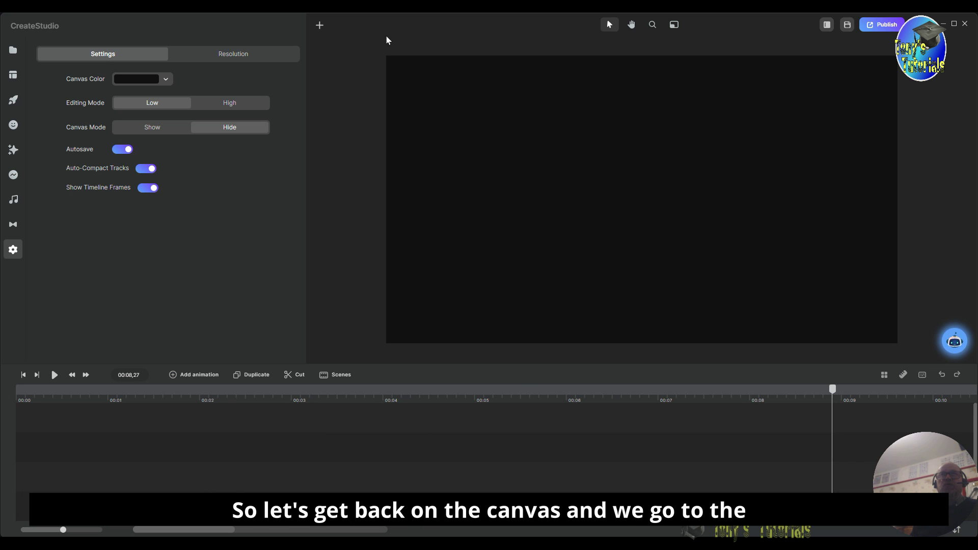
- Add a rectangle shape and expand it to fill the whole canvas
left_click(320, 26)
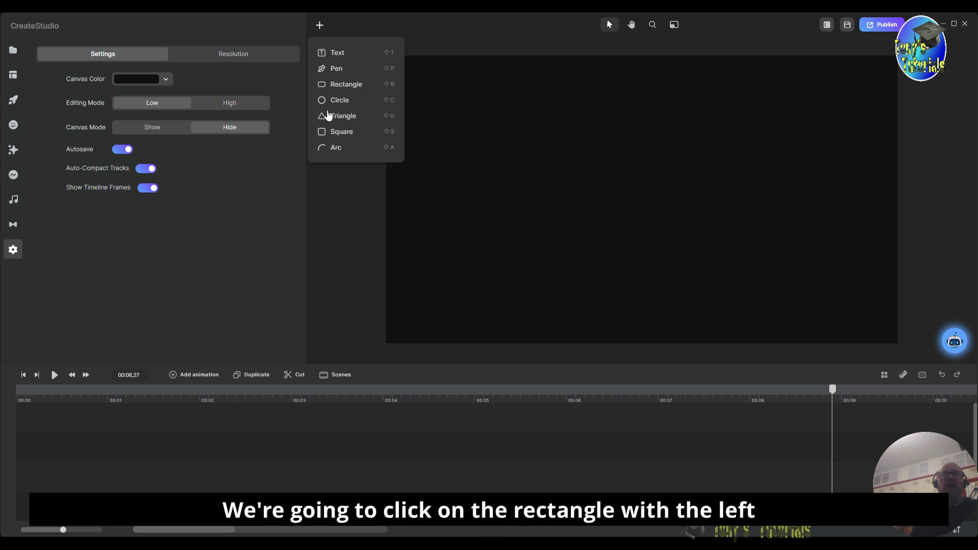
left_click(346, 85)
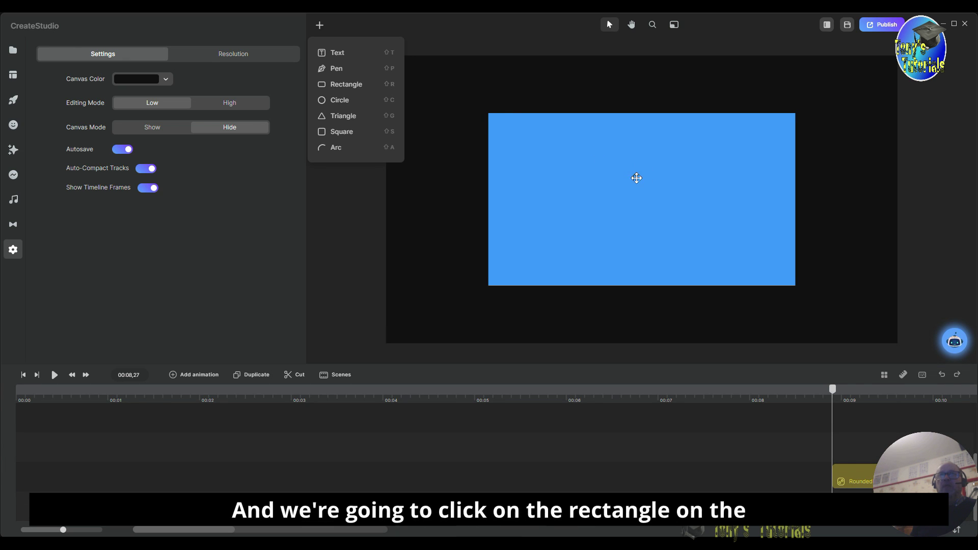
left_click(554, 198)
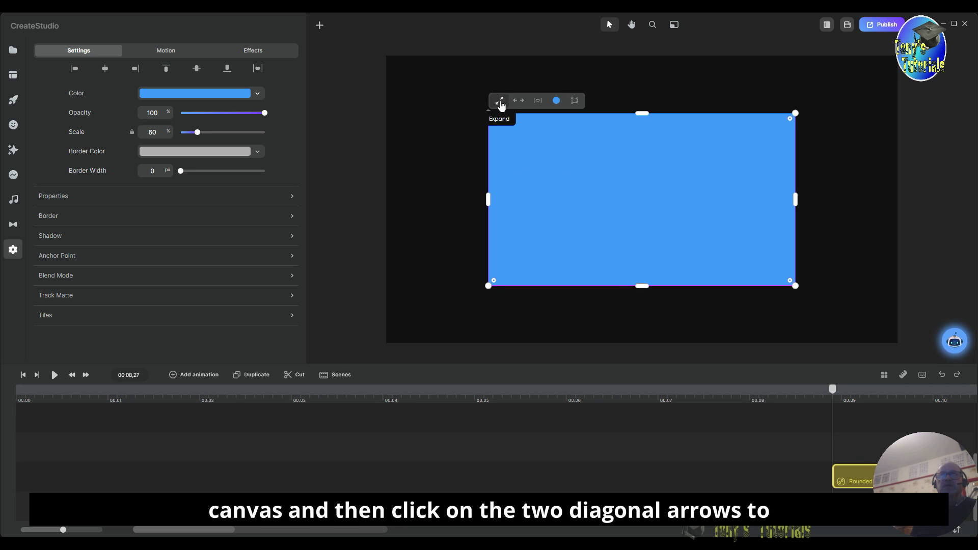
left_click(499, 101)
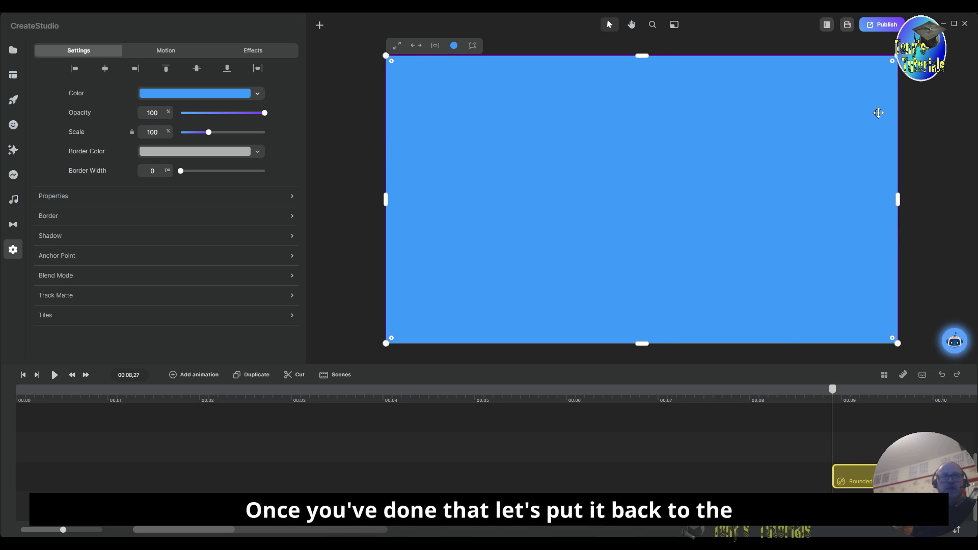
- Move the rectangle's clip to the start of the timeline and extend its duration to about 28 seconds
left_click_drag(844, 479, 12, 451)
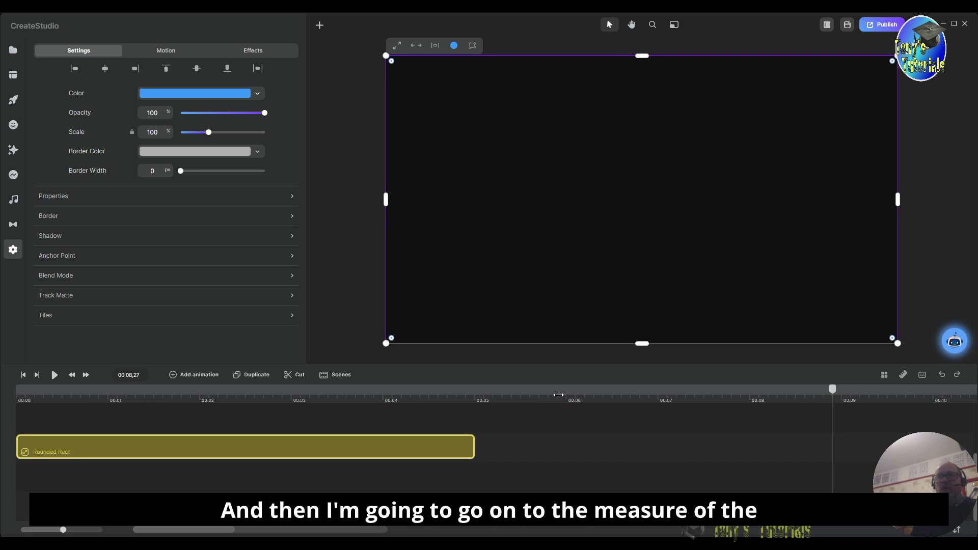
left_click(569, 397)
left_click_drag(539, 397, 392, 401)
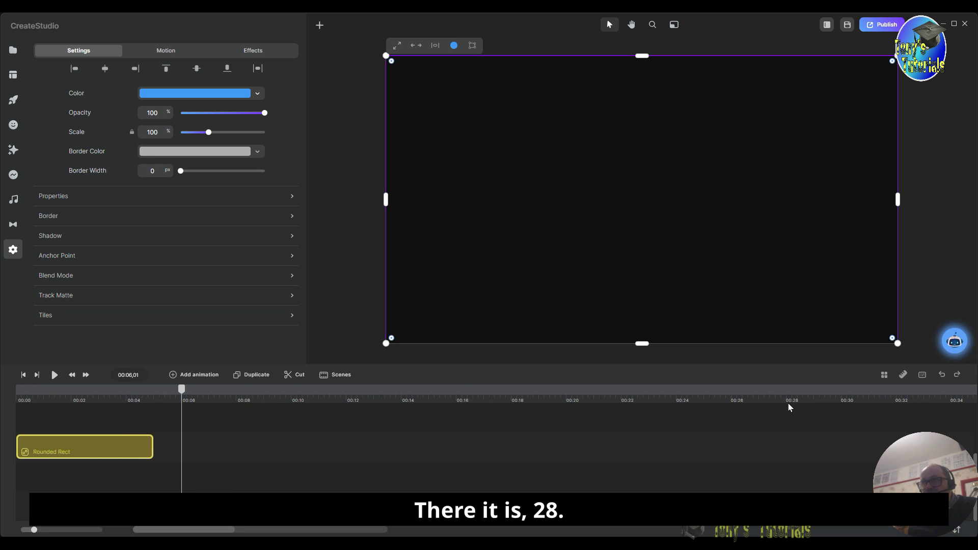
left_click_drag(150, 447, 664, 464)
left_click_drag(766, 461, 779, 462)
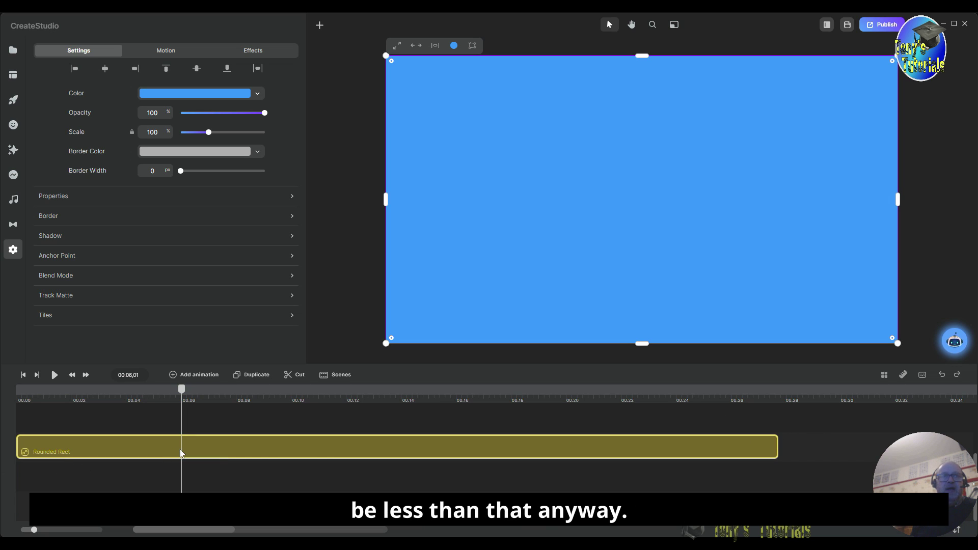
- Duplicate the rectangle and set the upper copy's border width to 40 px
left_click(257, 376)
left_click(196, 457)
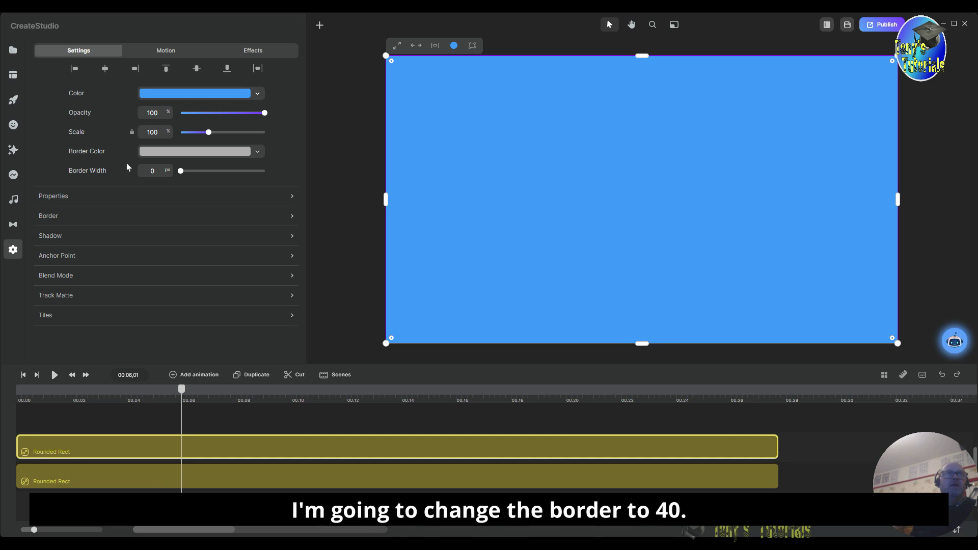
left_click(152, 170)
type("4")
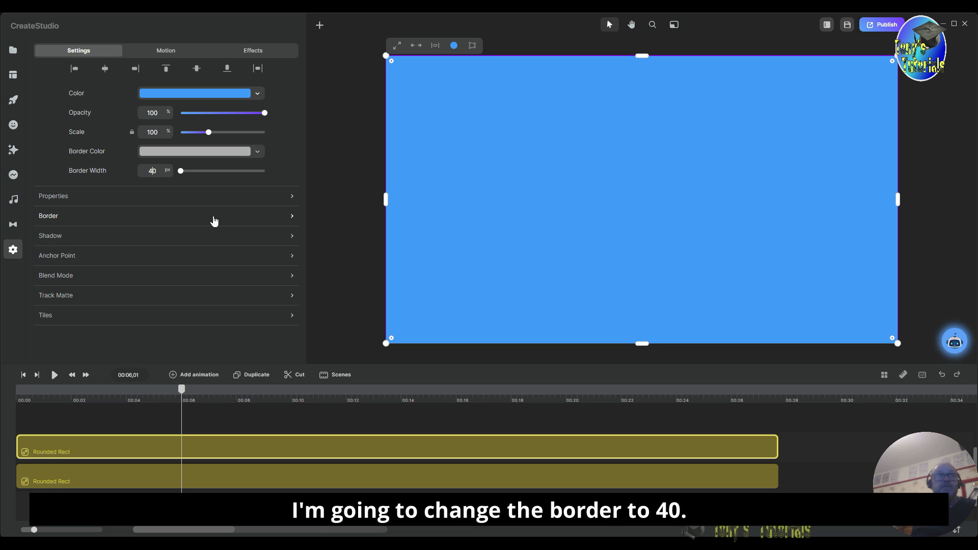
key("Return")
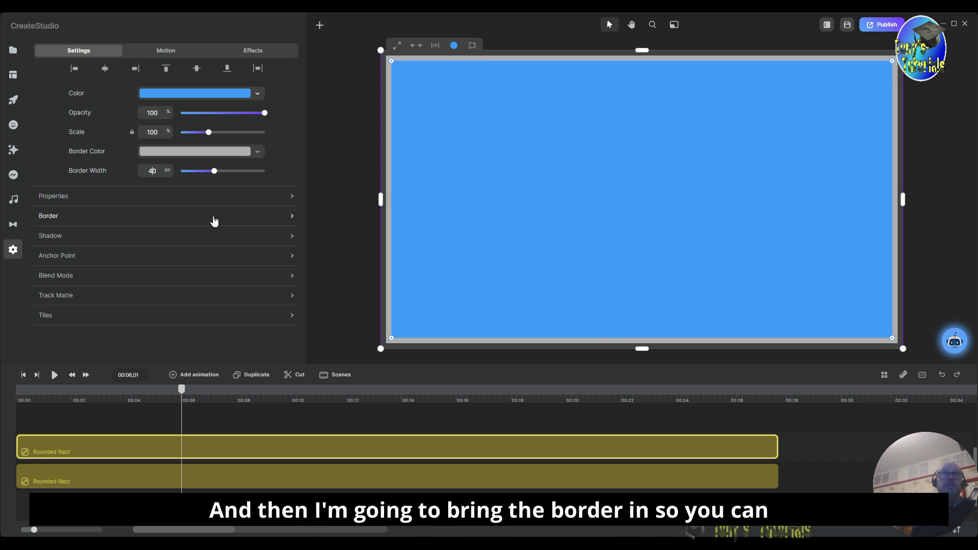
- Pull all four sides of the bordered rectangle inward so its outer edges align with the canvas edges
left_click_drag(377, 201, 383, 200)
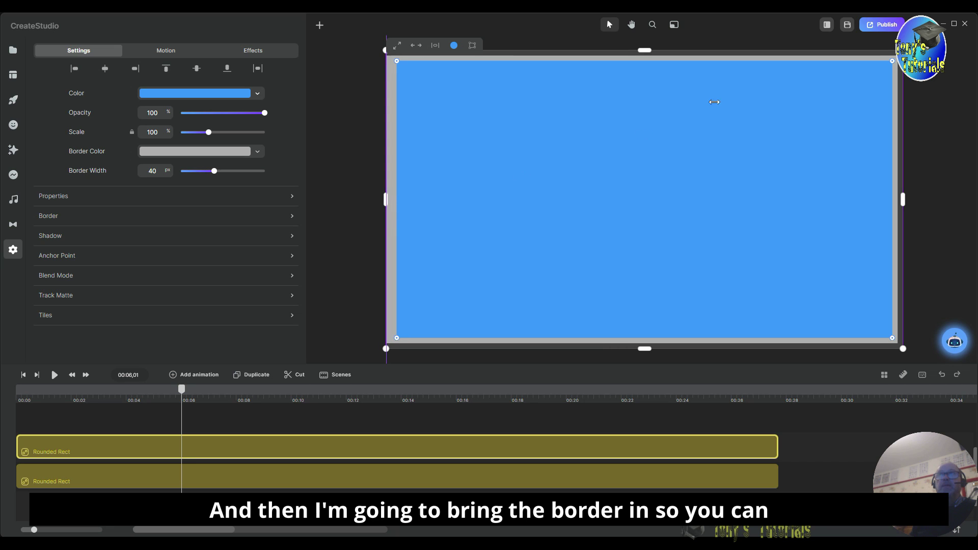
left_click_drag(645, 49, 647, 56)
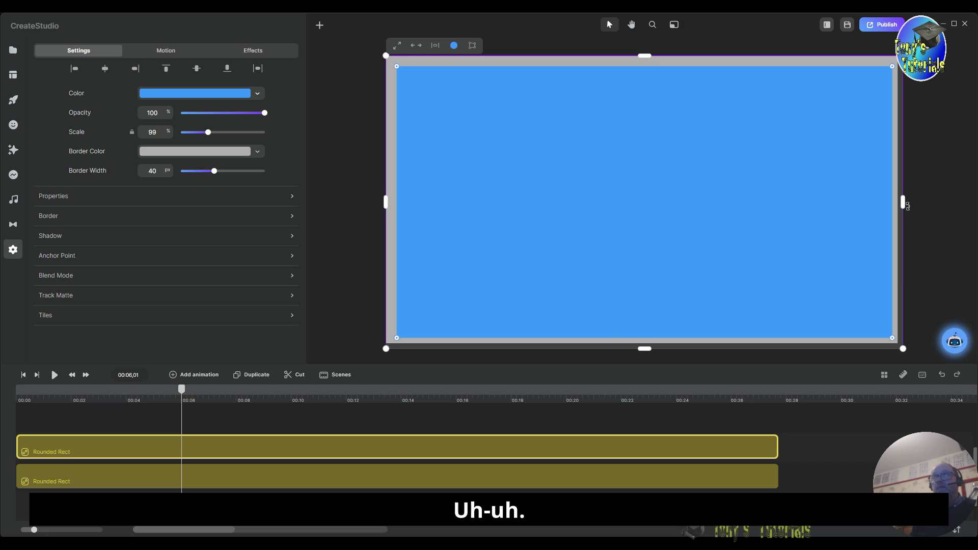
left_click_drag(905, 204, 898, 204)
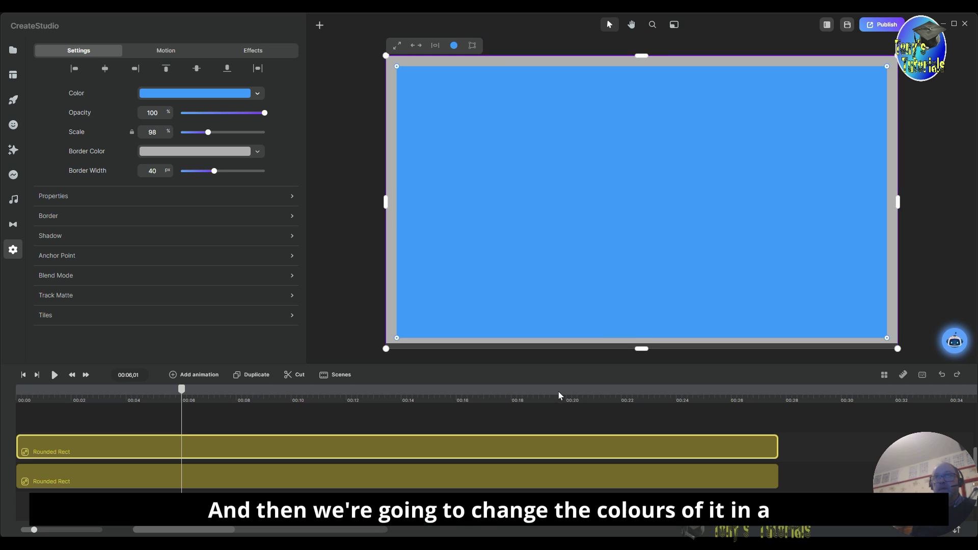
left_click_drag(643, 349, 645, 344)
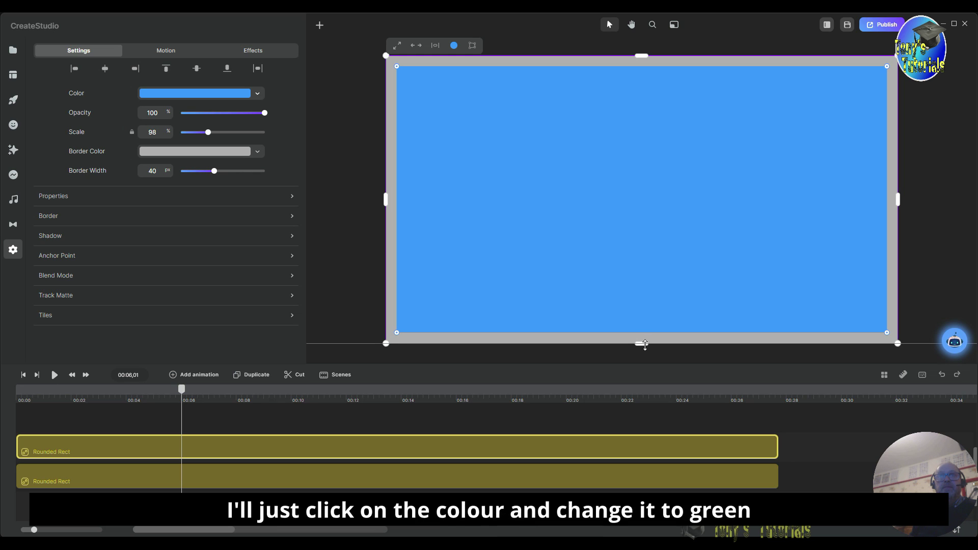
- Change the bordered rectangle's fill colour to light green 7bedb4
left_click(199, 97)
left_click(250, 161)
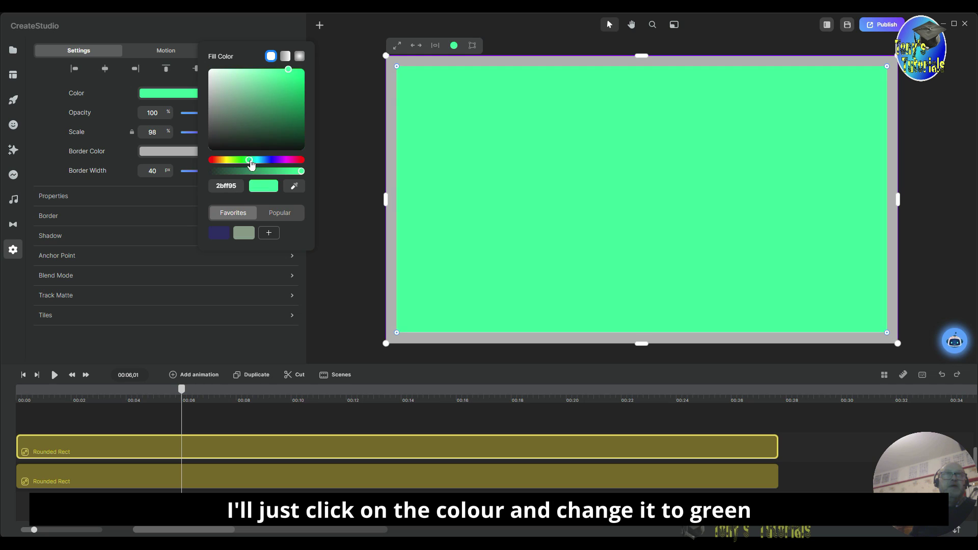
left_click(254, 75)
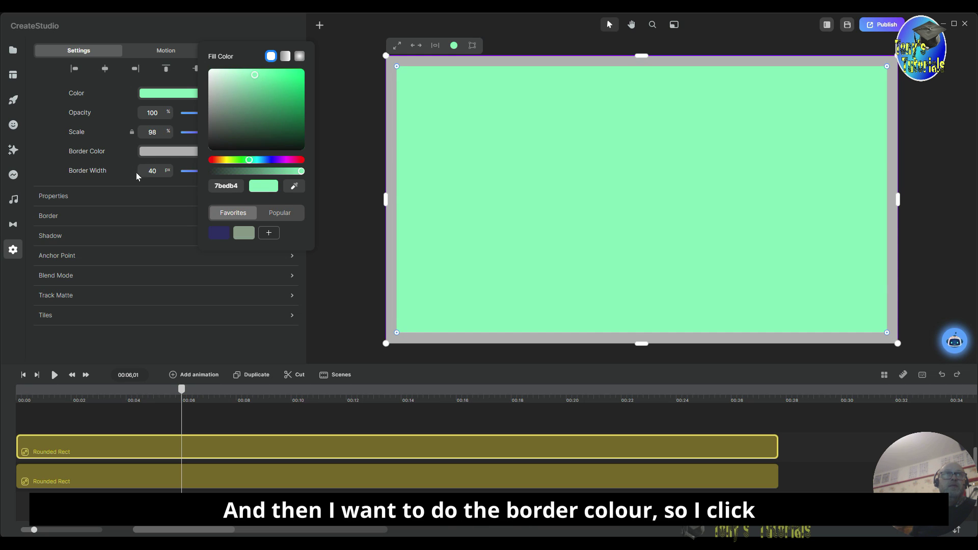
- Sample the rectangle's green fill for its border colour and darken the border to 246d48
left_click(170, 151)
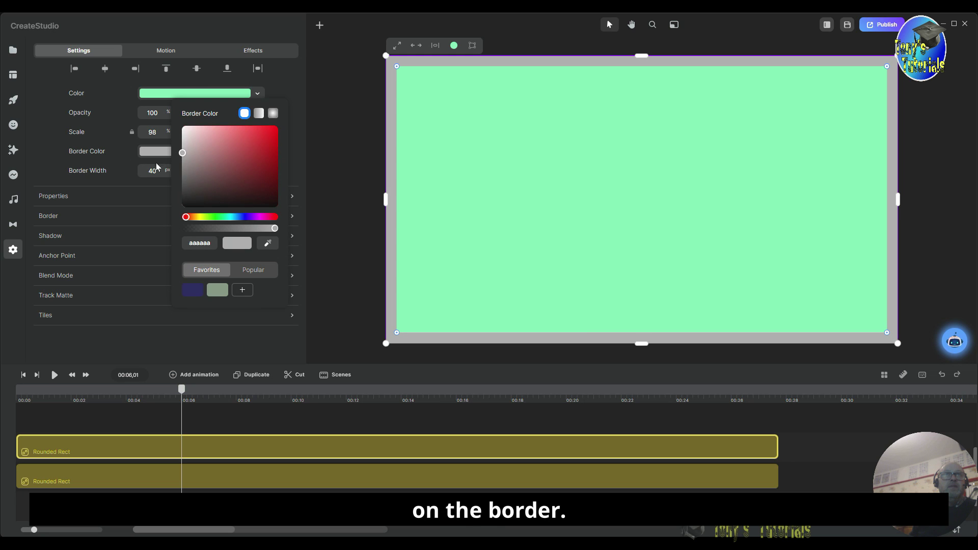
left_click(267, 246)
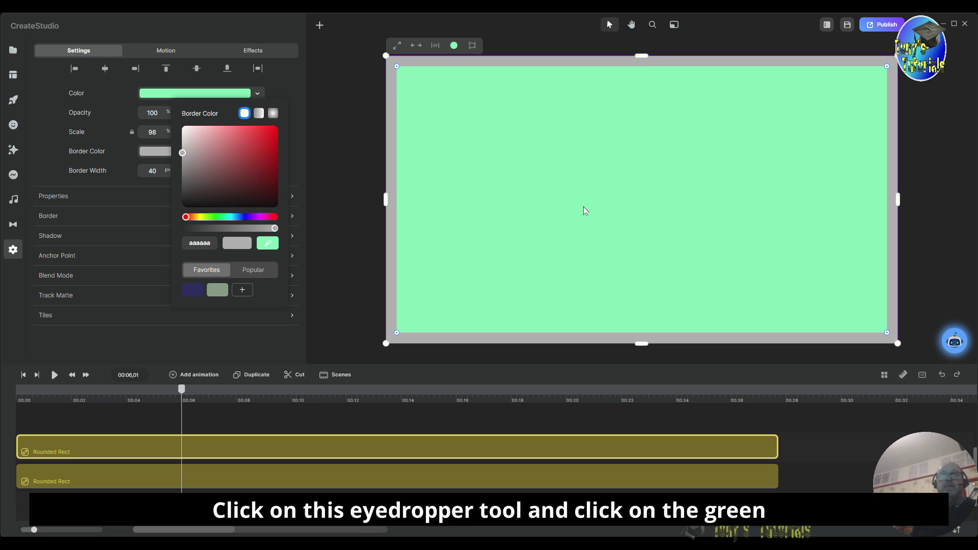
left_click(561, 206)
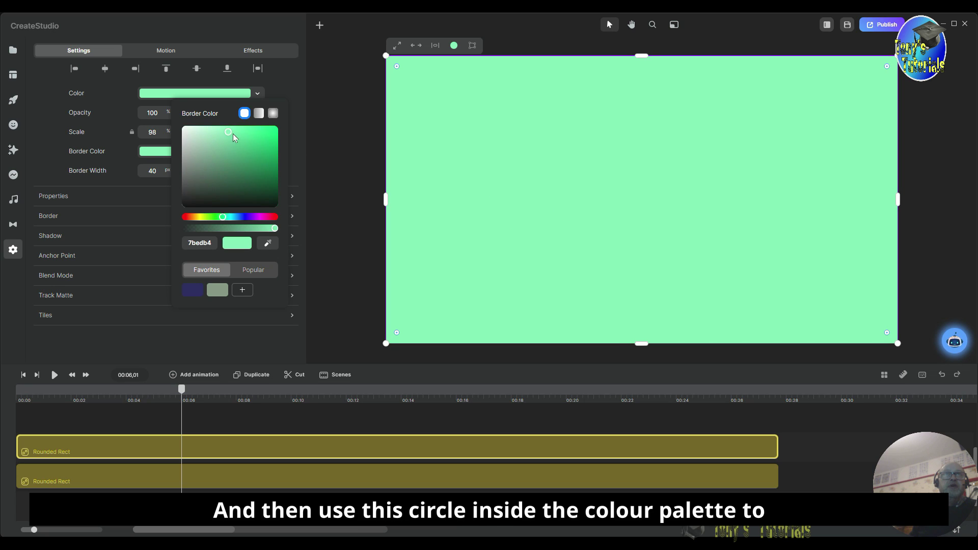
left_click_drag(227, 131, 248, 174)
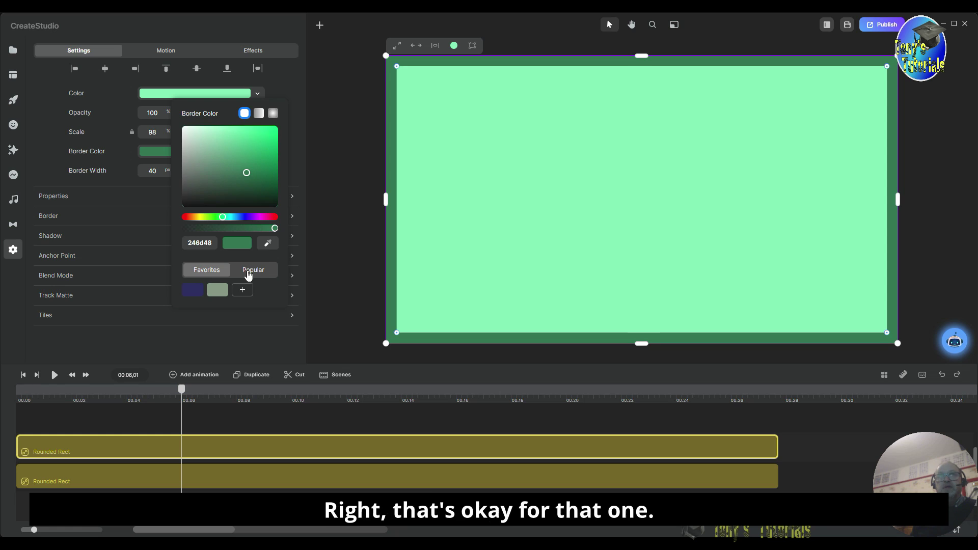
- Rename the upper green rectangle's layer in the timeline as BG Mask
left_click(316, 251)
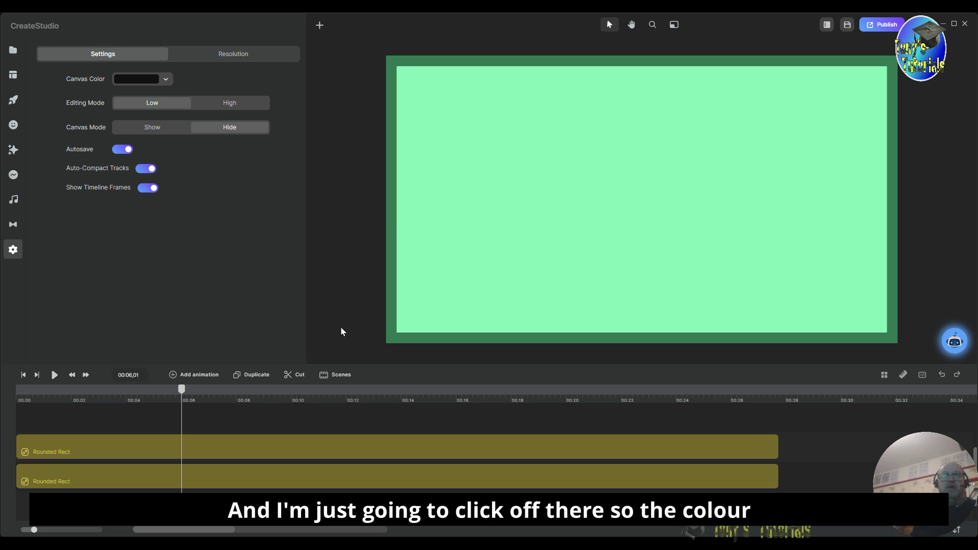
left_click(210, 448)
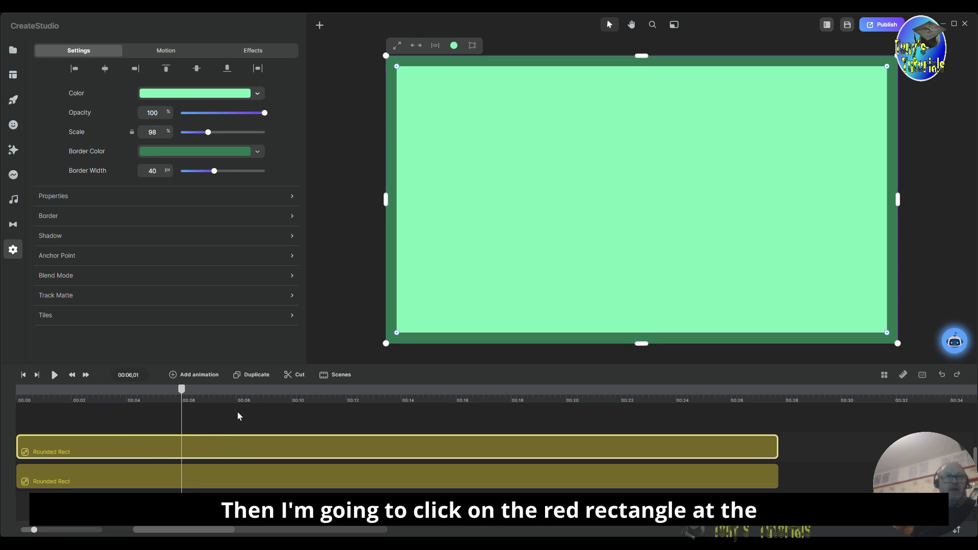
right_click(90, 444)
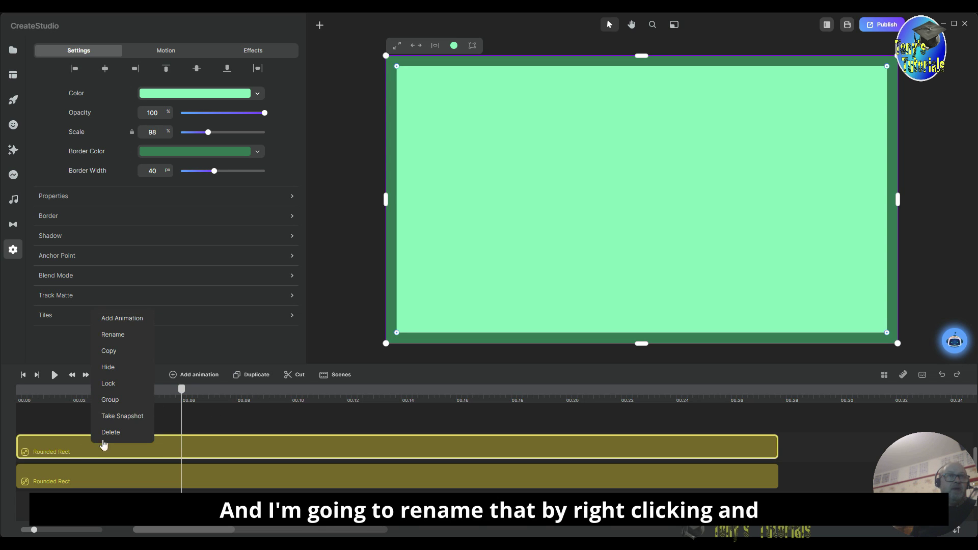
left_click(128, 333)
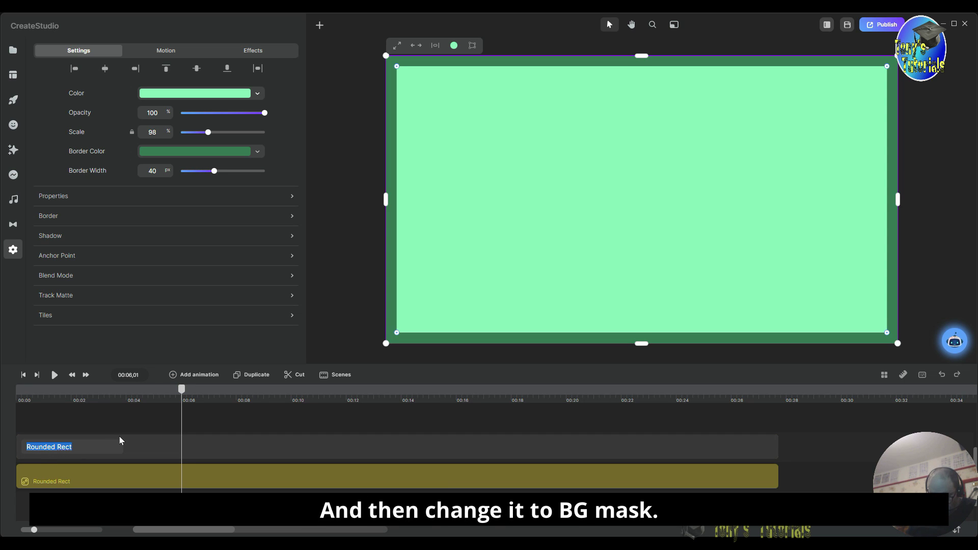
type("BG ")
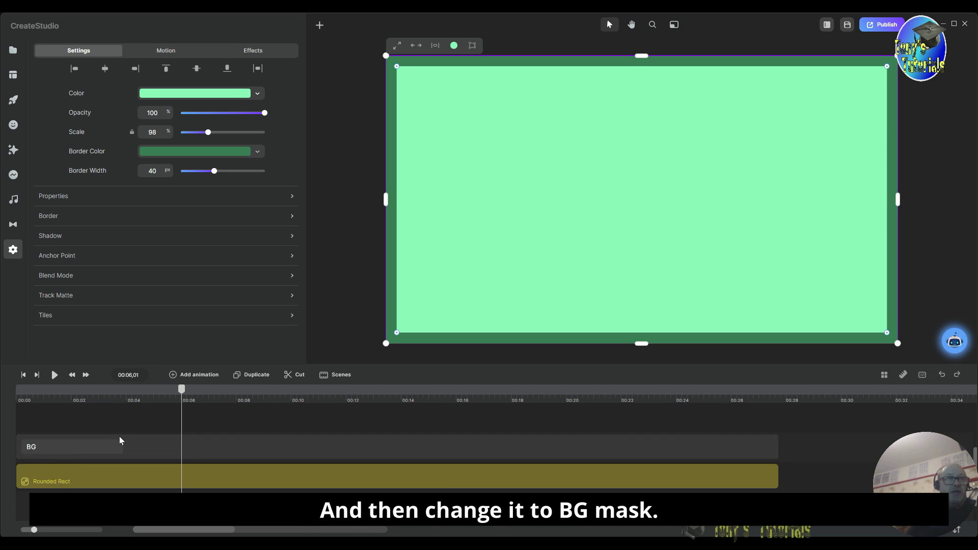
type("M")
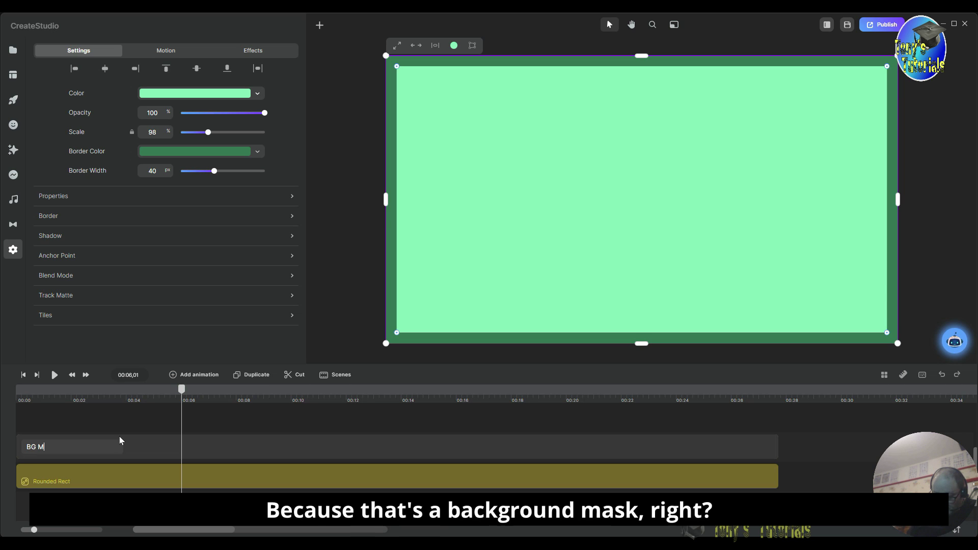
type("ask")
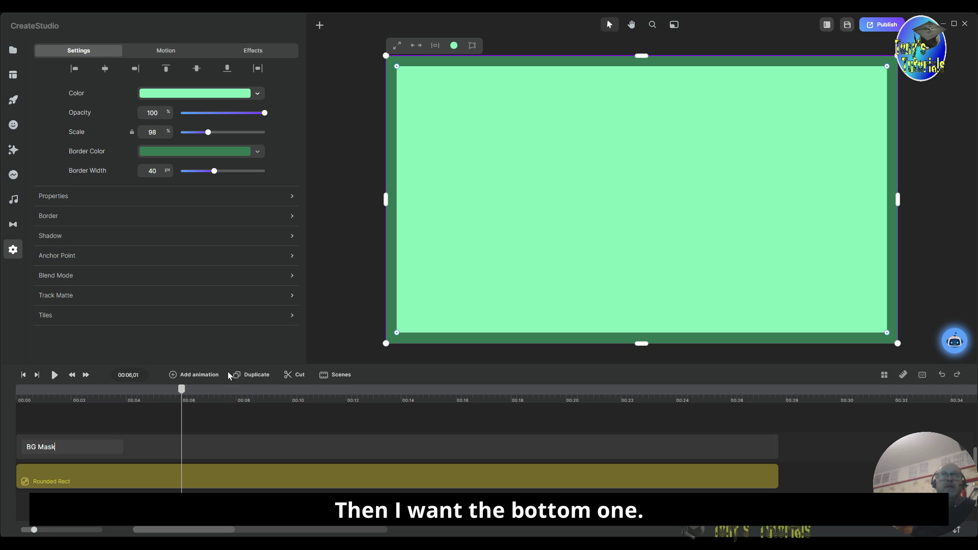
key("Return")
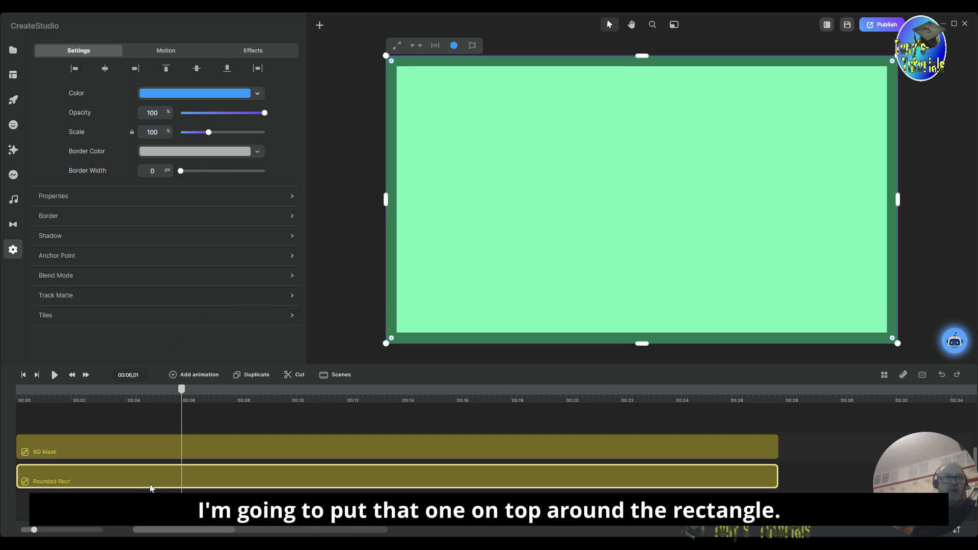
- Move the blue rectangle's layer above BG Mask and pull its four sides inward to the inner edges of the green border
left_click_drag(150, 482, 176, 424)
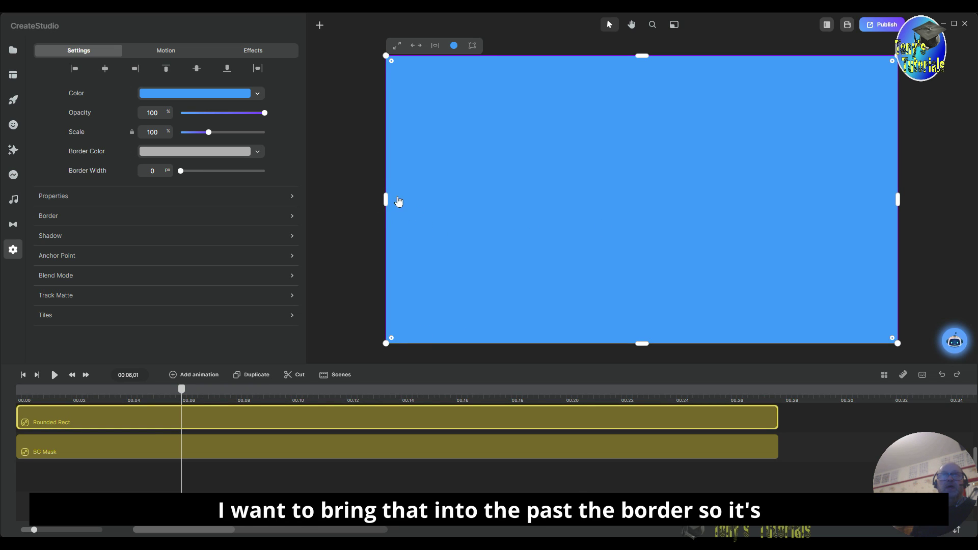
left_click_drag(386, 202, 396, 204)
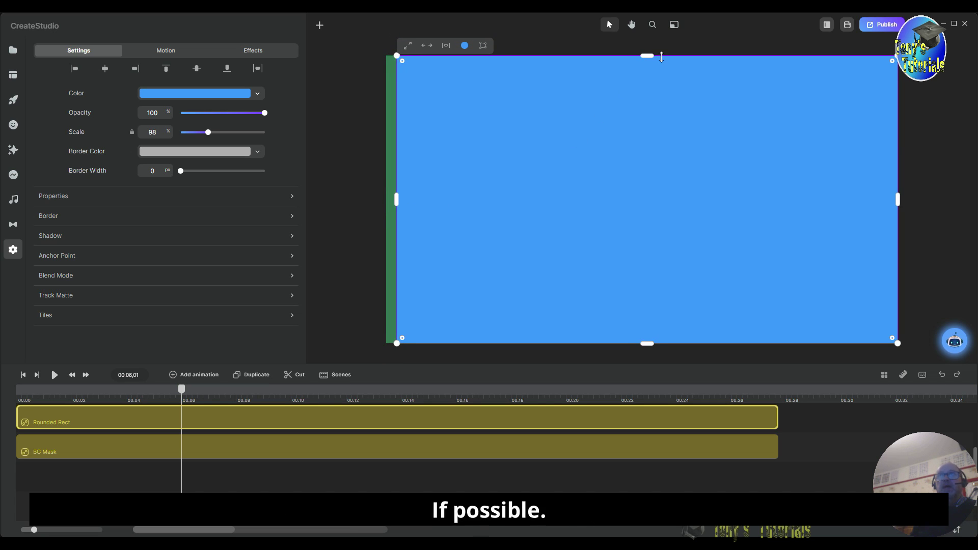
left_click_drag(652, 57, 650, 67)
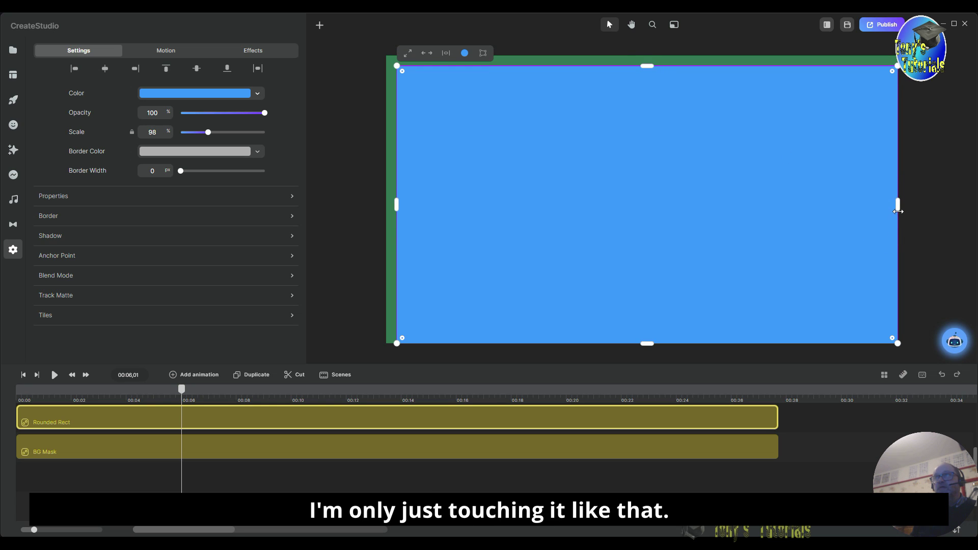
left_click_drag(898, 208, 886, 213)
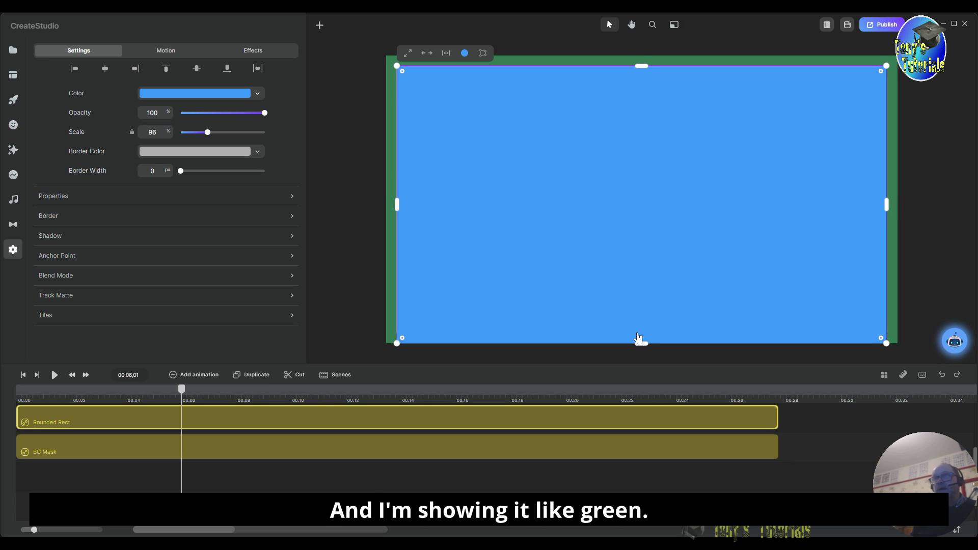
left_click_drag(641, 343, 643, 332)
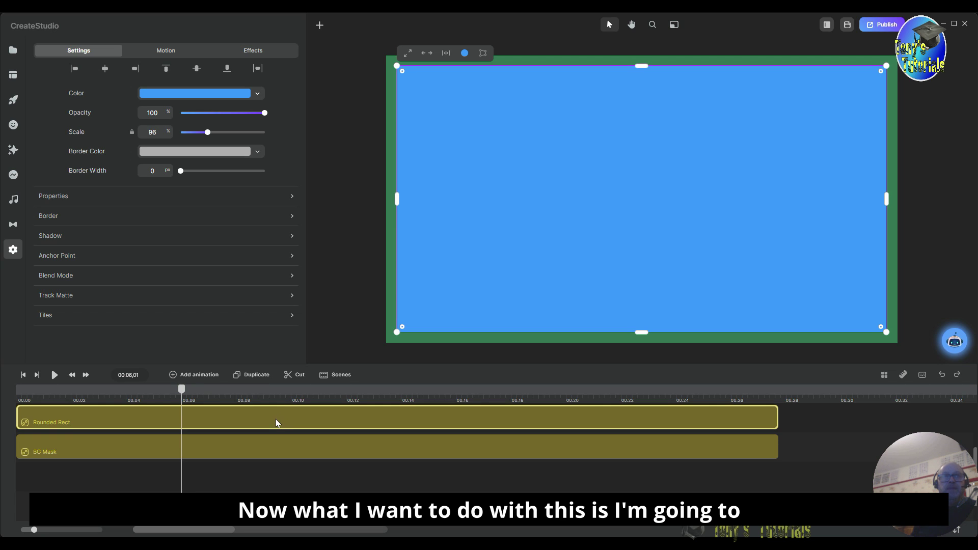
- Sample the dark green border for the blue rectangle's fill and lighten the fill to 73efb1
left_click(191, 94)
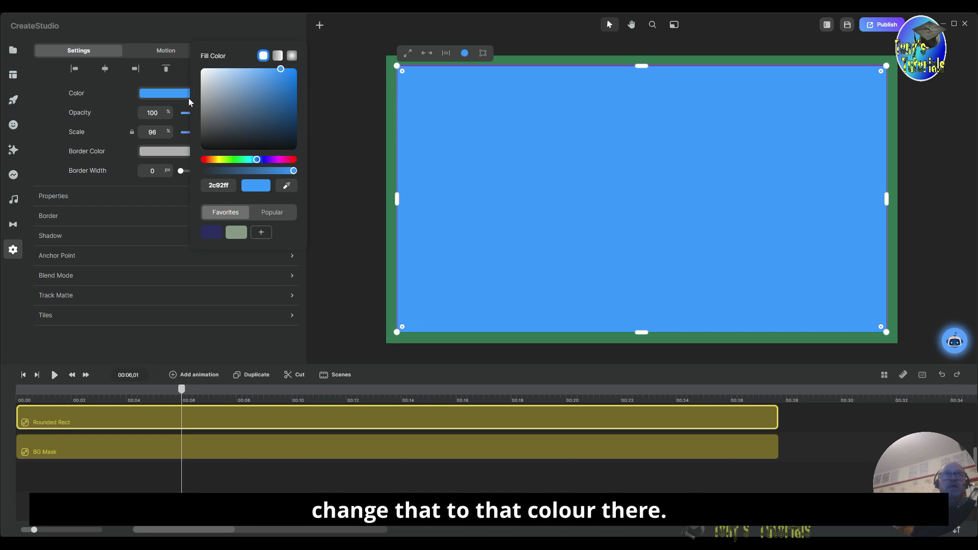
left_click(286, 186)
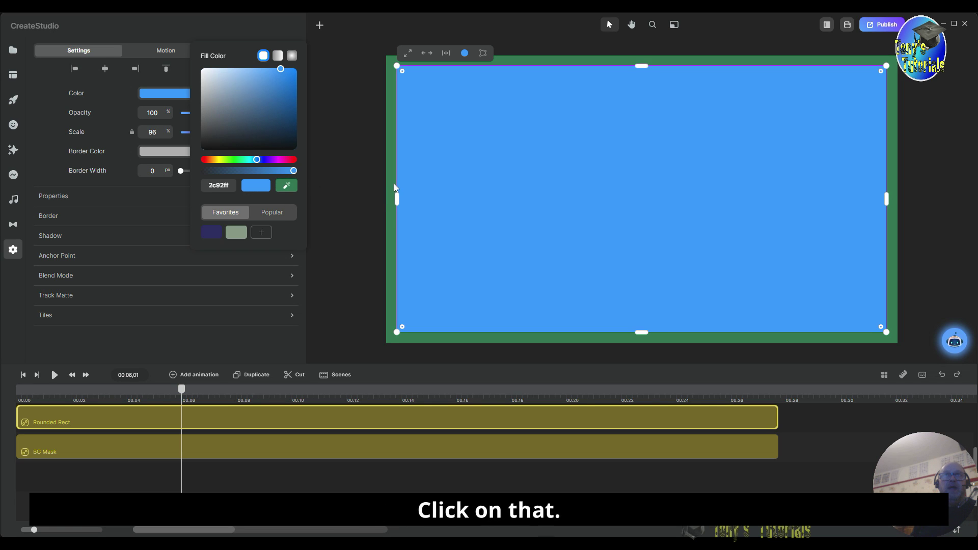
left_click(390, 183)
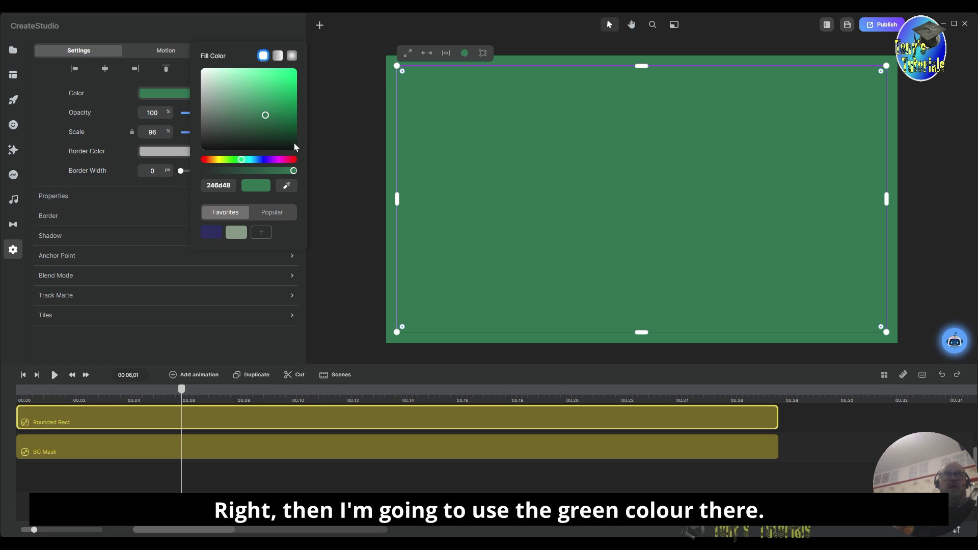
left_click(252, 73)
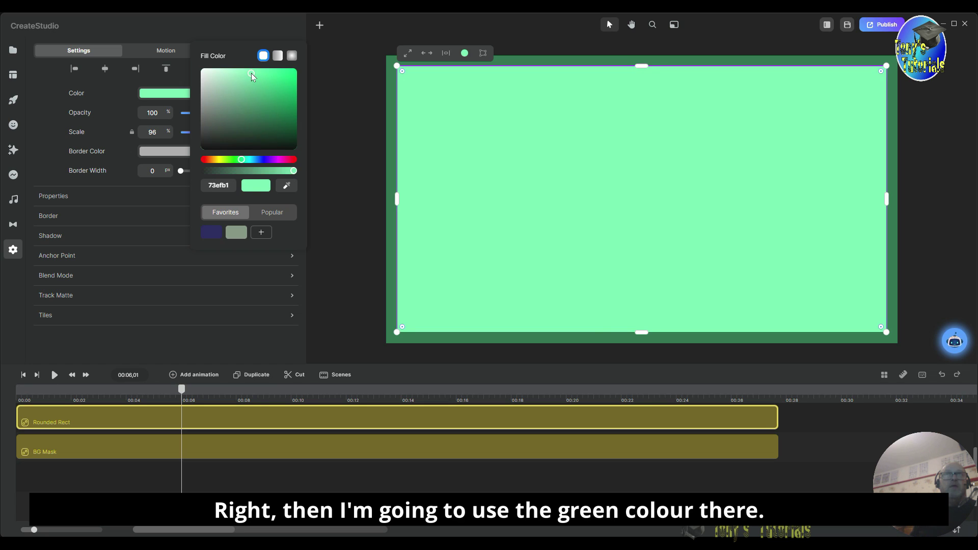
- Switch the inner rectangle's fill to a linear gradient and sample the border's dark green 246d48 for its end colour
left_click(278, 56)
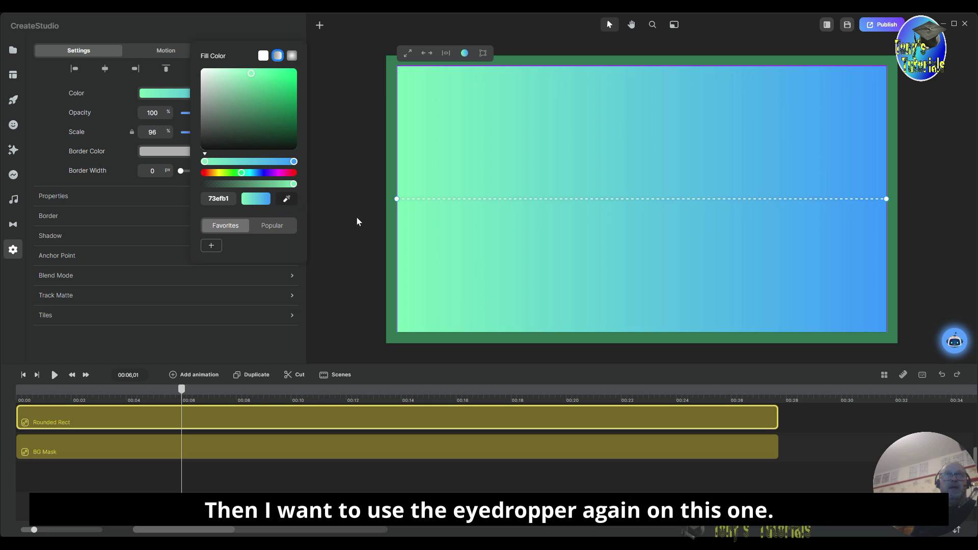
left_click(294, 162)
left_click(286, 199)
left_click(390, 169)
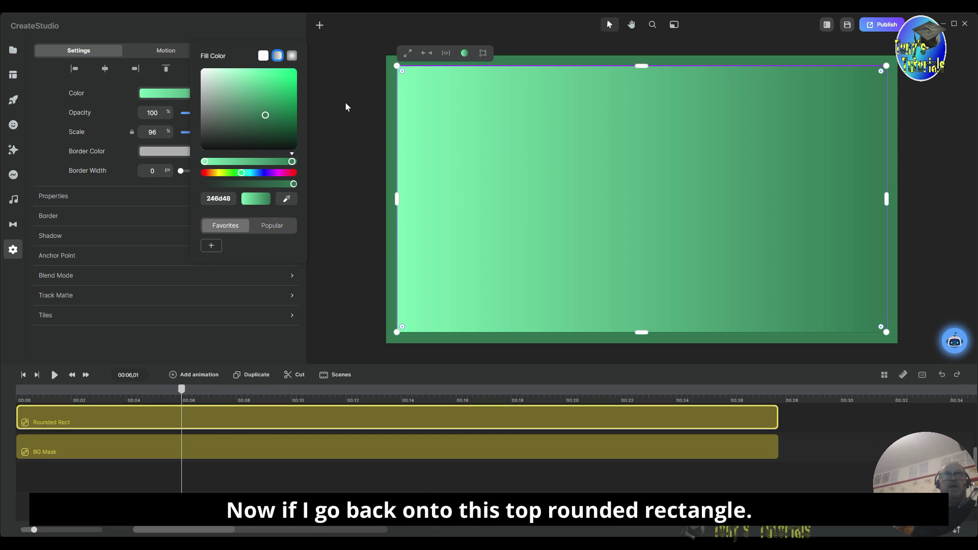
- Turn the gradient vertical with the dark end at the rectangle's bottom edge, and lower its light end to about mid-height
left_click(278, 56)
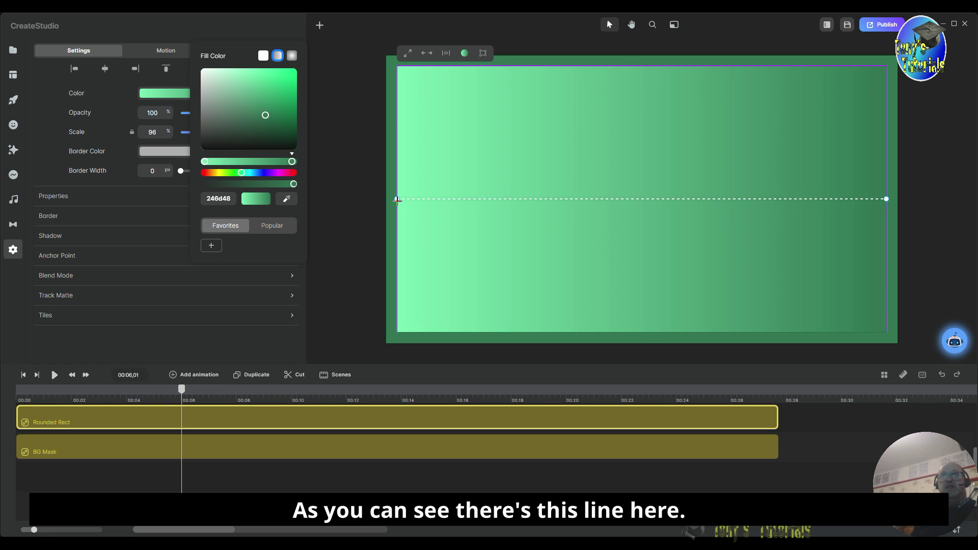
left_click_drag(397, 198, 624, 67)
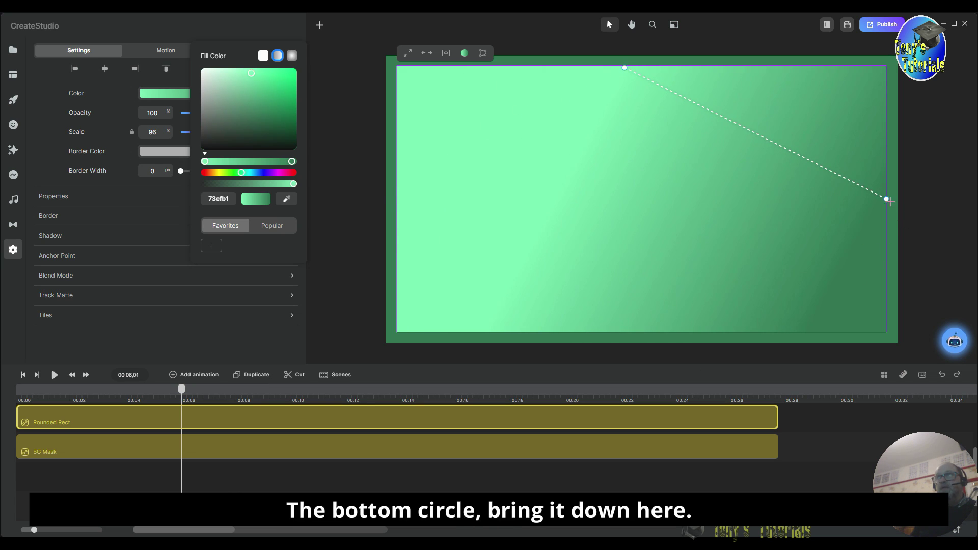
left_click_drag(887, 199, 622, 327)
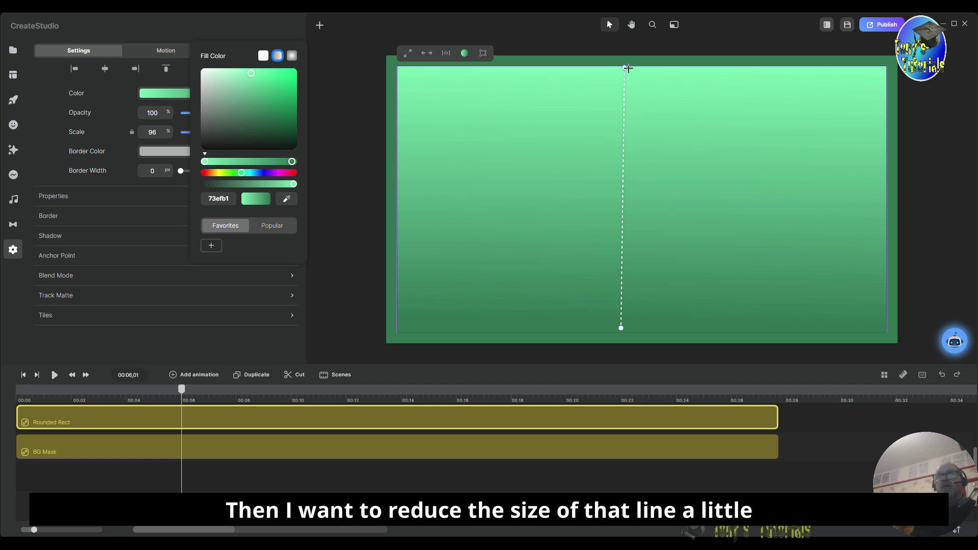
left_click_drag(624, 68, 627, 185)
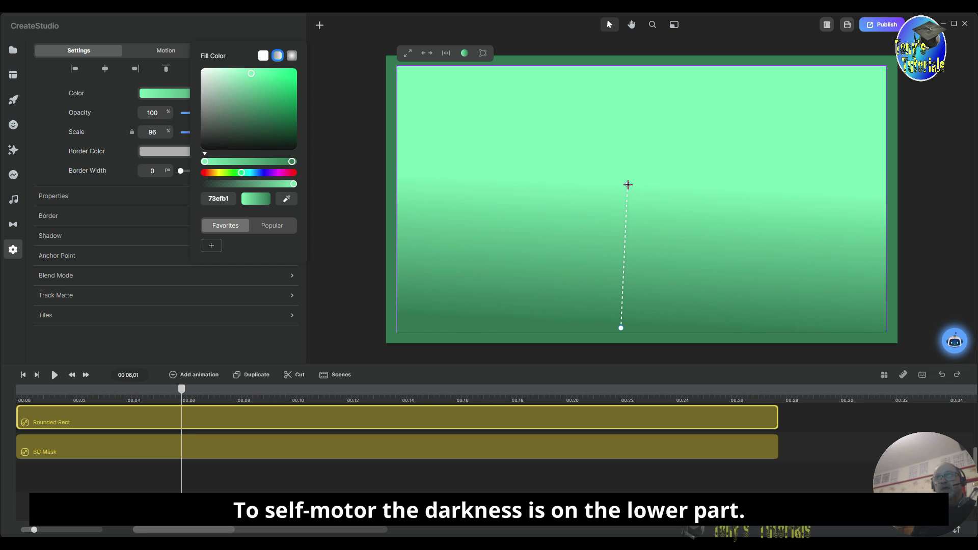
- Darken the gradient's end colour to 106038 and nudge its light end sideways to straighten the gradient line
left_click(293, 162)
left_click_drag(263, 113, 281, 121)
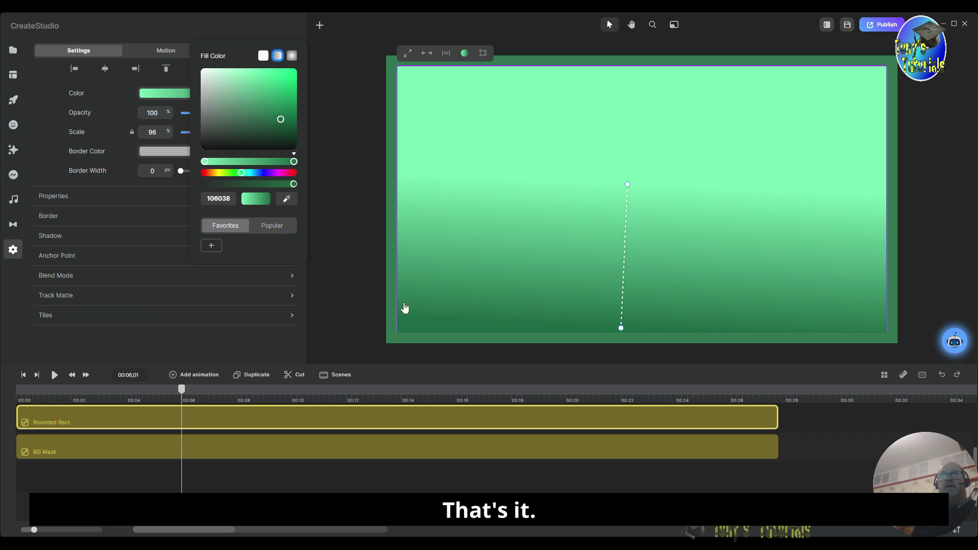
left_click_drag(627, 183, 625, 184)
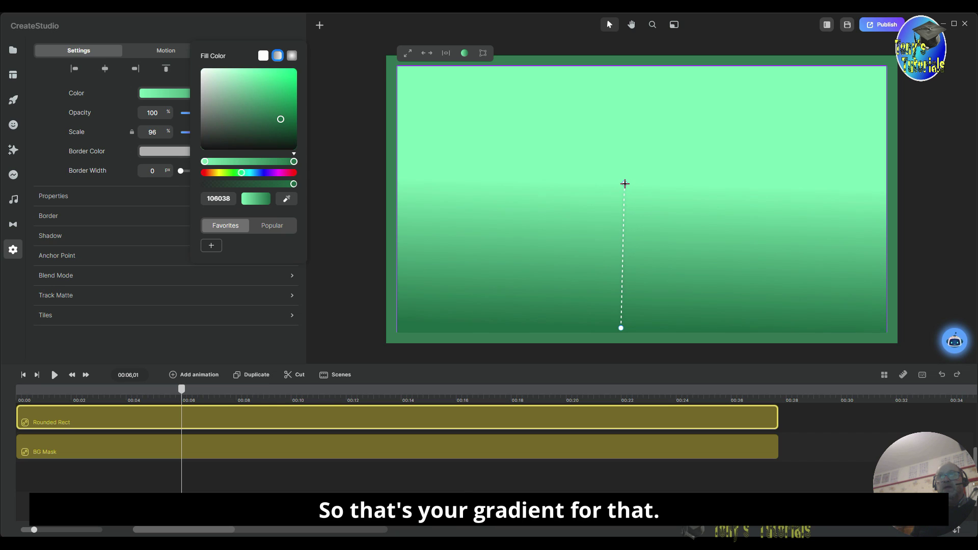
left_click(625, 184)
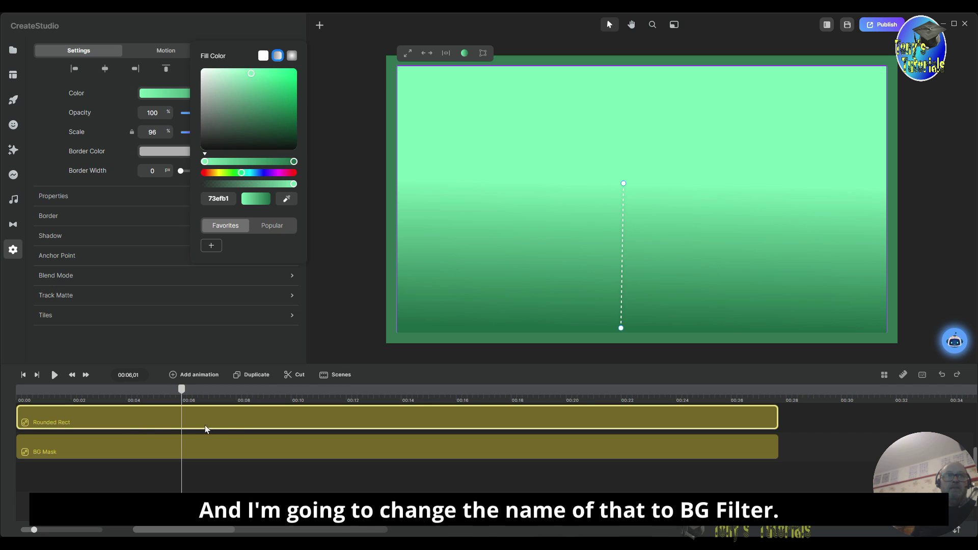
- Rename the gradient rectangle's layer as BG Filter and set its opacity to 60%
right_click(138, 418)
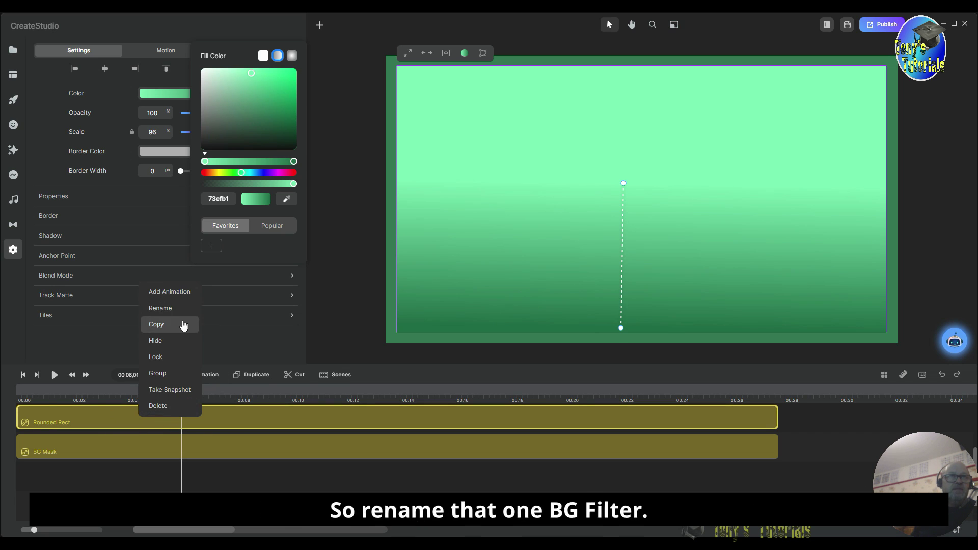
left_click(165, 307)
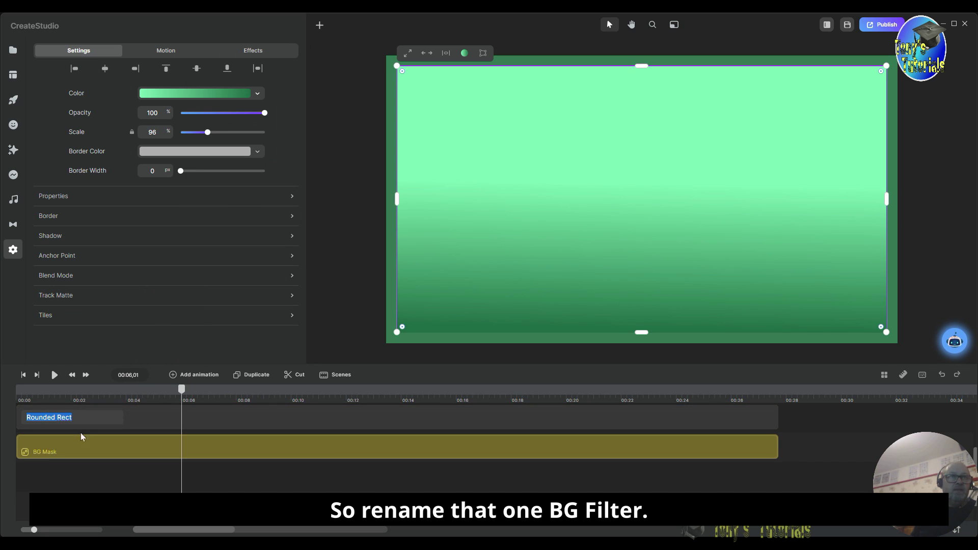
type("BG Filter")
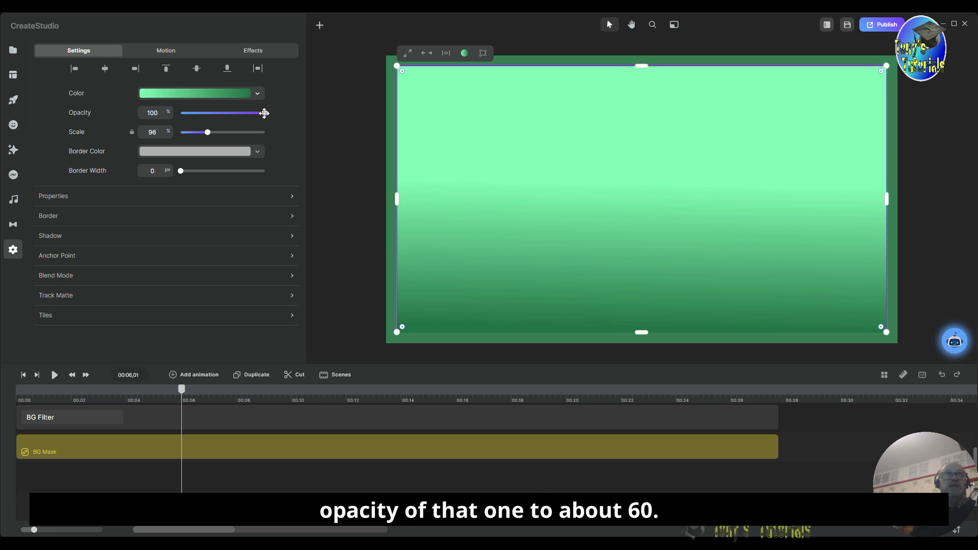
scroll(163, 114, "down", 1)
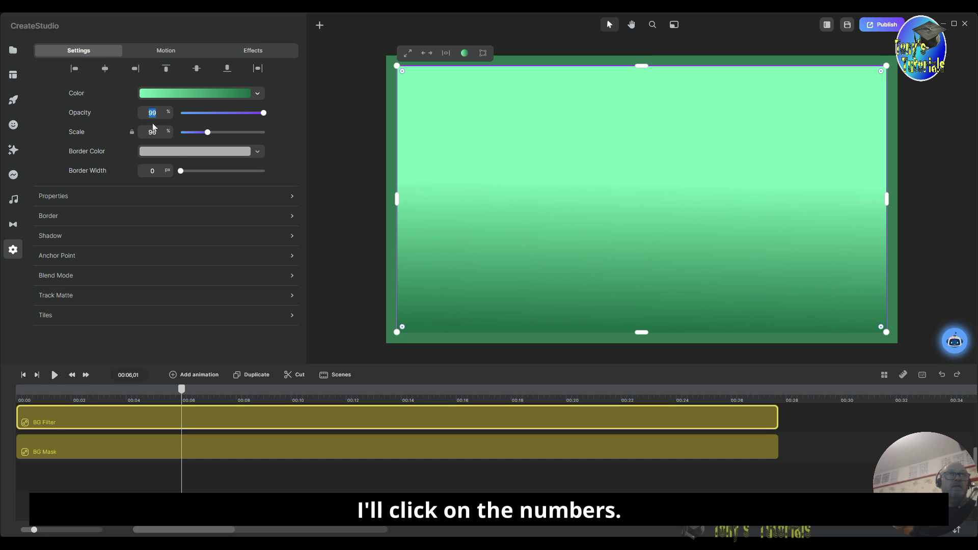
type("60")
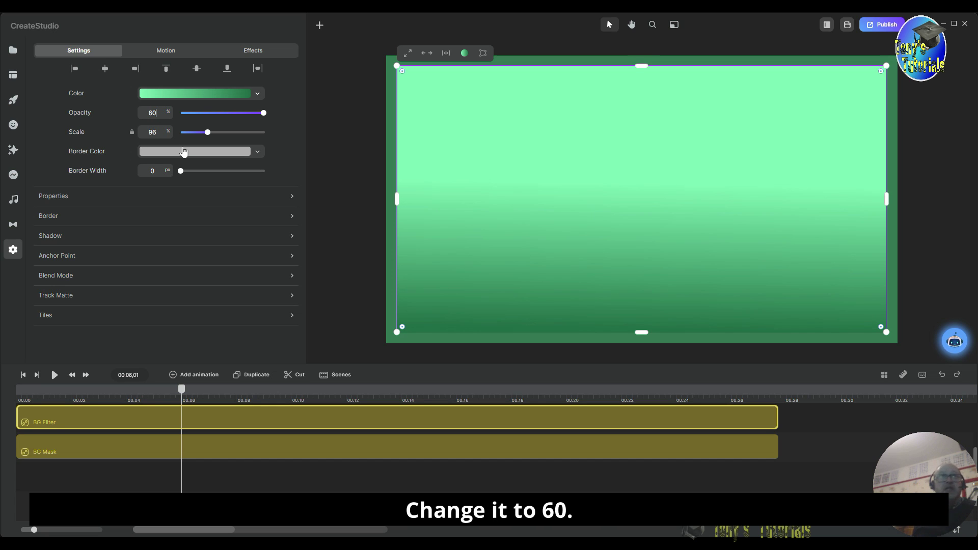
key("Return")
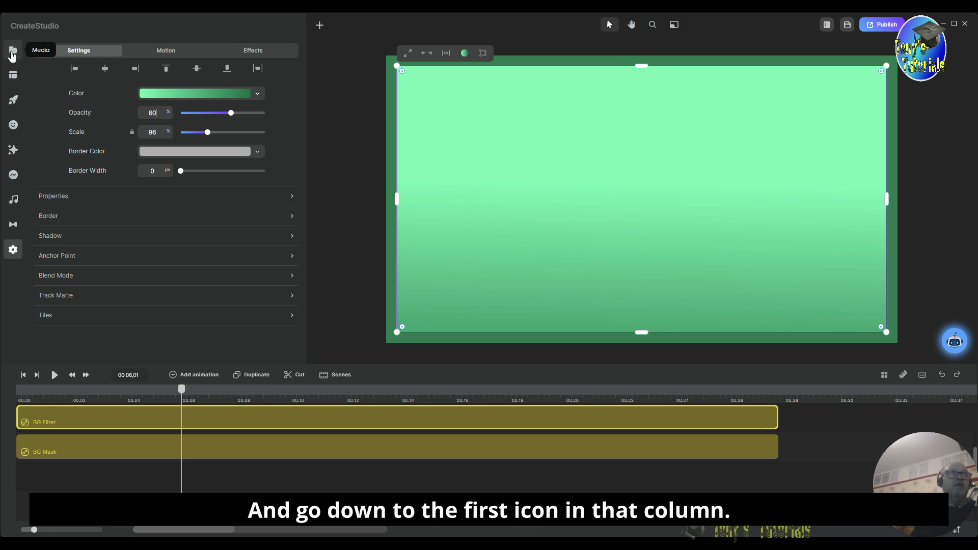
- Search the Vecteezy stock video library for Shopping
left_click(13, 54)
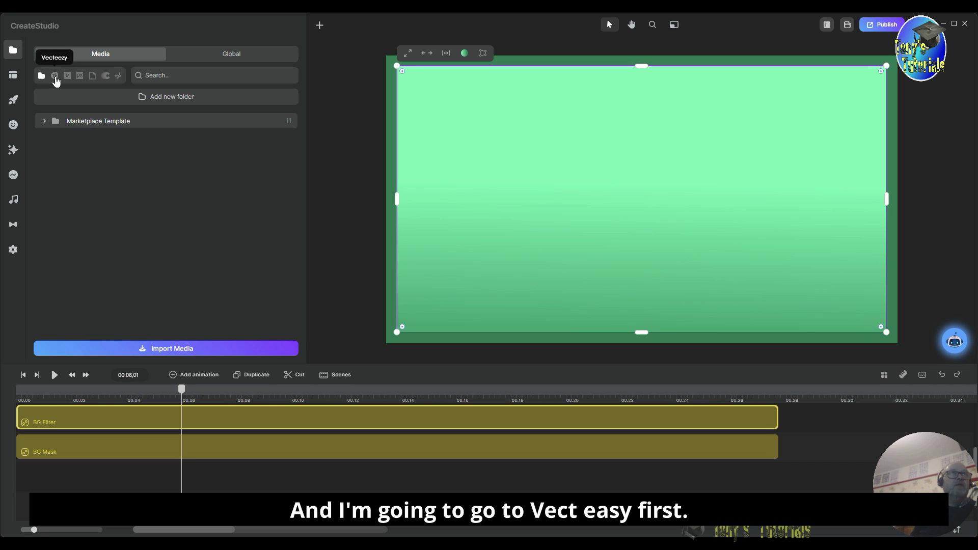
left_click(55, 76)
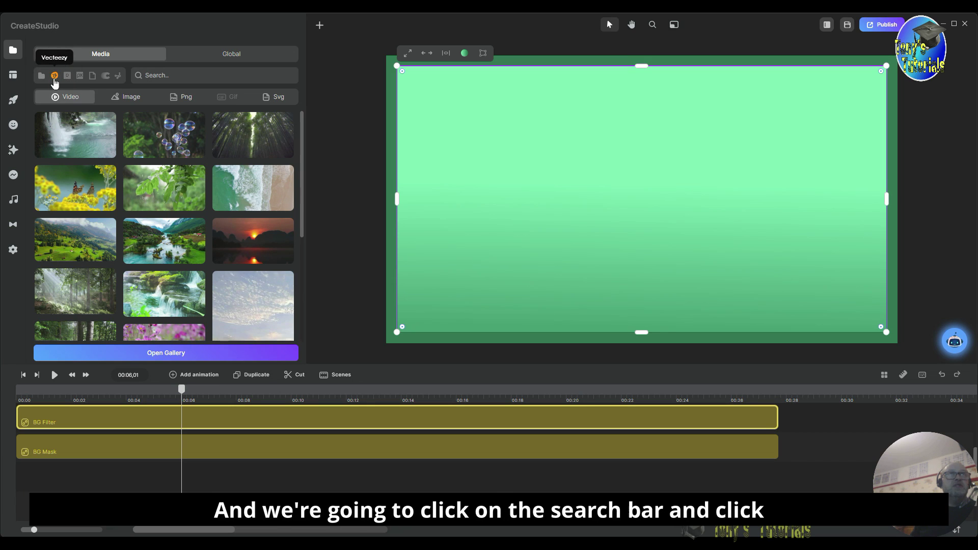
left_click(187, 74)
type("sho")
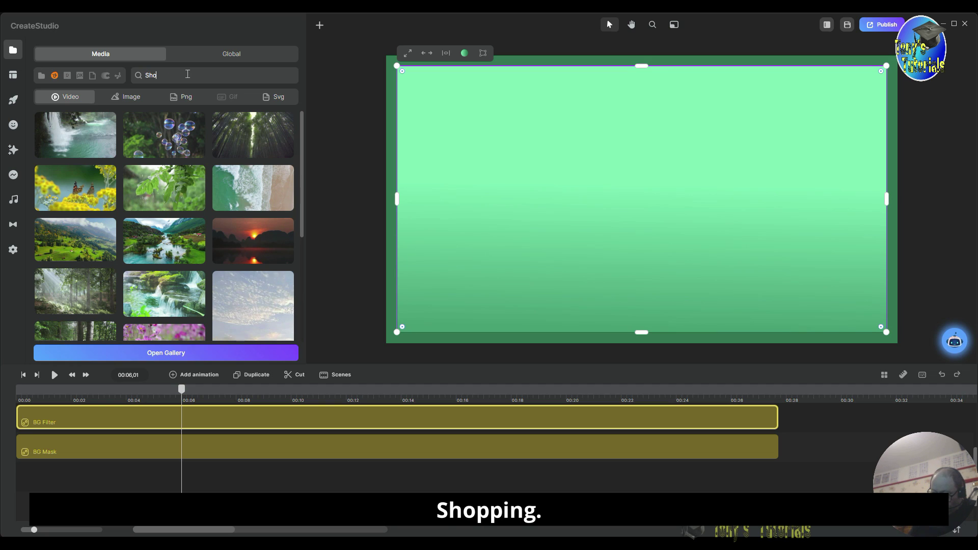
type("pping")
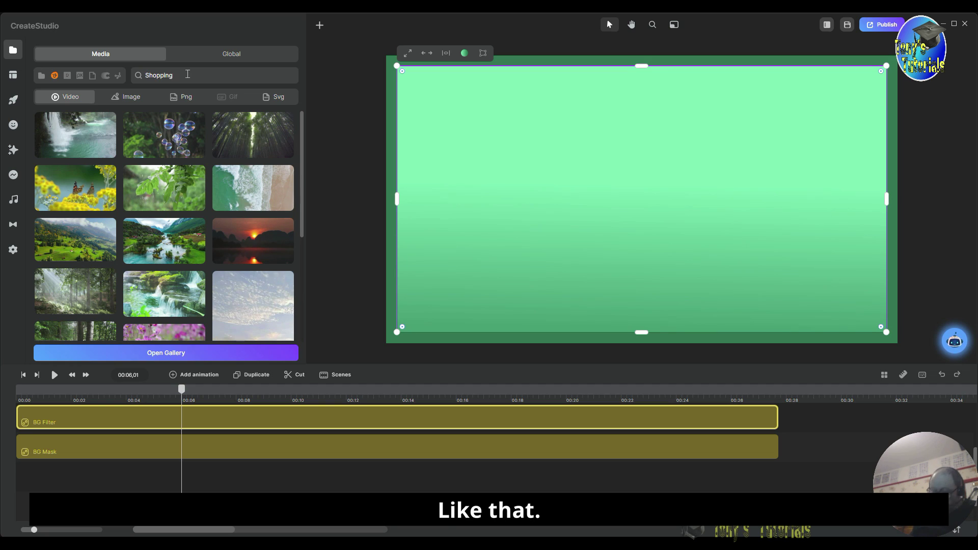
- Download the clip of two women walking between shop shelves and place it above BG Filter, starting at about 00:20
mouse_move(173, 196)
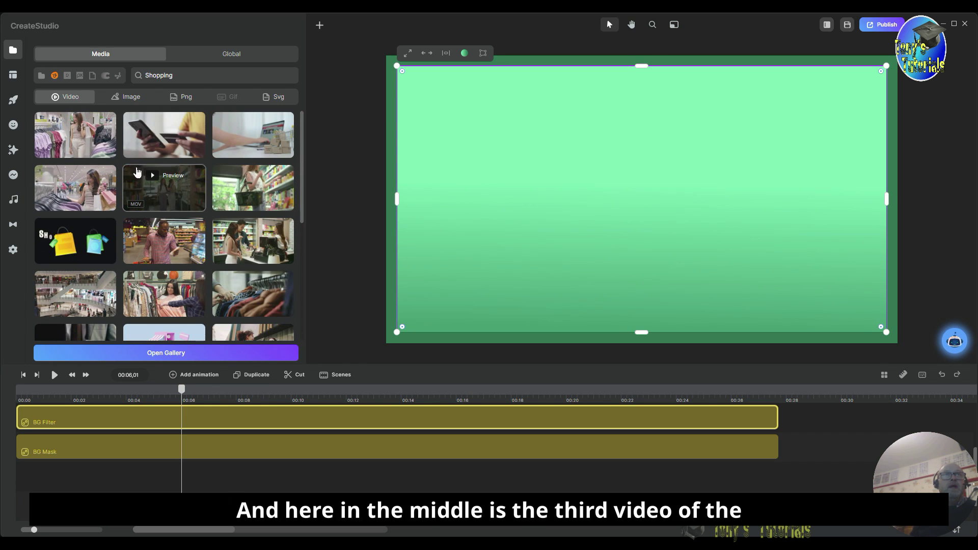
left_click(170, 198)
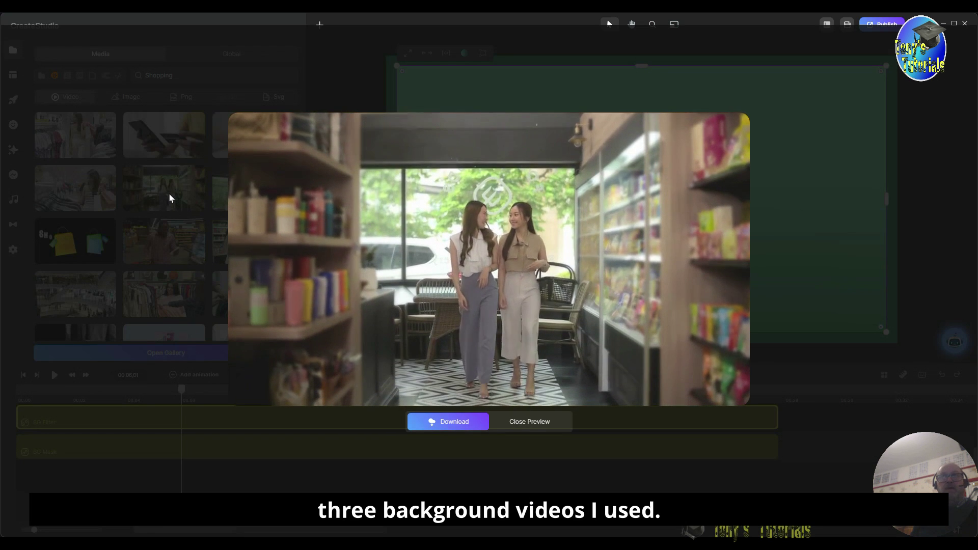
left_click(455, 422)
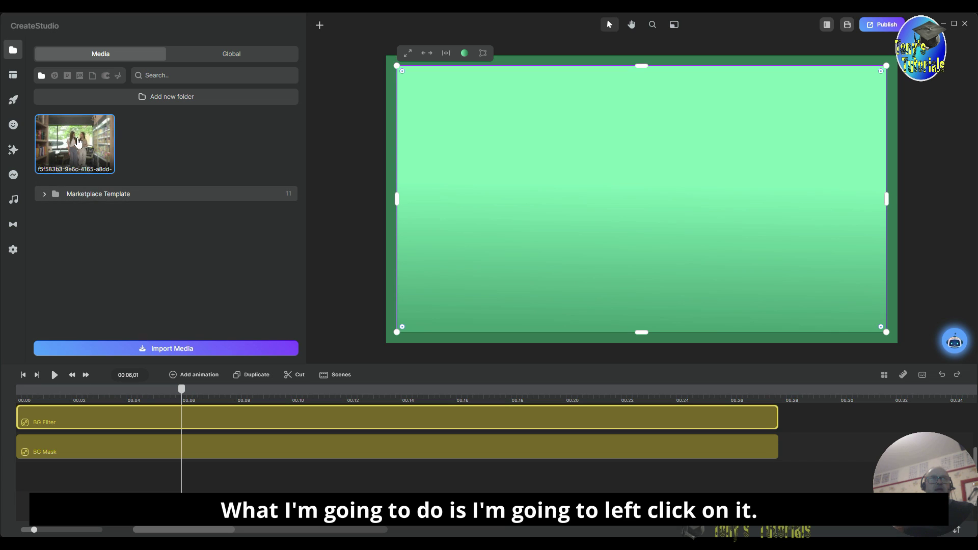
left_click_drag(78, 144, 589, 471)
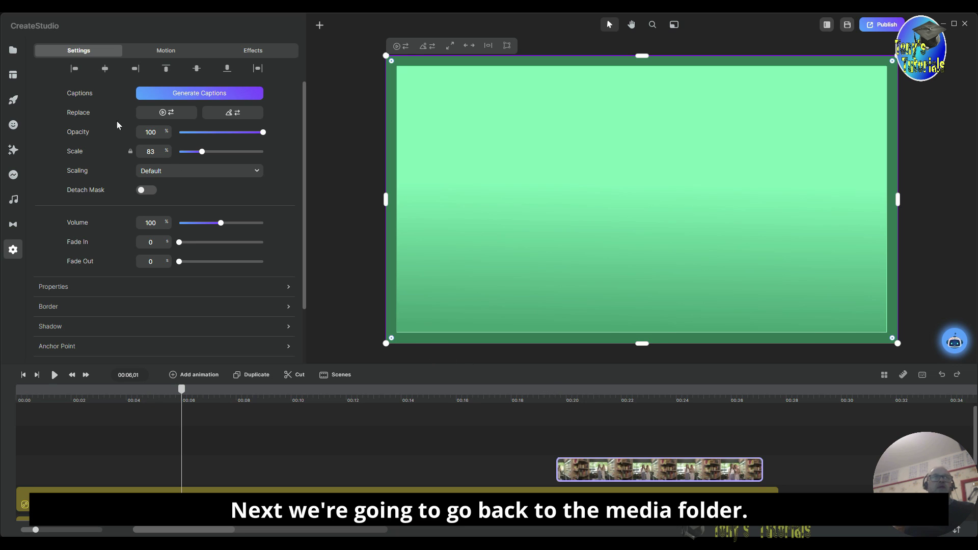
- Download the supermarket checkout clip and the mall escalator clip from the Shopping videos of the stock library next to Vecteezy
left_click(14, 52)
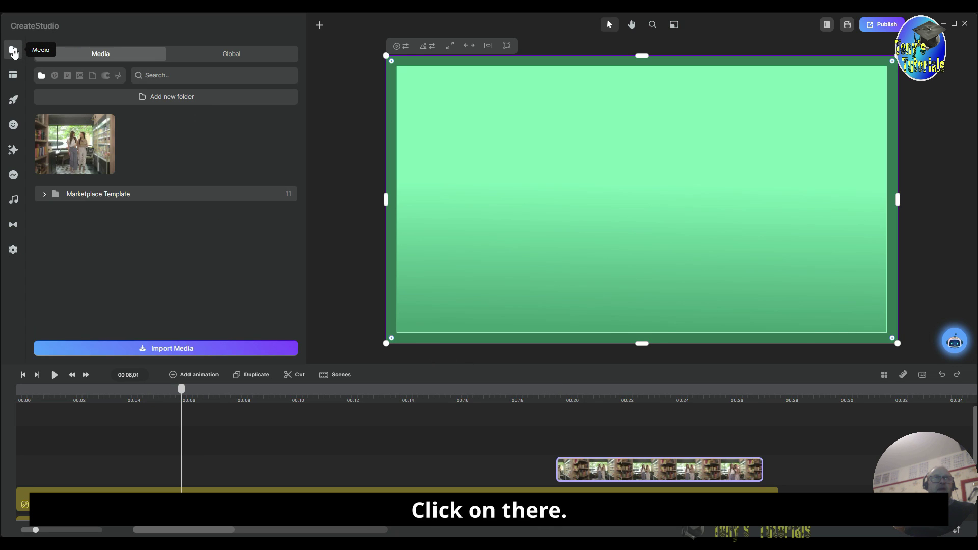
left_click(69, 77)
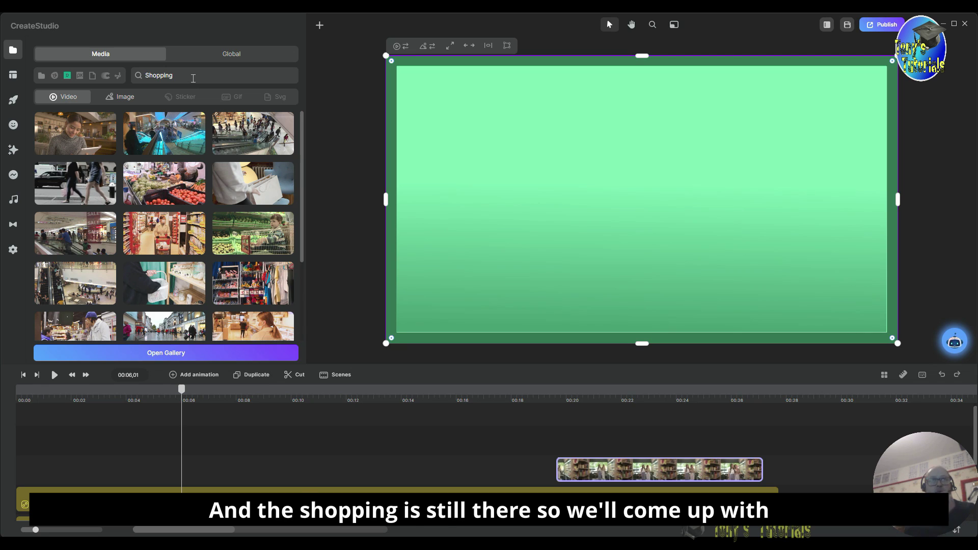
mouse_move(81, 330)
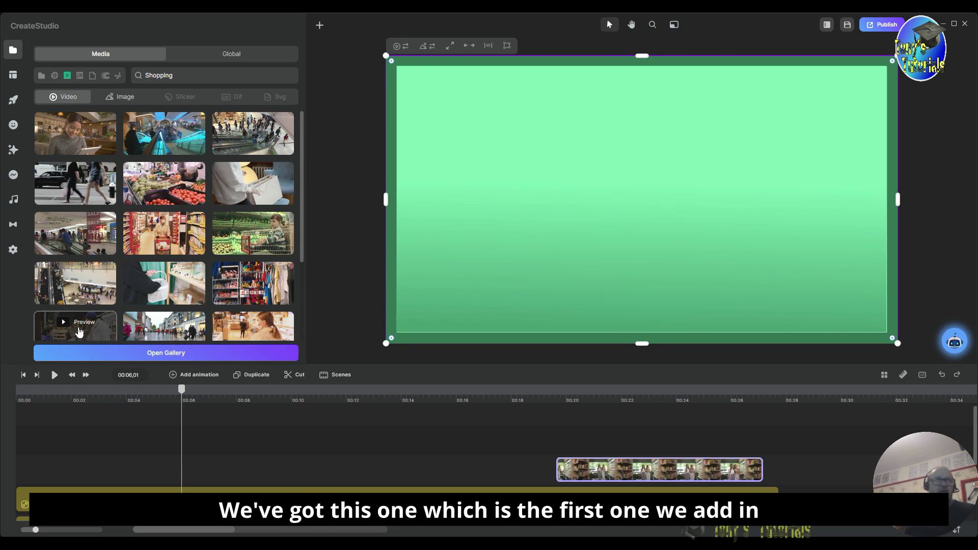
left_click(79, 329)
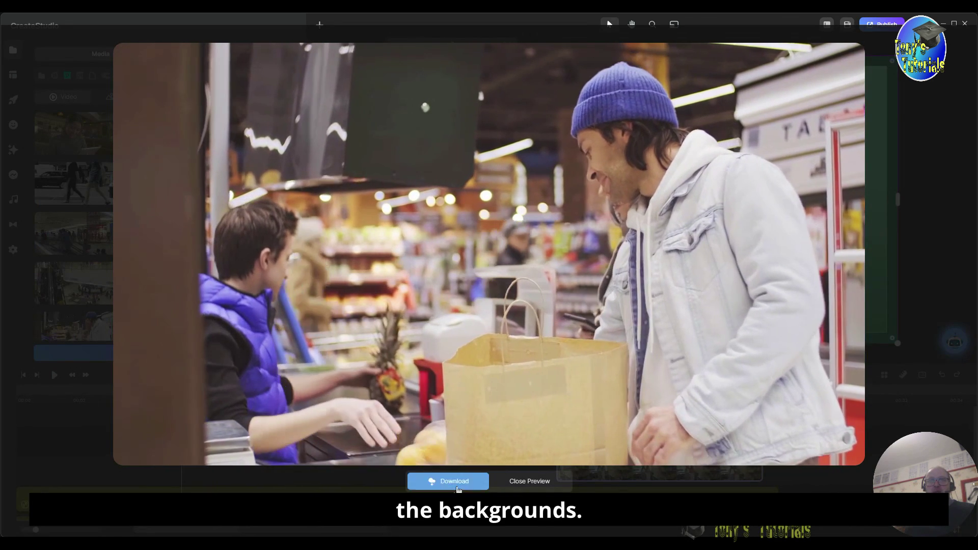
left_click(458, 487)
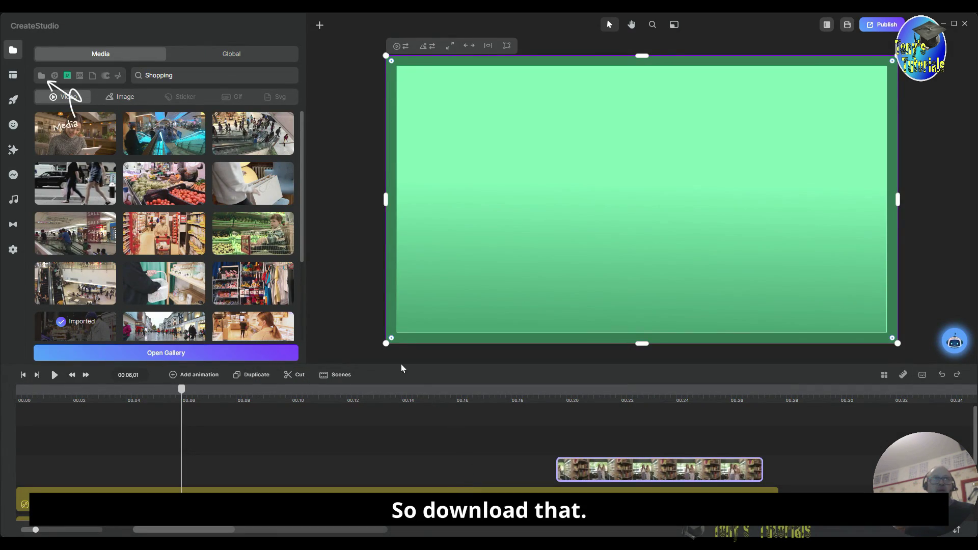
mouse_move(69, 237)
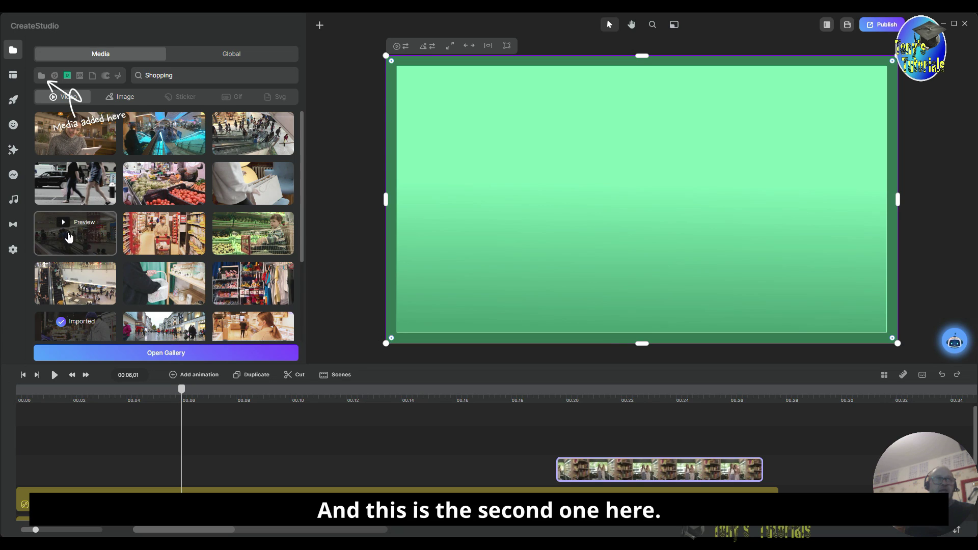
left_click(68, 242)
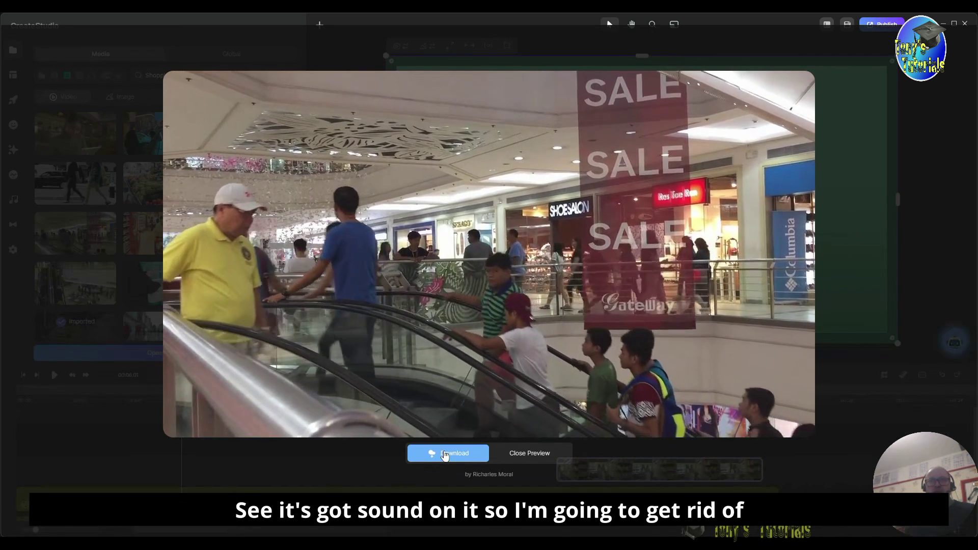
left_click(441, 454)
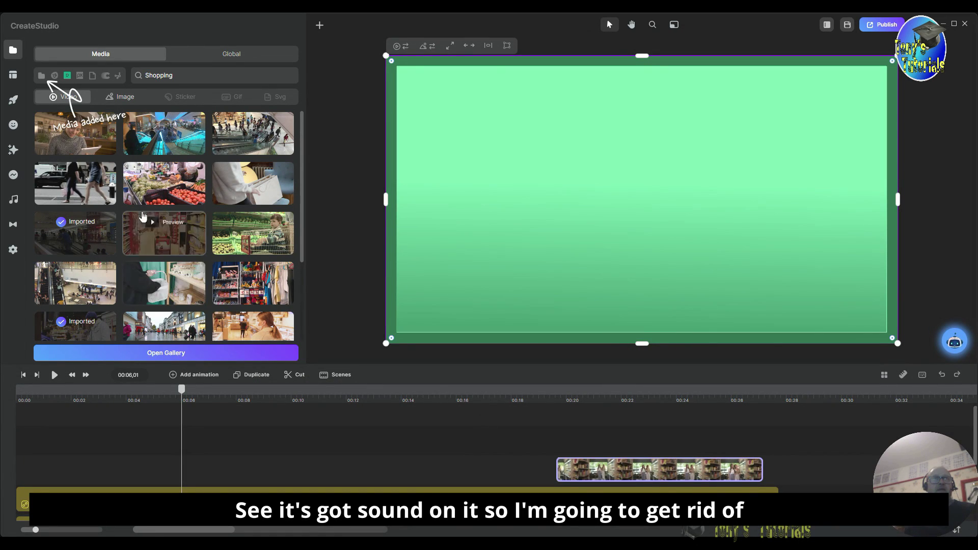
- Place the checkout clip at 00:00 on the two-women clip's track, with the mall escalator clip directly behind it
mouse_move(135, 219)
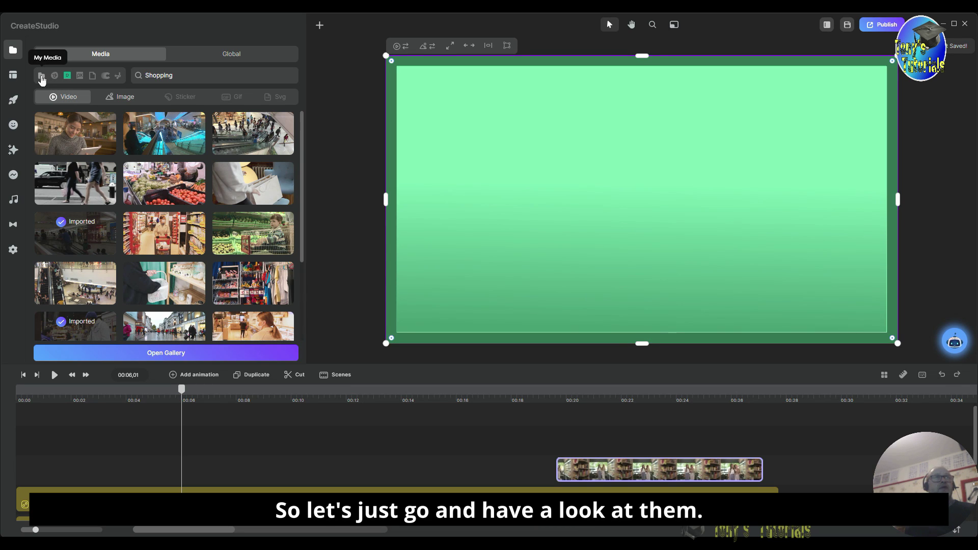
left_click(41, 78)
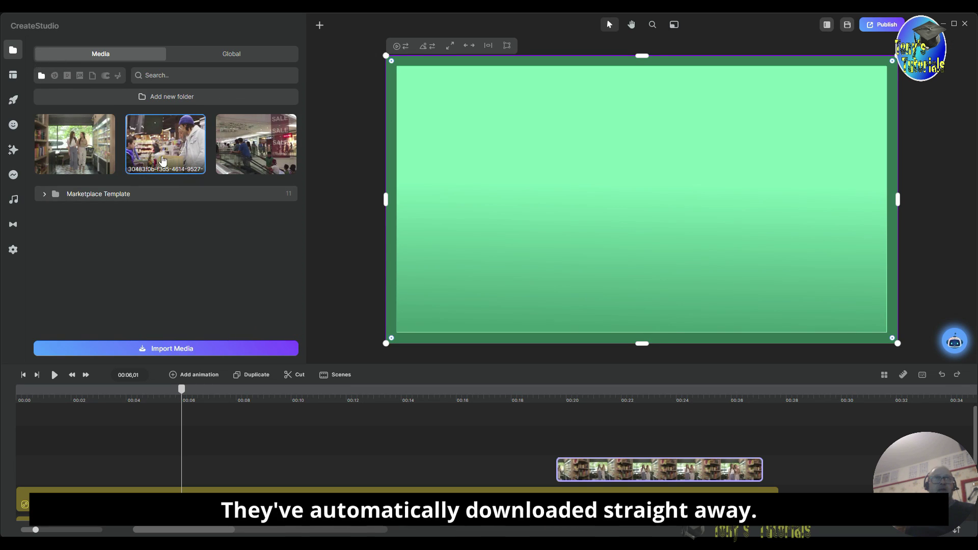
left_click_drag(166, 174, 43, 471)
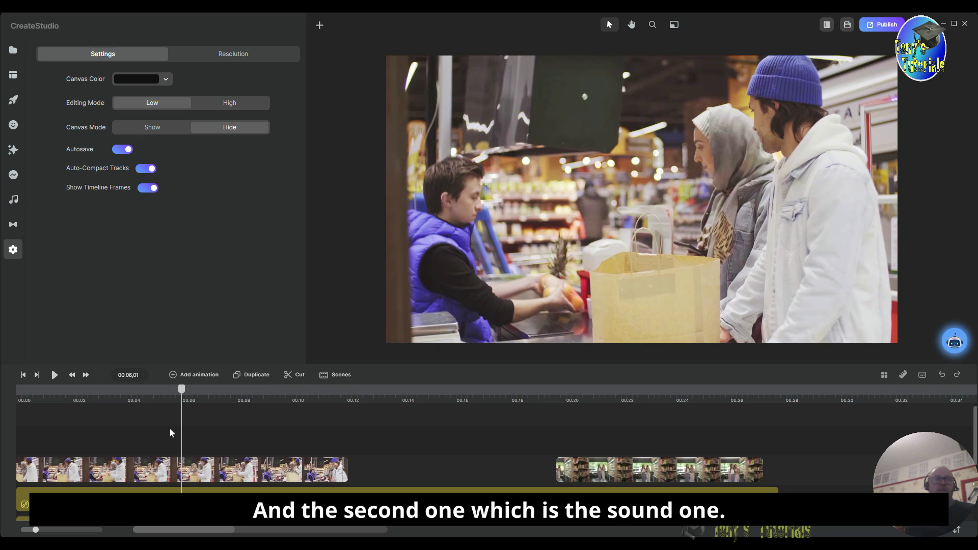
left_click(25, 51)
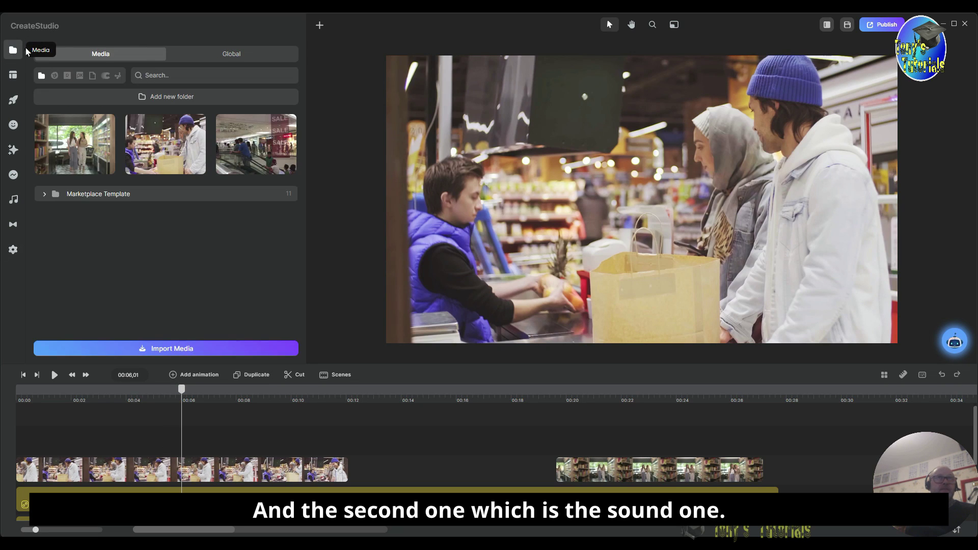
left_click_drag(248, 148, 441, 470)
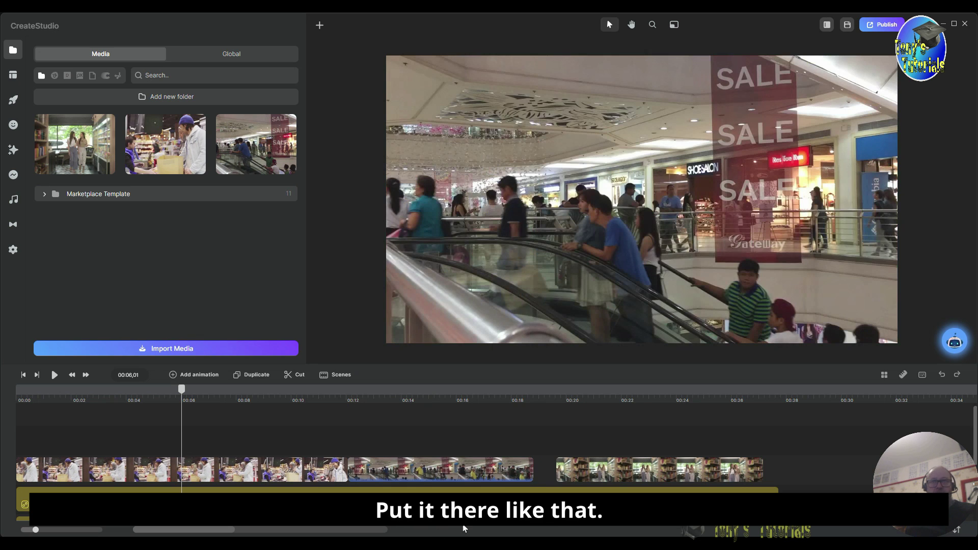
- Set the escalator clip's volume to 0% and move the two-women clip flush against the escalator clip's end
left_click(437, 475)
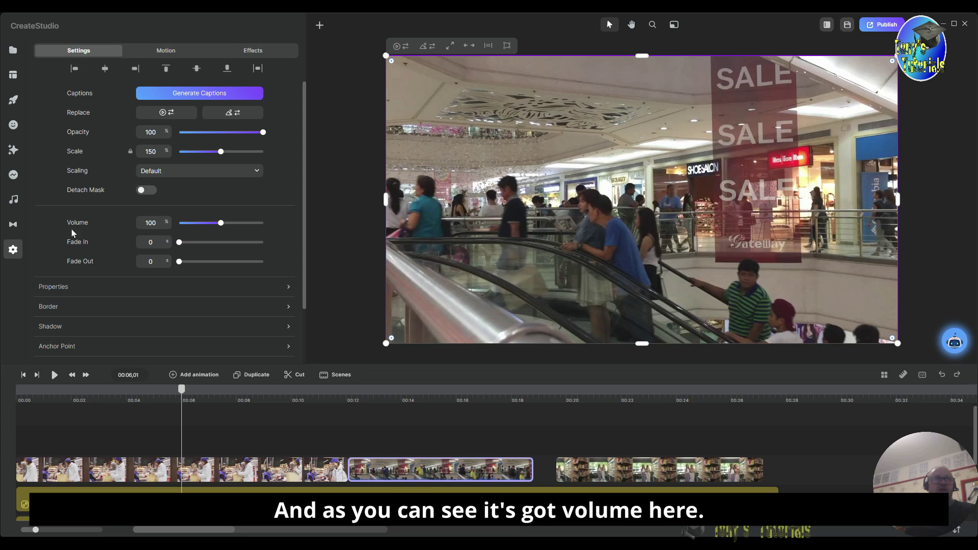
double_click(160, 225)
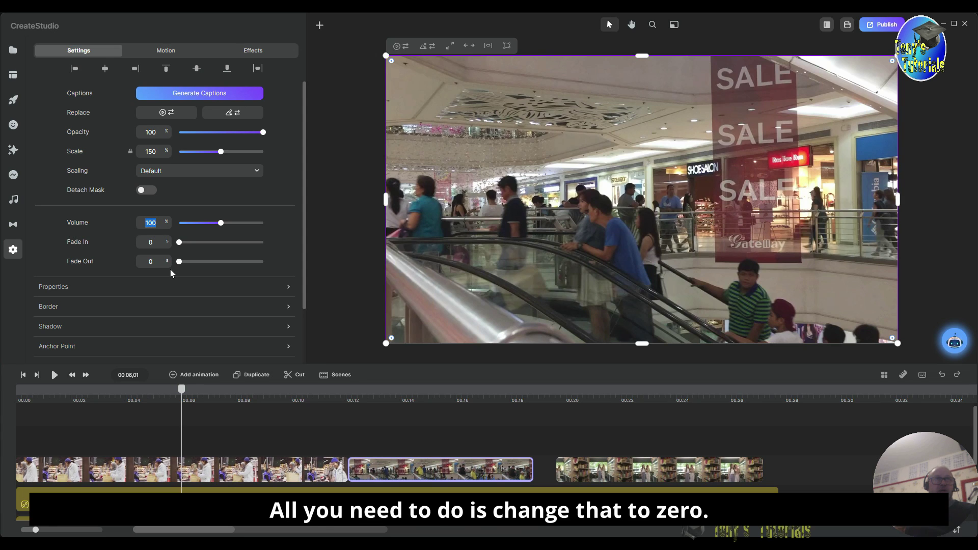
type("0")
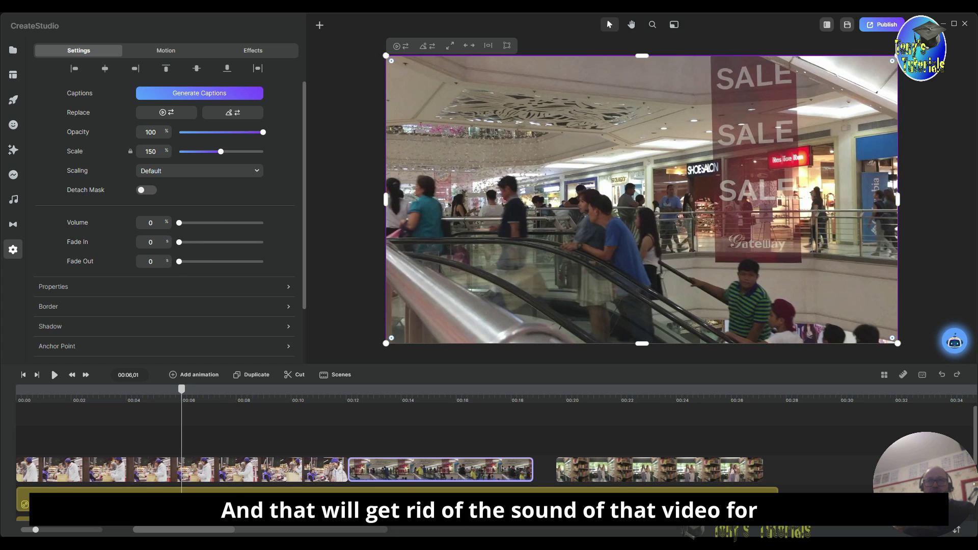
left_click_drag(694, 470, 667, 476)
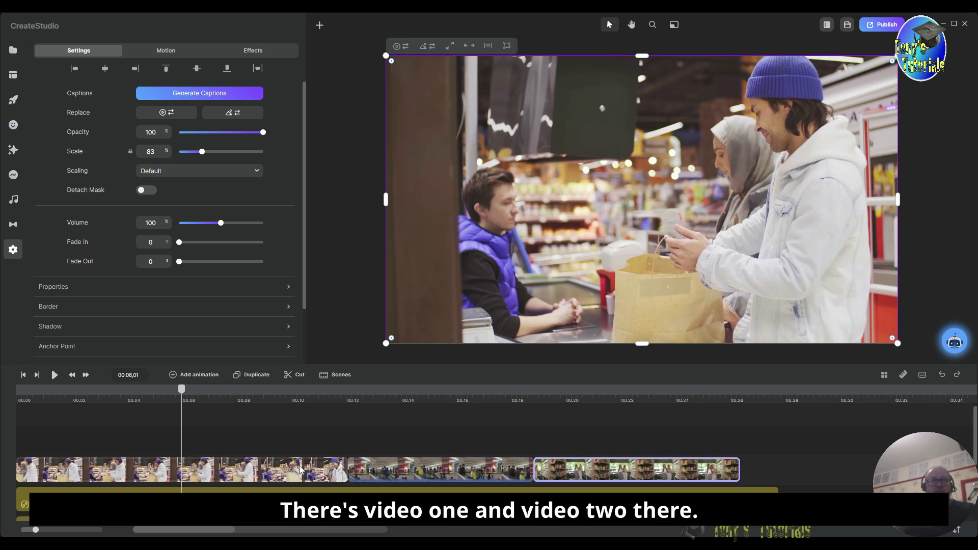
- Add a Color Disolve transition between the checkout clip and the mall escalator clip
mouse_move(346, 475)
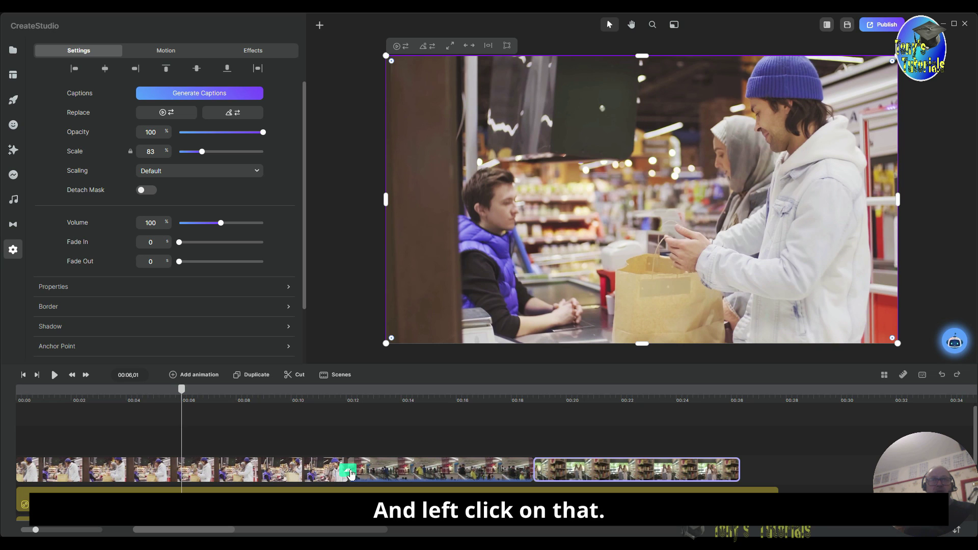
left_click(349, 471)
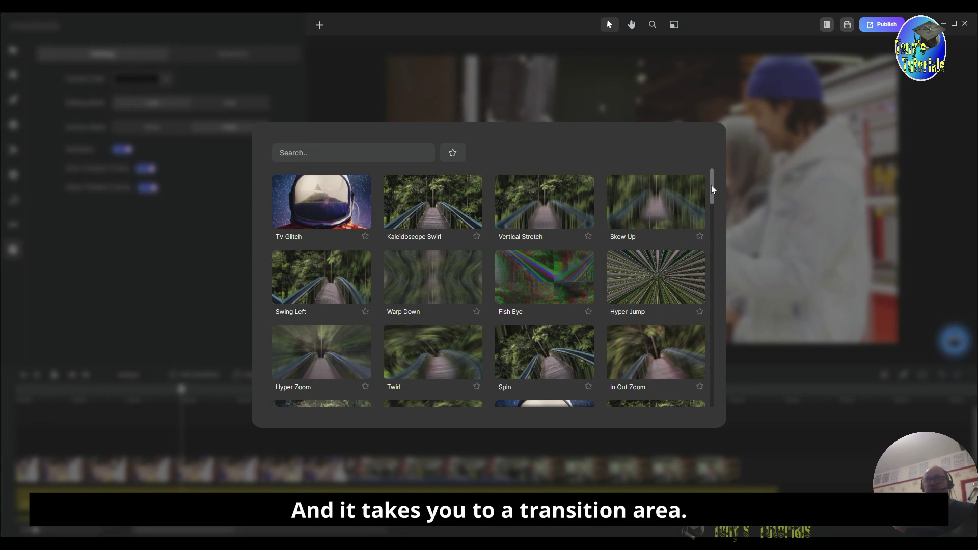
left_click_drag(711, 184, 710, 190)
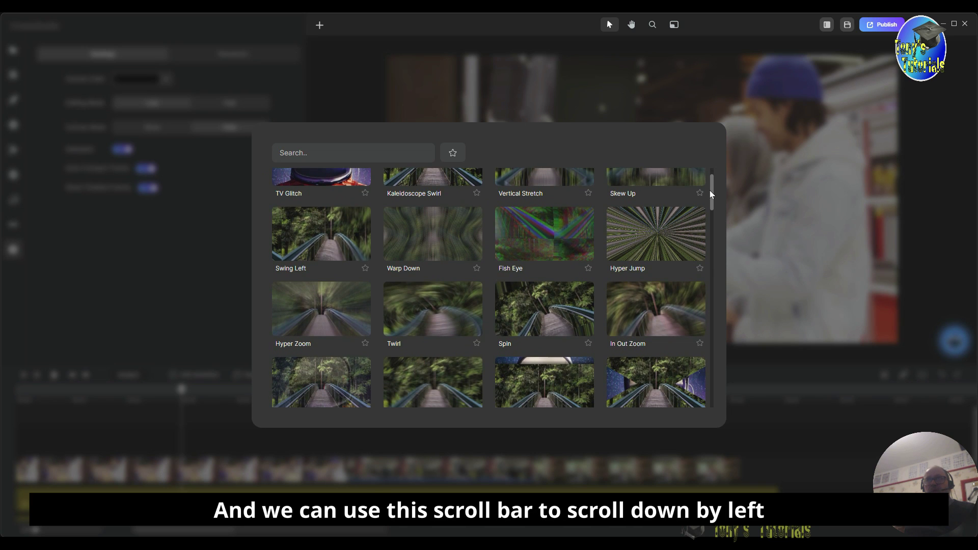
scroll(710, 187, "up", 2)
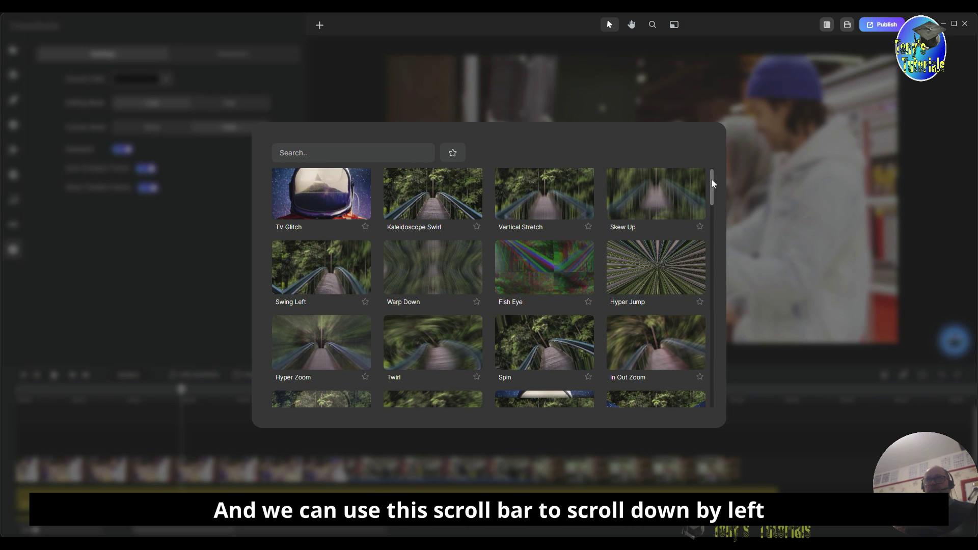
left_click_drag(712, 183, 714, 220)
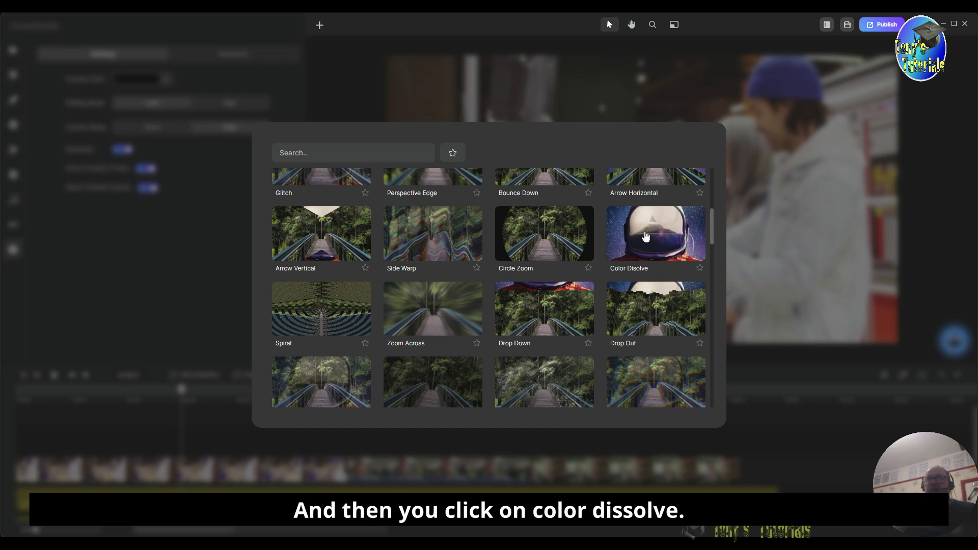
left_click(659, 237)
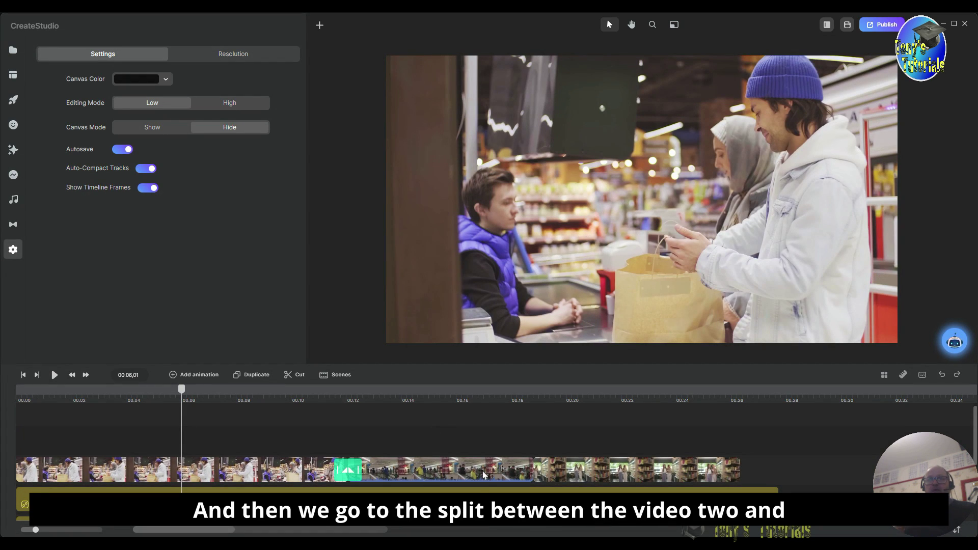
- Add a Color Disolve transition between the mall escalator clip and the two-women clip
mouse_move(534, 473)
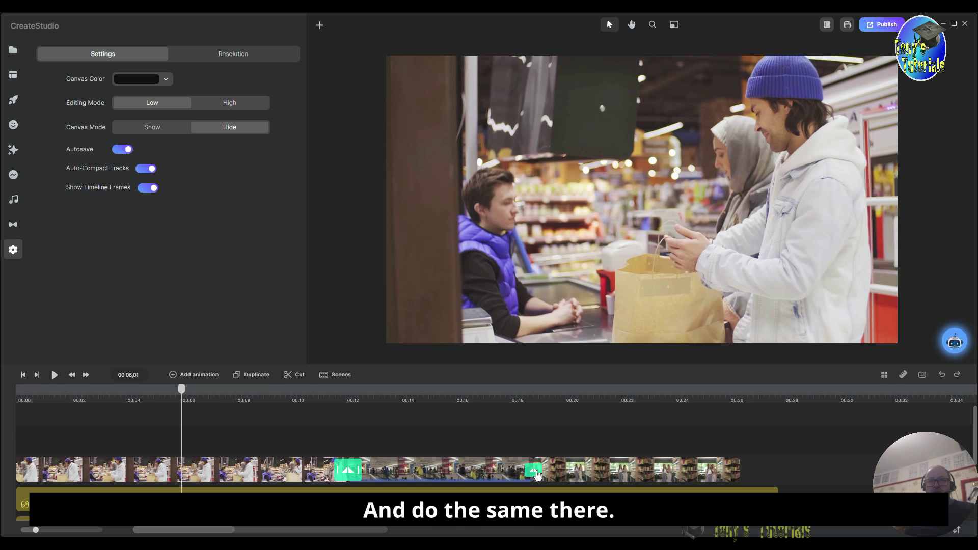
left_click(535, 472)
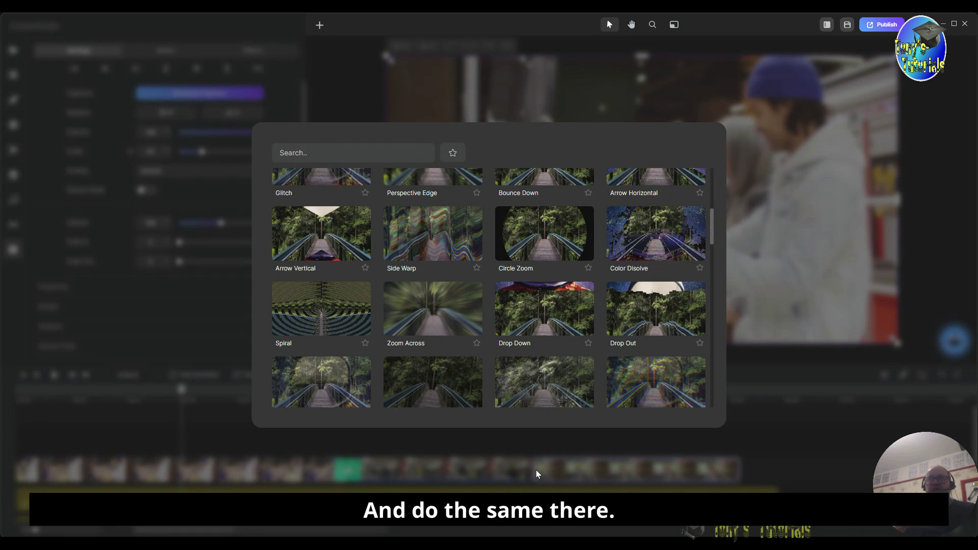
left_click(666, 254)
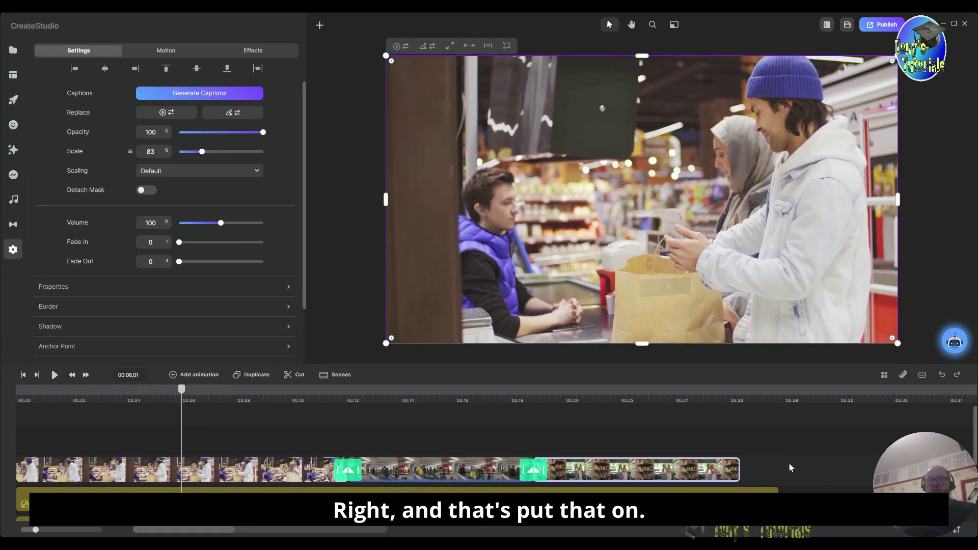
scroll(825, 459, "down", 3)
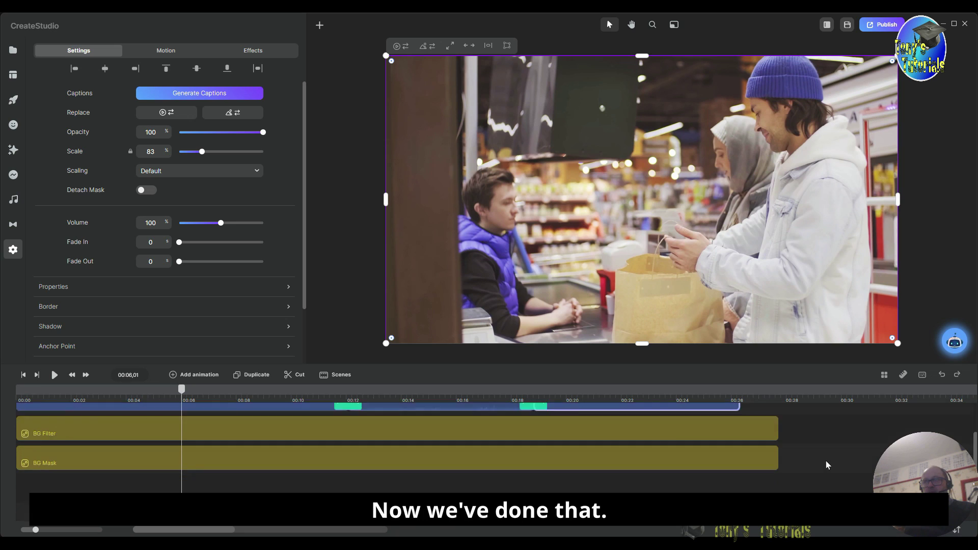
- Shorten the BG Filter and BG Mask layers so both end level with the last video clip, at about 00:26
scroll(824, 460, "up", 3)
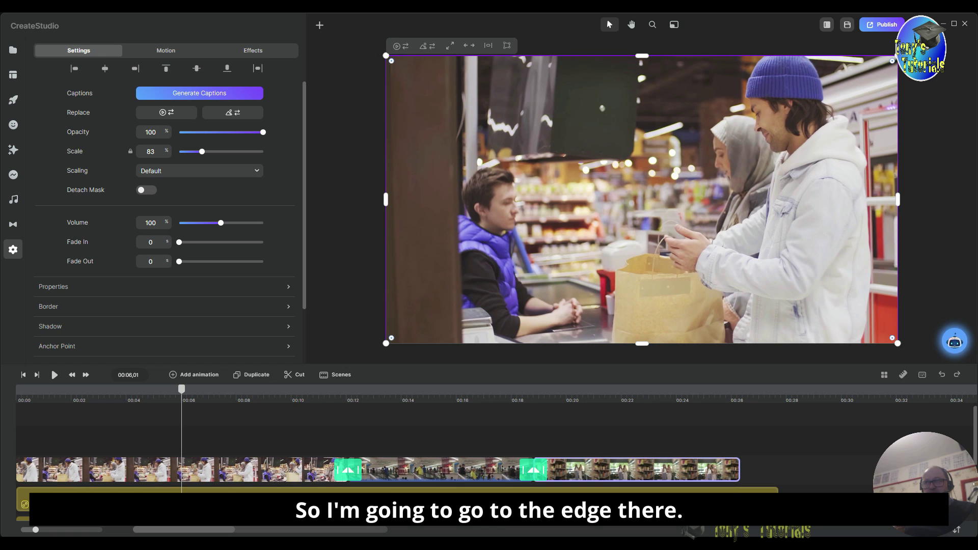
left_click_drag(777, 490, 740, 490)
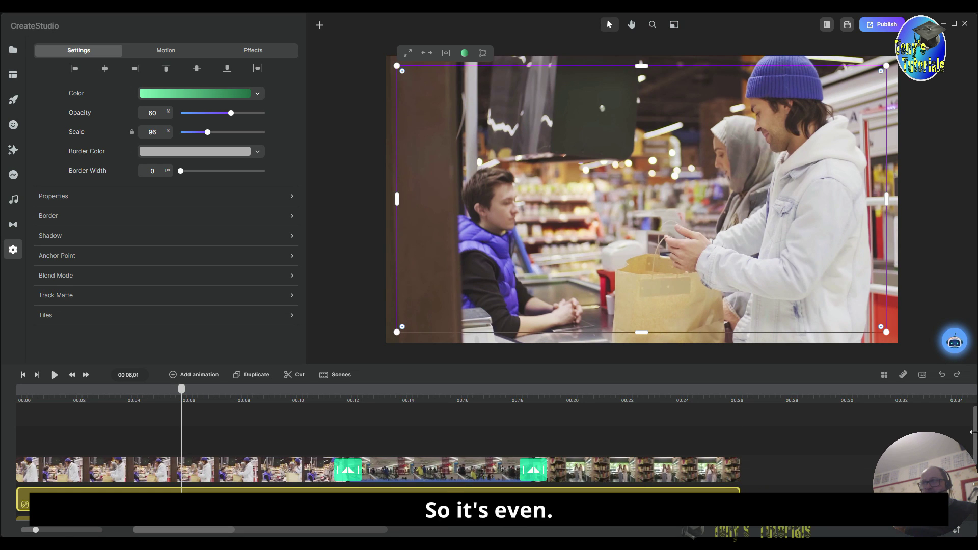
left_click(973, 431)
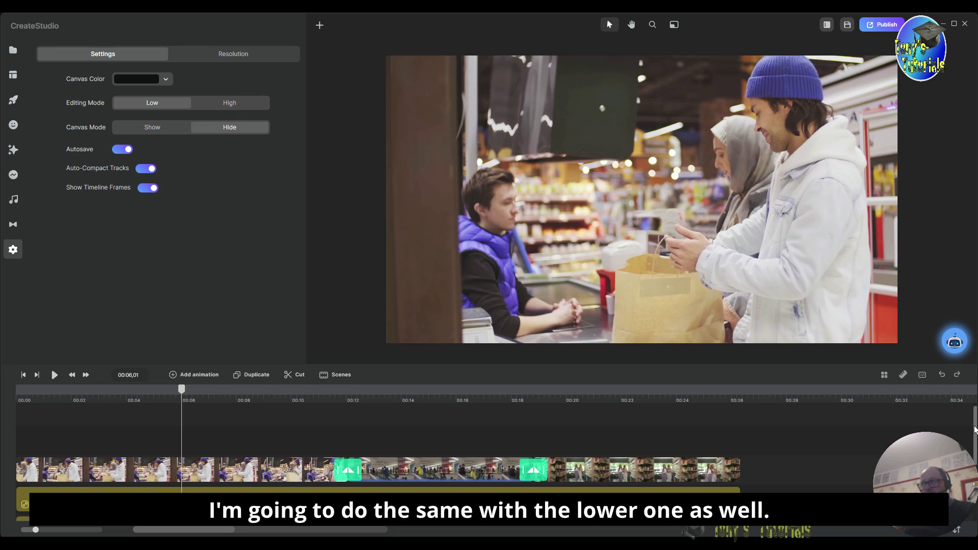
scroll(974, 431, "down", 1)
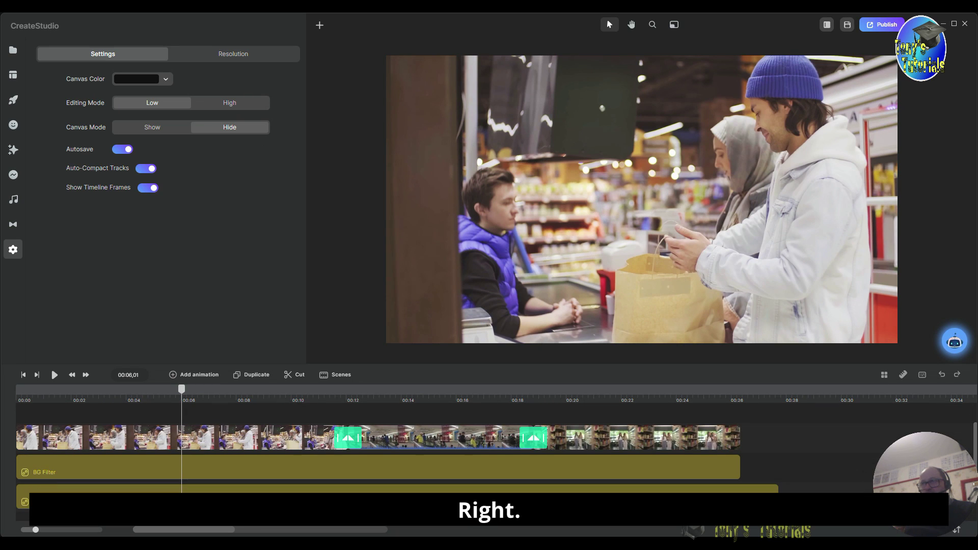
left_click(749, 489)
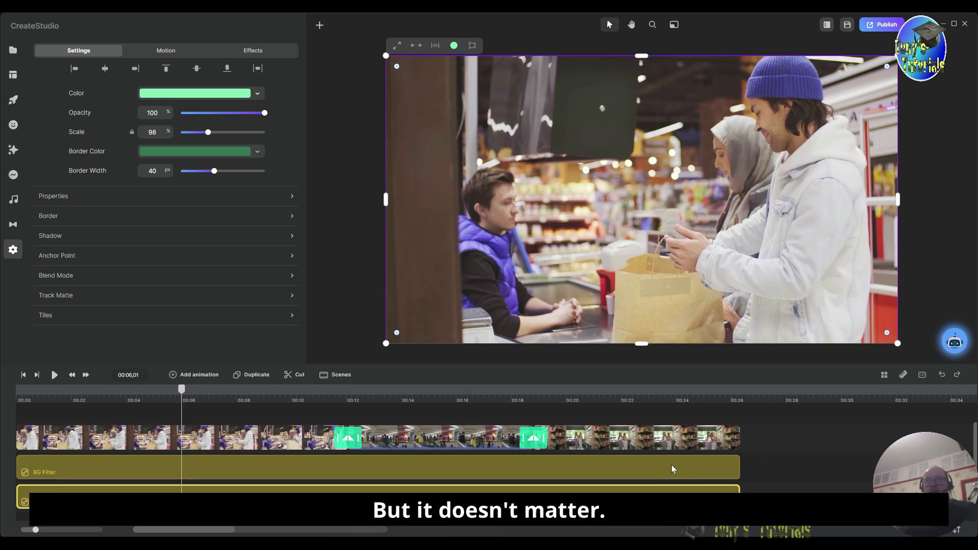
- Group the three video clips with their transitions and rename the group "BG Videos and Transitions"
left_click_drag(775, 440, 200, 442)
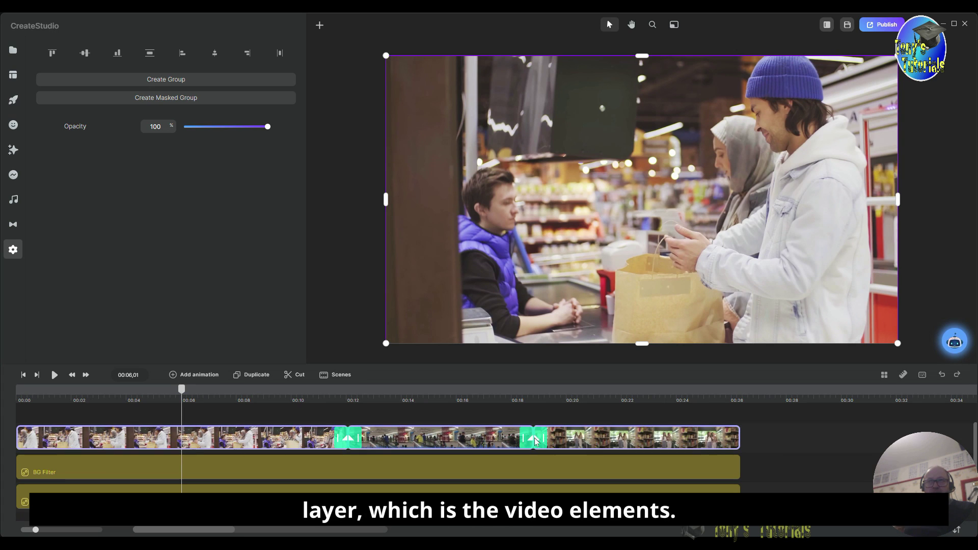
right_click(251, 440)
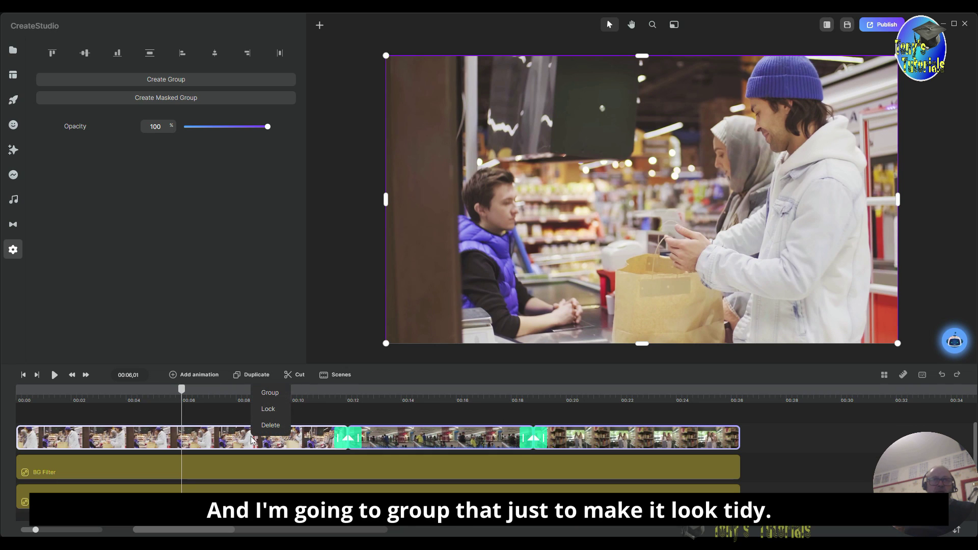
left_click(279, 398)
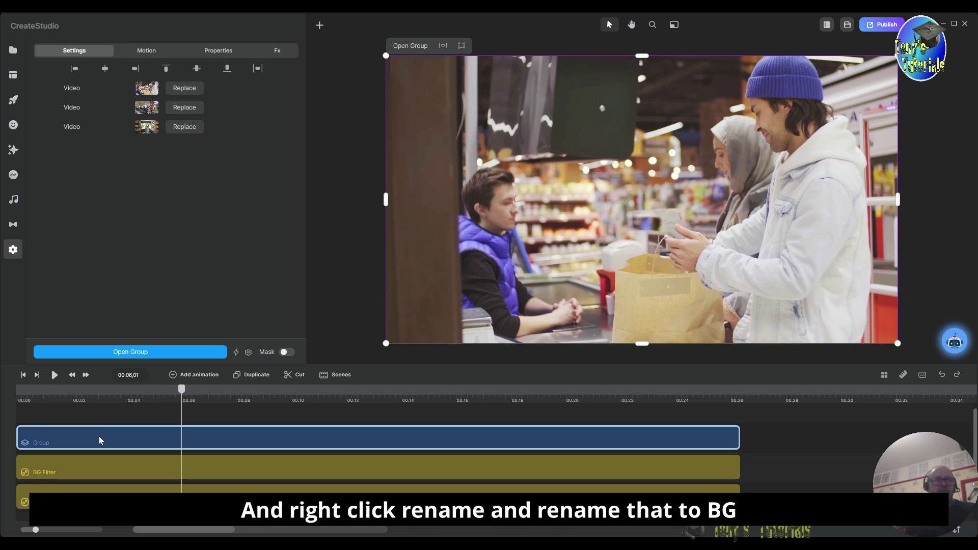
right_click(121, 439)
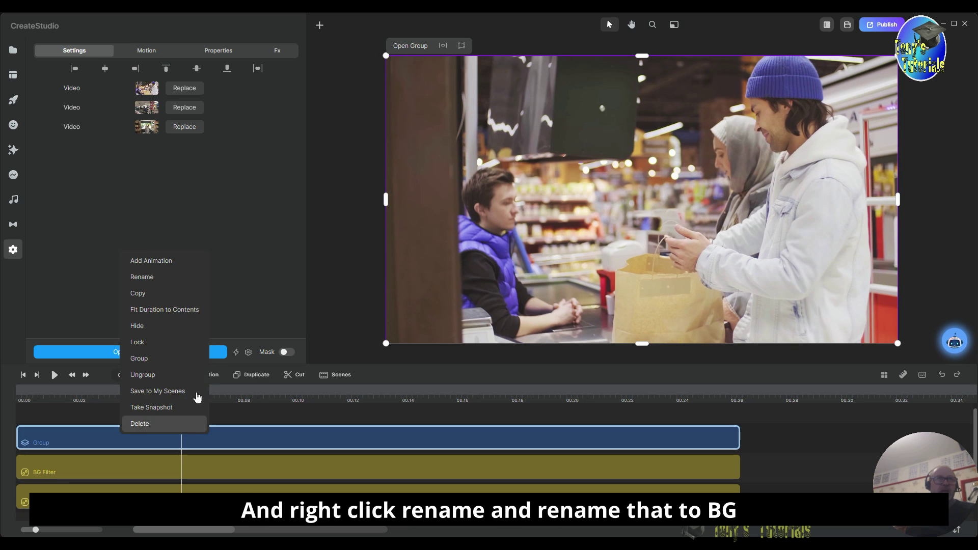
left_click(160, 281)
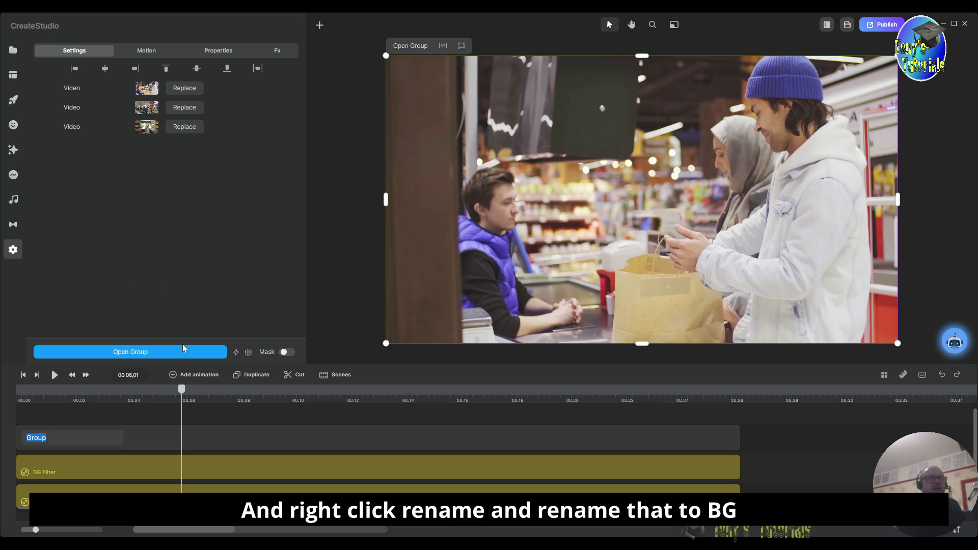
type("BG")
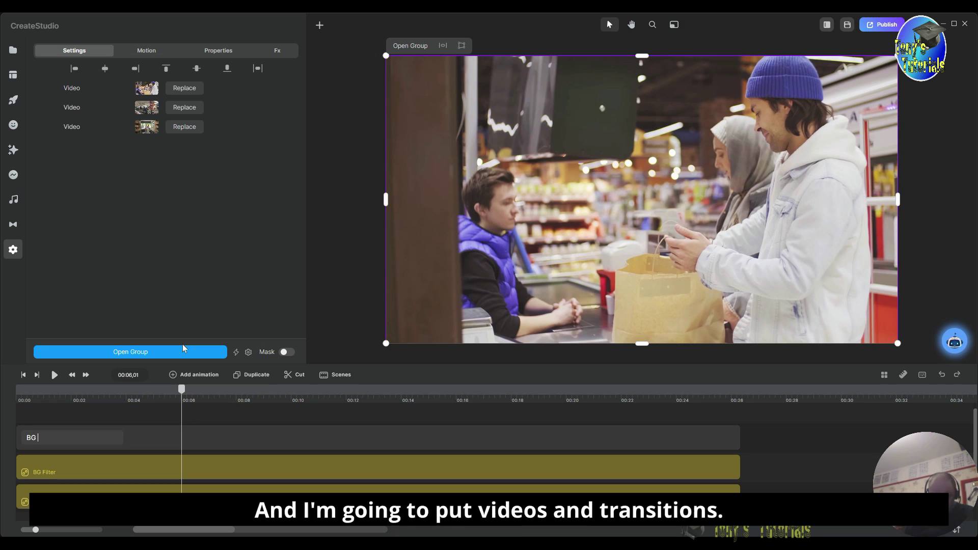
type(" Videos a")
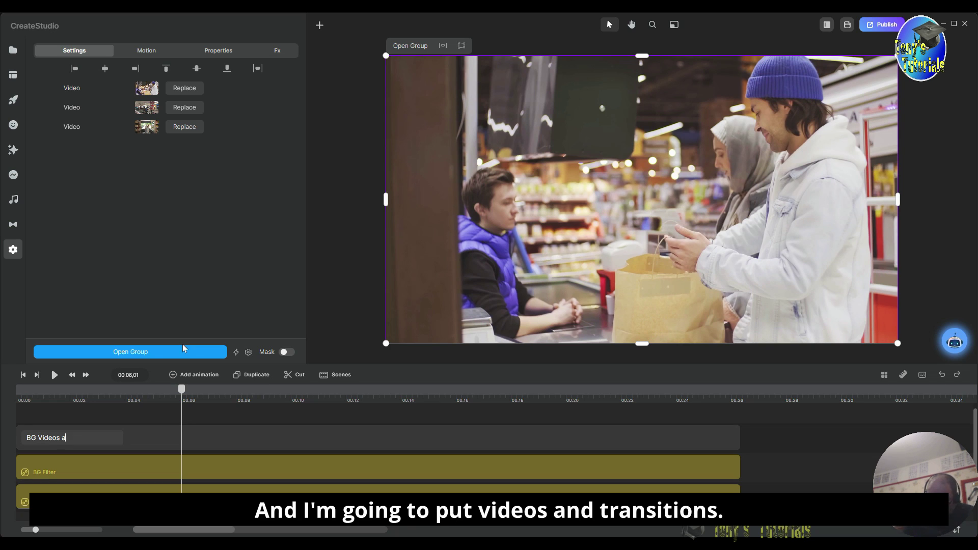
type("nd Transit")
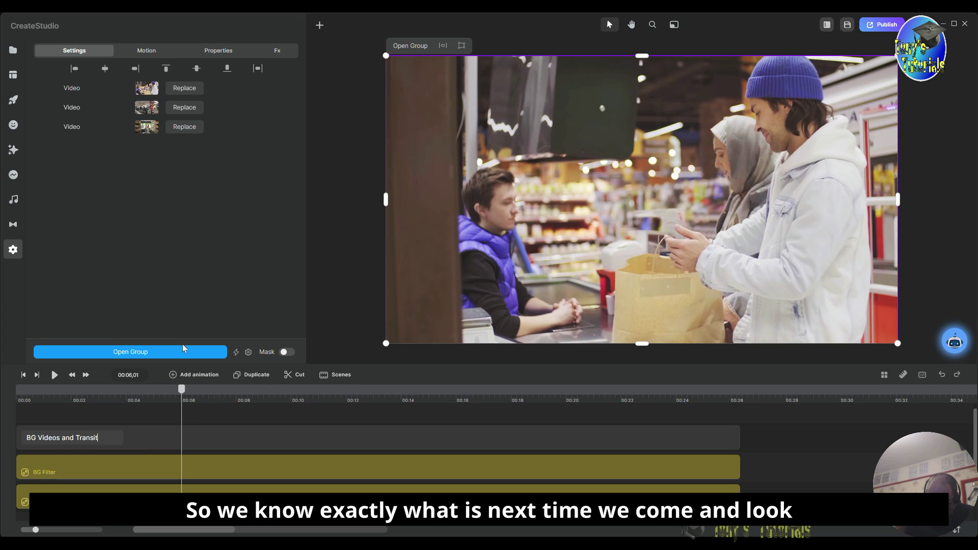
type("ions")
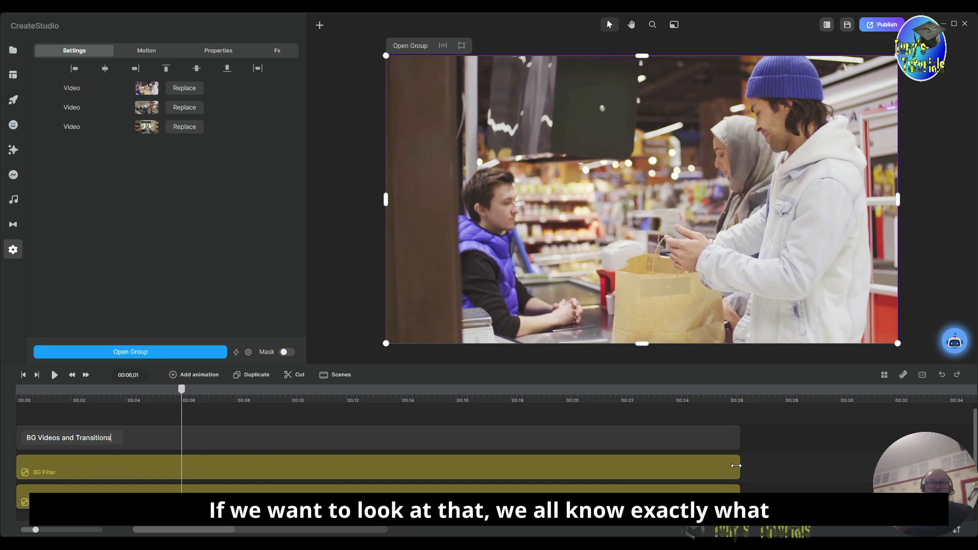
left_click(779, 438)
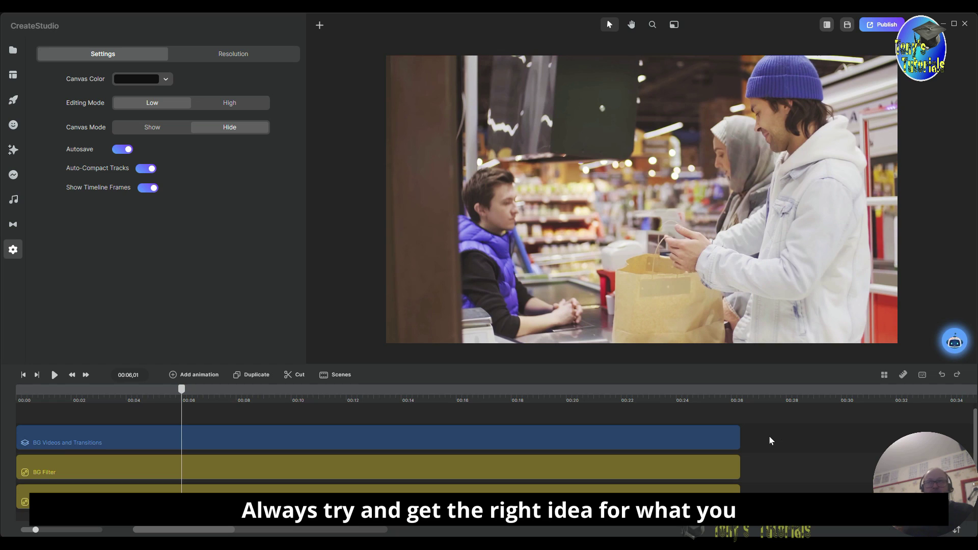
- Mask the BG Videos and Transitions group with BG Mask and move the BG Filter layer above that group
left_click(533, 437)
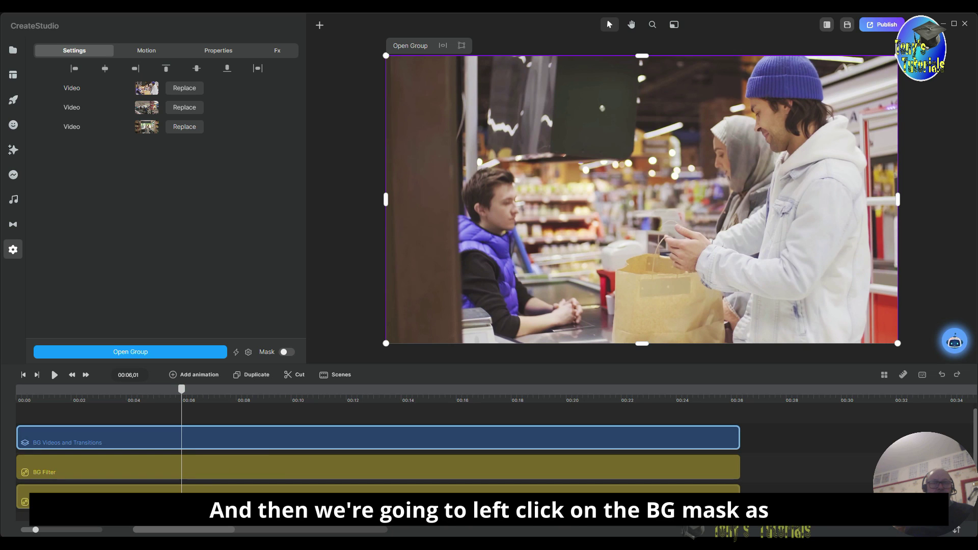
left_click(304, 496, "shift")
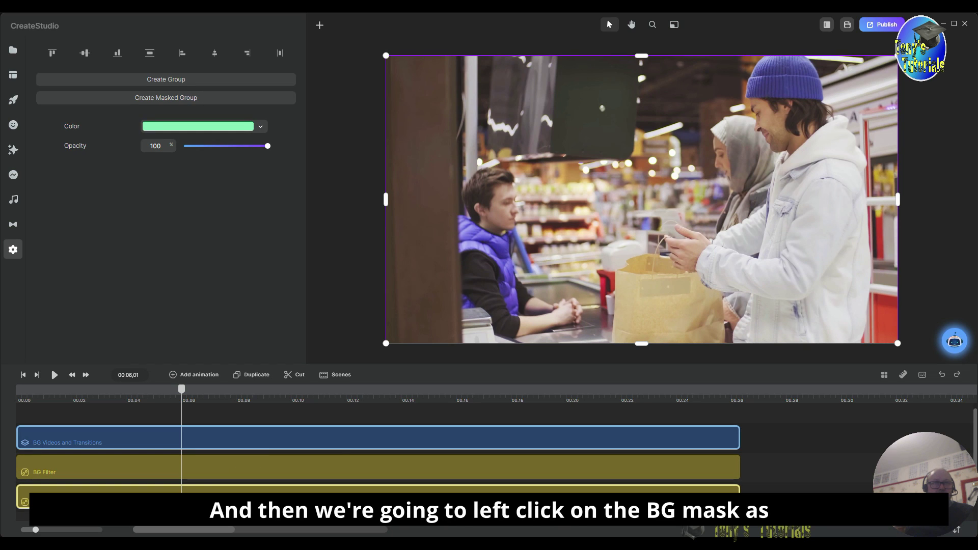
right_click(331, 437)
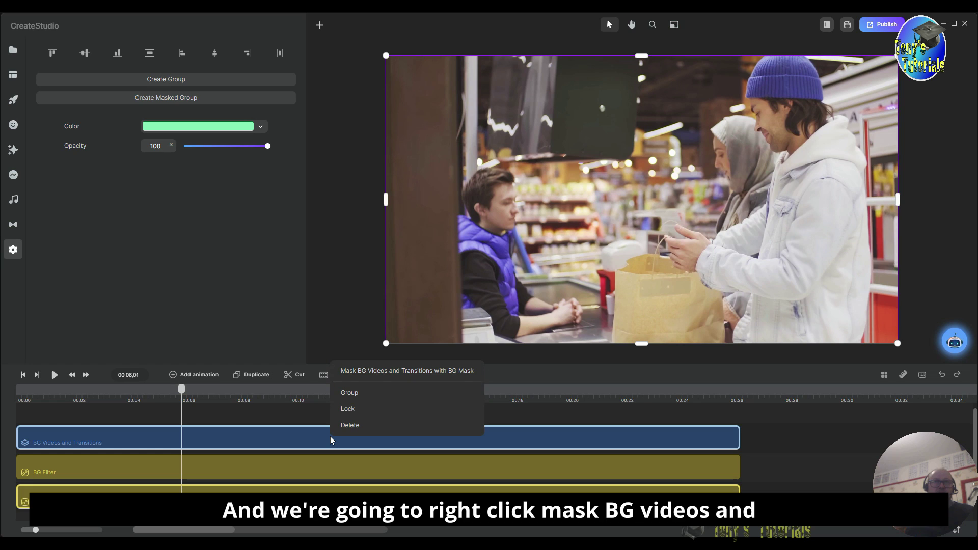
left_click(389, 372)
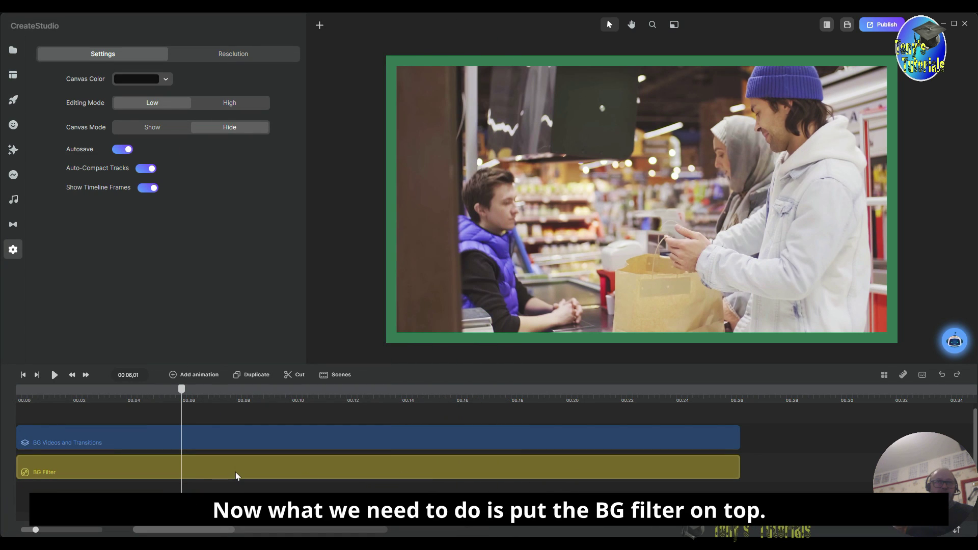
left_click_drag(235, 472, 252, 419)
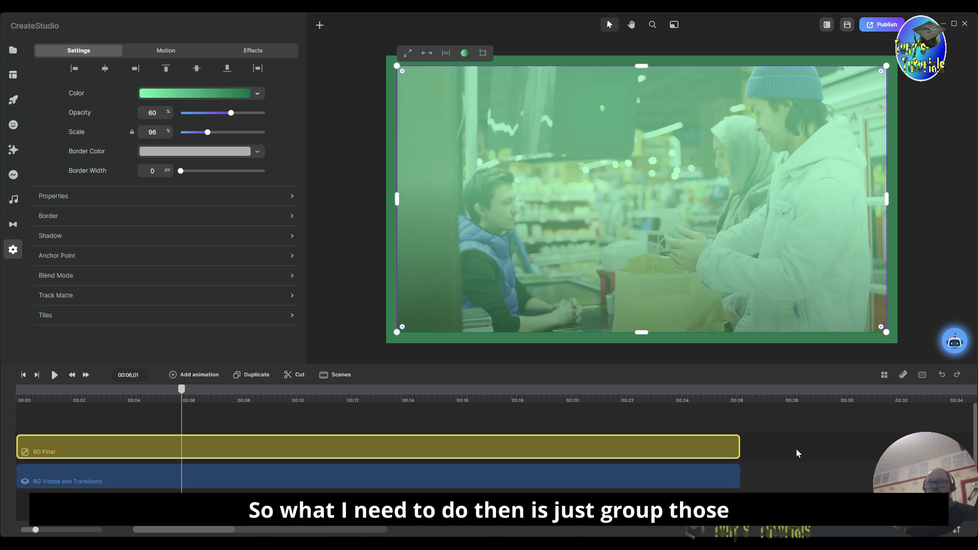
- Group the BG Filter layer with BG Videos and Transitions and rename the new group "BG Group"
left_click_drag(795, 444, 638, 475)
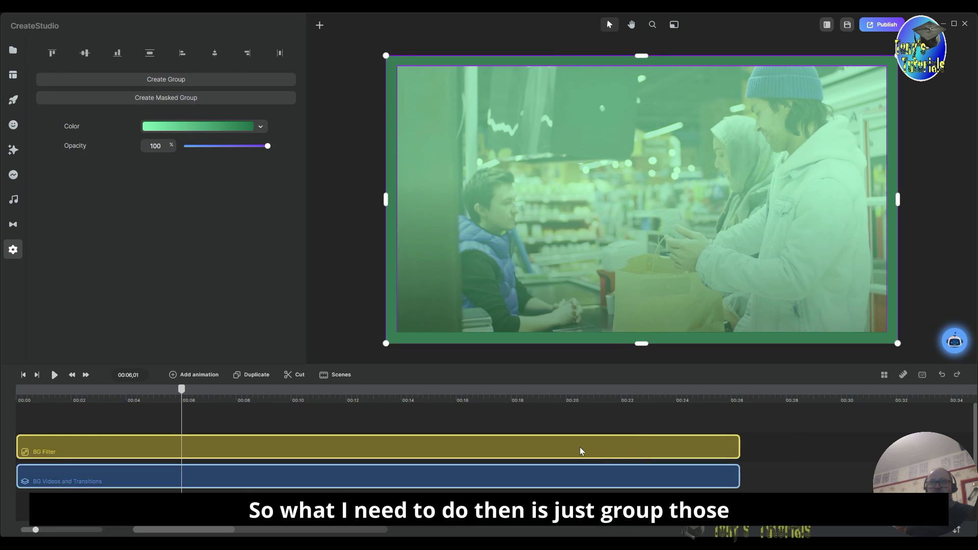
right_click(607, 442)
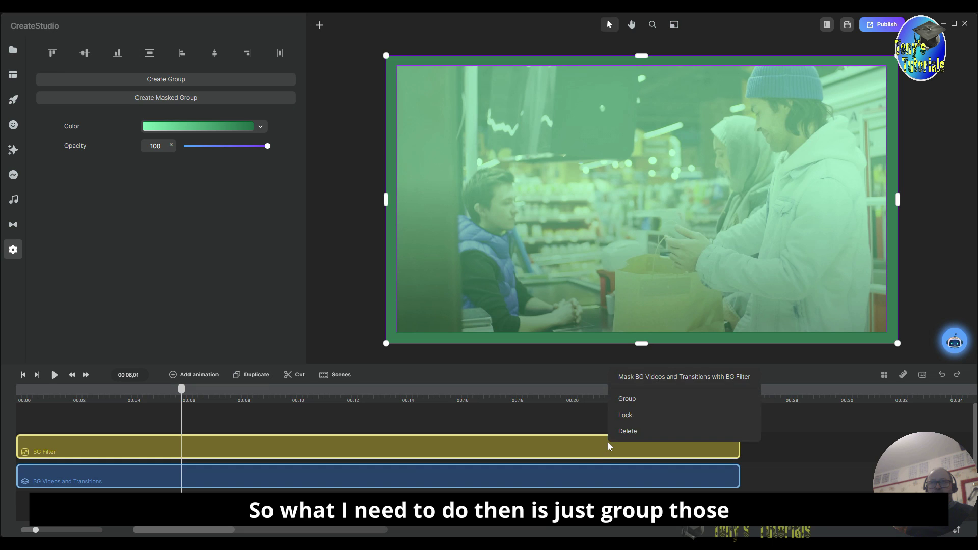
left_click(640, 405)
right_click(46, 452)
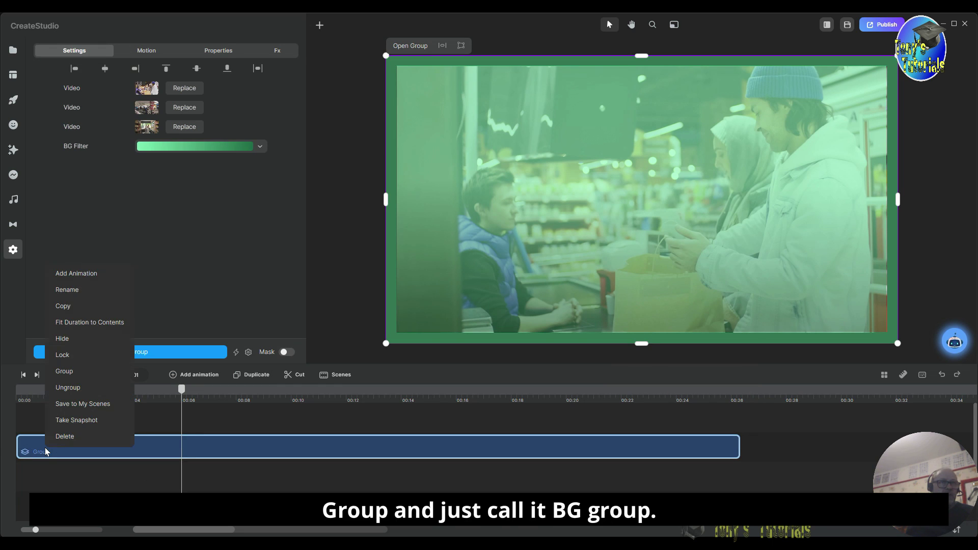
left_click(98, 299)
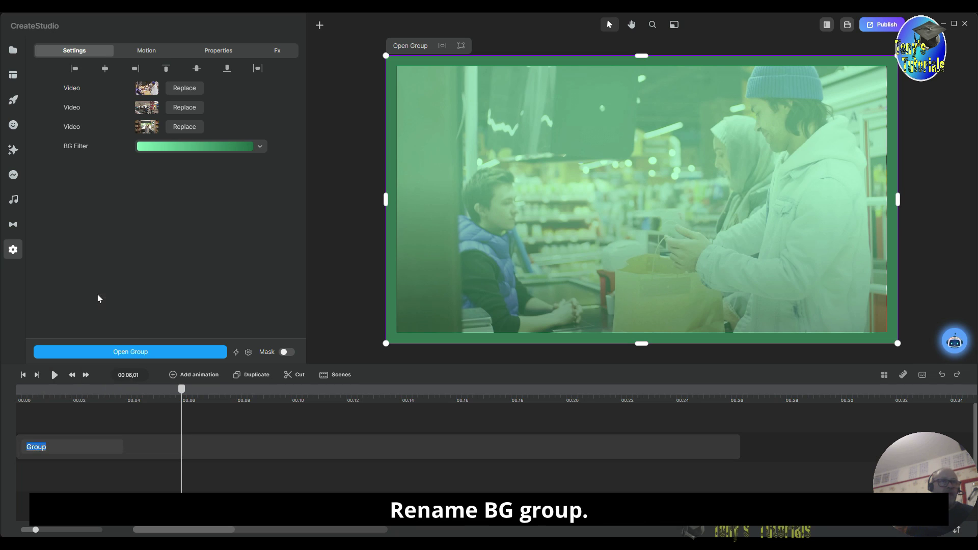
key("Home")
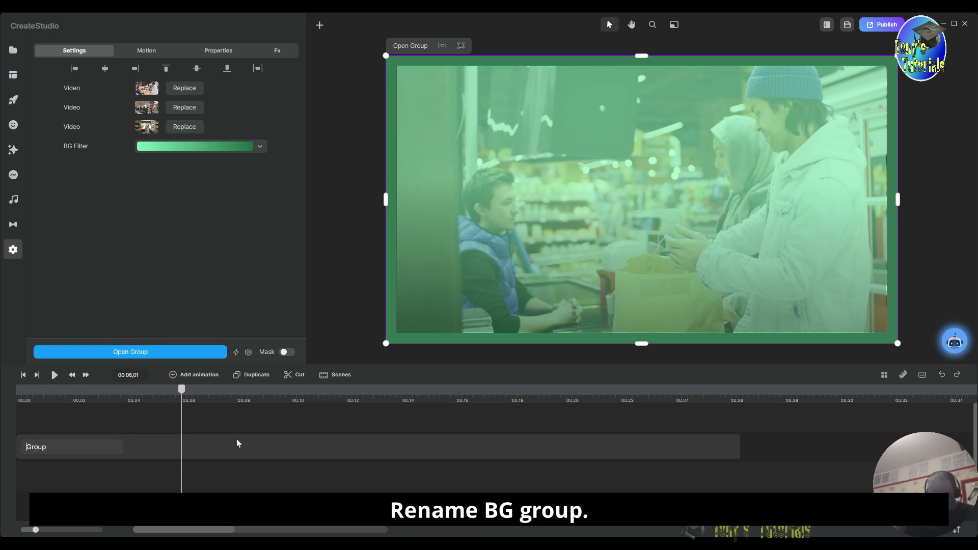
type("BG")
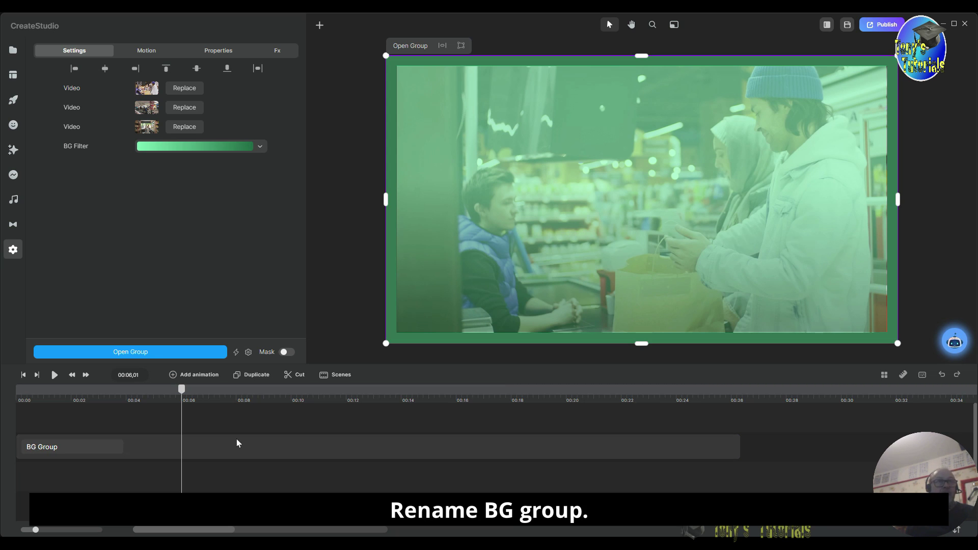
key("Return")
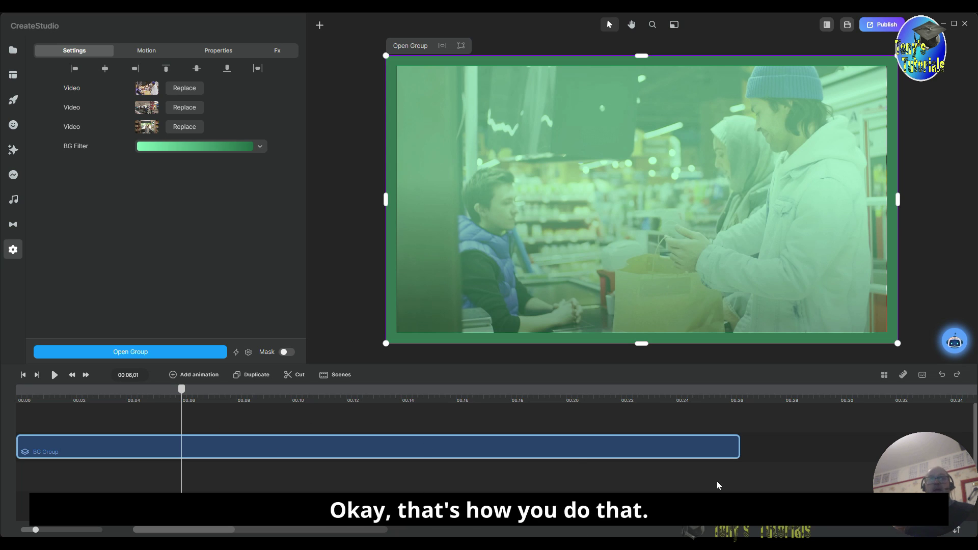
left_click(778, 472)
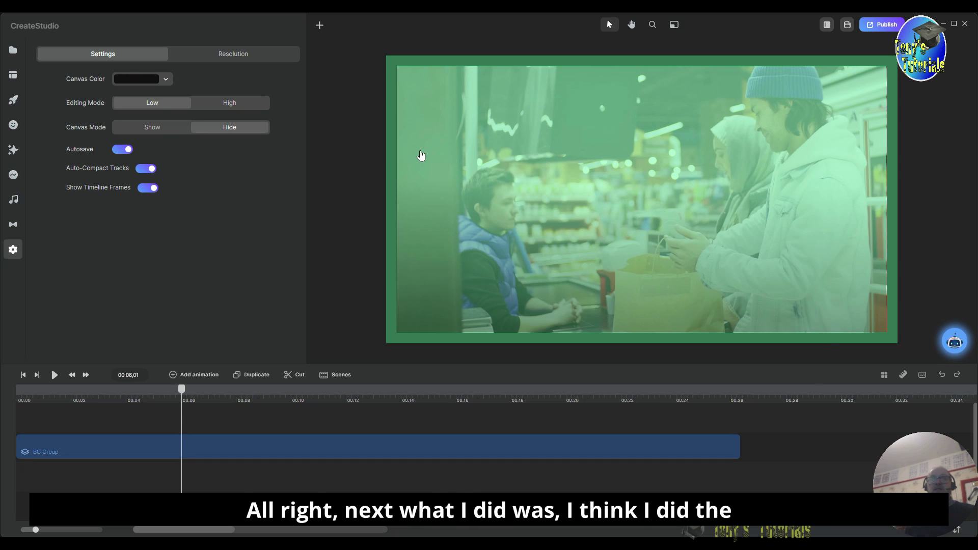
- Add a text layer above BG Group, start it at 00:00 and extend it to BG Group's end
left_click(320, 27)
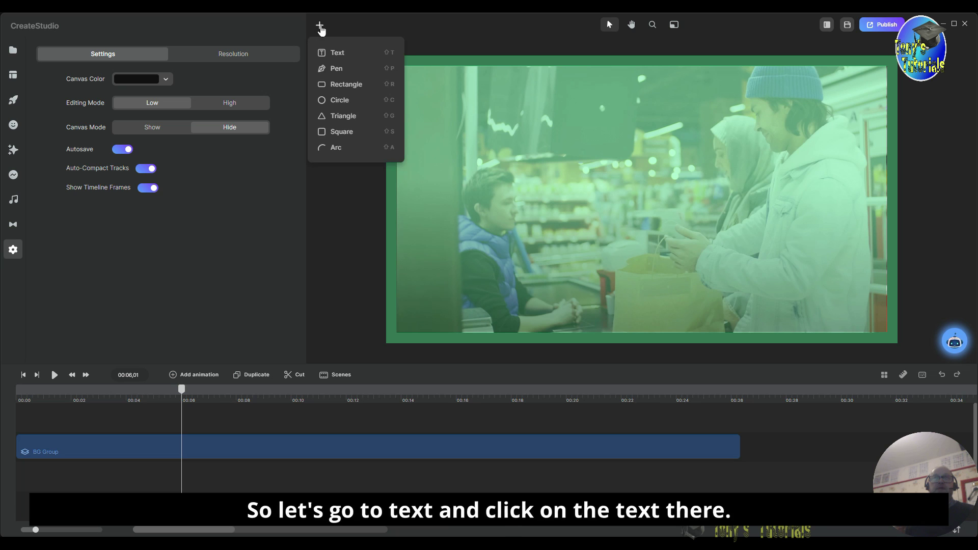
left_click(336, 54)
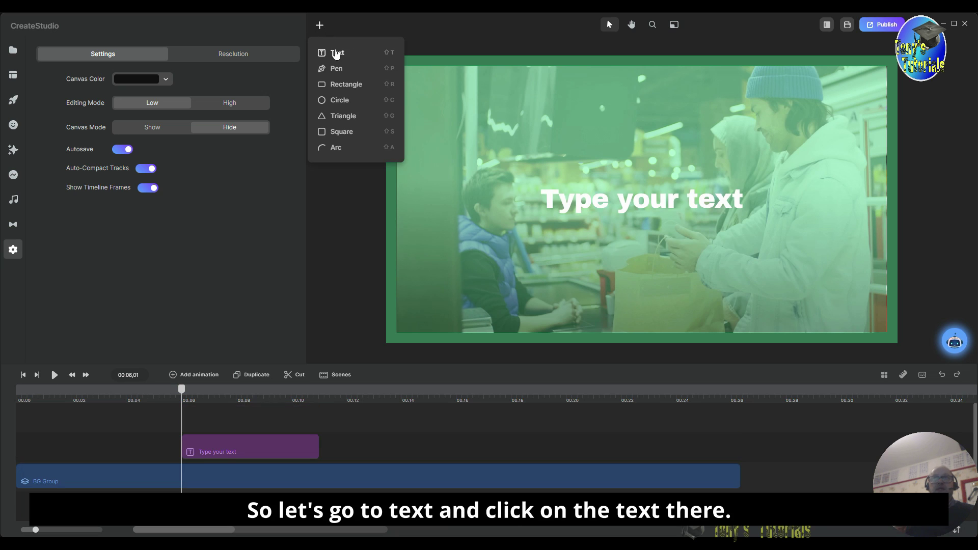
left_click(652, 195)
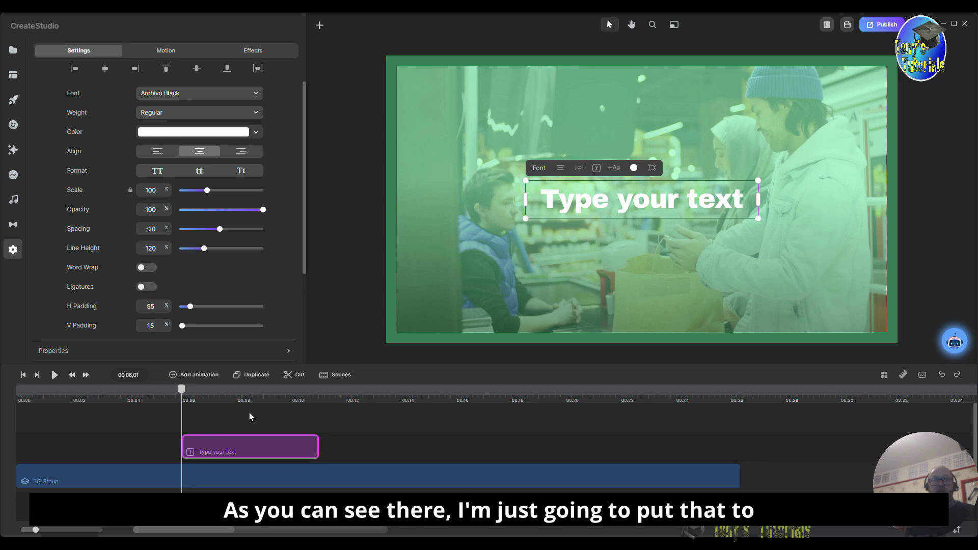
left_click_drag(283, 447, 75, 448)
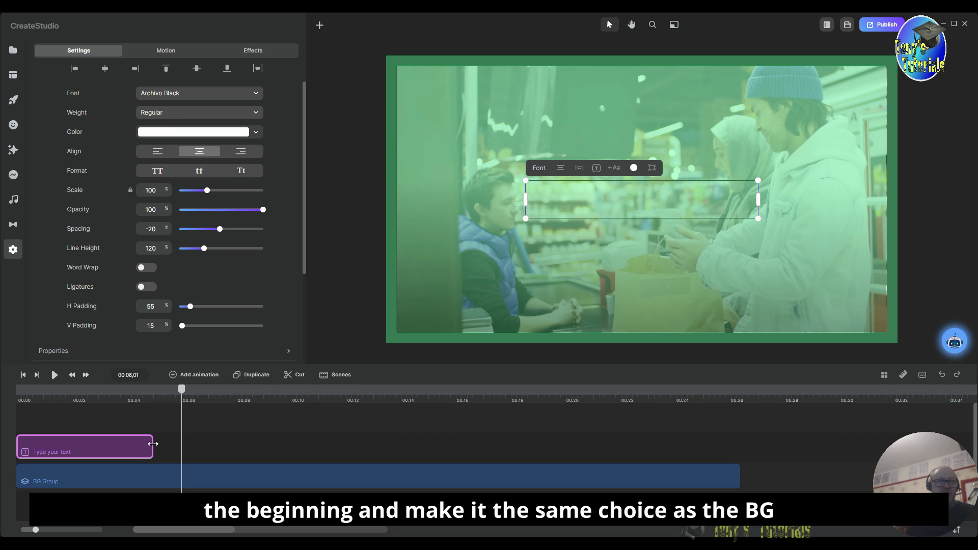
left_click_drag(152, 447, 740, 457)
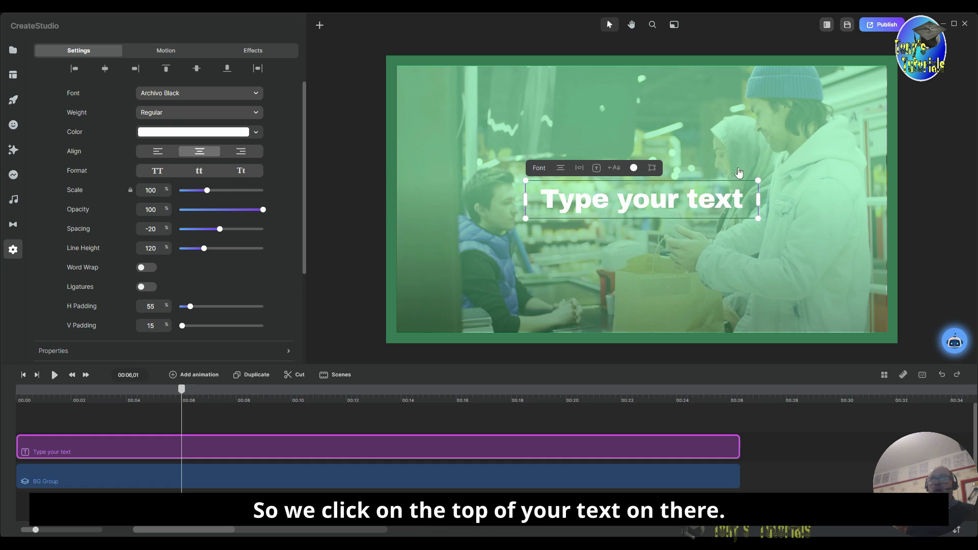
- Replace the placeholder text on the canvas with "Product 1" and "Title" on two separate lines
double_click(732, 209)
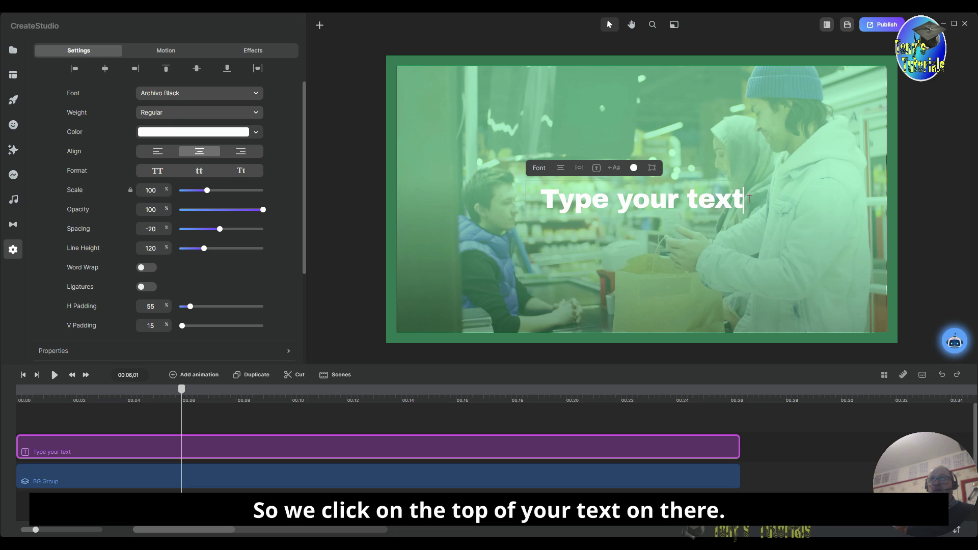
left_click_drag(743, 198, 542, 198)
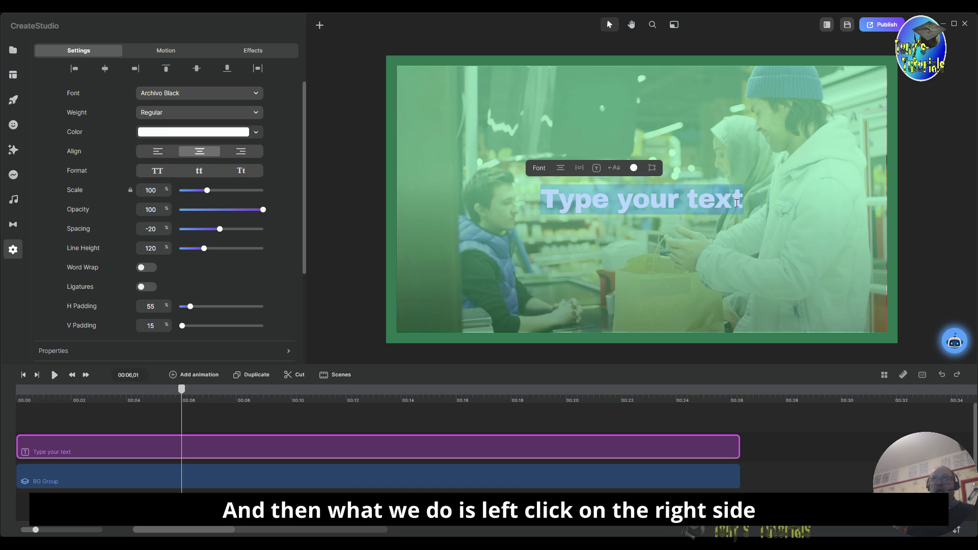
left_click_drag(737, 203, 537, 207)
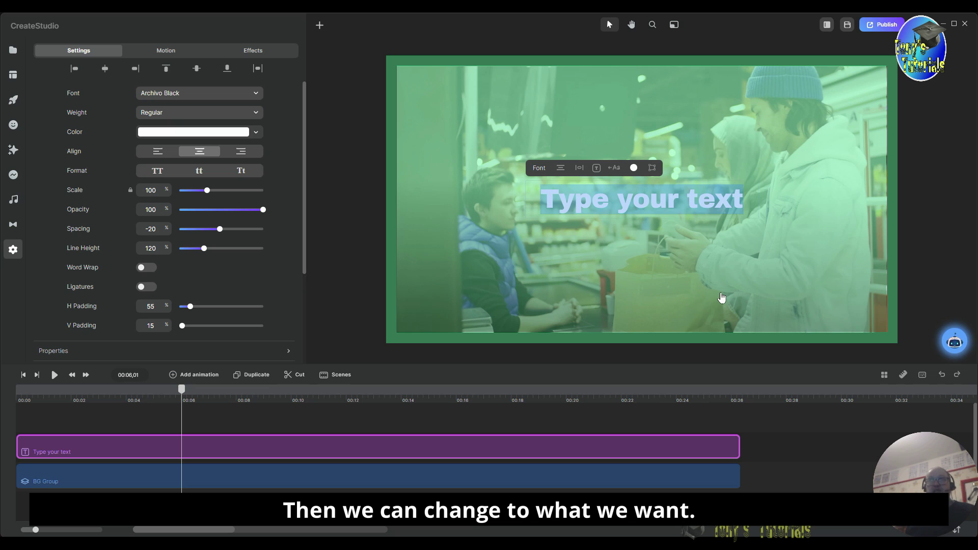
type("P")
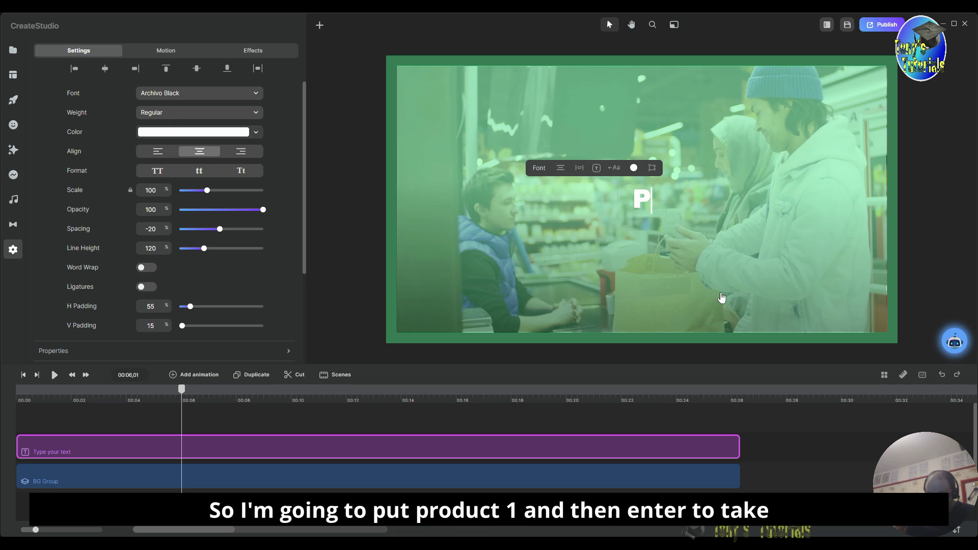
type("rod")
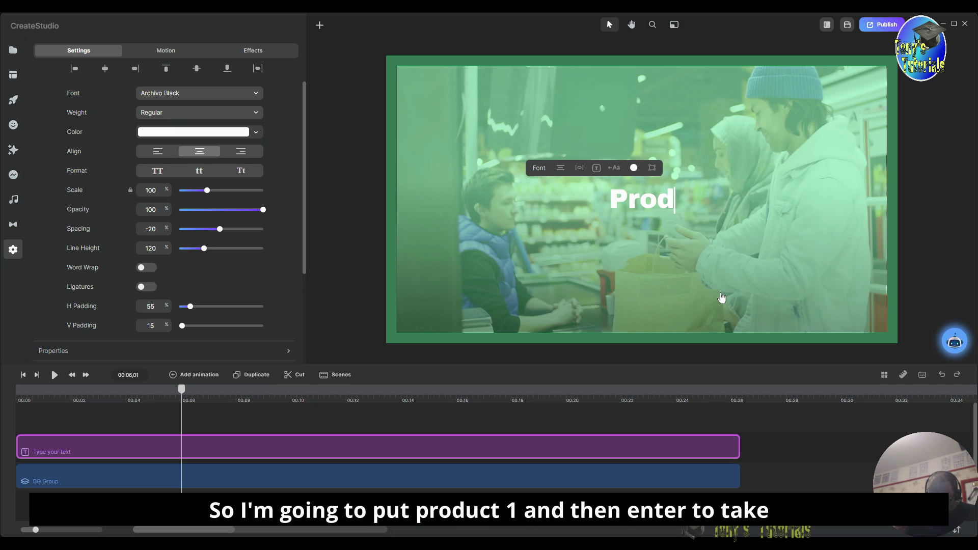
type("uct 1")
key("BackSpace")
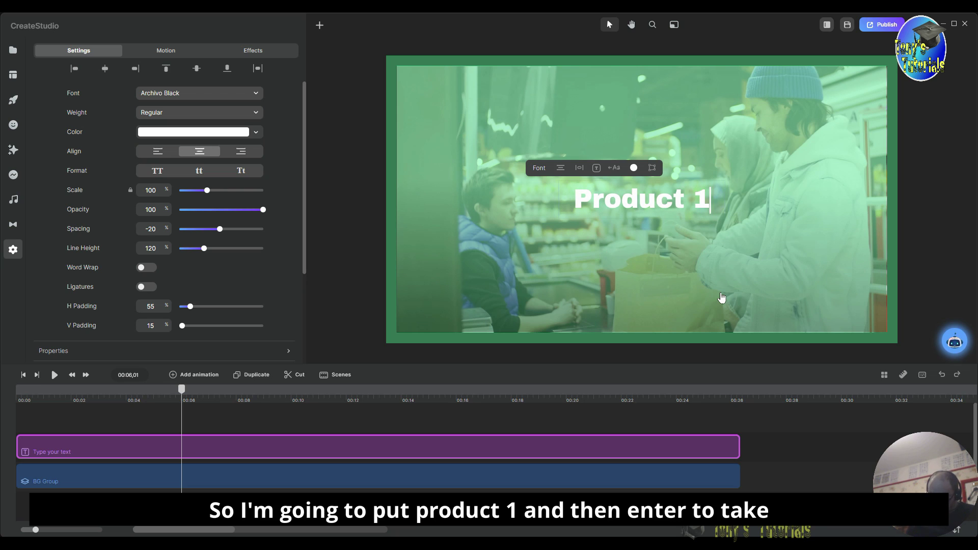
key("Return")
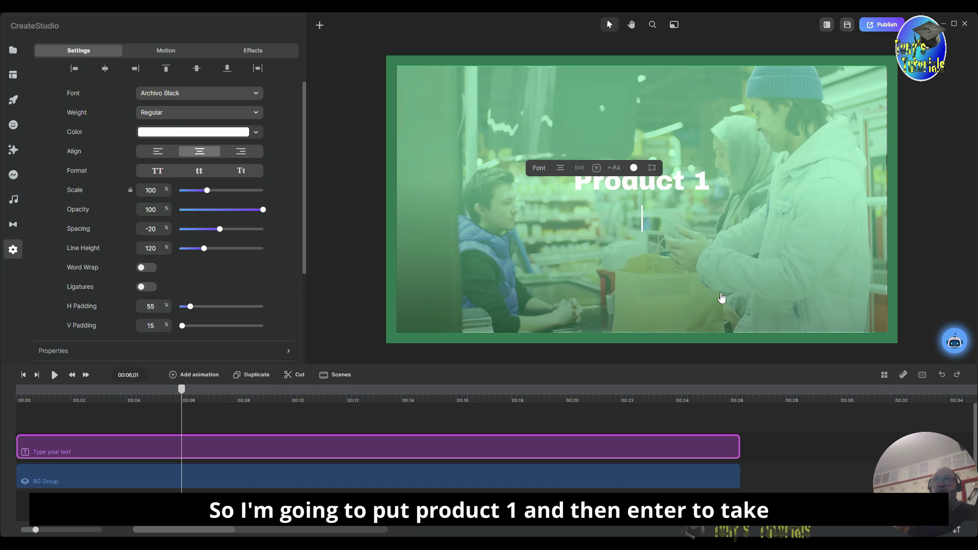
type("Titl")
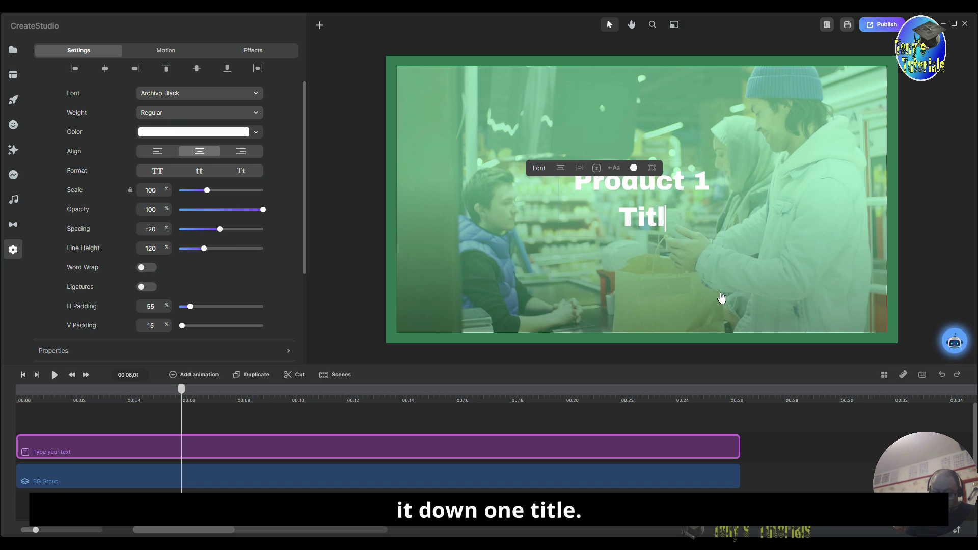
type("e")
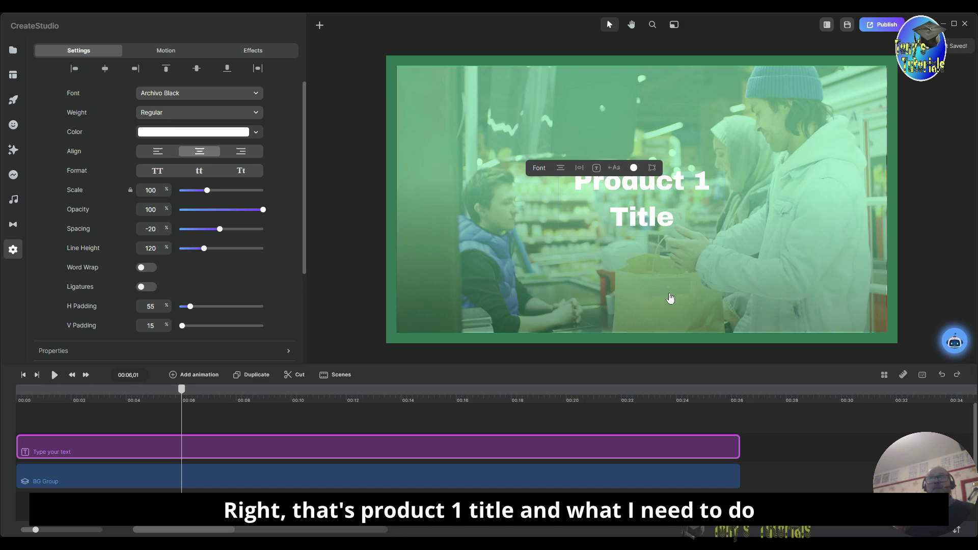
- Set the Product 1 Title text to the Dela Gothic One font at 30% scale
left_click_drag(671, 214, 576, 182)
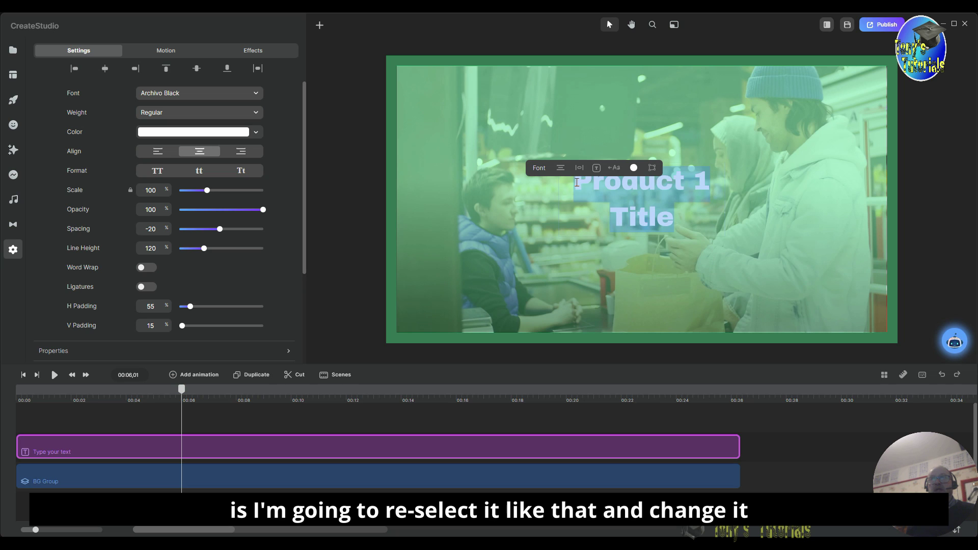
left_click(255, 95)
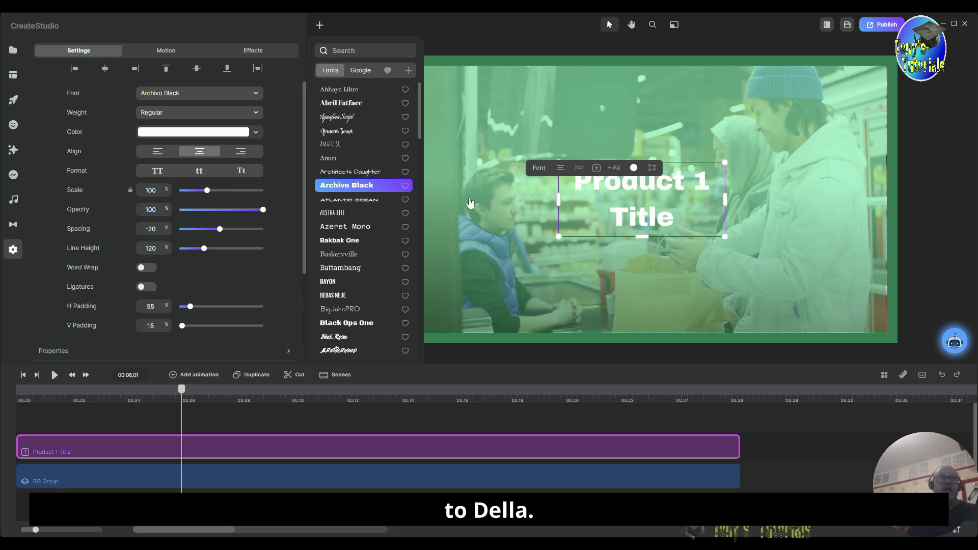
scroll(379, 227, "down", 3)
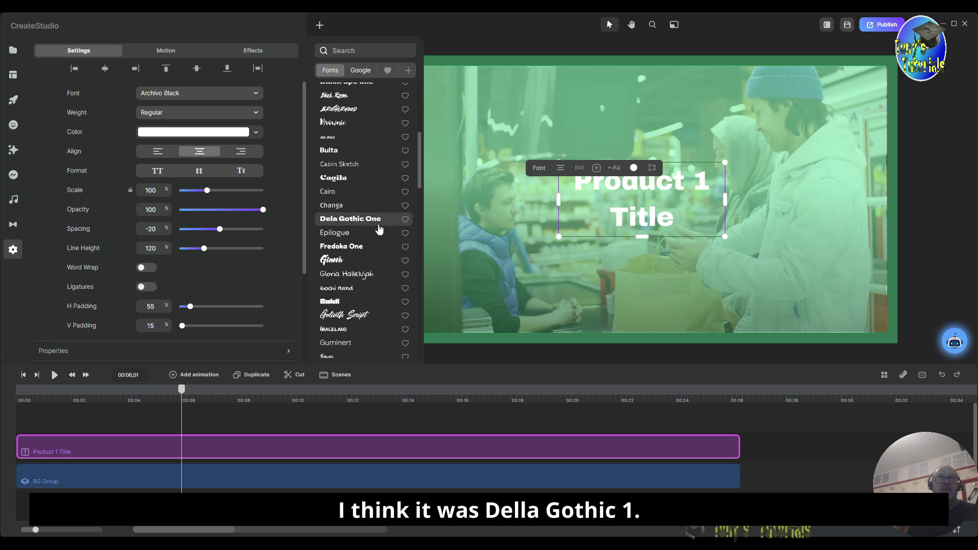
left_click(373, 220)
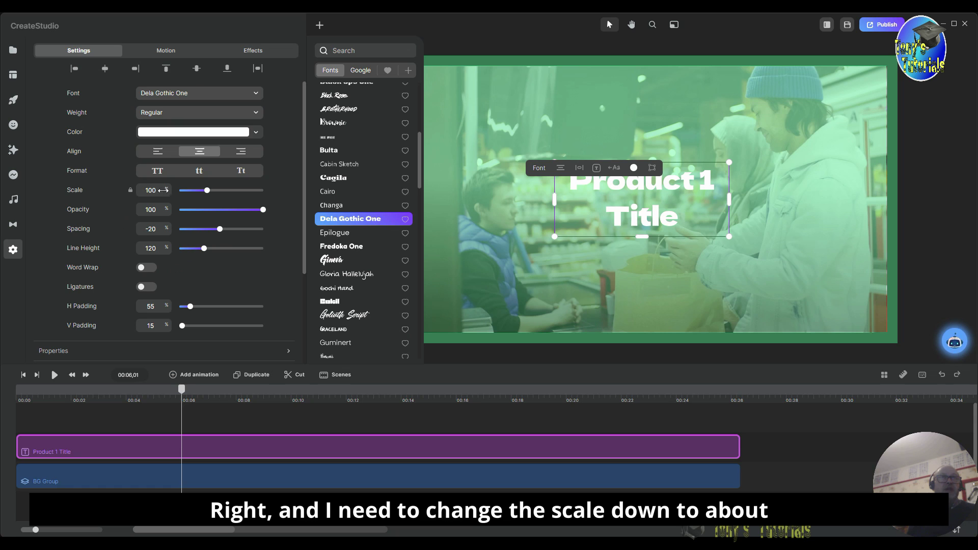
double_click(154, 191)
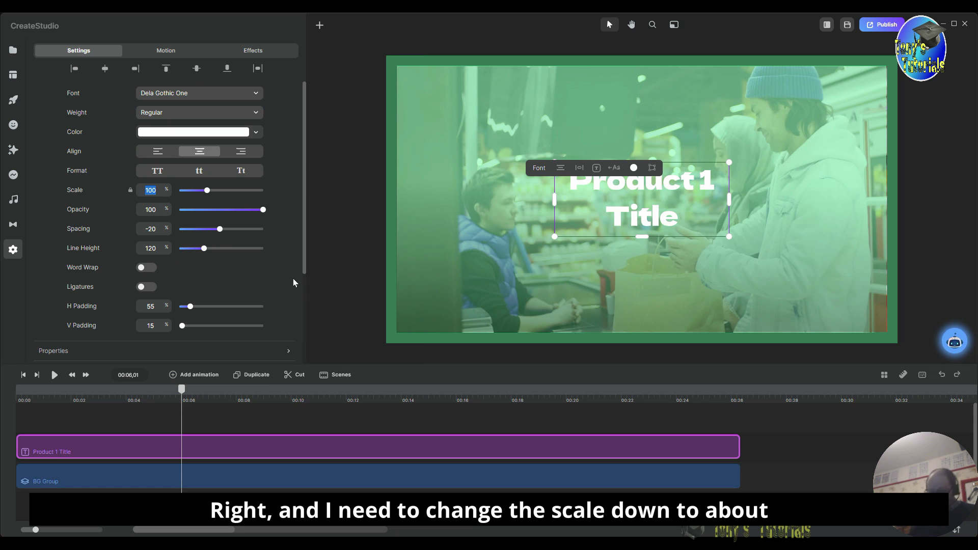
type("30")
key("Return")
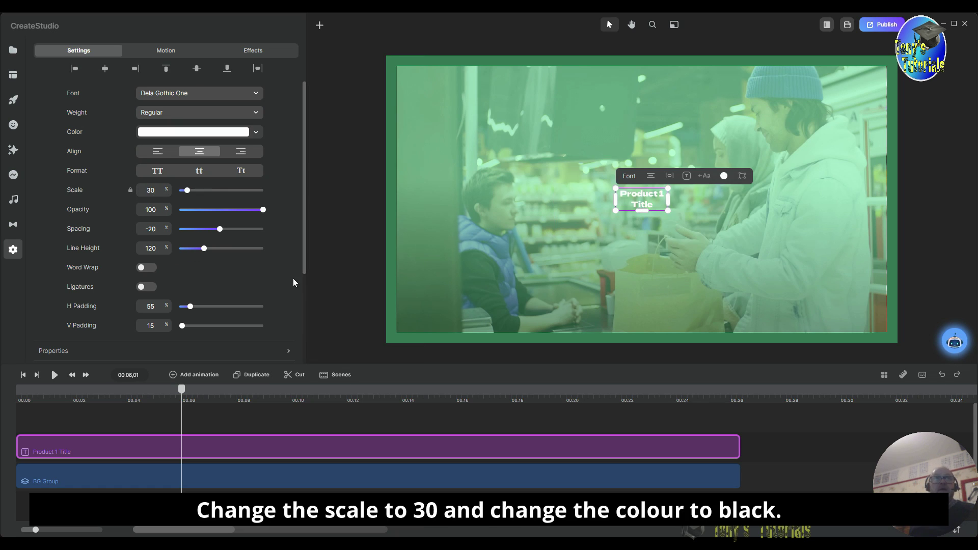
- Color the Product 1 Title text near-black (020101) and move it to the upper-left area of the canvas
left_click(190, 135)
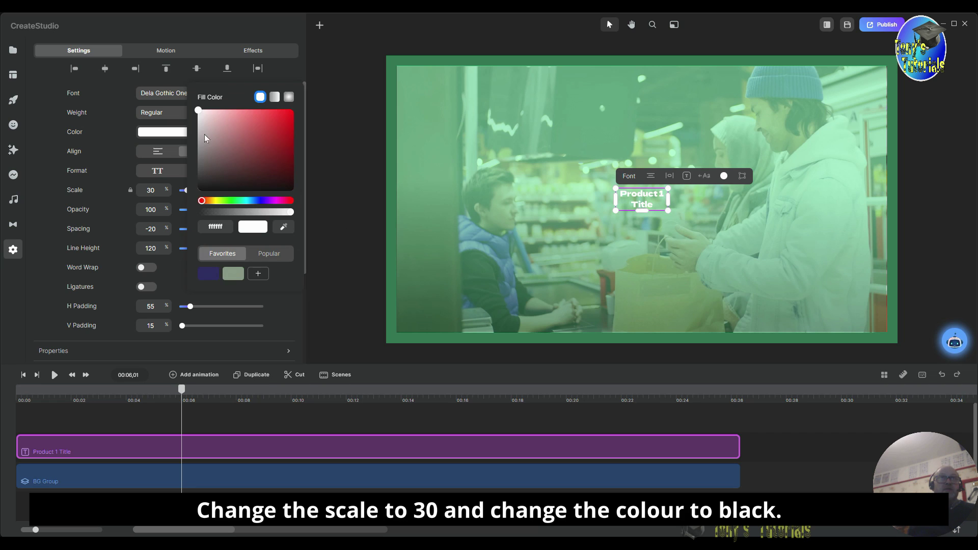
left_click(241, 190)
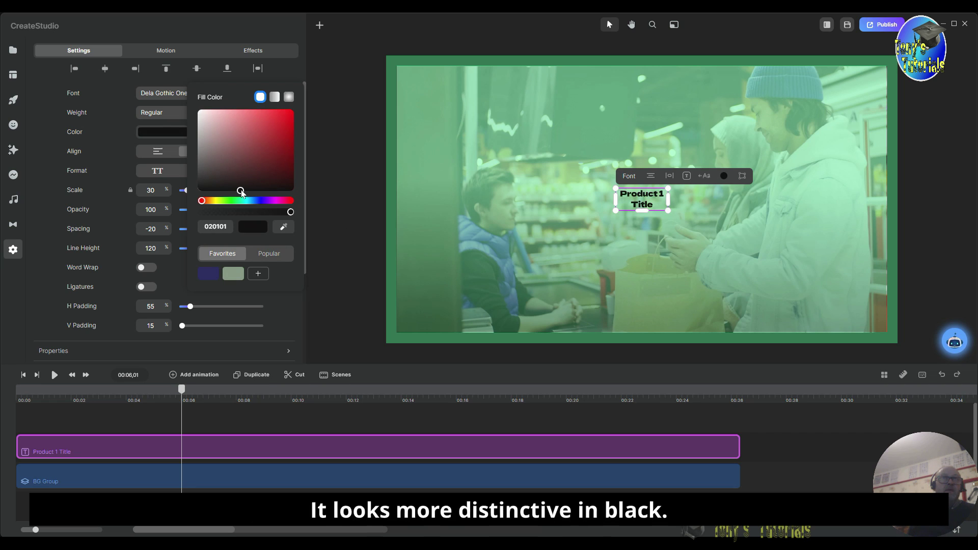
left_click_drag(644, 201, 451, 151)
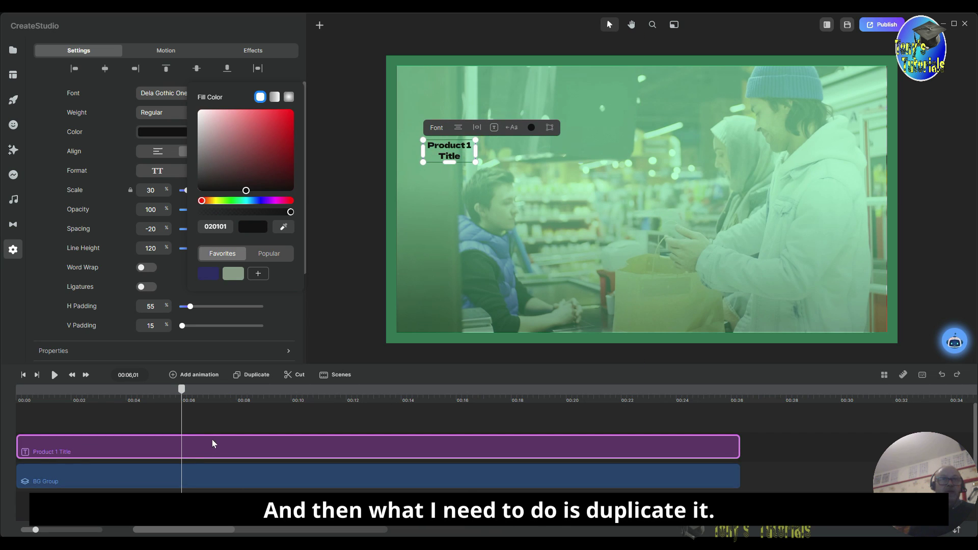
- Duplicate the Product 1 Title text, placing one copy near the canvas's upper-left corner and the other below it with a gap for a shape
left_click(251, 381)
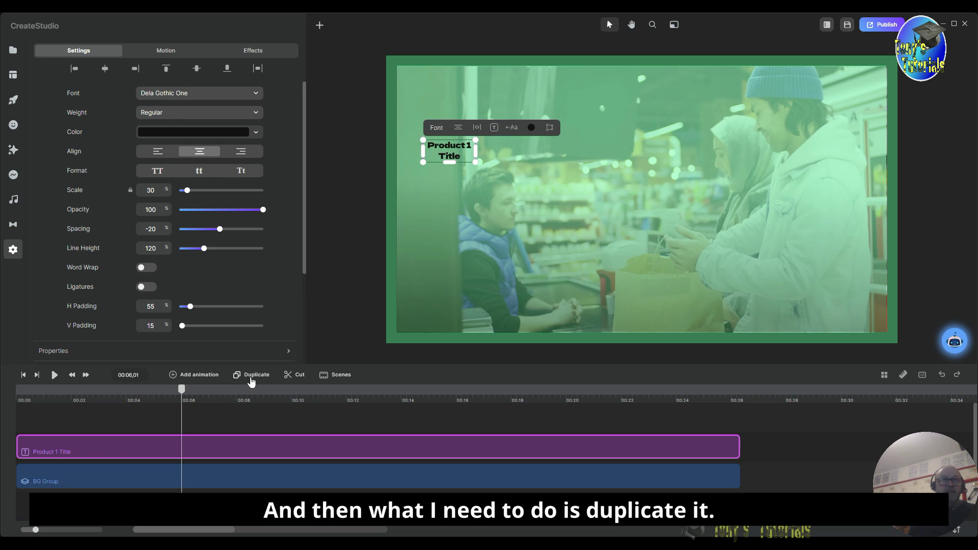
left_click(251, 381)
left_click(117, 455)
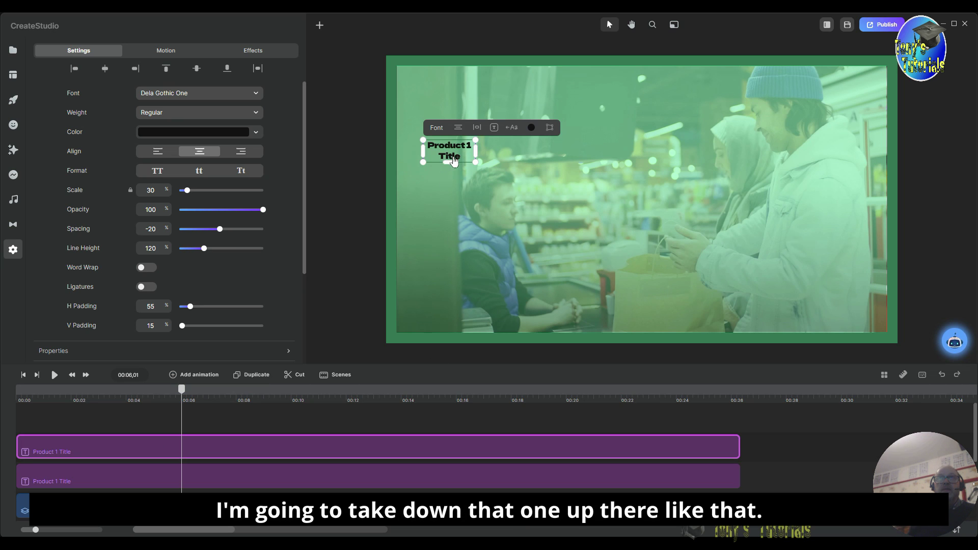
left_click_drag(454, 157, 453, 104)
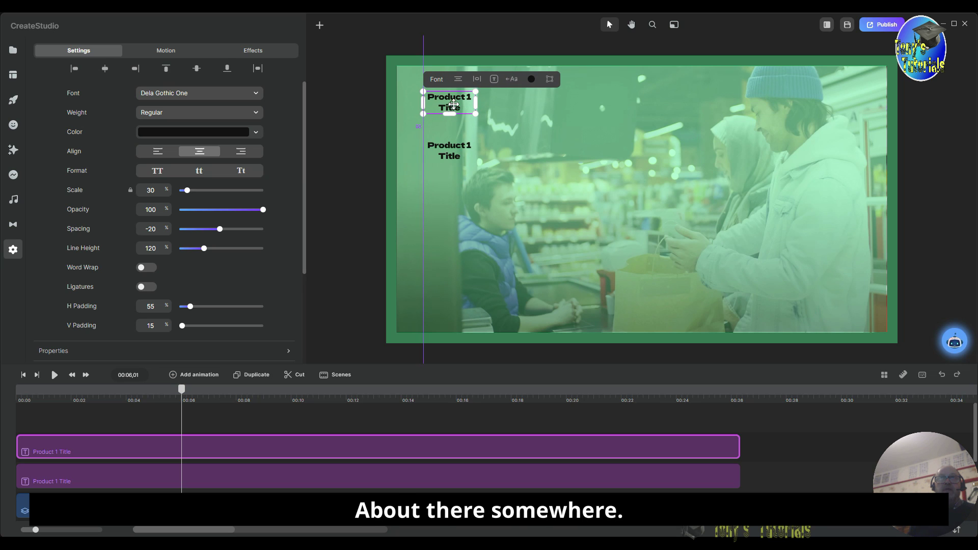
left_click_drag(447, 153, 447, 184)
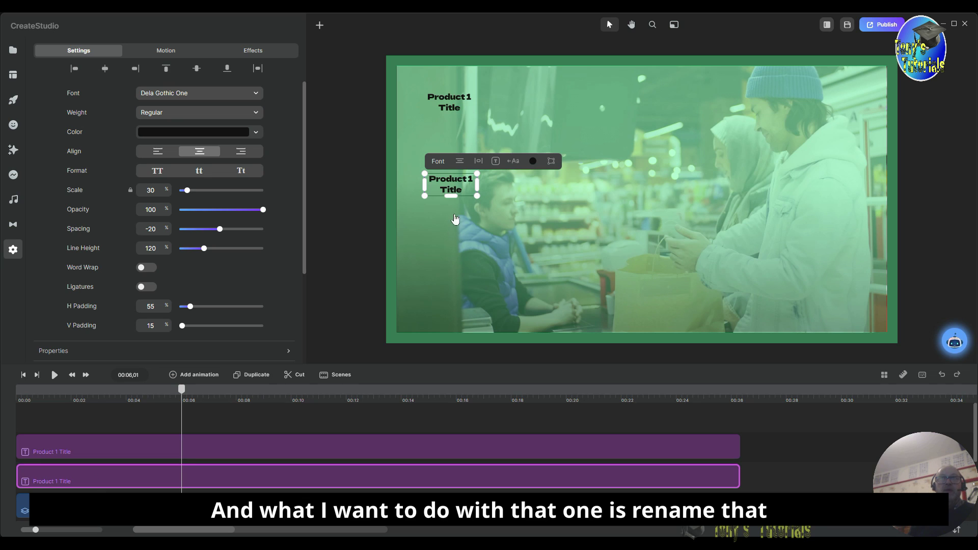
- Change the word "Title" in the lower text copy to "Description" so it reads "Product 1 Description"
double_click(465, 192)
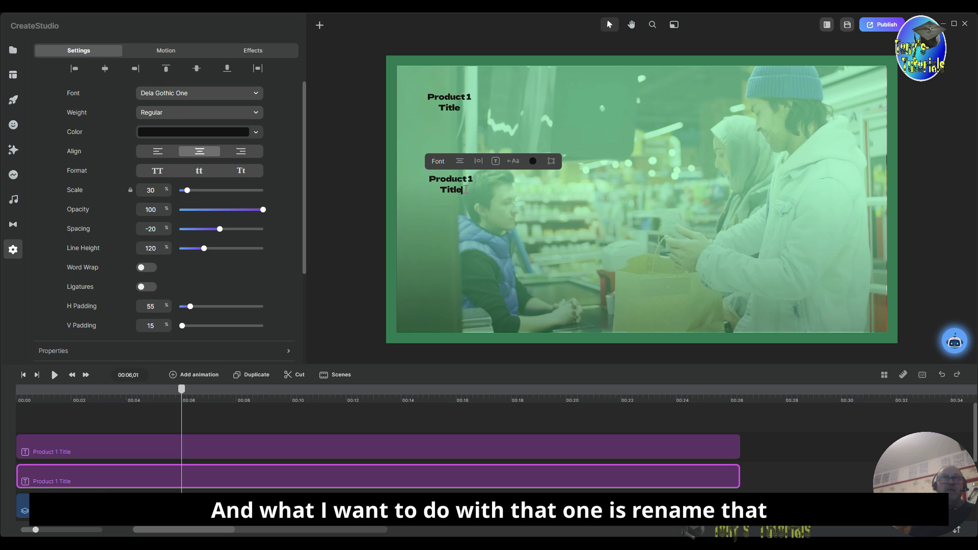
left_click_drag(465, 190, 439, 189)
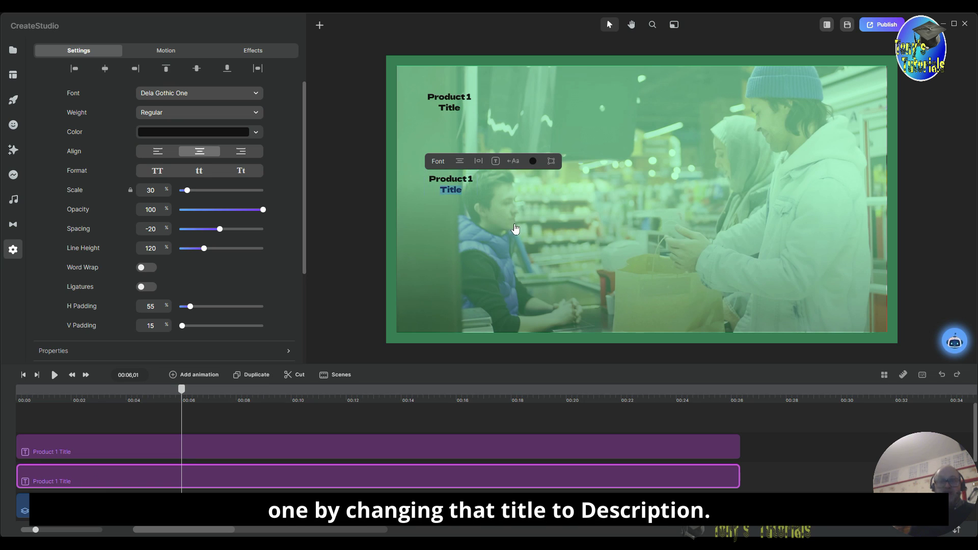
type("Descri")
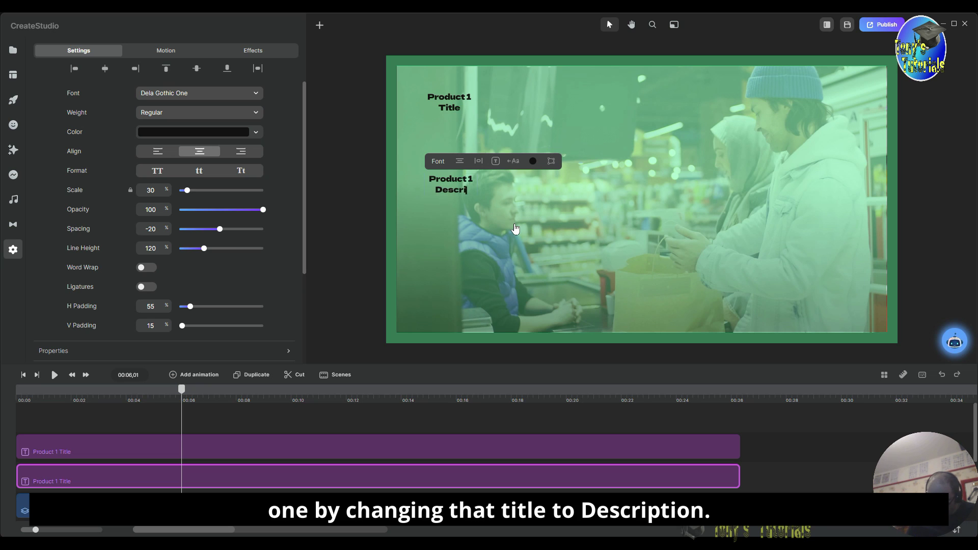
type("ption")
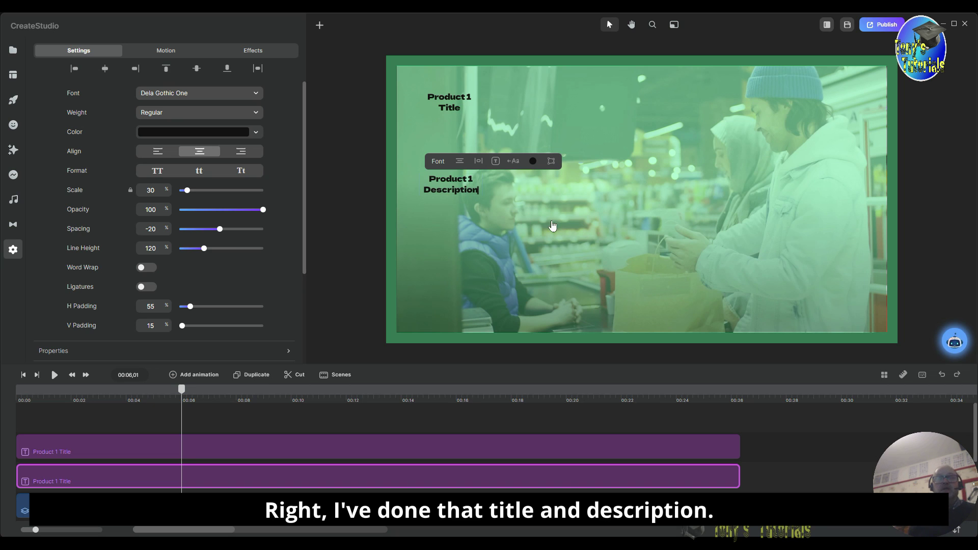
left_click(682, 176)
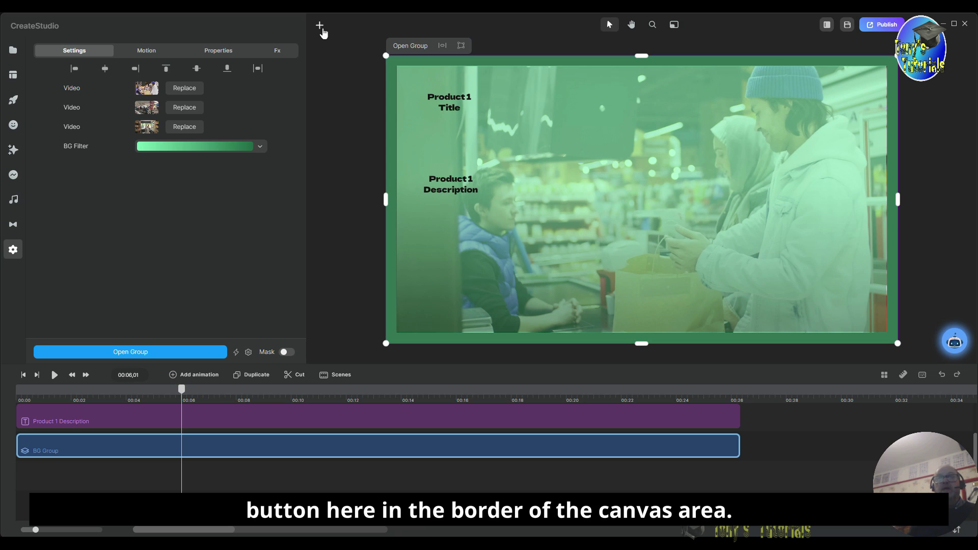
- Add a rectangle shape to the canvas and shrink it proportionally to 27% scale
left_click(321, 28)
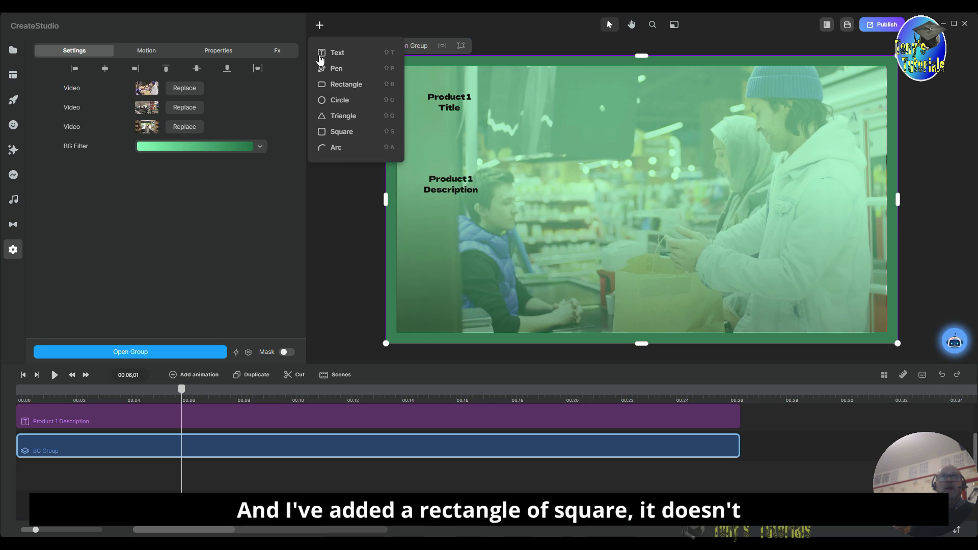
left_click(342, 90)
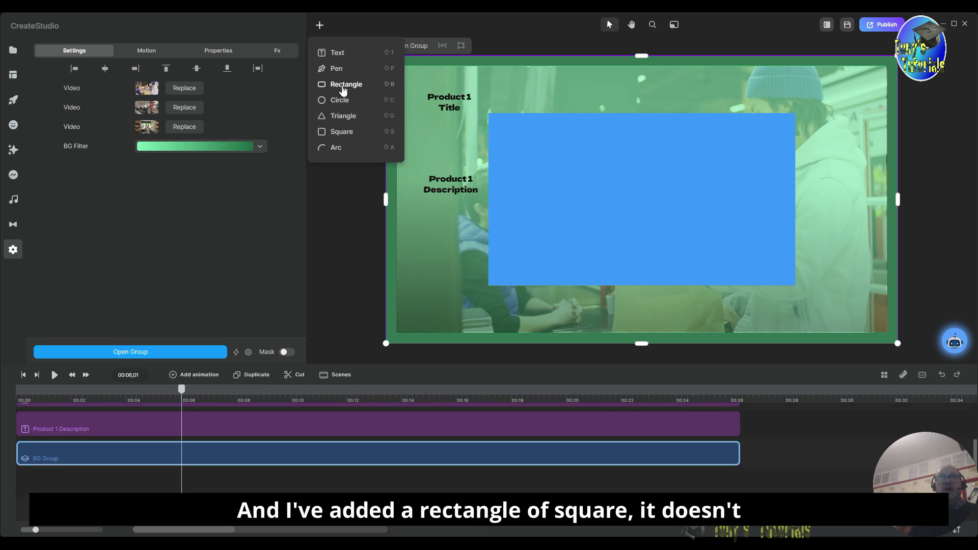
left_click(575, 163)
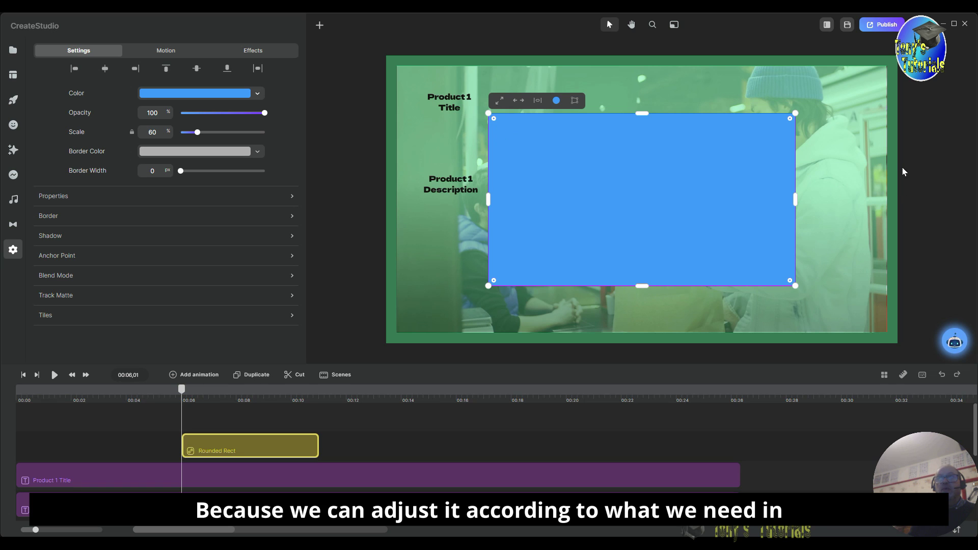
left_click_drag(797, 112, 631, 209)
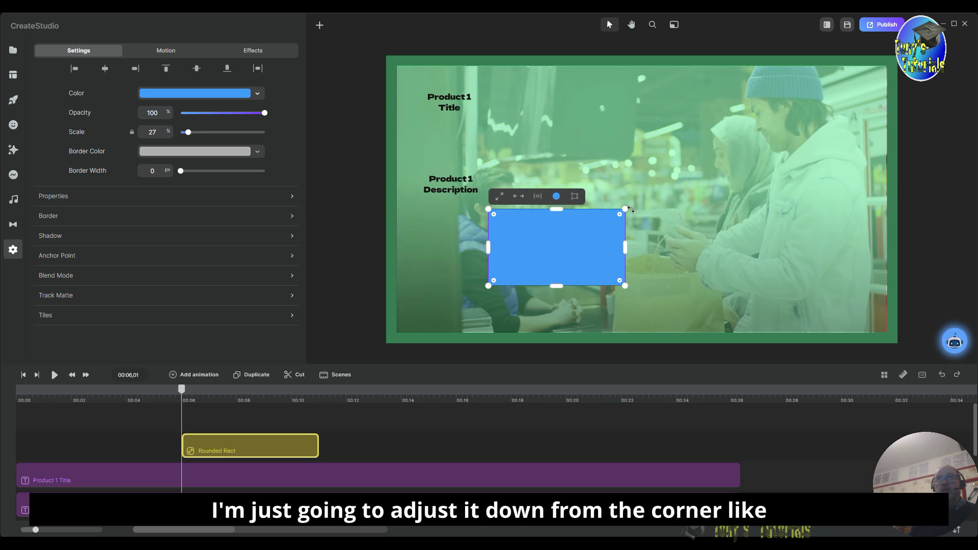
- Narrow and shorten the rectangle to 14% scale and fit it between the Product 1 Title and Product 1 Description texts
left_click_drag(626, 245, 569, 245)
left_click_drag(531, 209, 527, 235)
left_click_drag(534, 268, 455, 153)
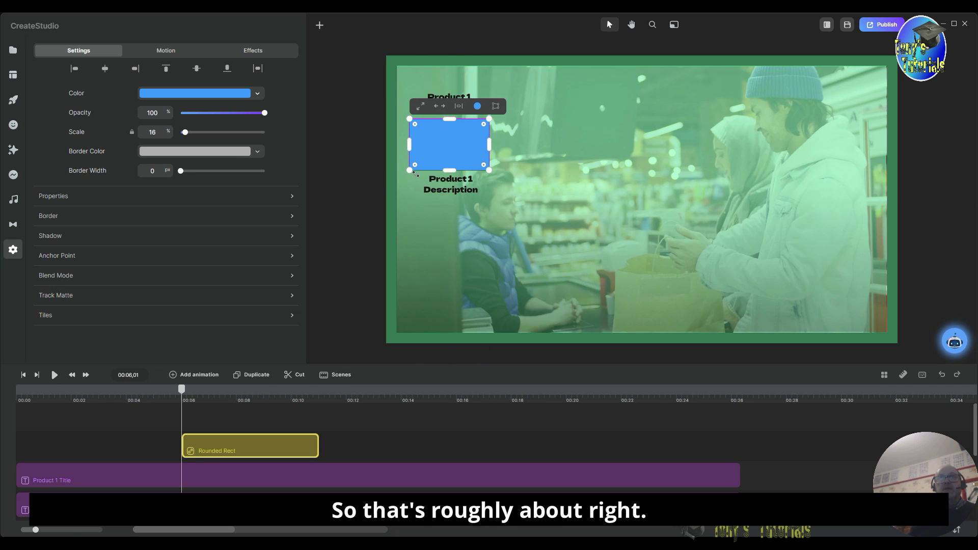
left_click_drag(411, 146, 415, 147)
left_click_drag(488, 144, 484, 144)
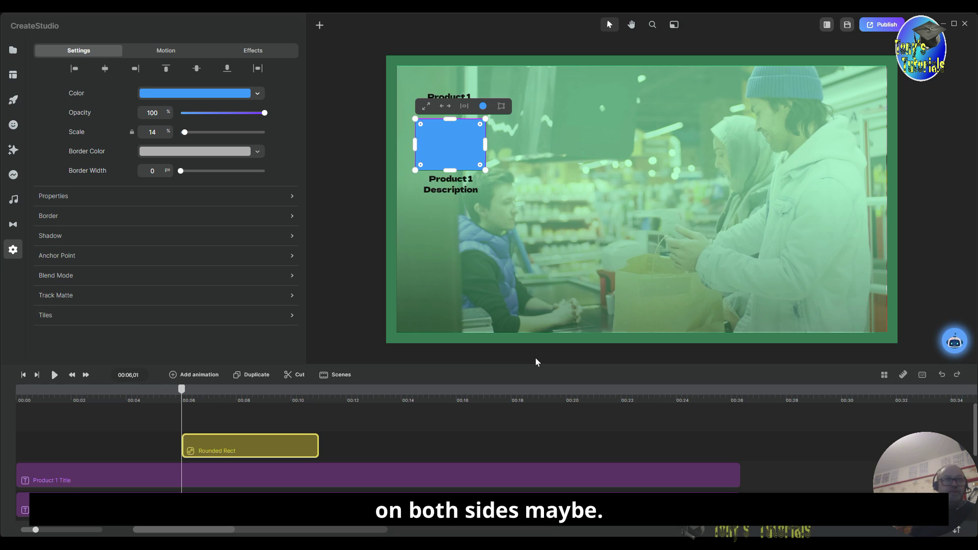
- Start the Rounded Rect layer at 00:00 and extend it to the end of the Product 1 Title layer
left_click_drag(247, 446, 70, 446)
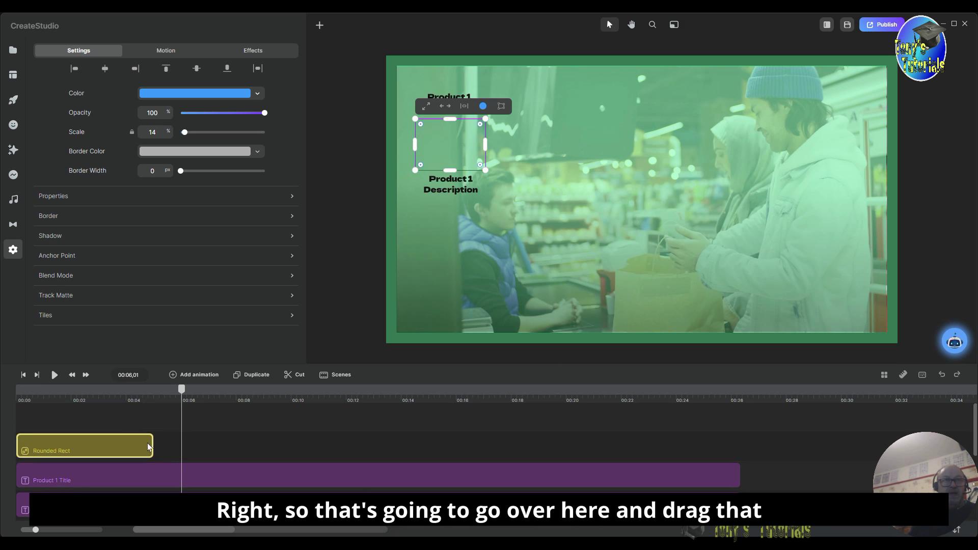
left_click_drag(150, 441, 739, 441)
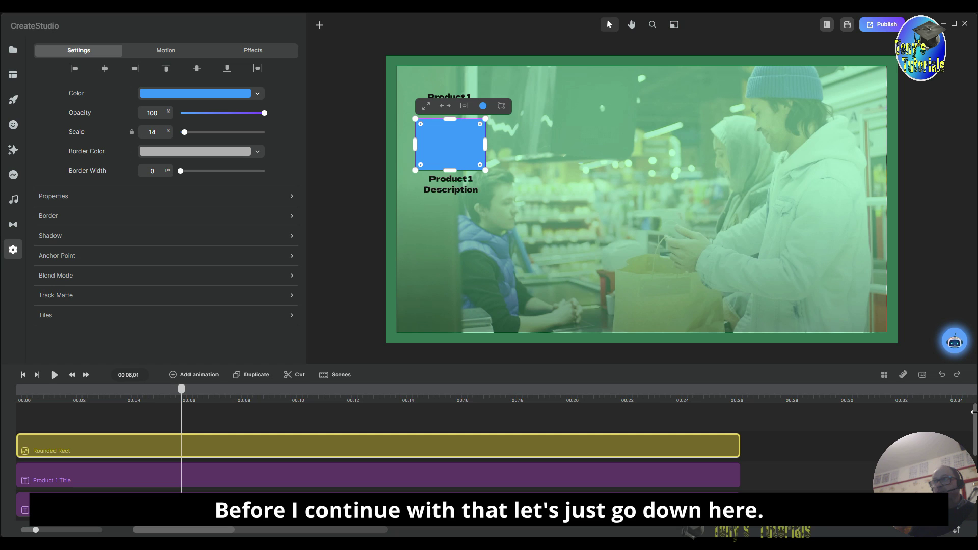
- Lock the BG Group layer while the rounded rectangle is also selected, and try moving the background on the canvas before locking it again
scroll(974, 421, "down", 3)
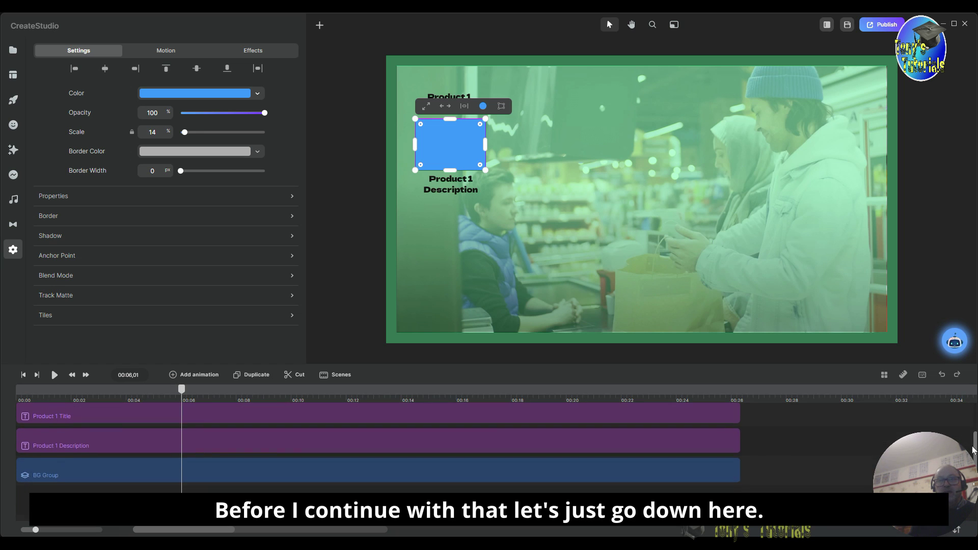
right_click(309, 463)
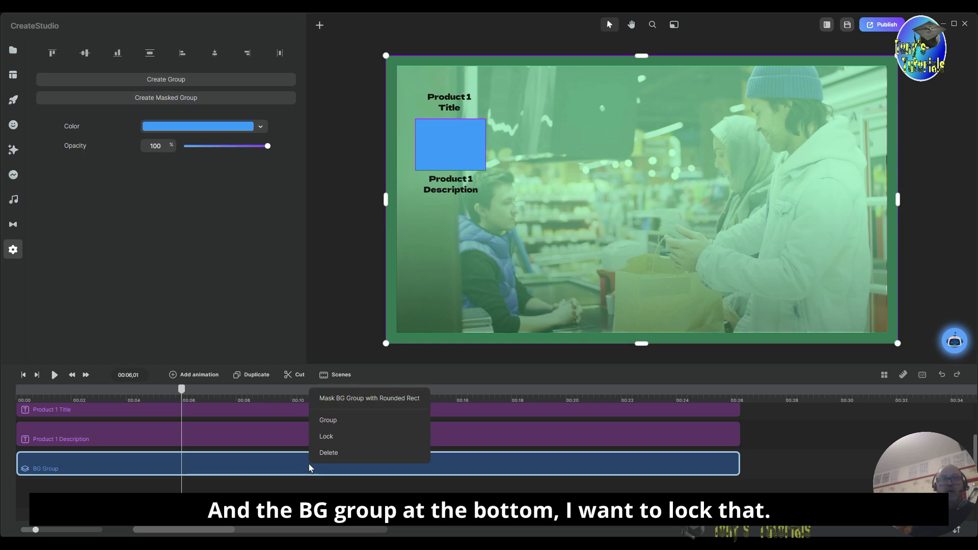
left_click(348, 444)
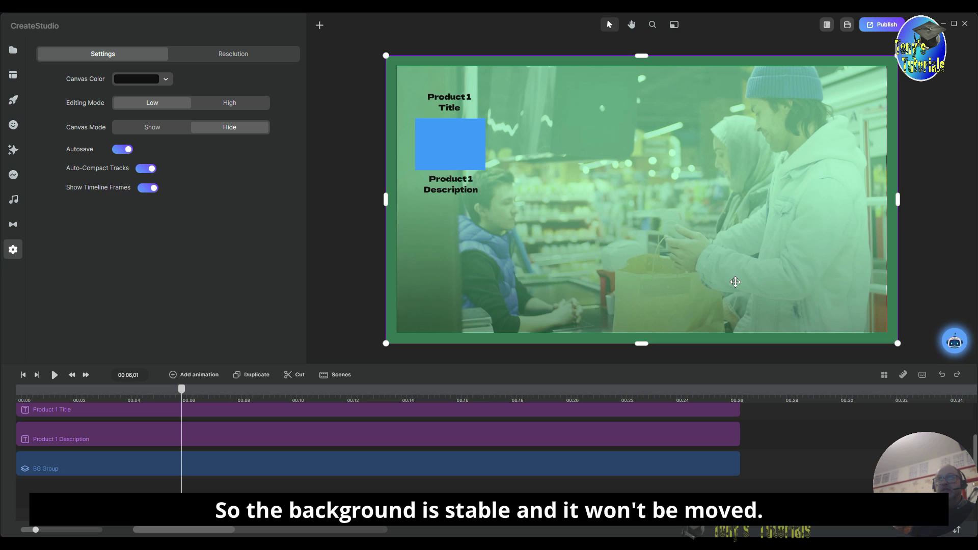
left_click_drag(764, 290, 731, 279)
left_click(361, 457)
right_click(360, 457)
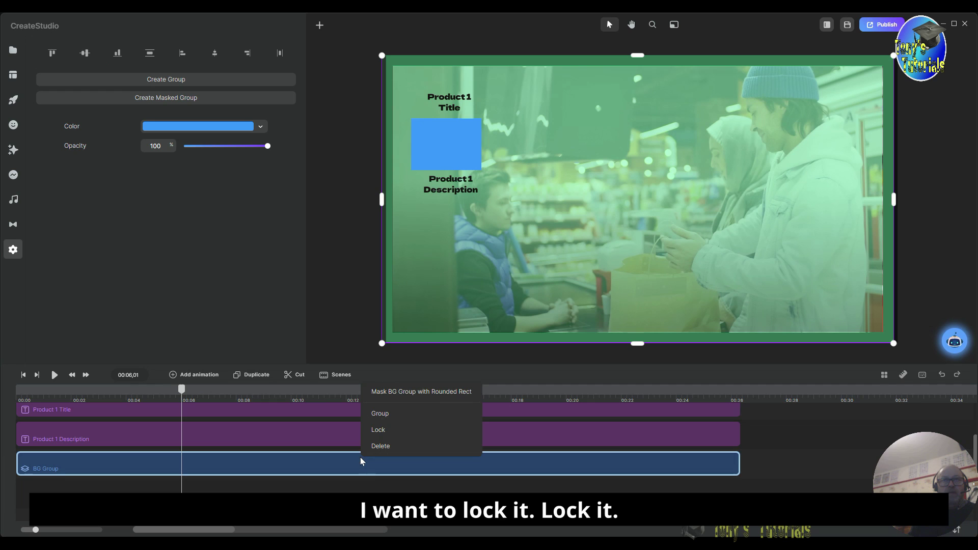
left_click(382, 433)
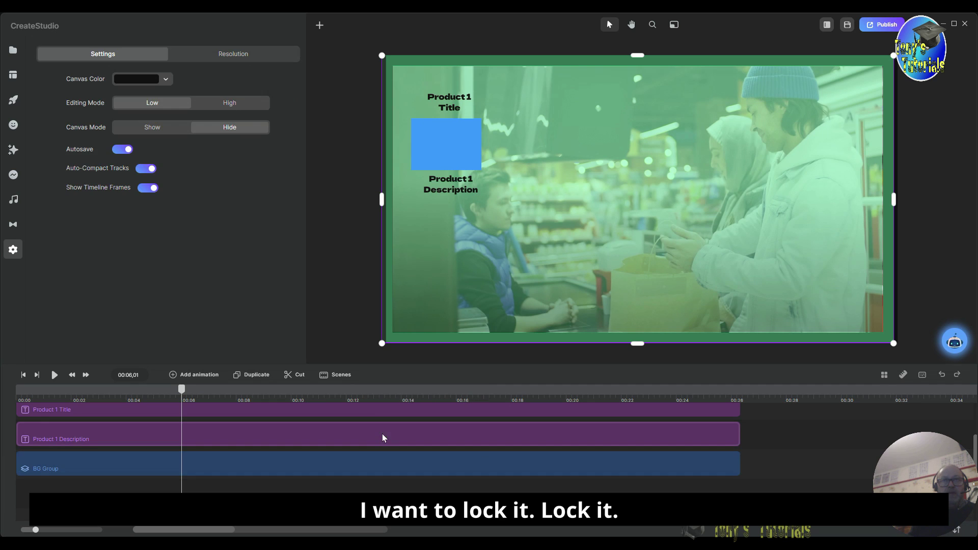
- Unlock the BG Group, move it back so it fills the canvas exactly, and lock it again
right_click(403, 457)
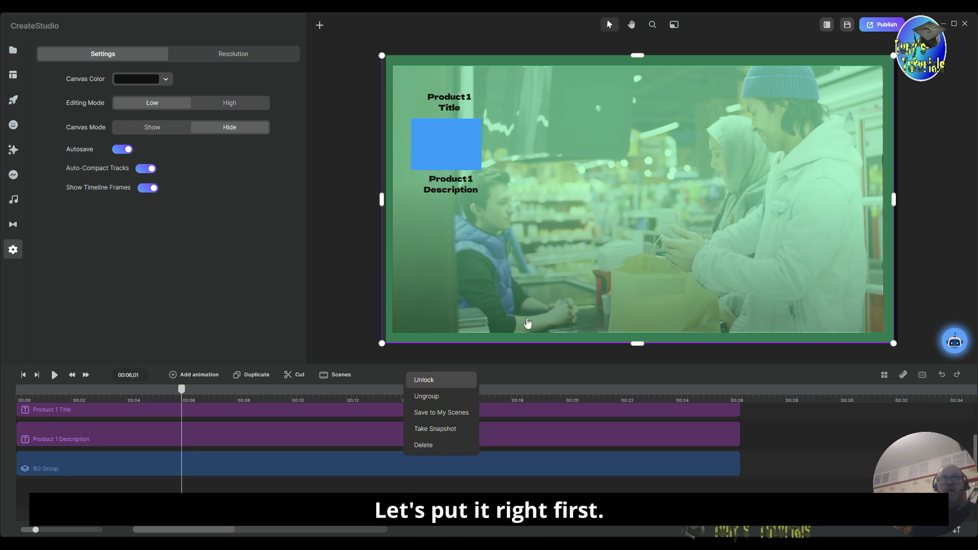
left_click(456, 378)
left_click_drag(536, 238, 533, 235)
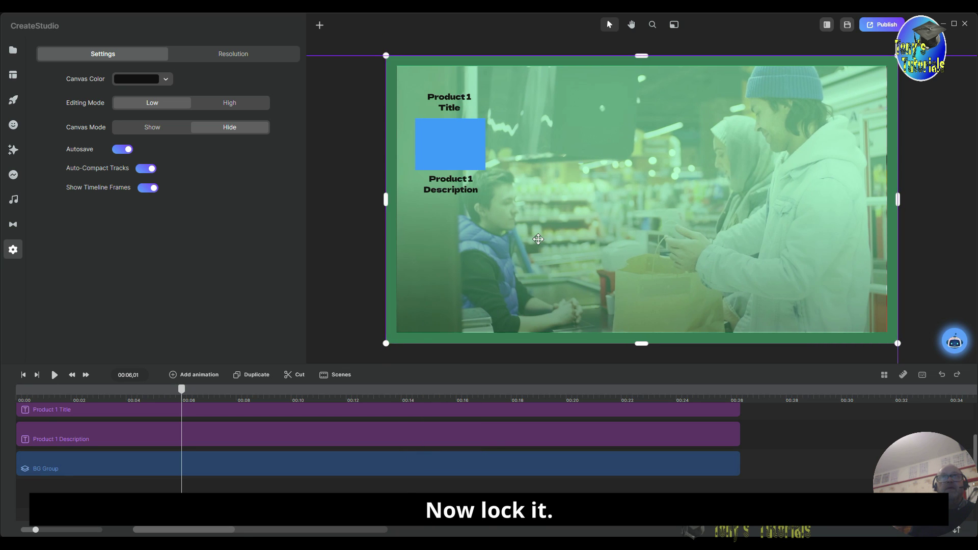
right_click(399, 463)
left_click(422, 437)
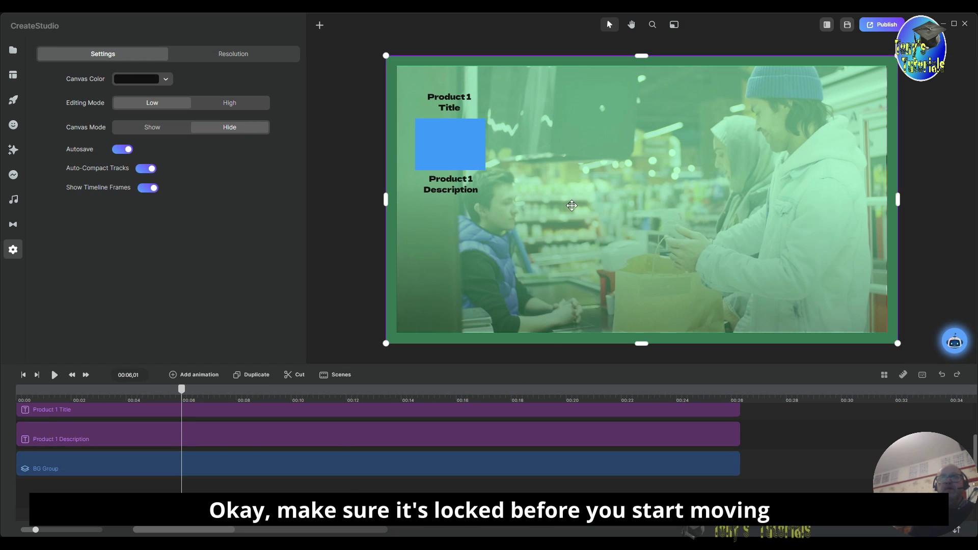
- Test whether the background can still be moved, try locking the BG Group again, and shift it back into line with the canvas
mouse_move(572, 206)
left_mouse_down()
mouse_move(608, 214)
mouse_move(574, 207)
left_mouse_up()
left_click(277, 466)
right_click(294, 457)
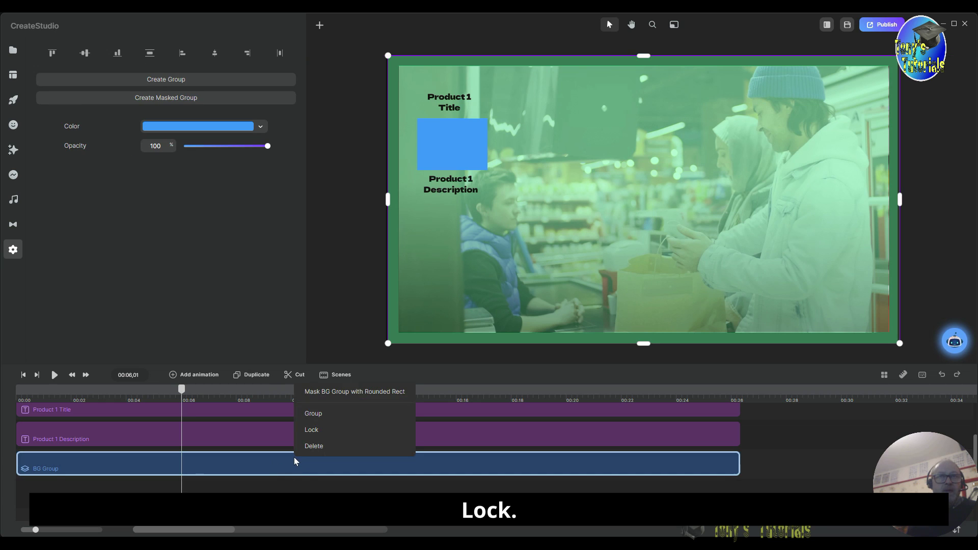
left_click(322, 435)
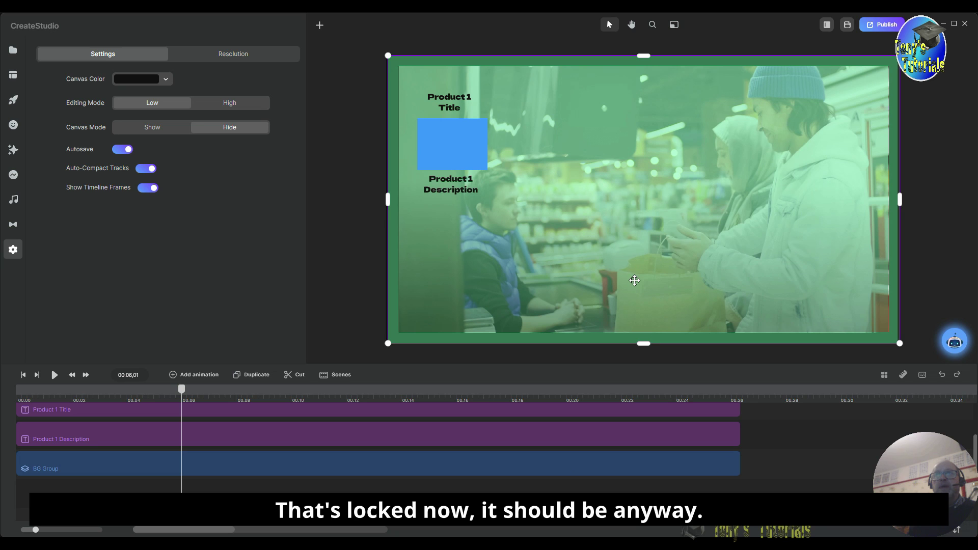
left_click_drag(635, 281, 633, 280)
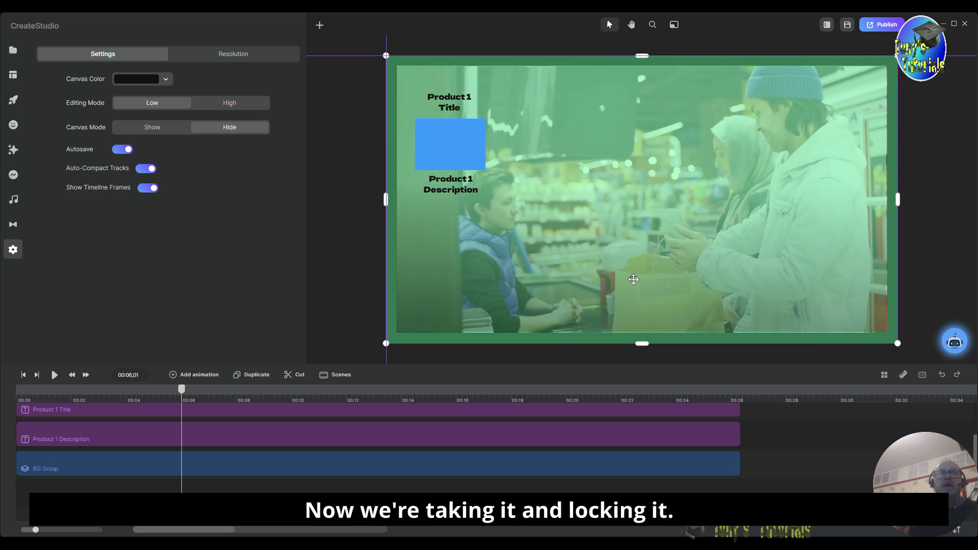
- Lock the BG Group in its aligned position, clear the selection and test the lock by trying to move the background on the canvas
left_click(334, 467)
right_click(335, 465)
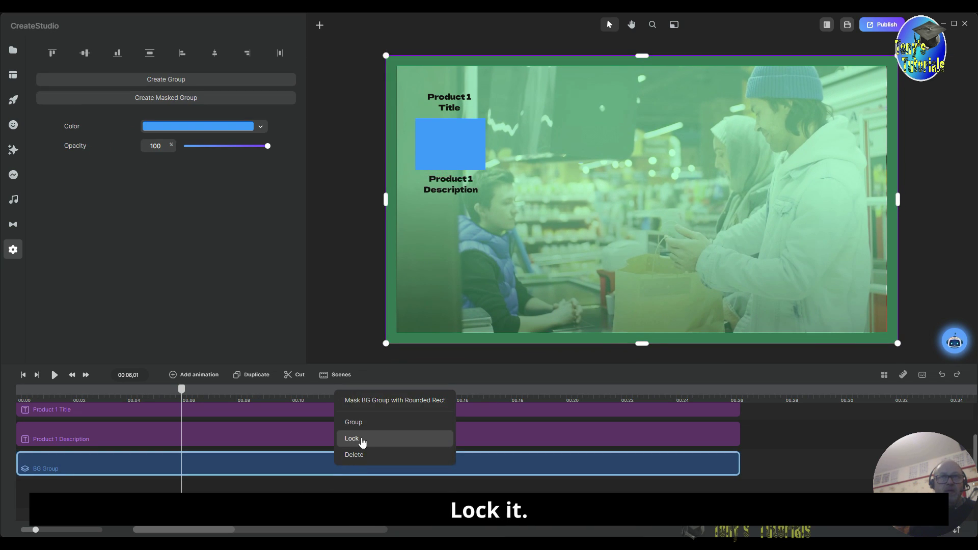
left_click(362, 439)
left_click(763, 452)
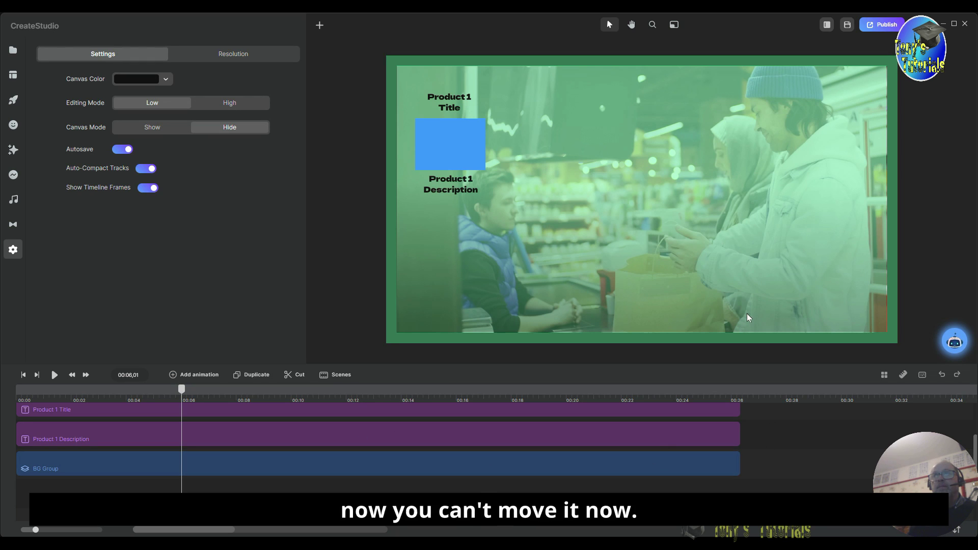
left_click_drag(674, 131, 509, 336)
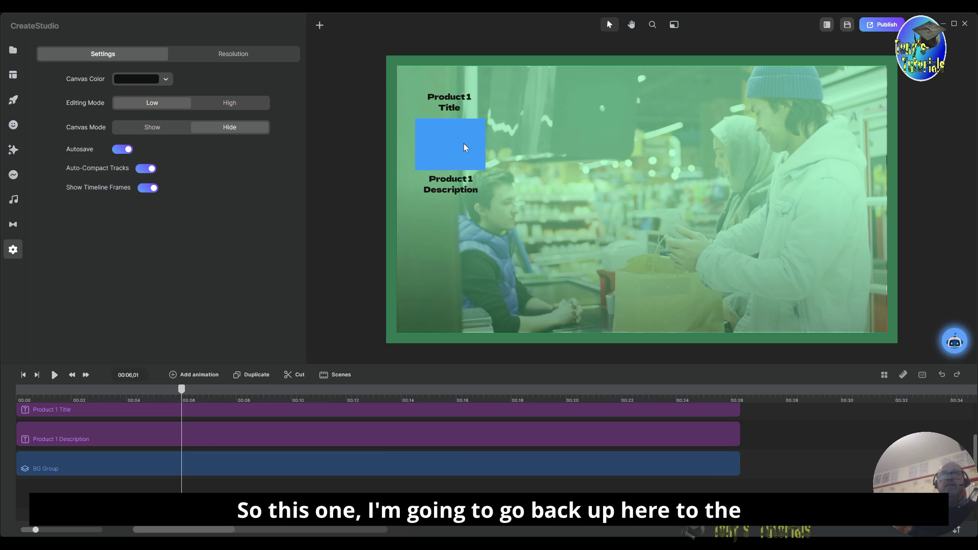
- Unlock the Rounded Rect layer and round off the corners of the blue rectangle with its inner corner handles
scroll(343, 412, "up", 2)
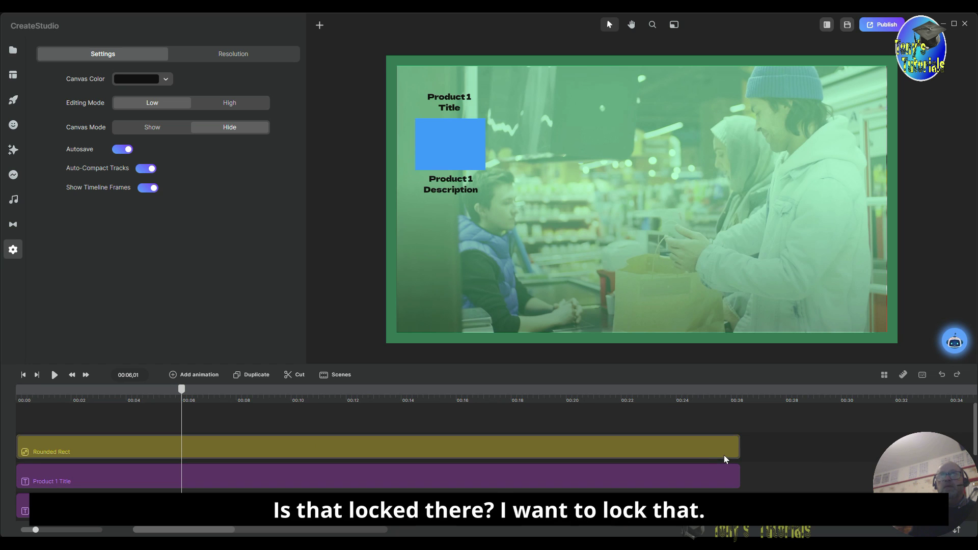
right_click(703, 446)
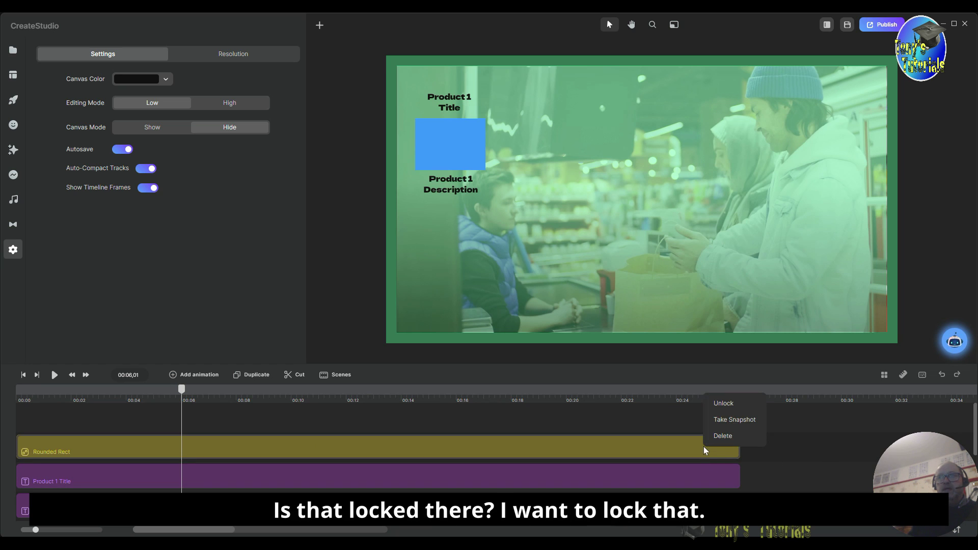
left_click(729, 409)
left_click(671, 446)
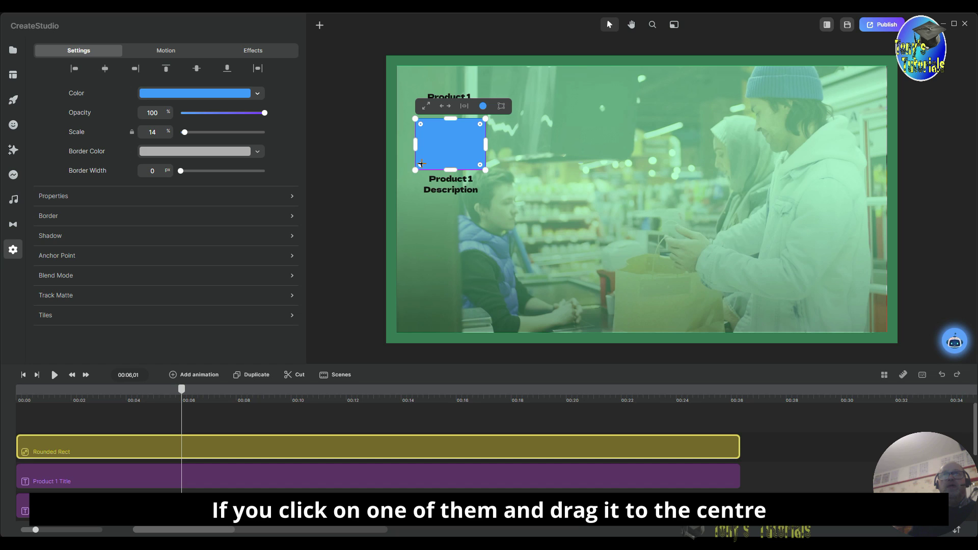
left_click_drag(422, 163, 427, 158)
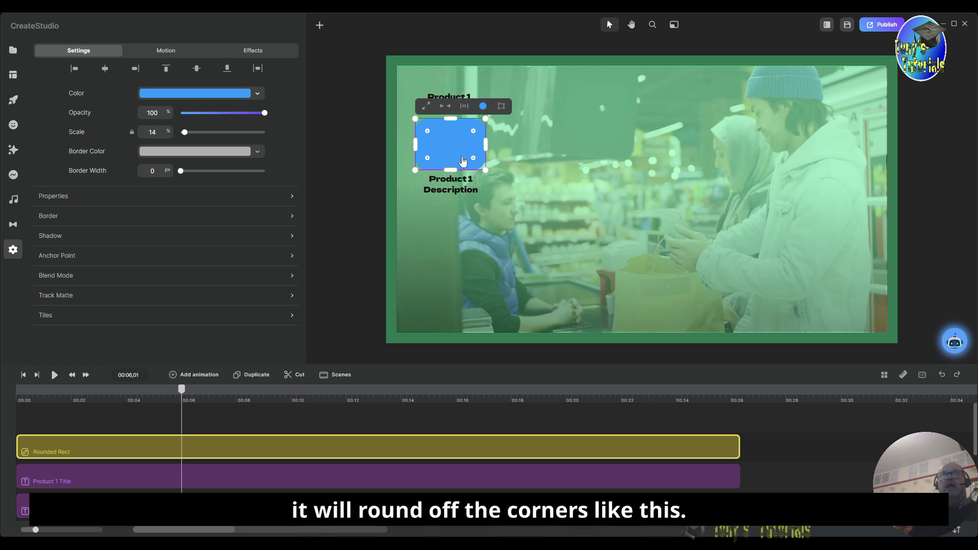
left_click(546, 197)
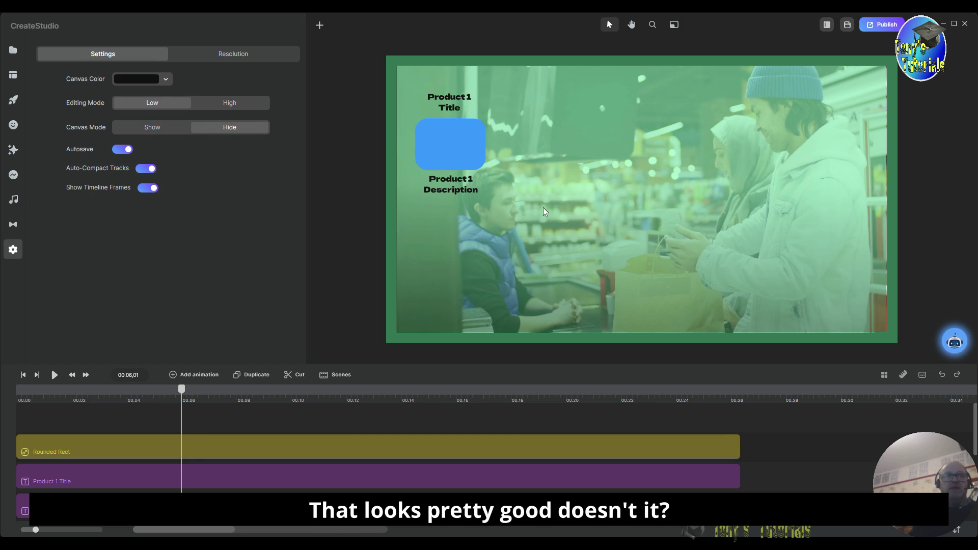
- Give the blue rounded rectangle a 5 px black border
left_click(142, 445)
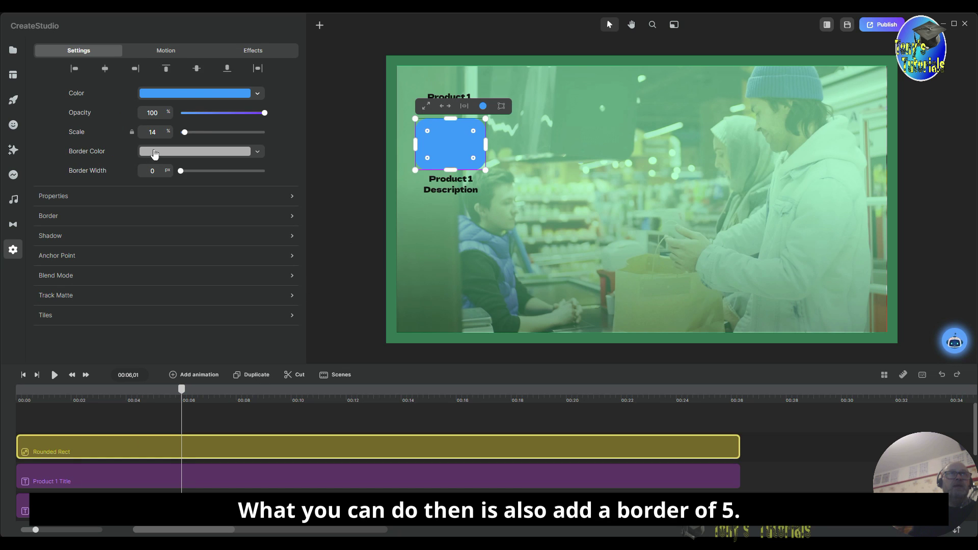
double_click(158, 171)
type("5")
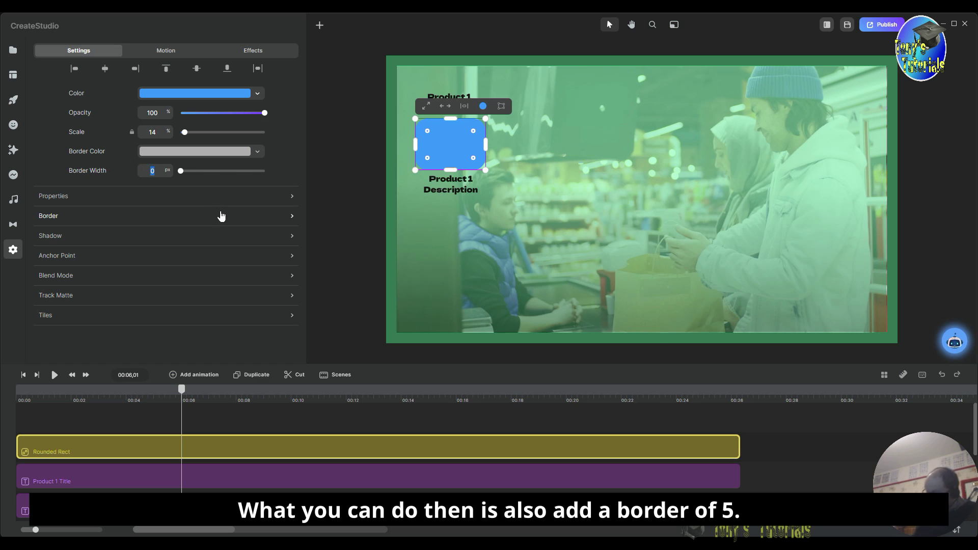
left_click(199, 155)
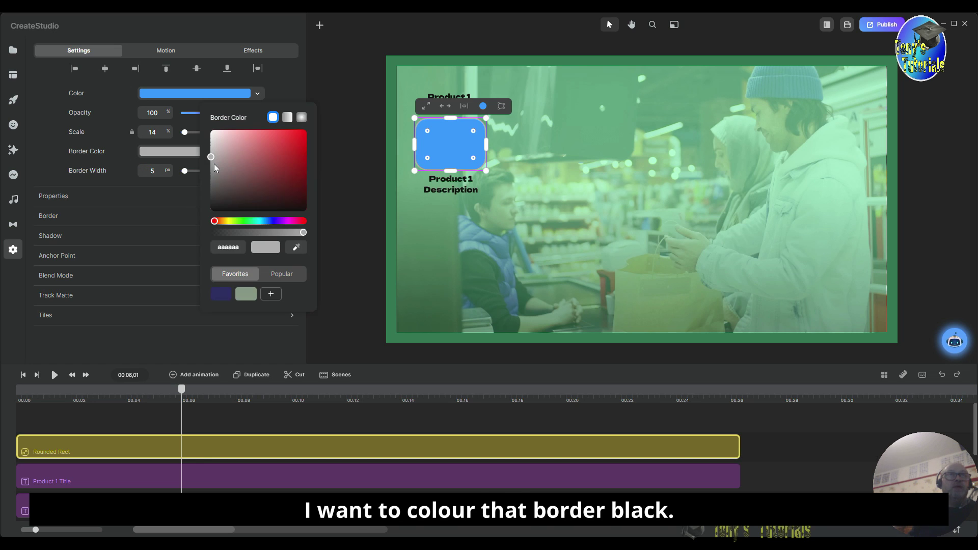
left_click(256, 211)
left_click(554, 232)
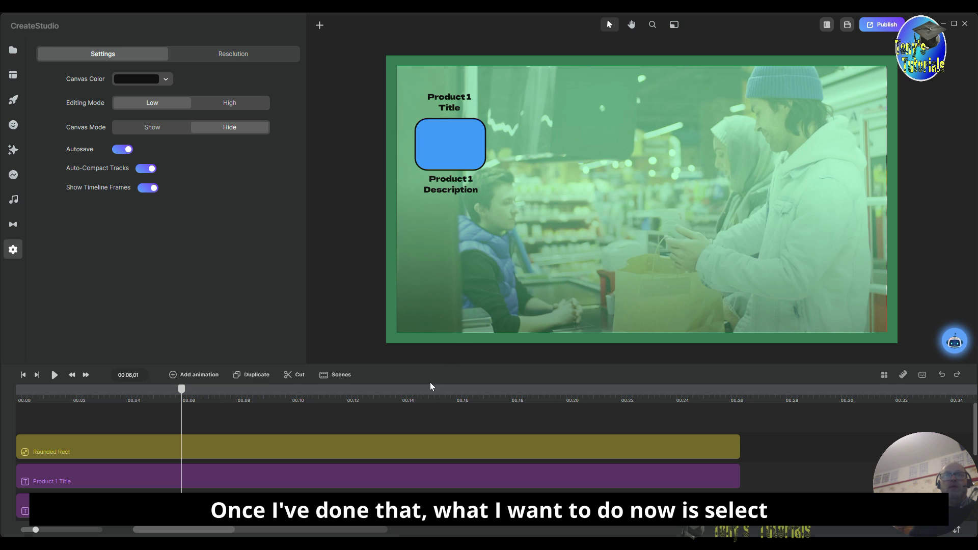
- Select the Product 1 Title, blue rectangle and Product 1 Description together and align them on their horizontal centres
left_click_drag(413, 355, 501, 78)
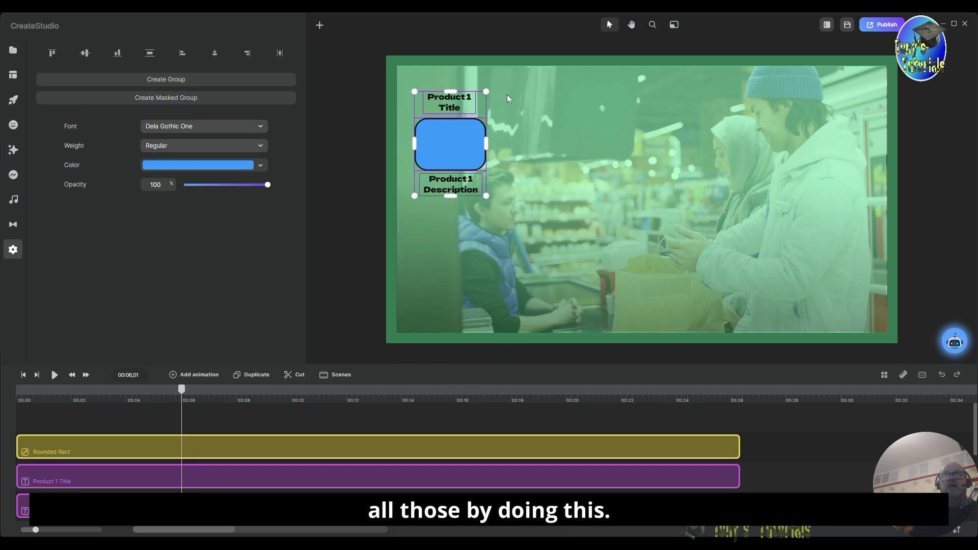
left_click(216, 55)
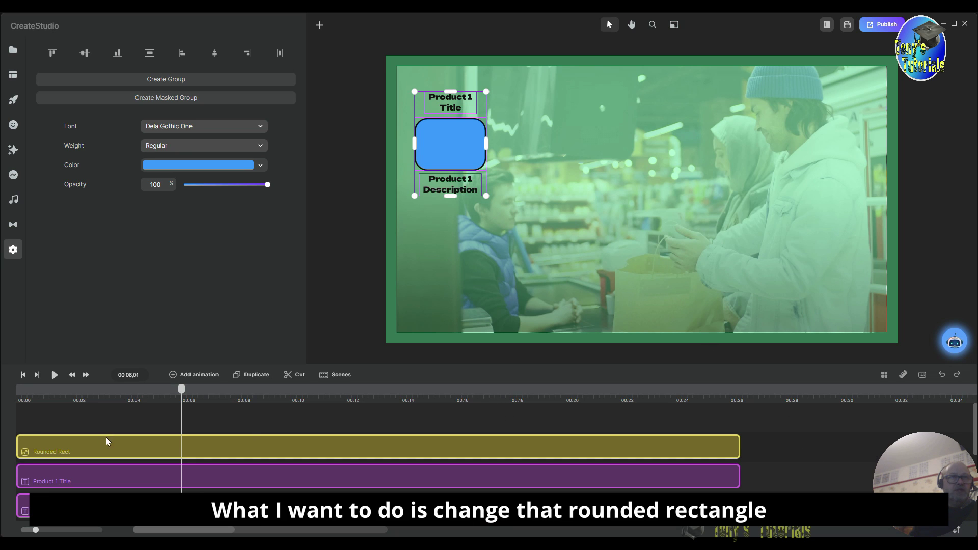
- Rename the Rounded Rect layer as Mask
right_click(96, 449)
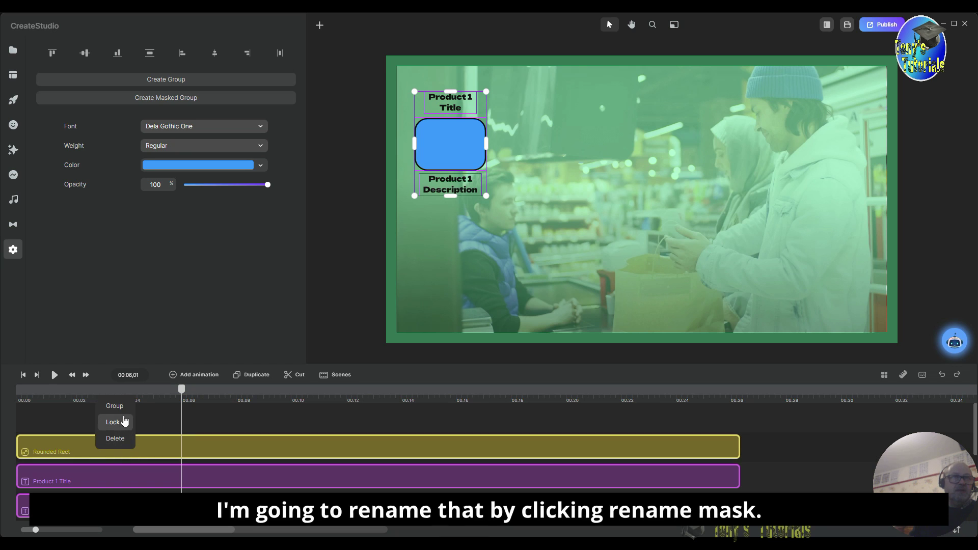
left_click(71, 449)
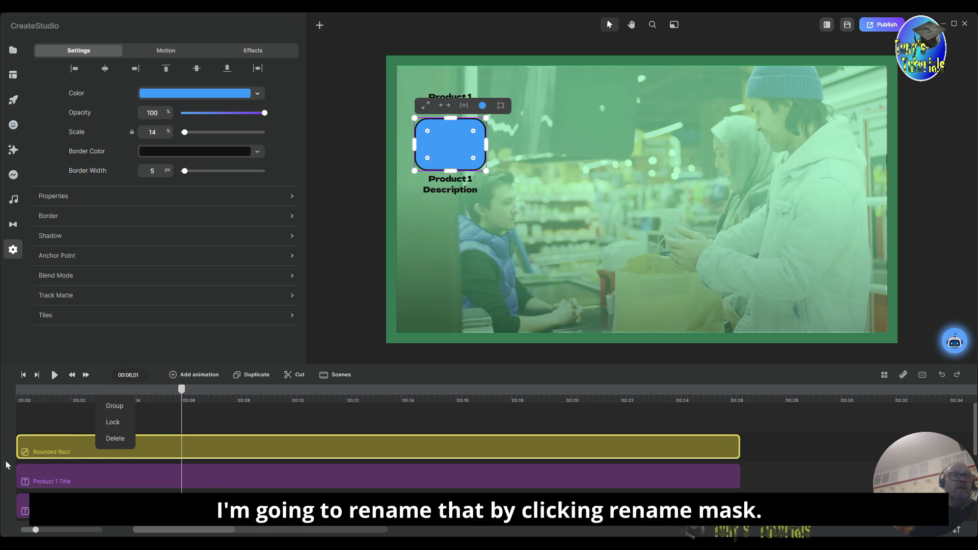
right_click(67, 448)
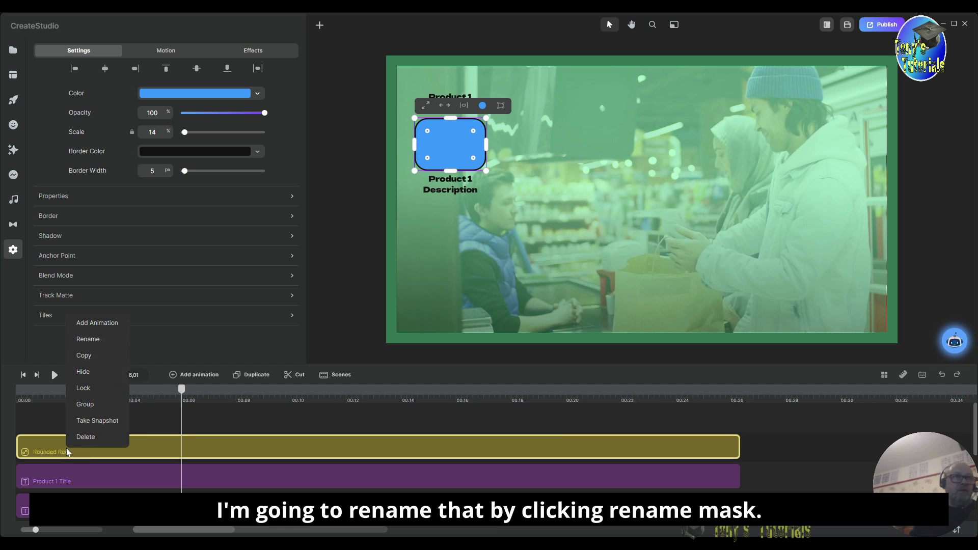
left_click(97, 339)
type("Mask")
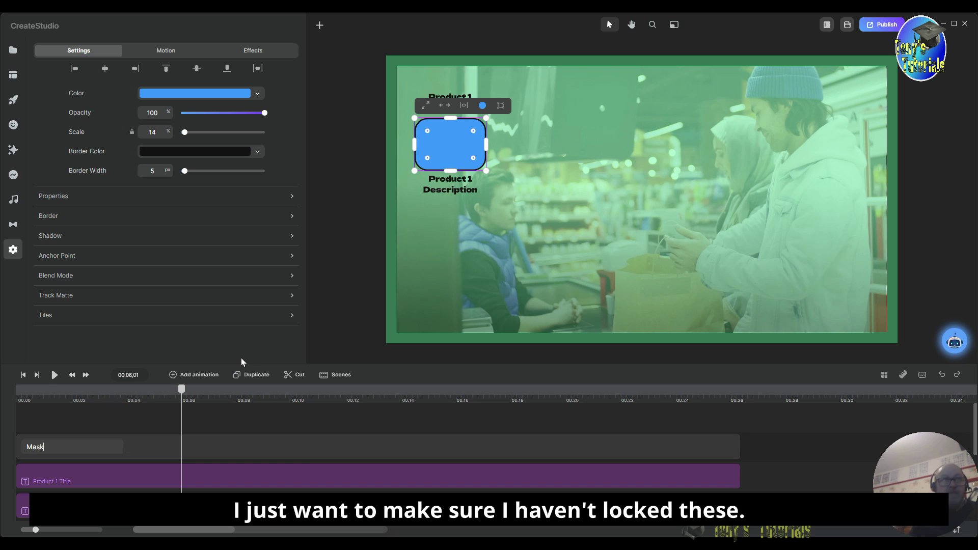
left_click(802, 475)
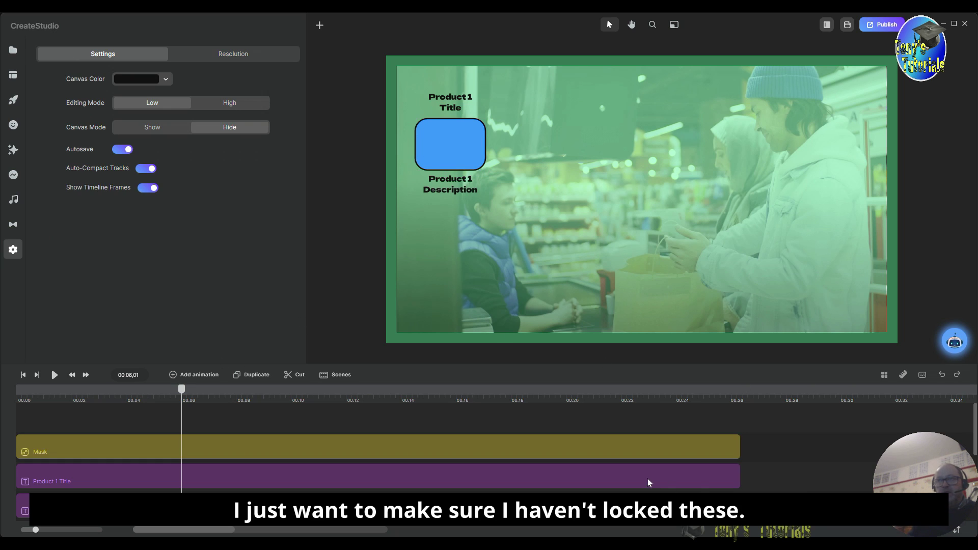
- Check the lock state of the Product 1 Title, Product 1 Description and BG Group layers
right_click(665, 481)
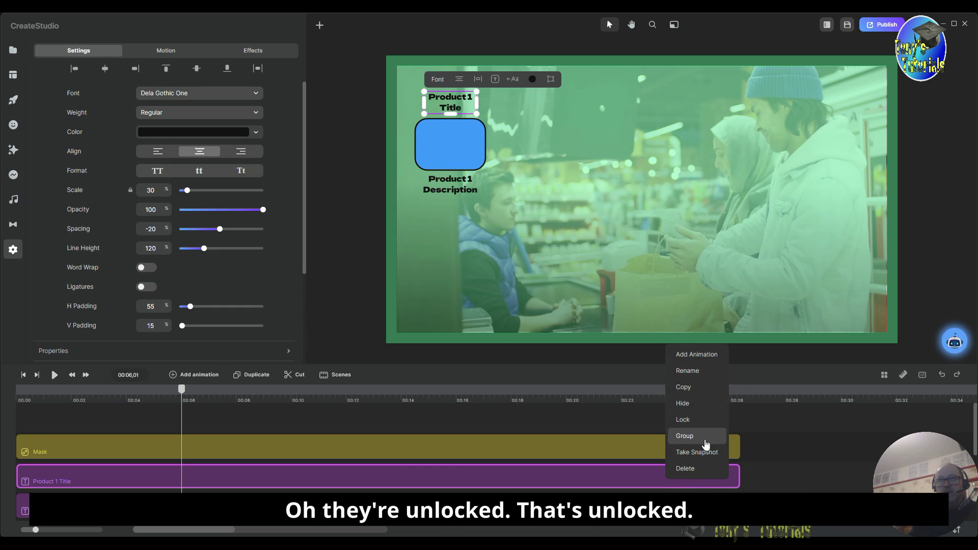
left_click(450, 185)
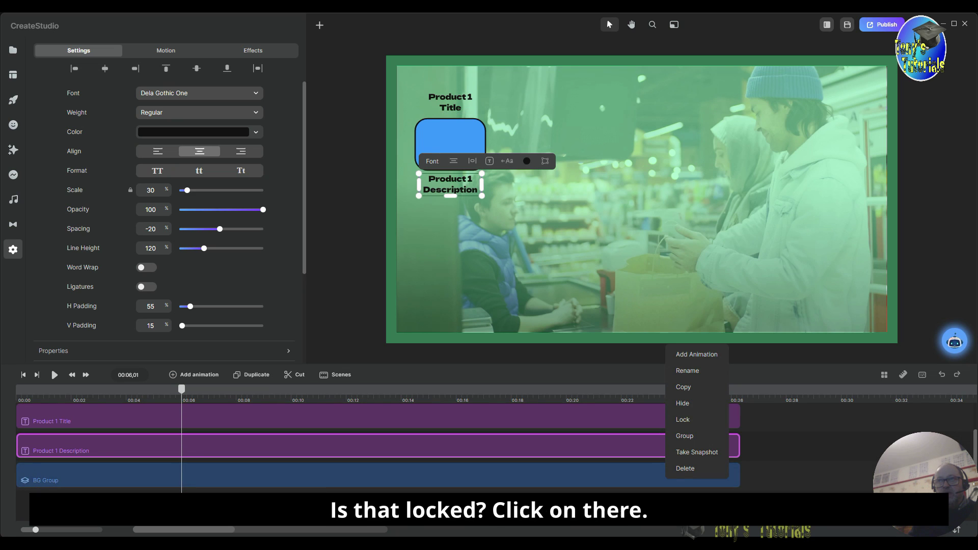
left_click(613, 481)
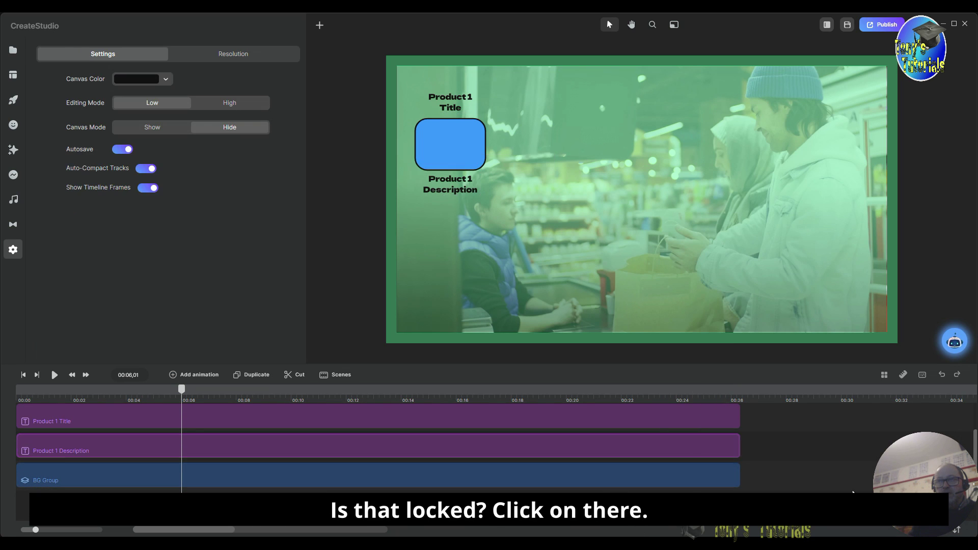
right_click(711, 482)
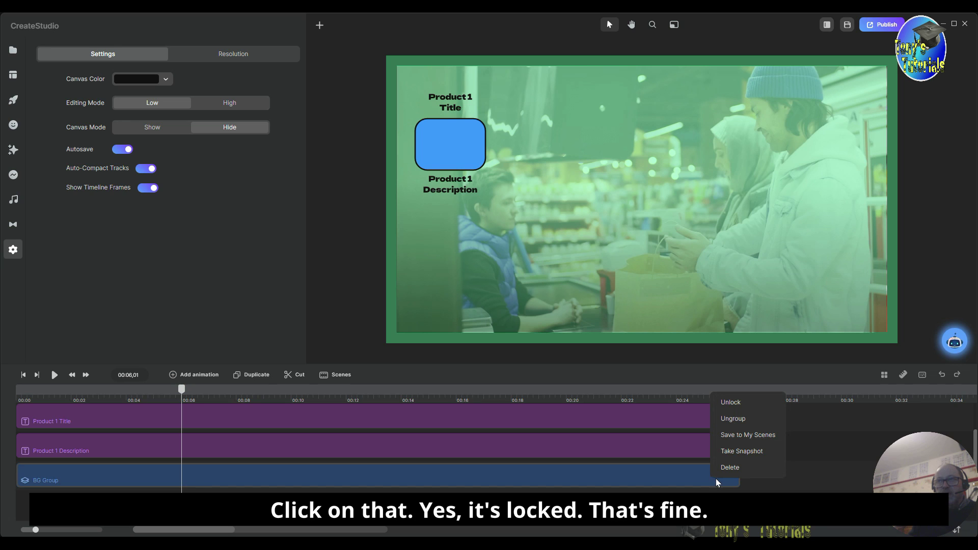
left_click(733, 418)
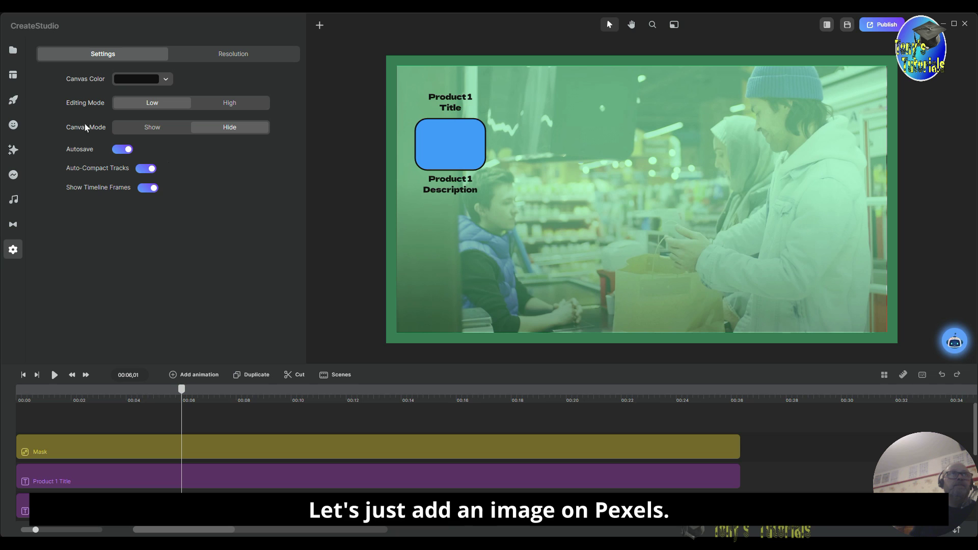
- Search the Pexels images for "Mobile phones" and look through the results for a suitable product picture
left_click(13, 51)
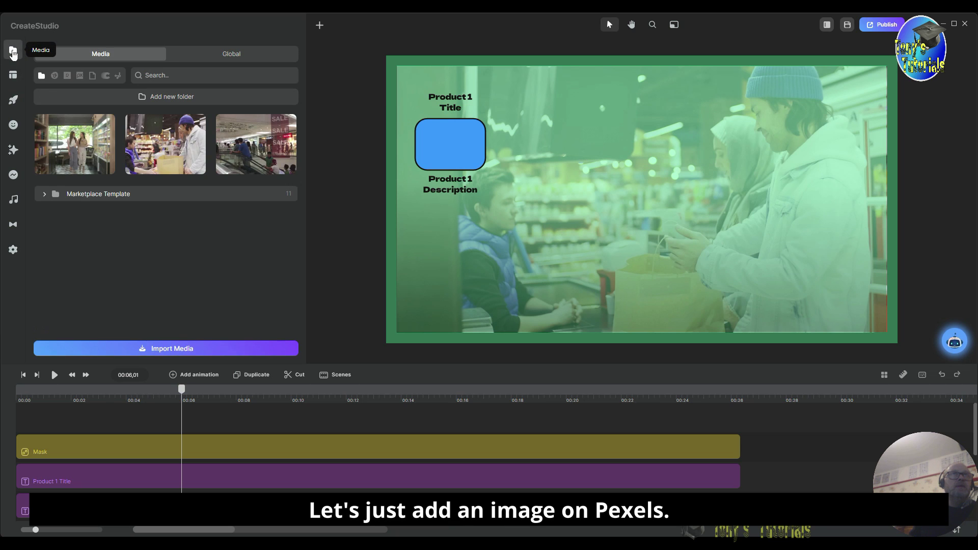
left_click(67, 78)
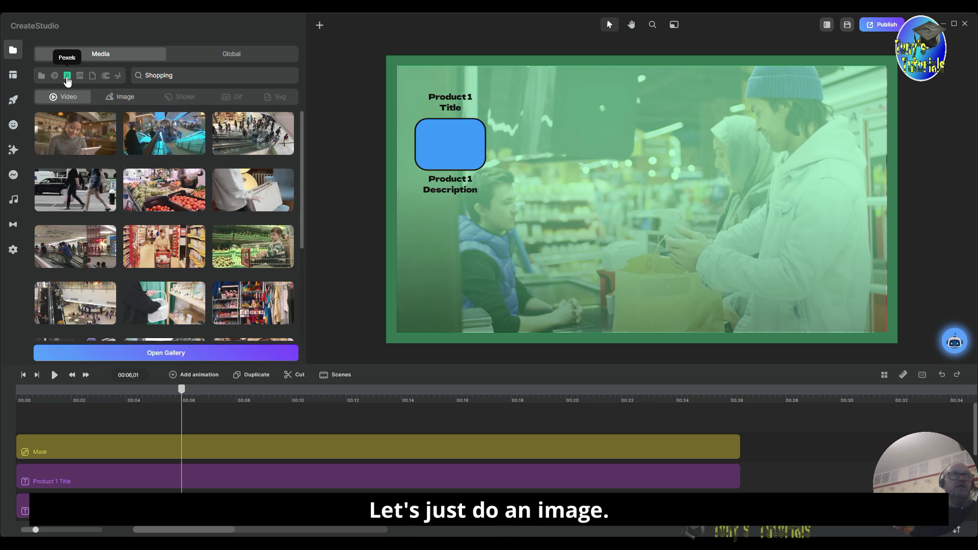
left_click(117, 98)
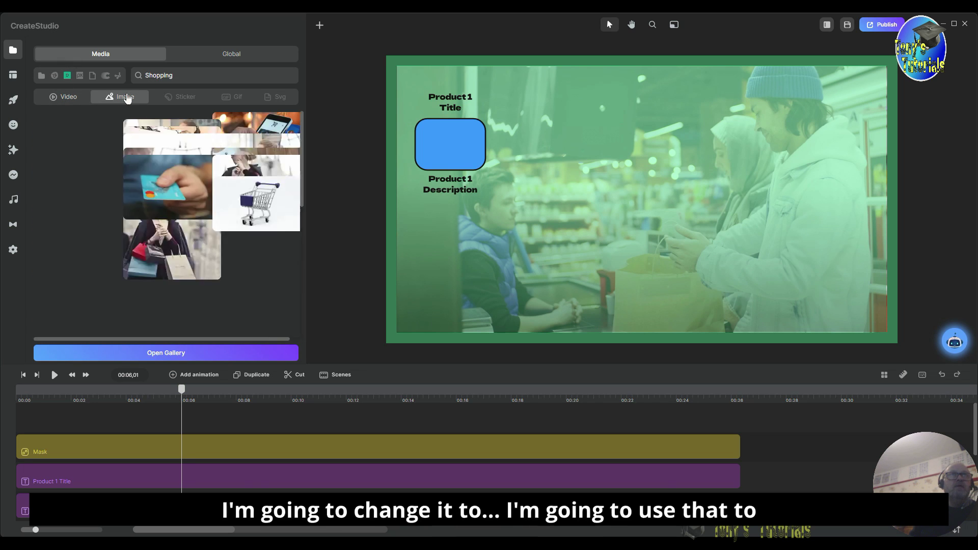
double_click(155, 74)
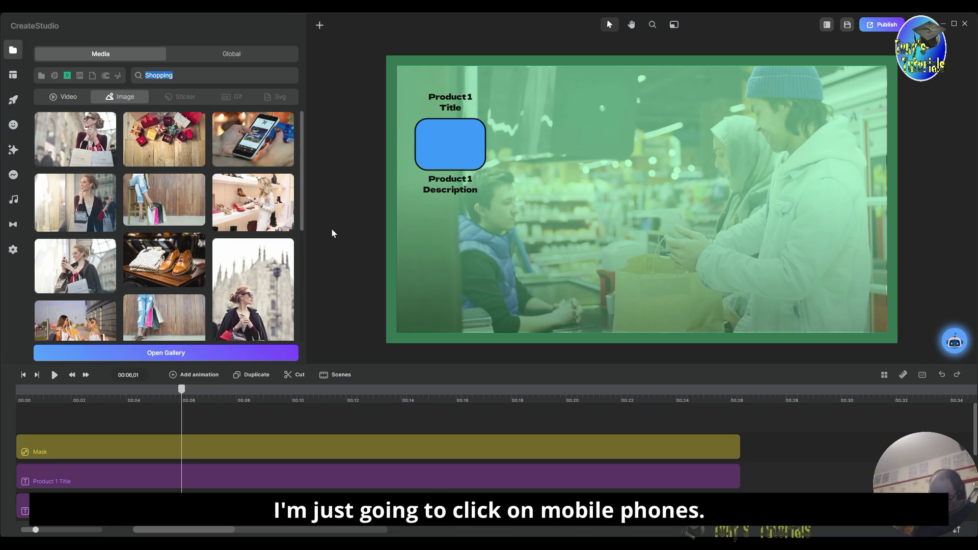
type("Mobi")
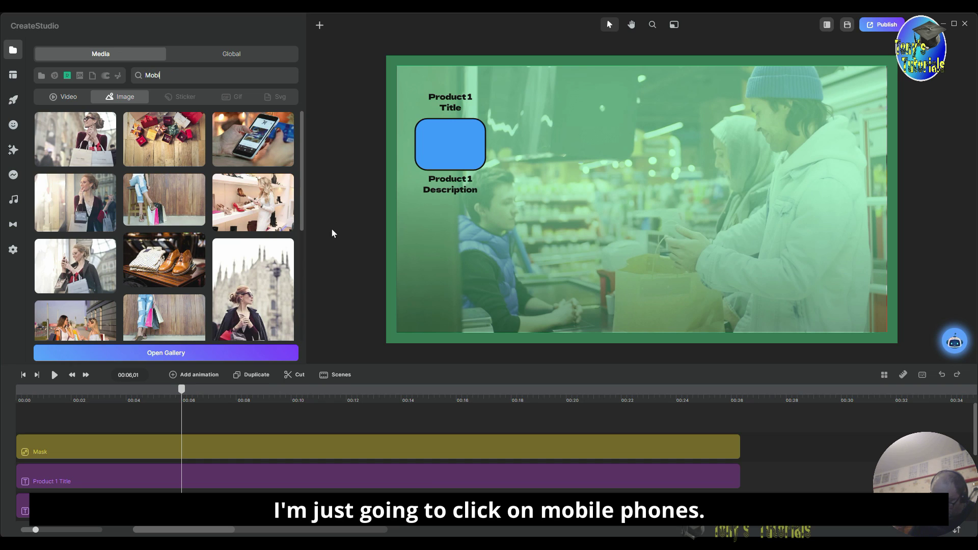
type("le phones")
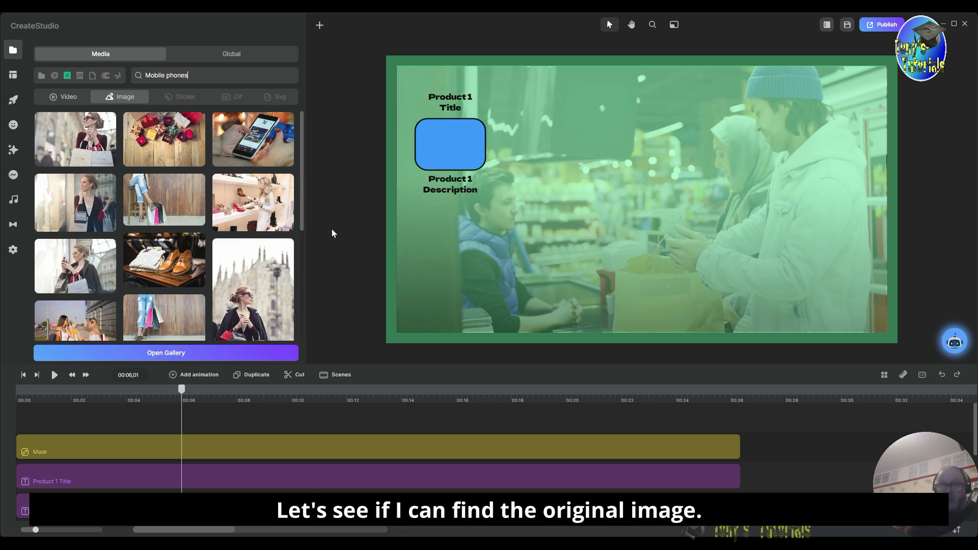
key("Return")
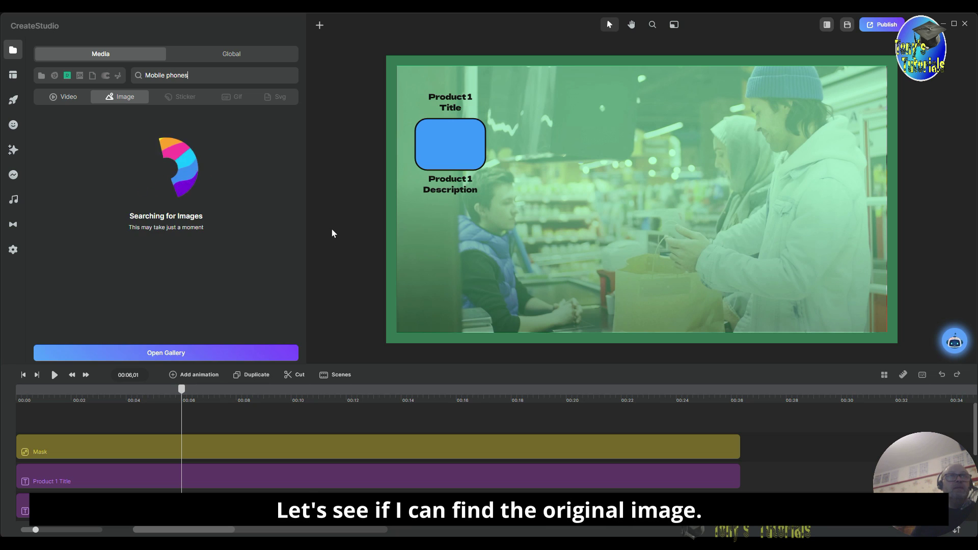
scroll(241, 229, "down", 10)
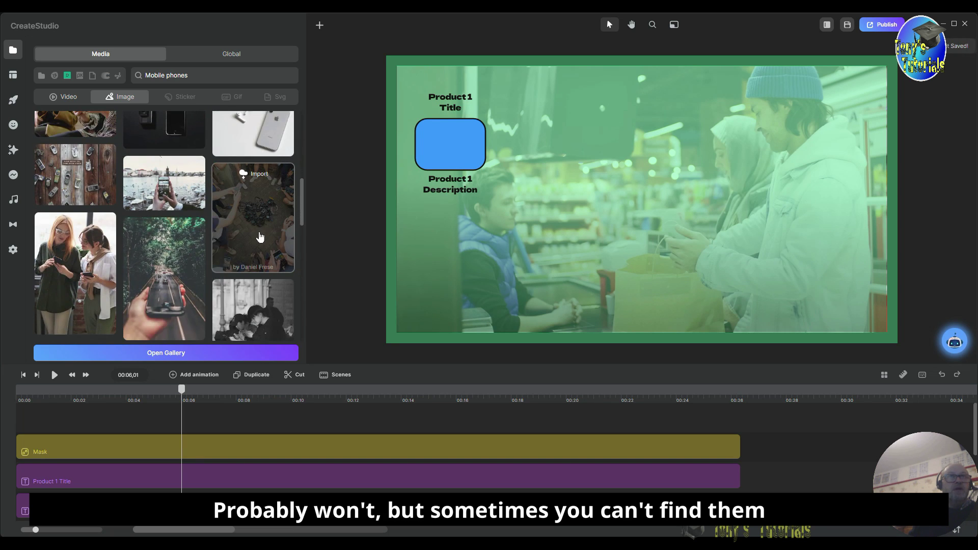
scroll(260, 237, "down", 5)
scroll(256, 238, "down", 5)
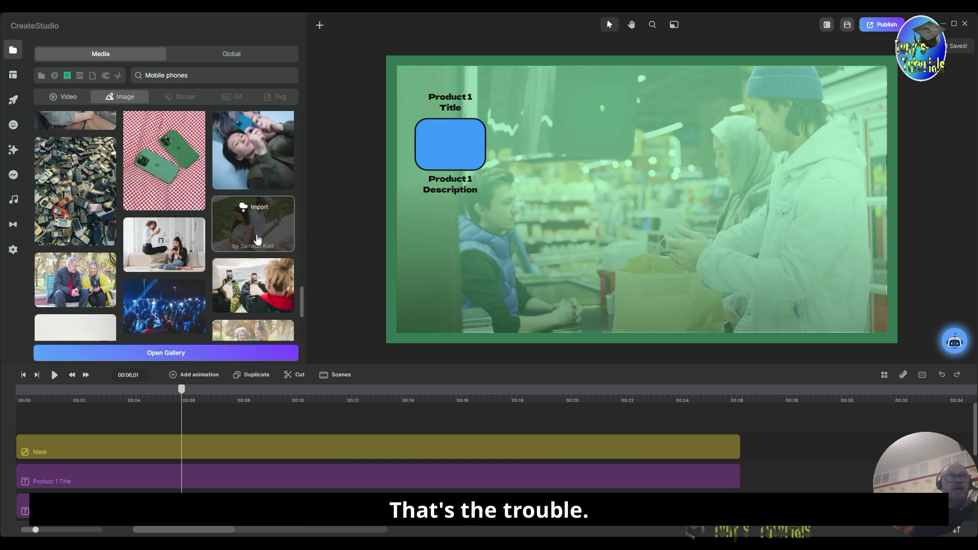
scroll(257, 237, "down", 5)
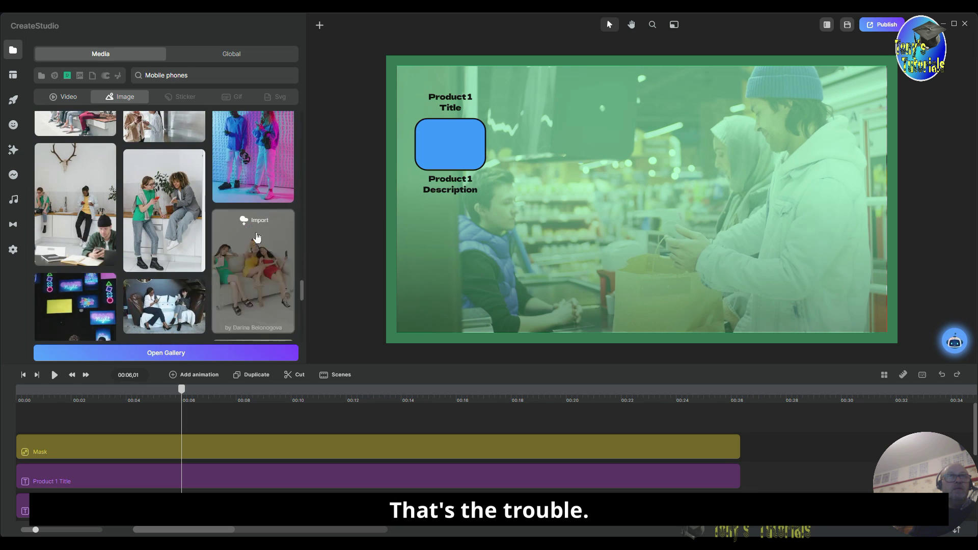
scroll(257, 237, "down", 5)
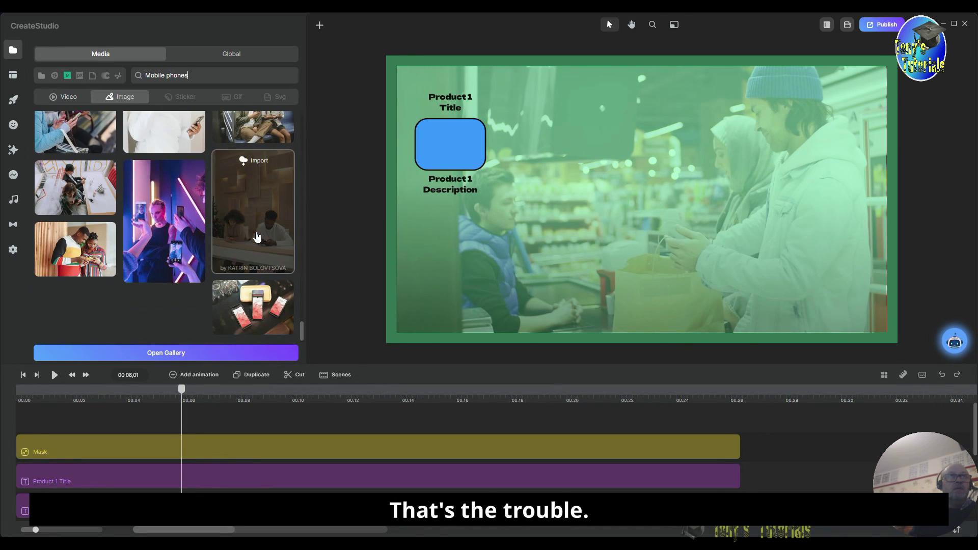
scroll(257, 237, "down", 5)
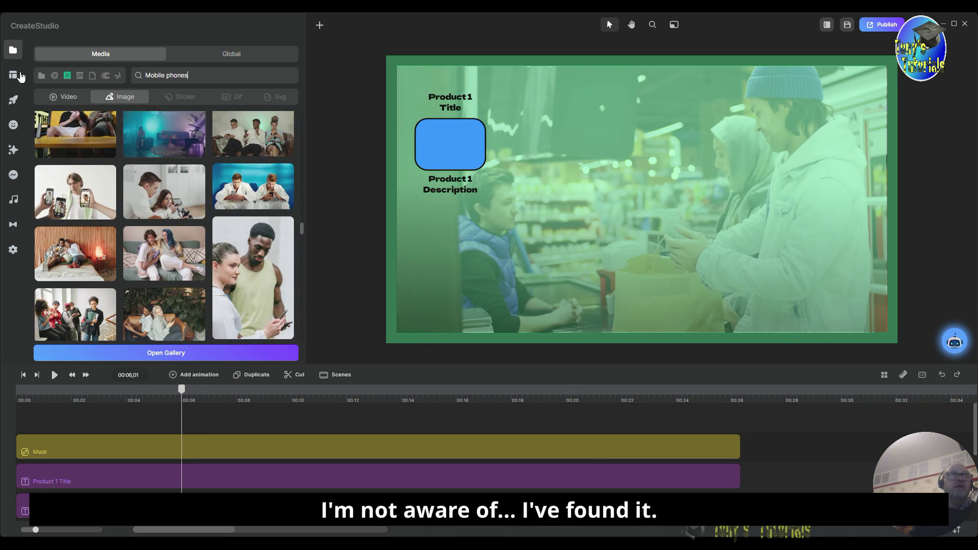
- Import the image of four fanned-out smartphones from the stock library listed before Pexels and place it on the canvas
left_click(55, 75)
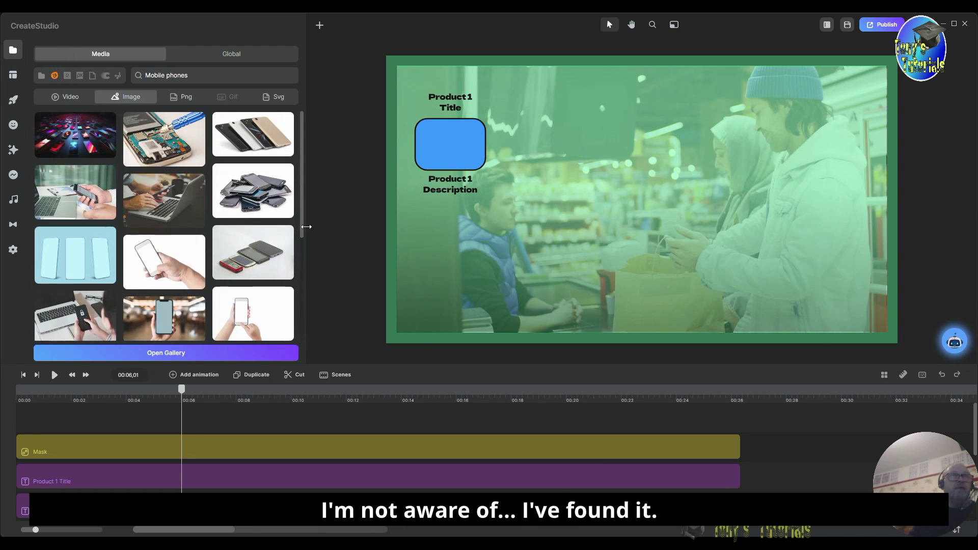
left_click(248, 140)
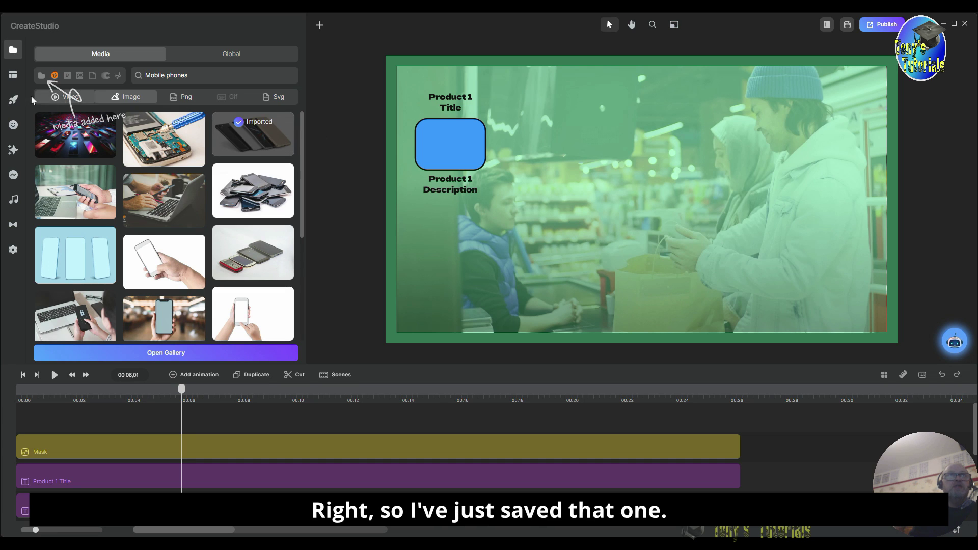
left_click(42, 76)
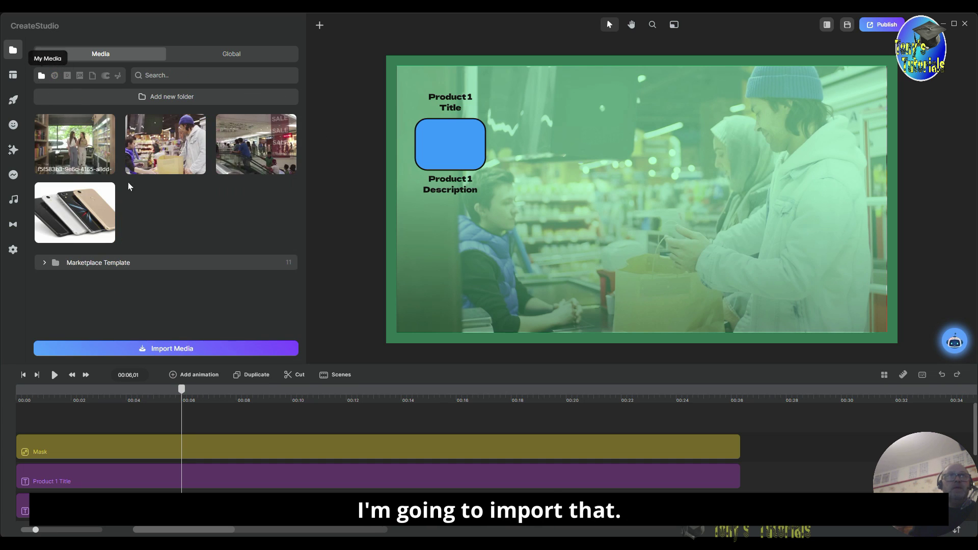
left_click_drag(75, 231, 460, 166)
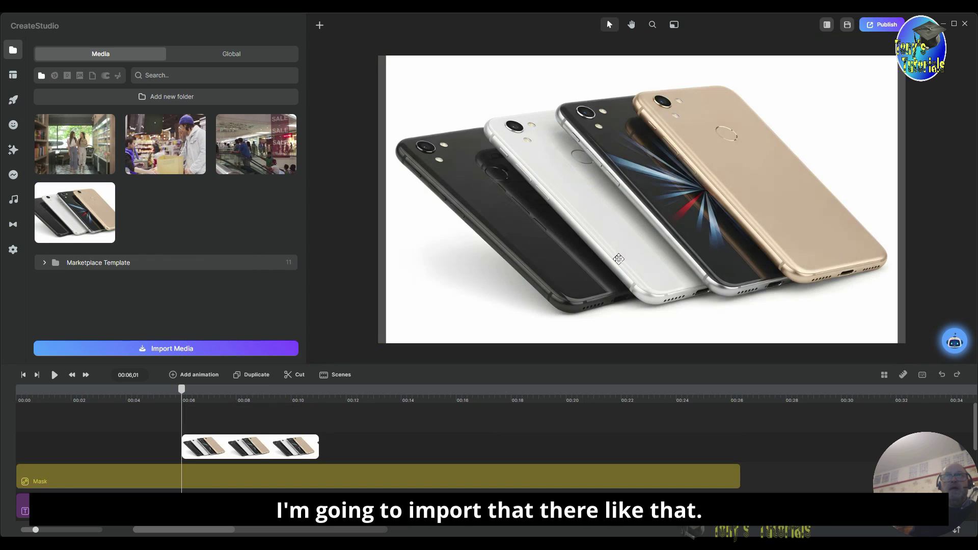
- Scale the phone image down to about 12% and position it so it exactly covers the blue rounded rectangle
left_click(498, 171)
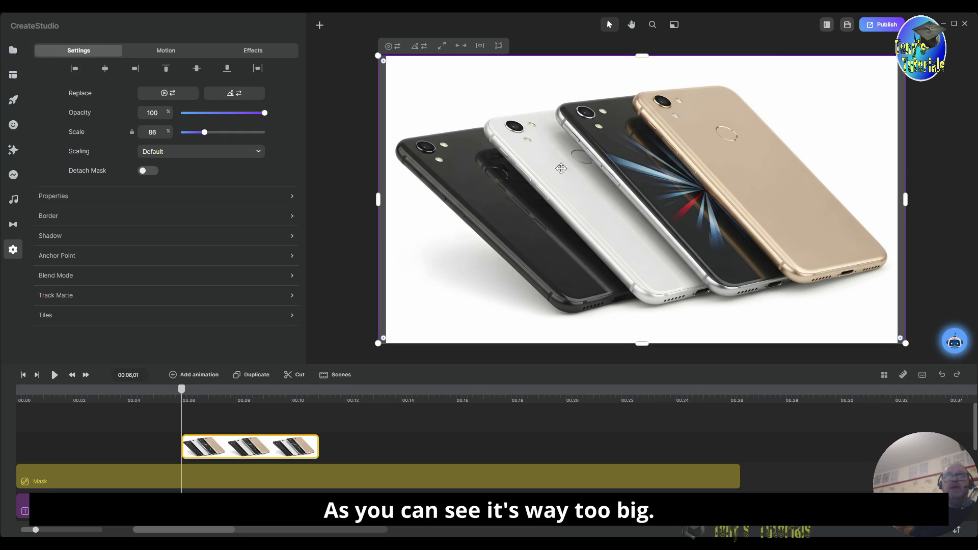
left_click(461, 49)
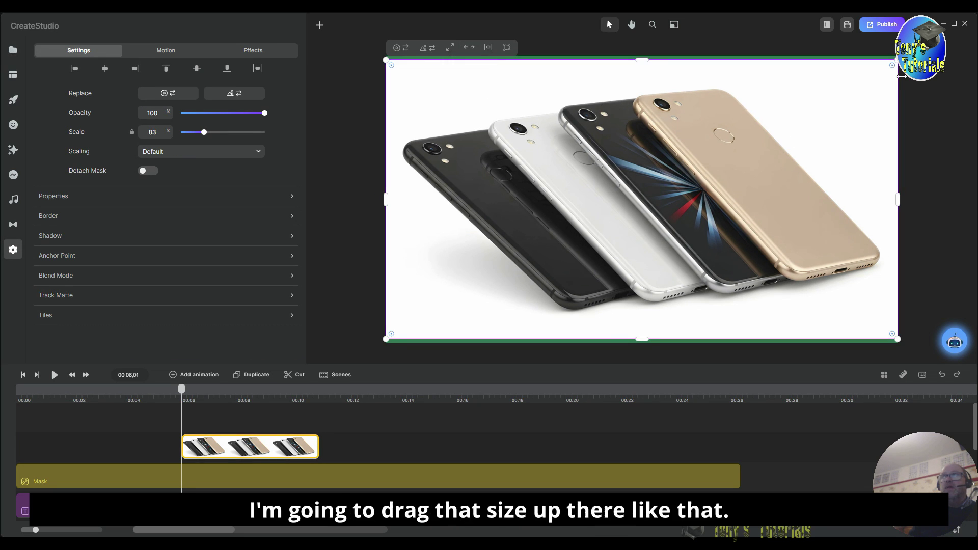
left_click_drag(886, 61, 694, 170)
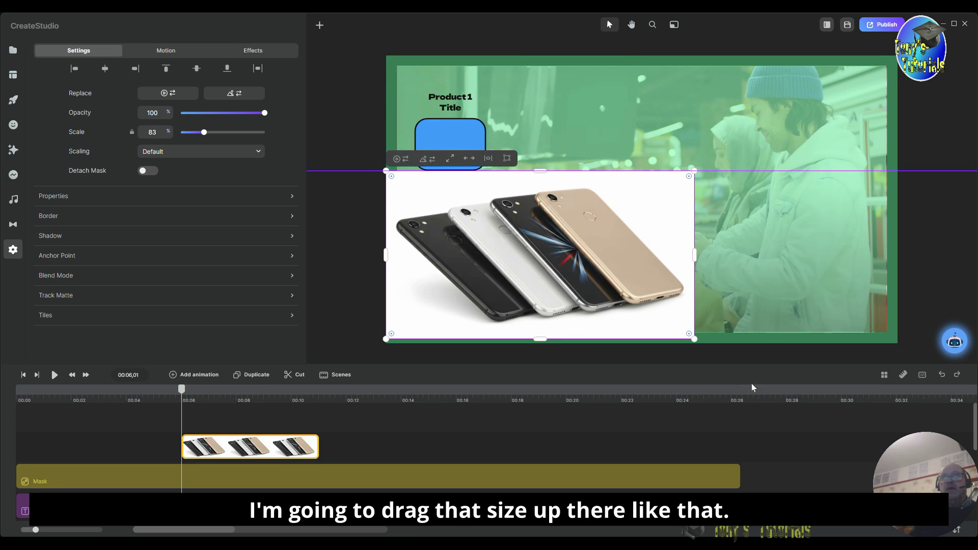
left_click_drag(694, 340, 467, 241)
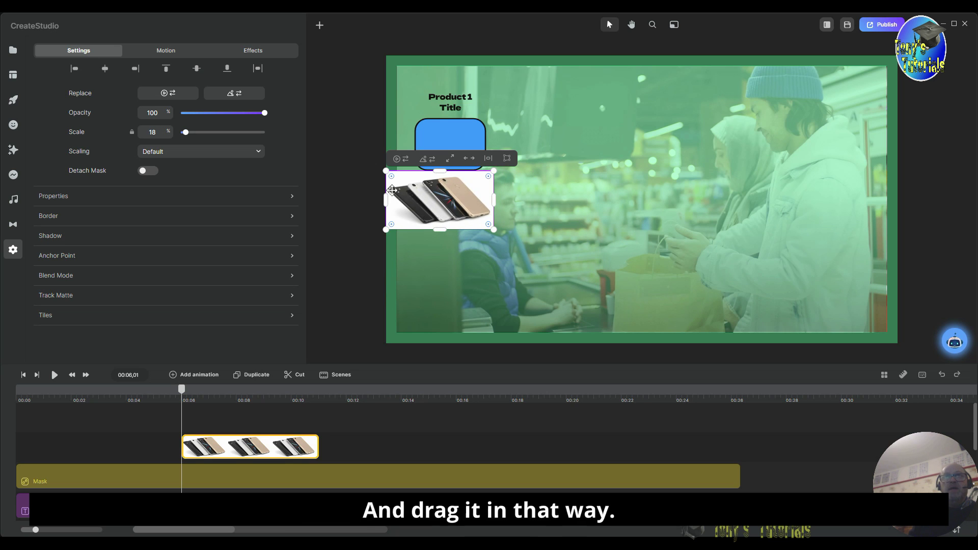
left_click_drag(384, 169, 488, 148)
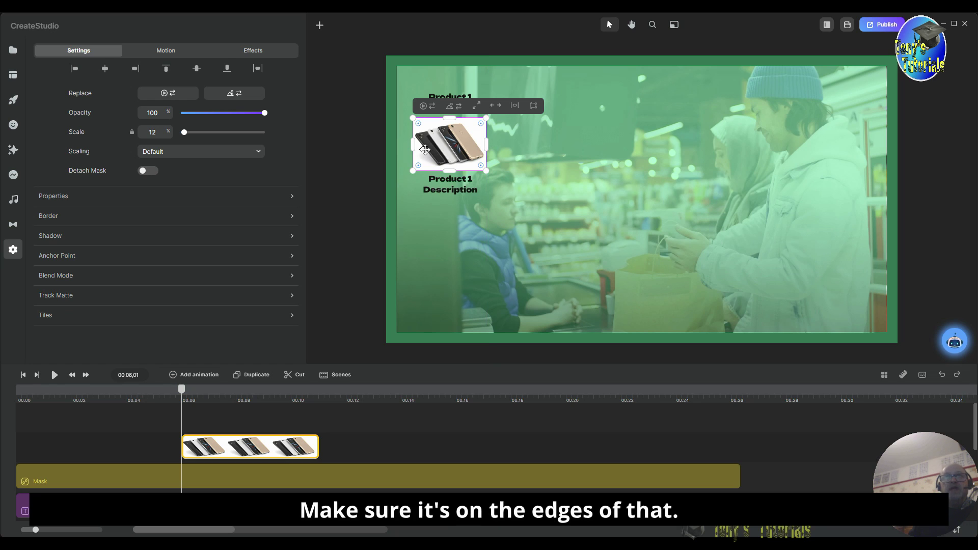
left_click_drag(413, 146, 413, 147)
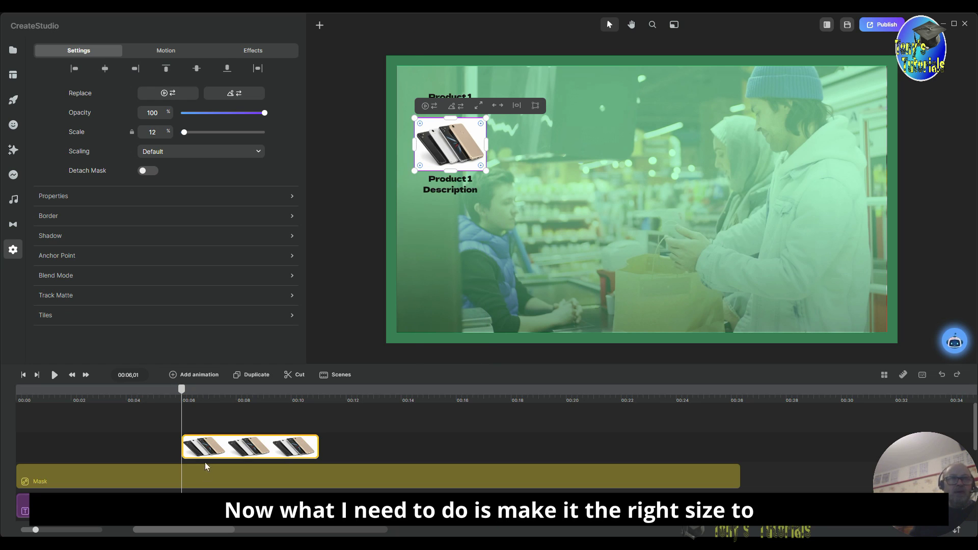
- Start the phone image clip at 00:00, extend it to the Mask layer's end, and mask it with the Mask layer
left_click_drag(250, 450, 84, 450)
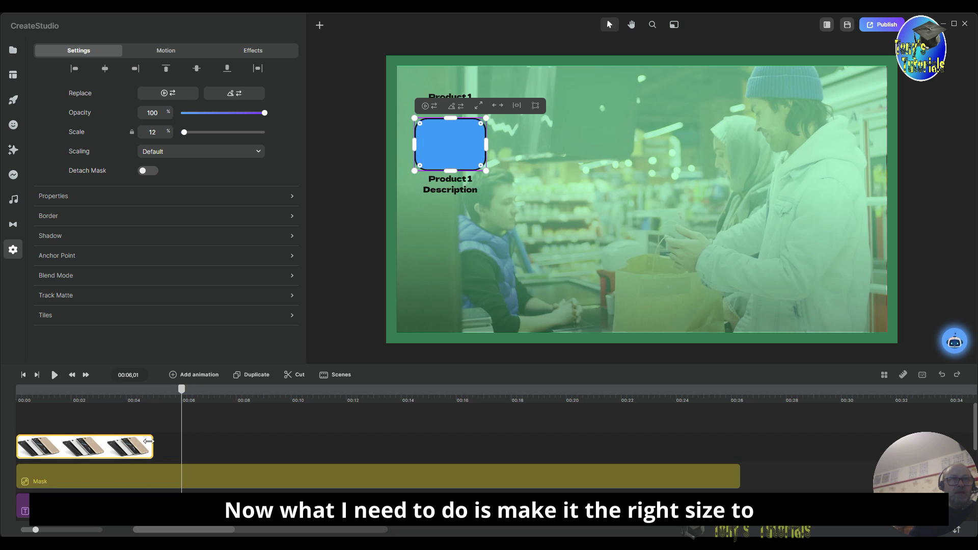
left_click_drag(175, 442, 666, 475)
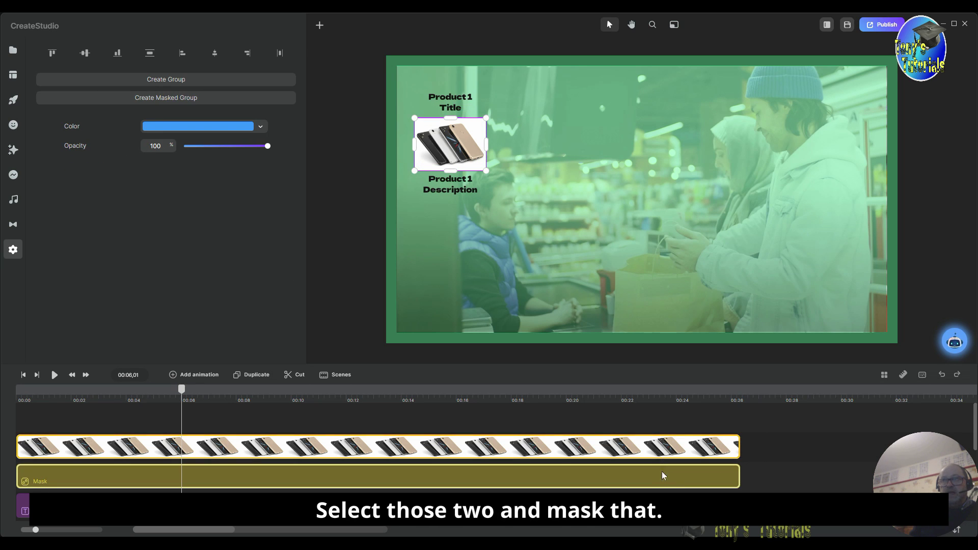
right_click(583, 447)
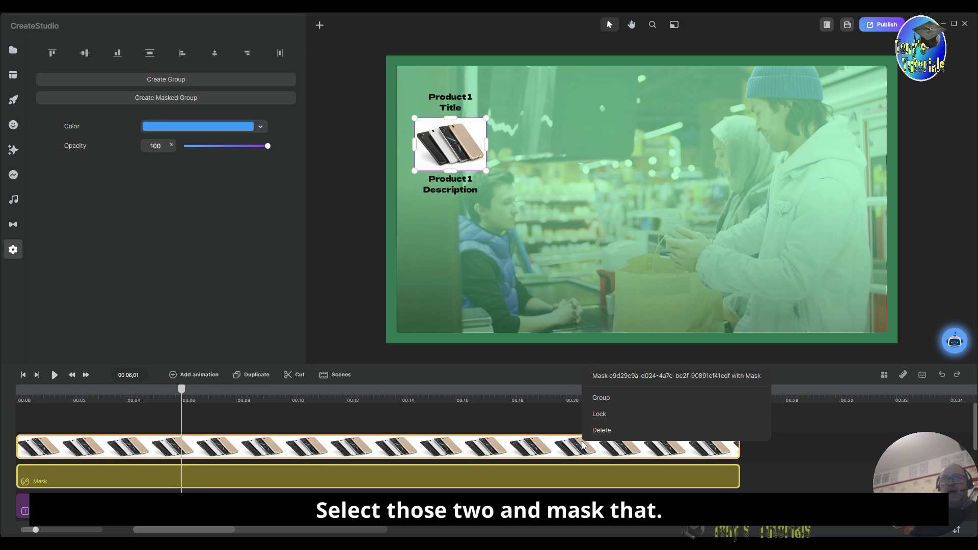
left_click(651, 376)
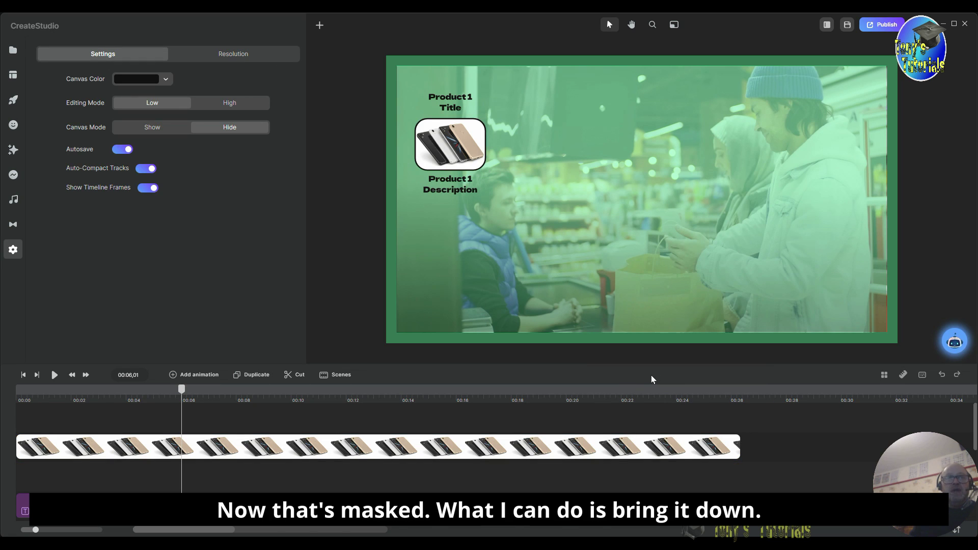
- Move the masked phone image down to the timeline track directly above Product 1 Title
scroll(818, 458, "up", 2)
scroll(818, 454, "down", 2)
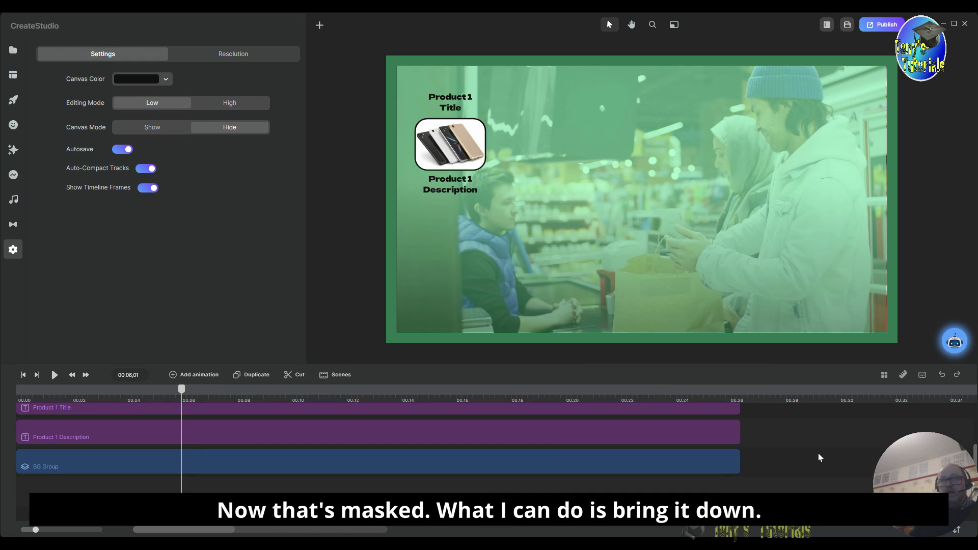
left_click_drag(264, 449, 250, 482)
scroll(790, 477, "down", 2)
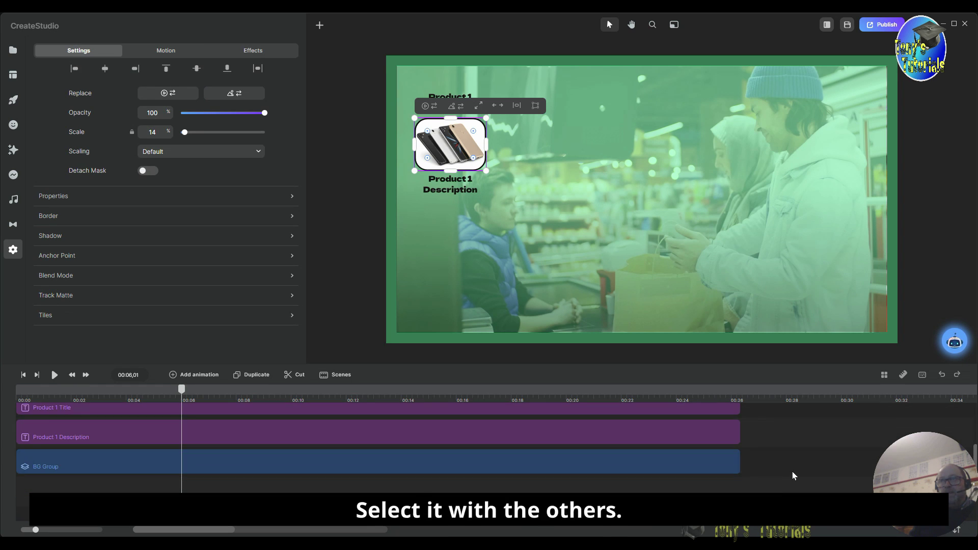
- Group the masked phone image with the Product 1 Title and Product 1 Description layers
scroll(788, 460, "up", 2)
left_click_drag(783, 469, 21, 510)
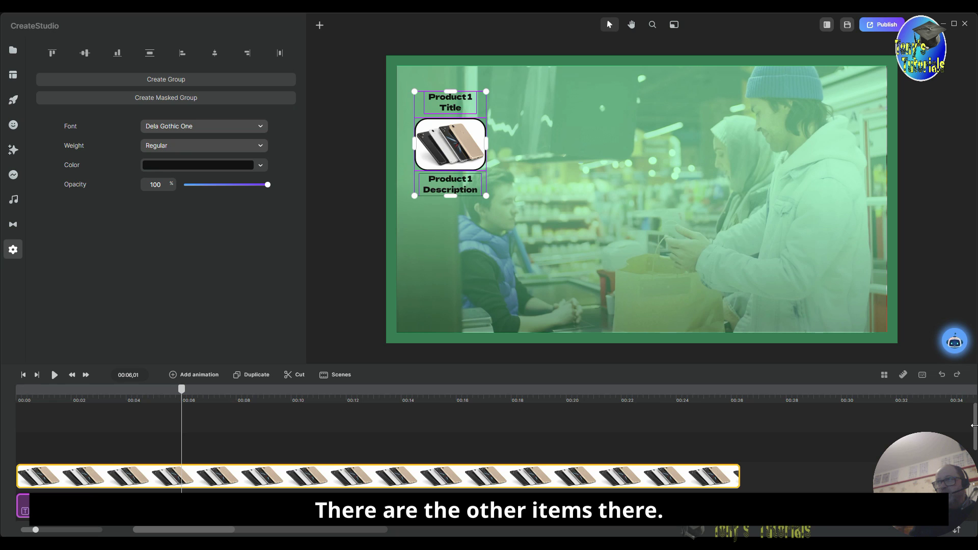
scroll(975, 428, "down", 2)
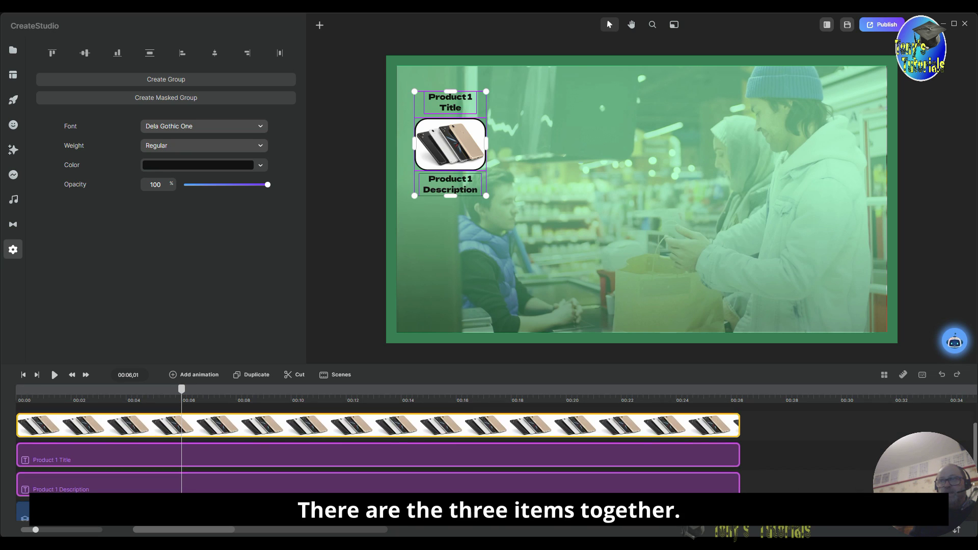
left_click_drag(801, 421, 683, 478)
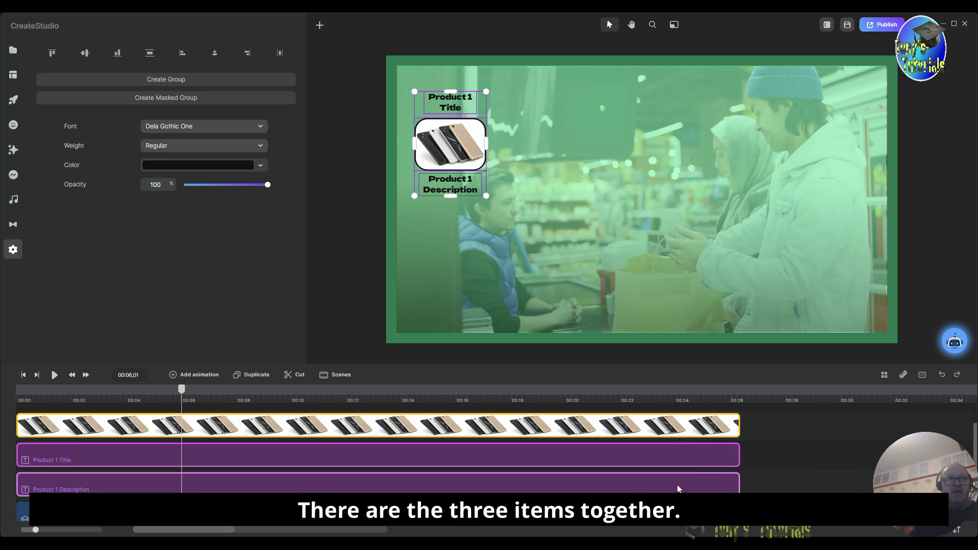
right_click(579, 431)
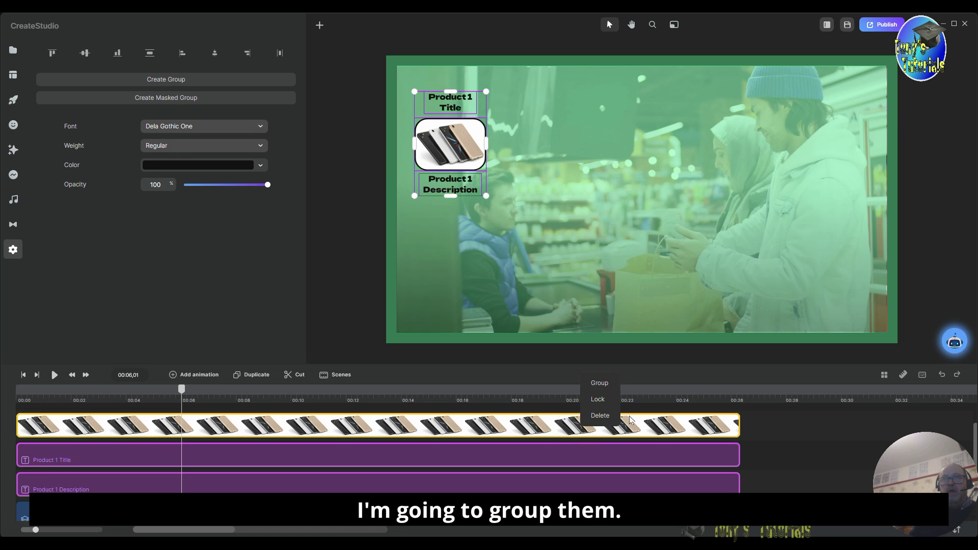
left_click(600, 383)
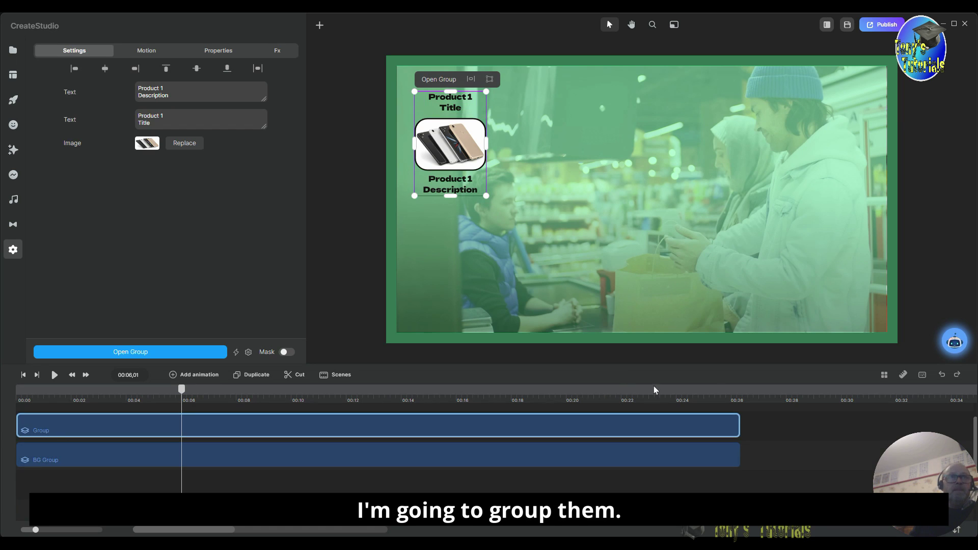
- Rename the new group containing the product title, image and description as Product 1 Group
right_click(56, 429)
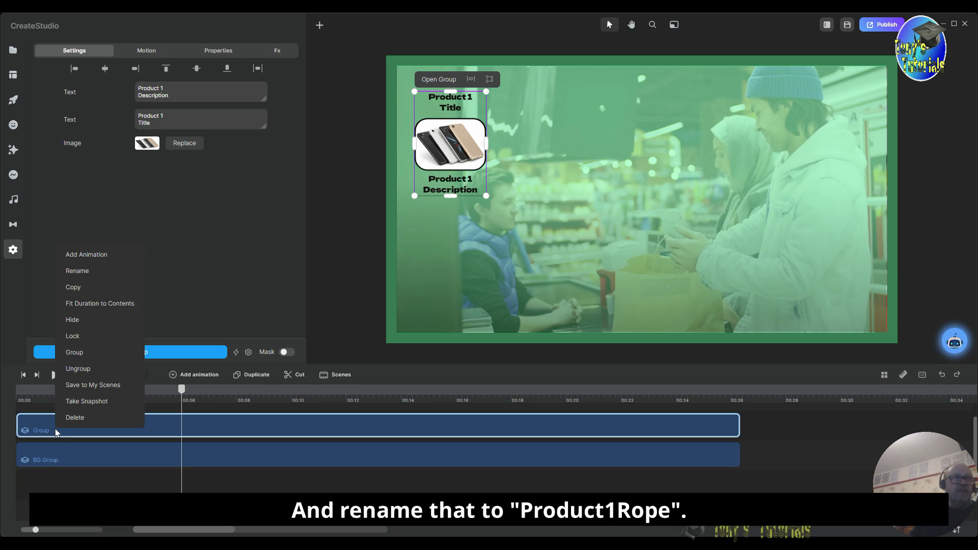
left_click(90, 275)
left_click(27, 425)
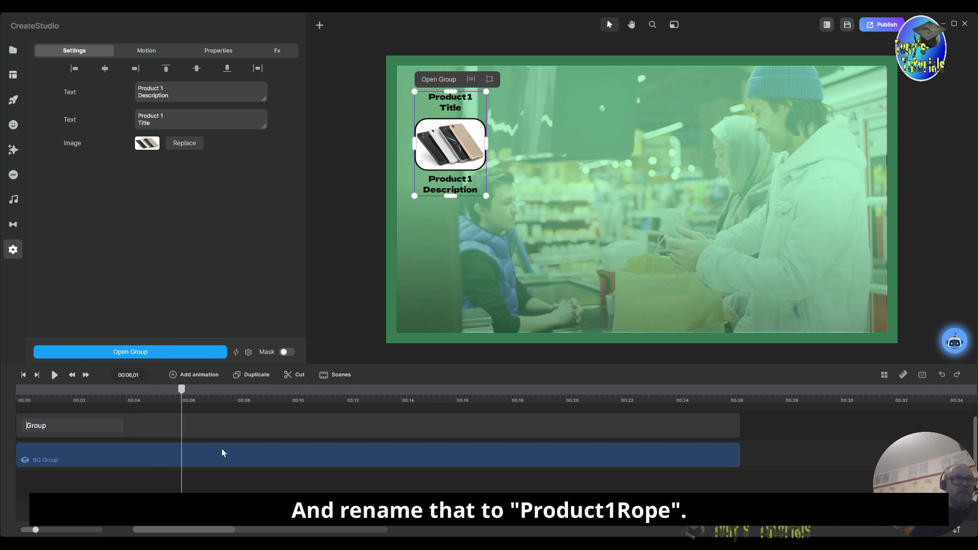
type("Product 1")
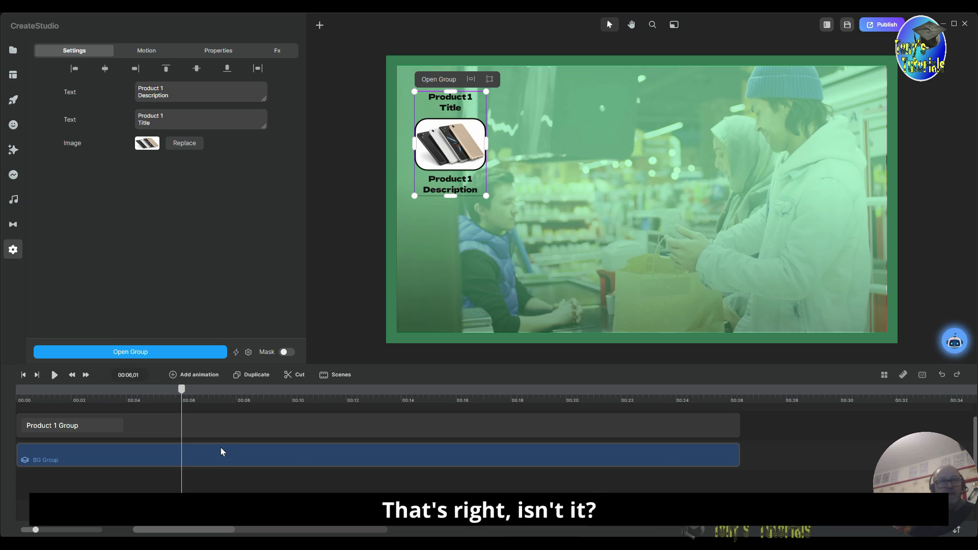
left_click(811, 425)
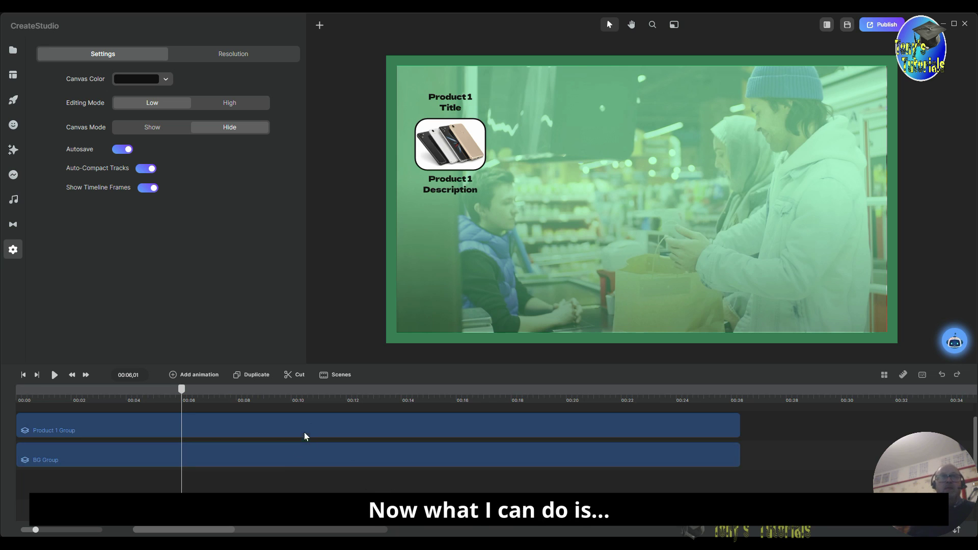
- Duplicate Product 1 Group six times and place the topmost copy in the lower-right corner of the video background
left_click(239, 420)
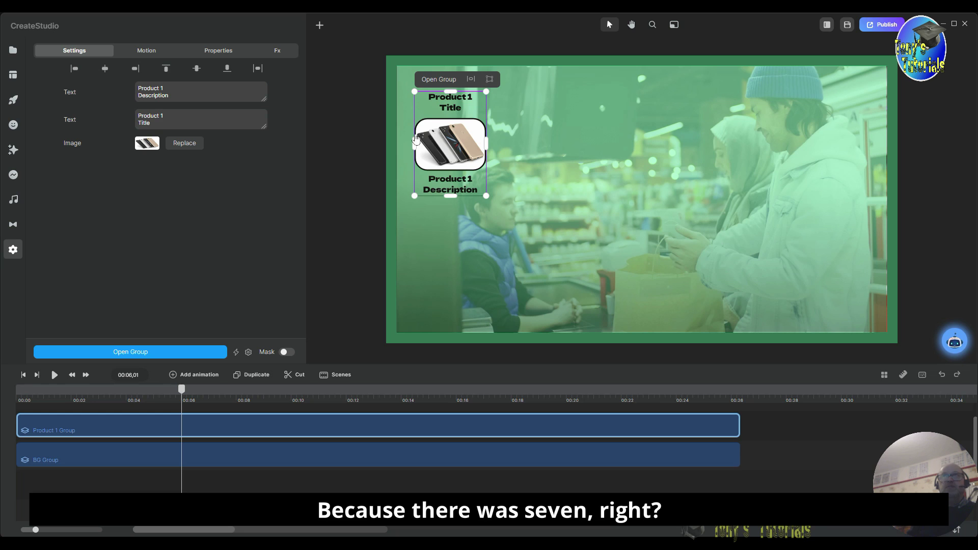
left_click(253, 377)
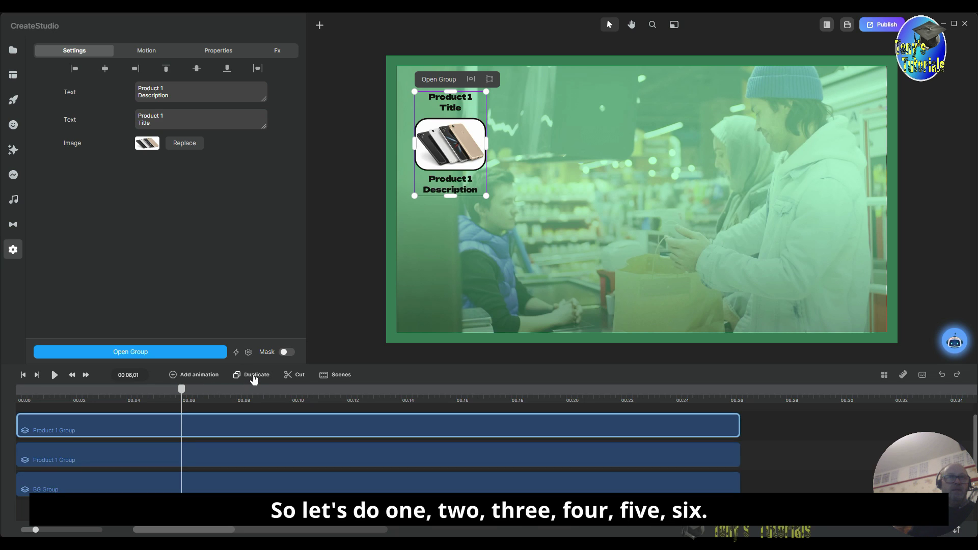
left_click(254, 376)
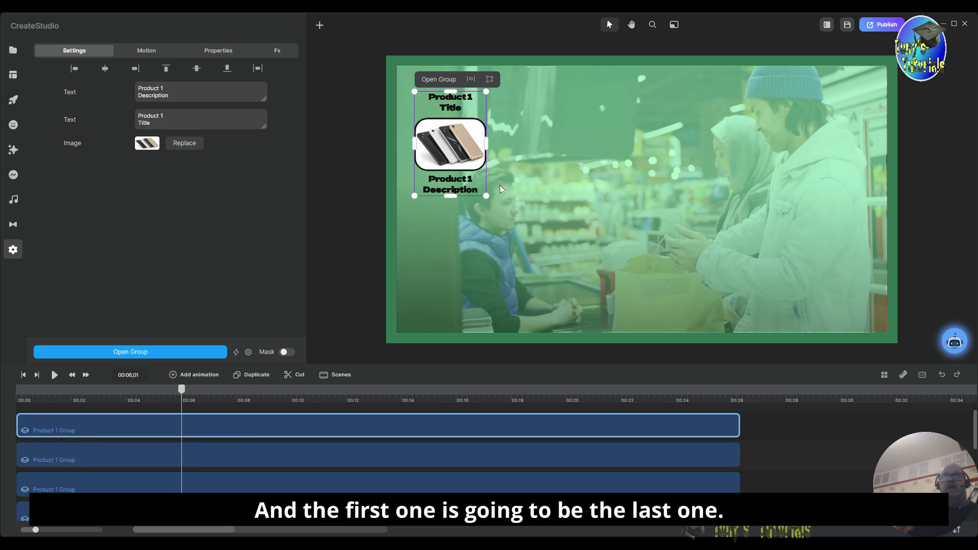
left_click_drag(443, 146, 826, 269)
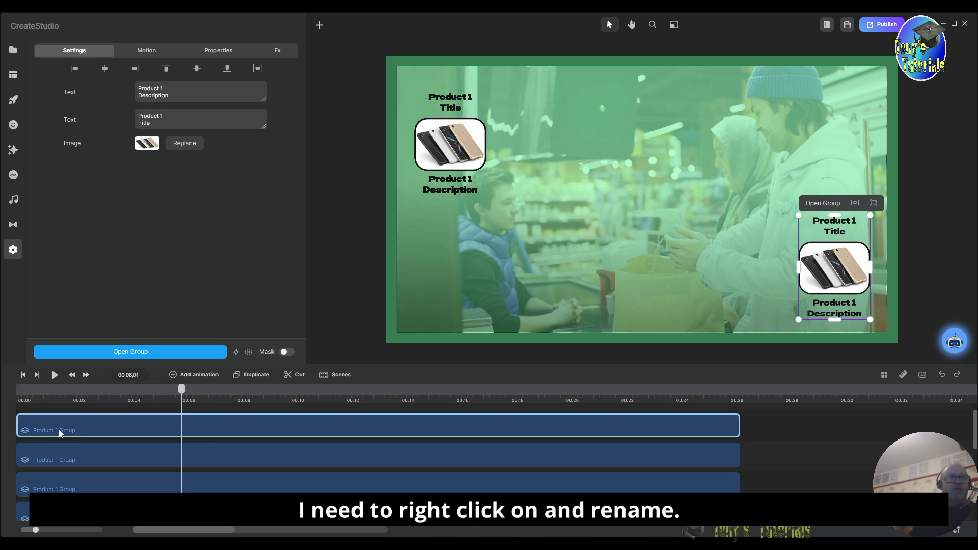
- Rename the topmost group copy in the timeline as Product 7 Group
right_click(114, 430)
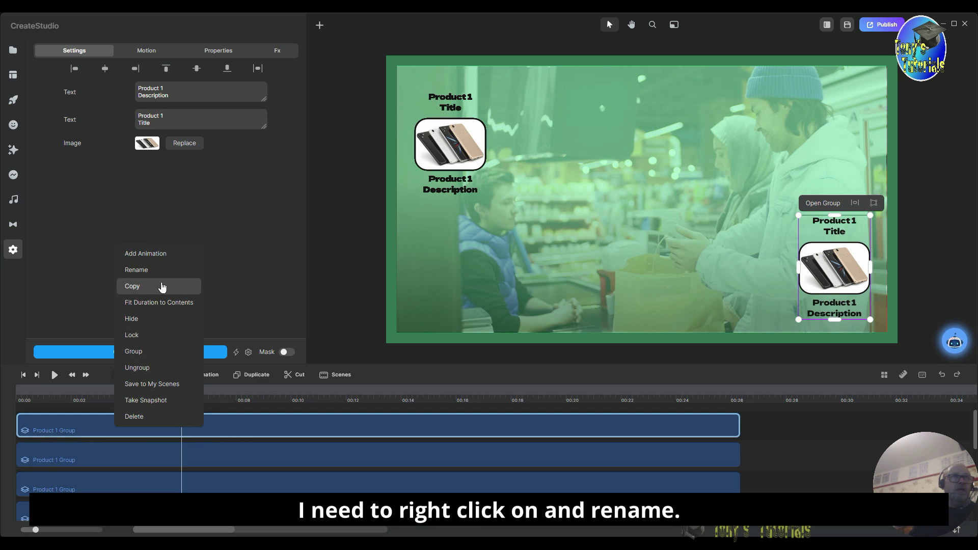
left_click(153, 270)
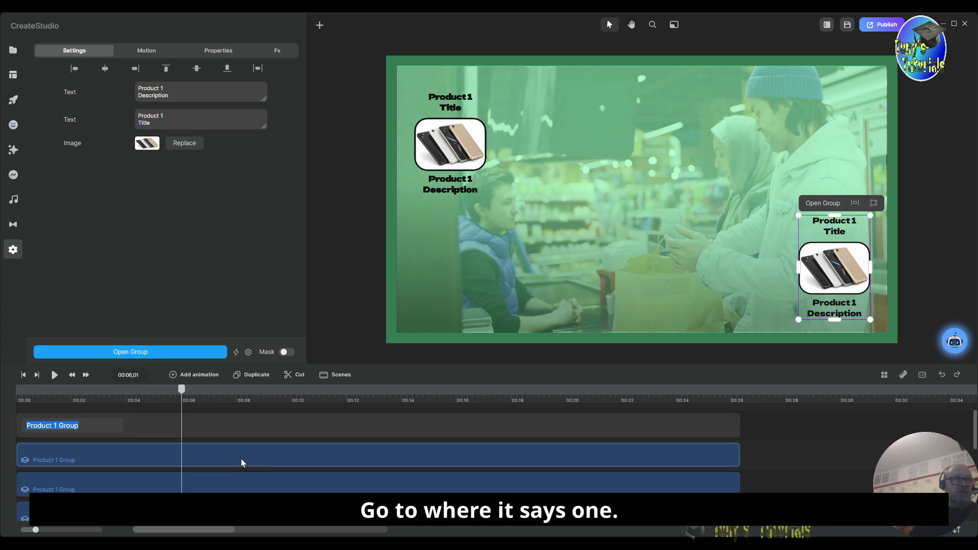
left_click(57, 426)
key("BackSpace")
type("7")
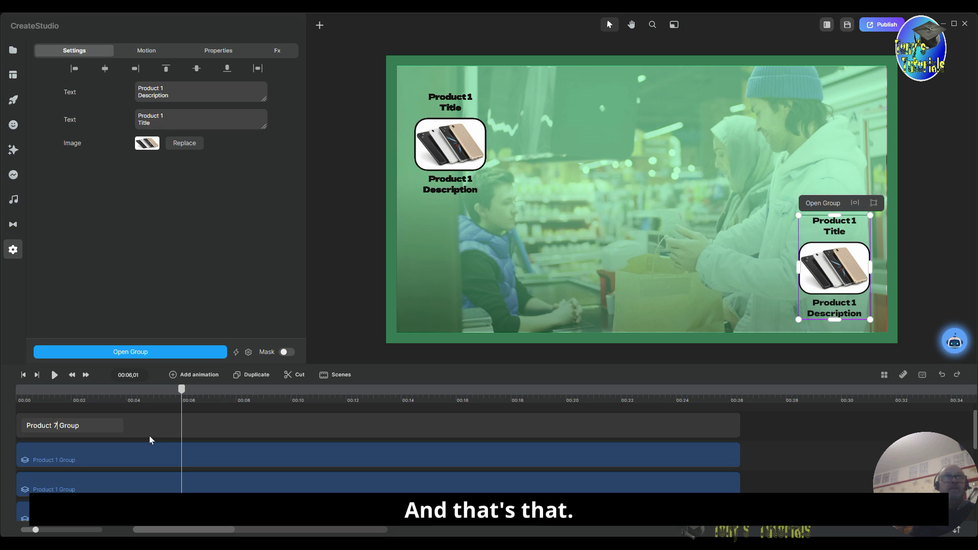
left_click(325, 319)
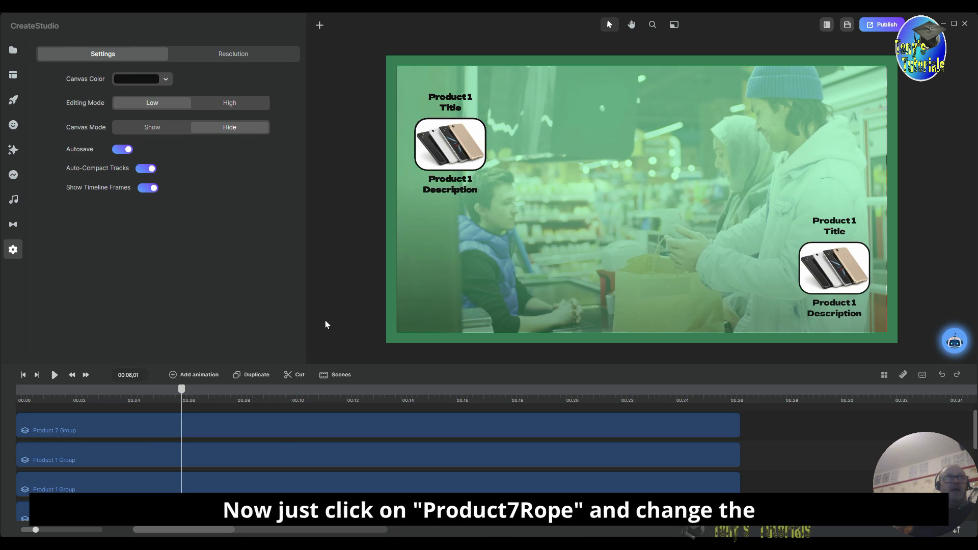
- Change the product number to 7 in both the description and title texts of Product 7 Group
left_click(442, 427)
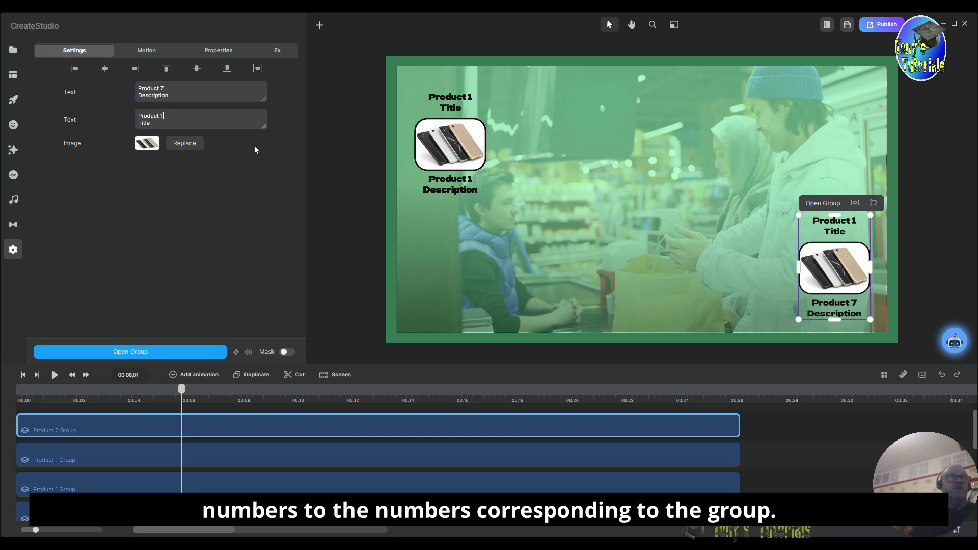
key("BackSpace")
type("7")
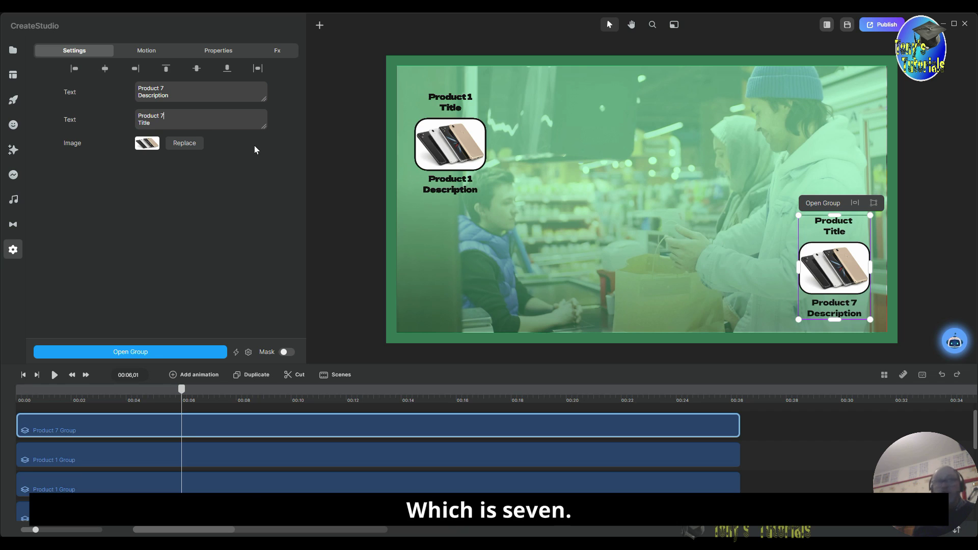
- Look for a replacement image for Product 7 Group by searching Pexels images for food and browsing the pictures
left_click(185, 143)
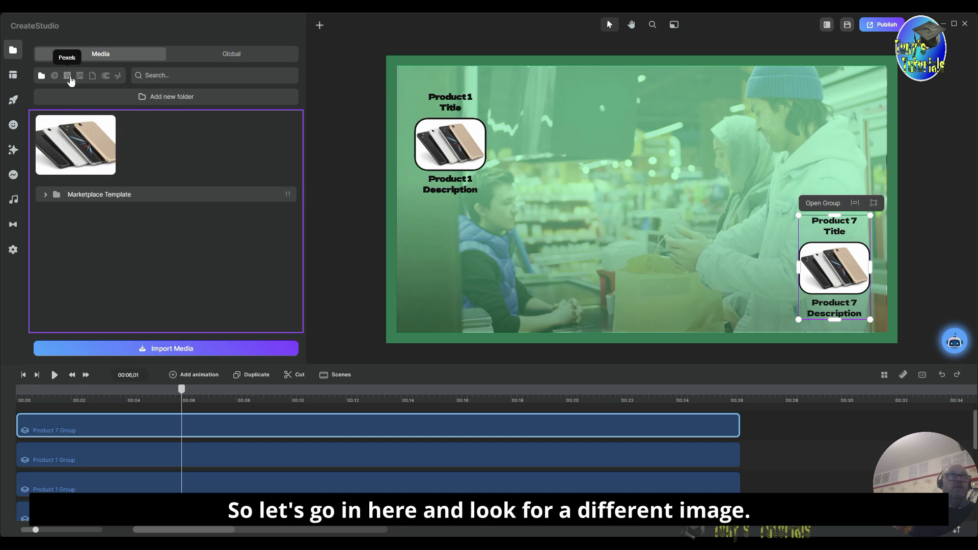
left_click(68, 76)
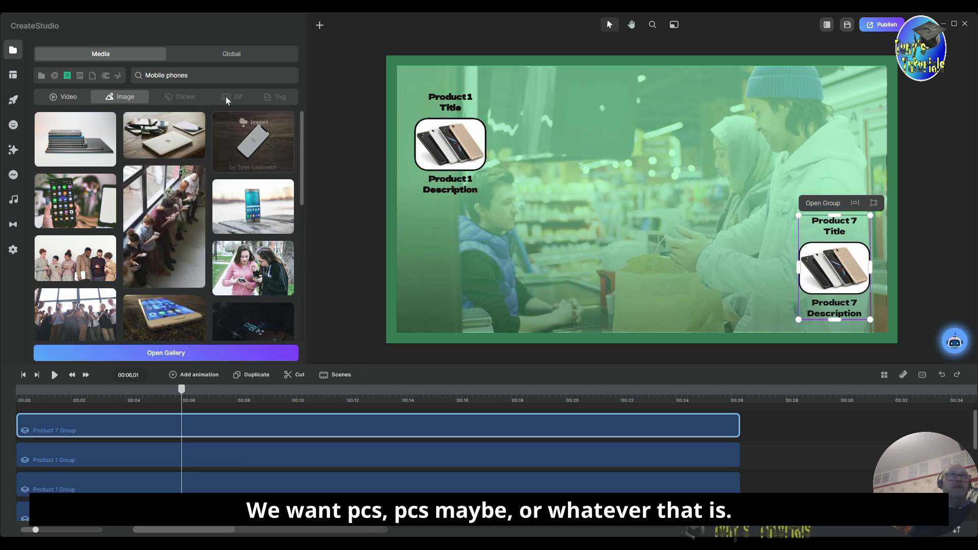
triple_click(199, 75)
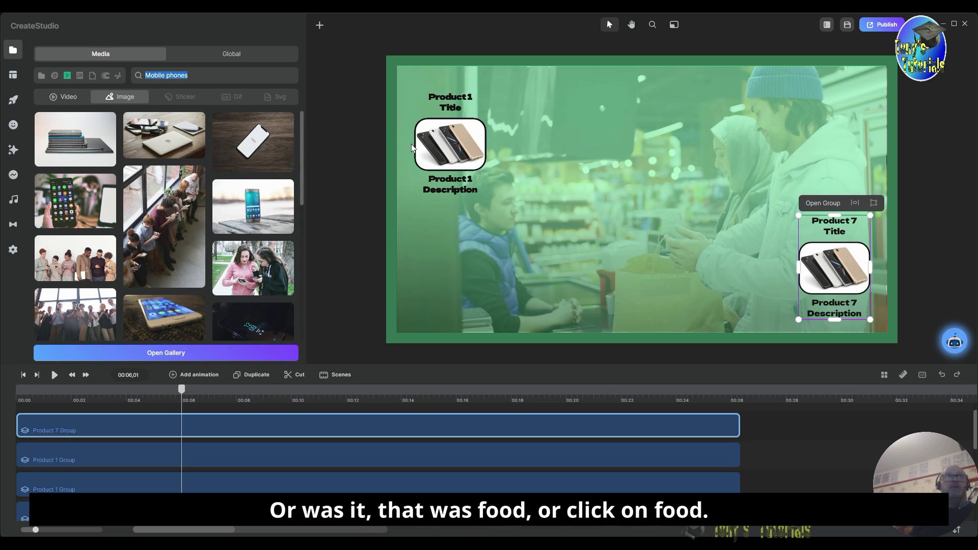
type("foo")
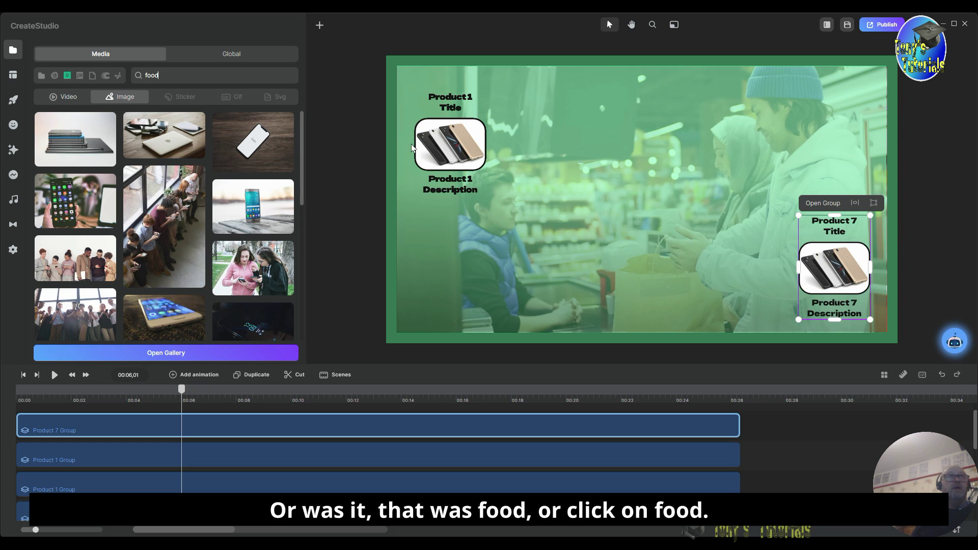
type("d")
key("Return")
scroll(191, 209, "down", 2)
scroll(191, 208, "down", 4)
scroll(193, 206, "up", 3)
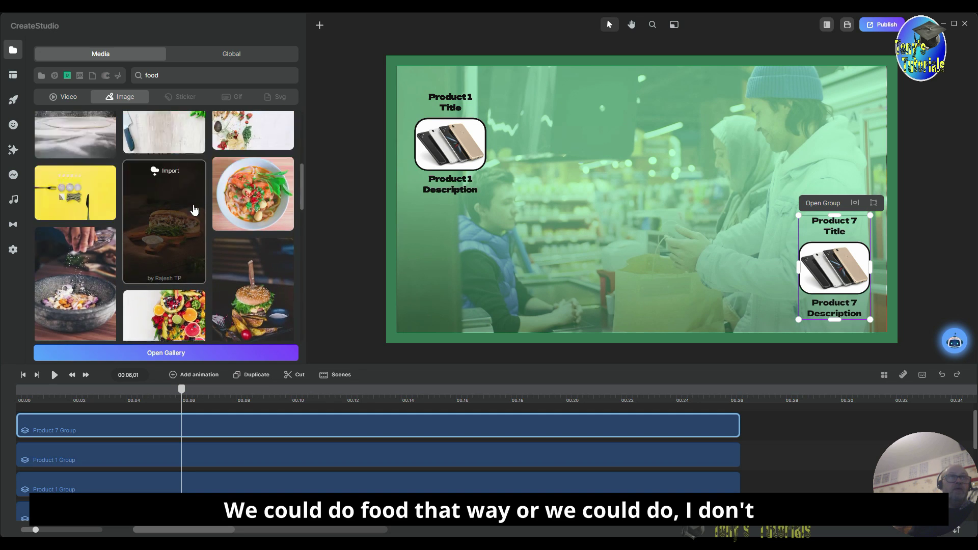
scroll(192, 182, "up", 3)
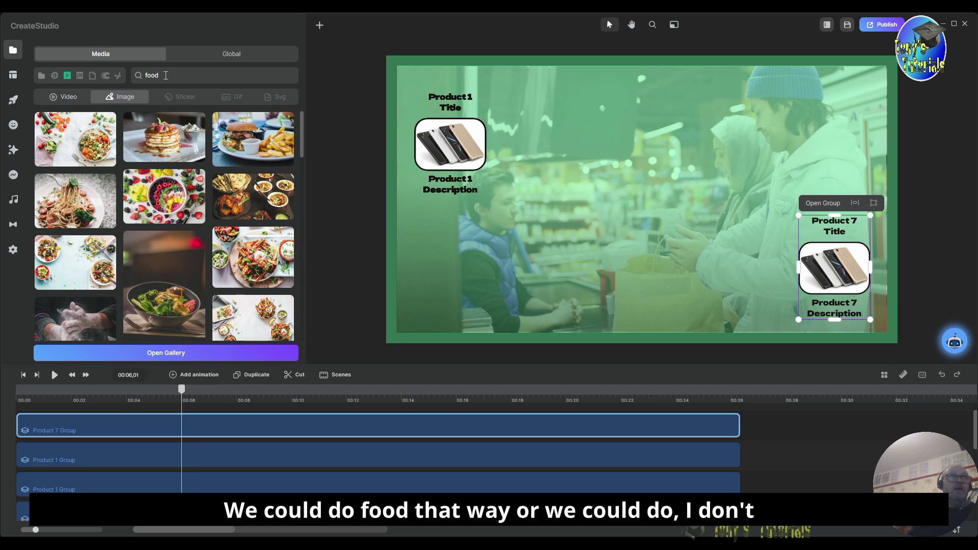
double_click(148, 72)
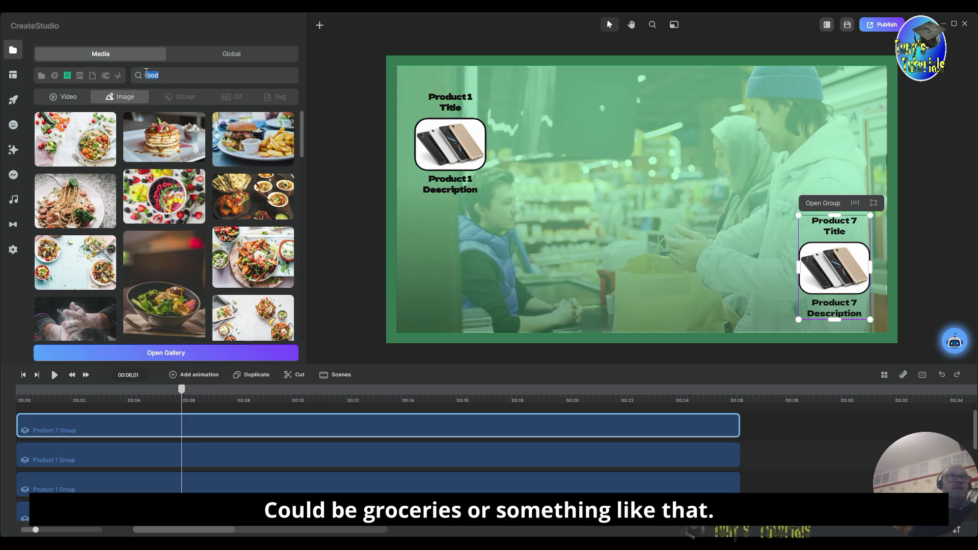
scroll(199, 229, "down", 5)
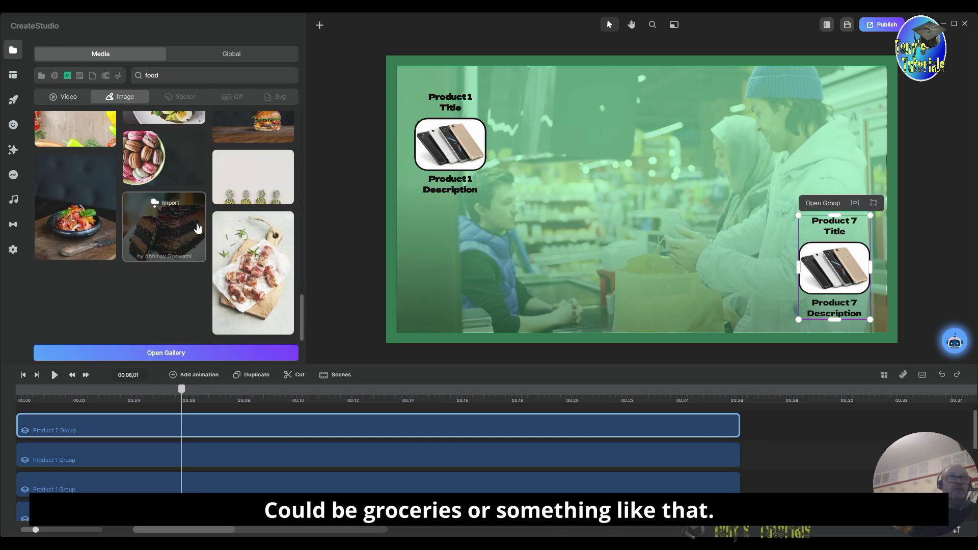
- Search the Pexels images for groceries and import the supermarket produce display picture
double_click(162, 75)
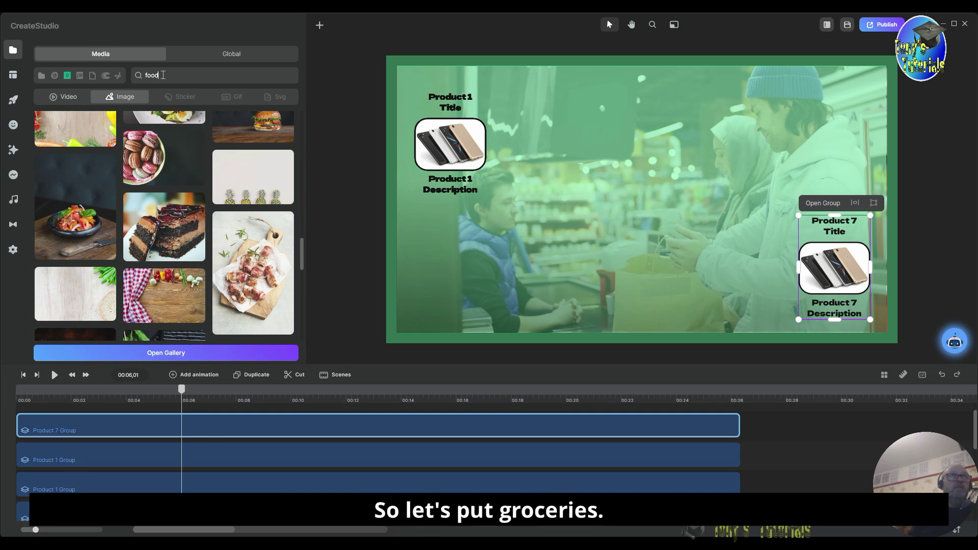
type("gro")
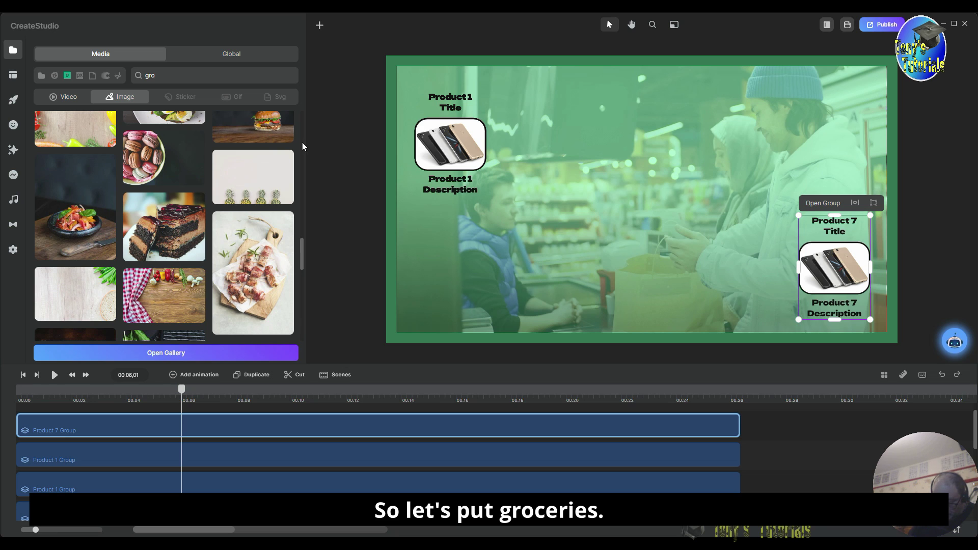
type("ceries")
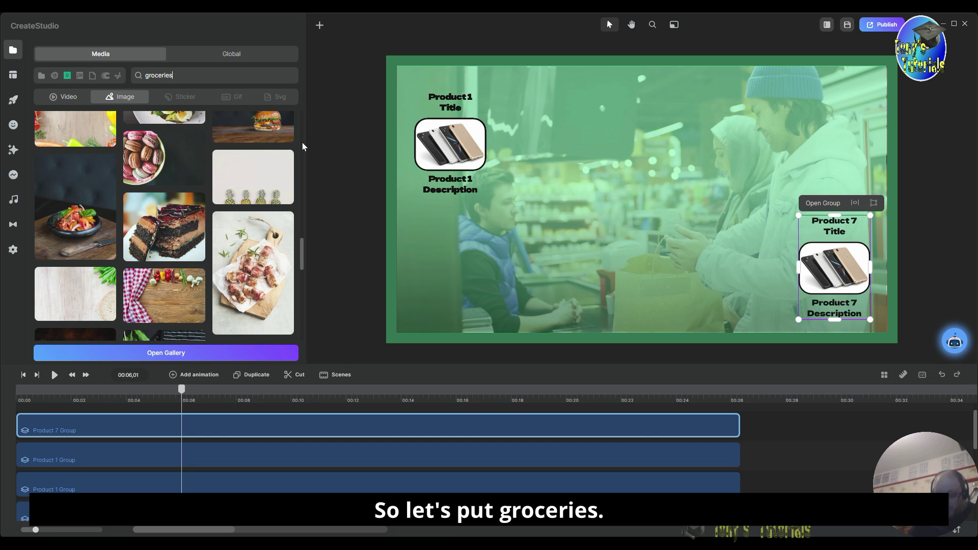
key("Return")
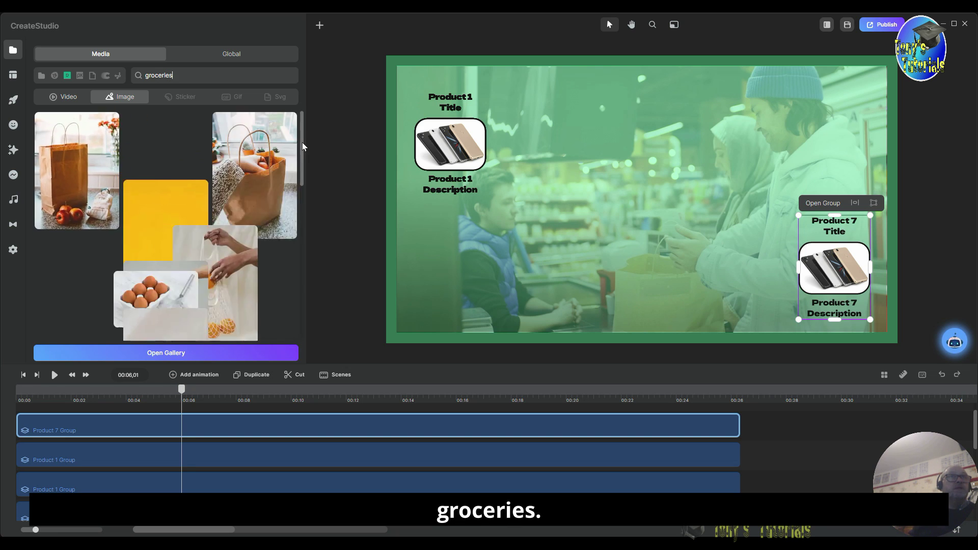
left_click(164, 125)
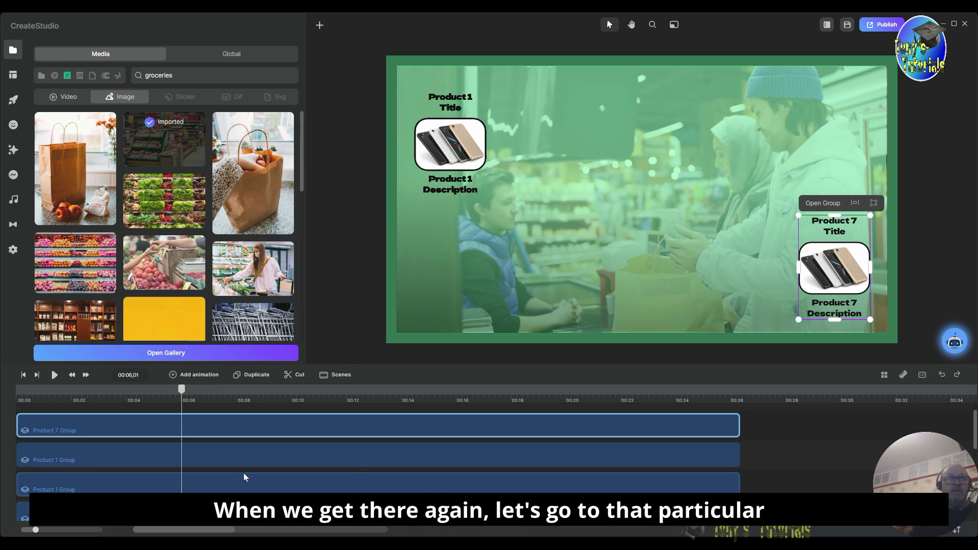
left_click(823, 203)
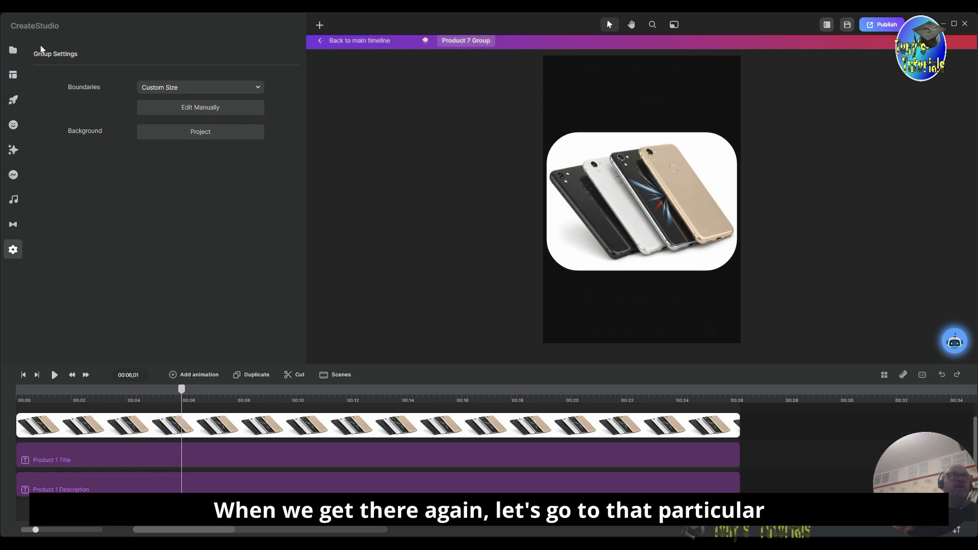
left_click(340, 436)
key("Escape")
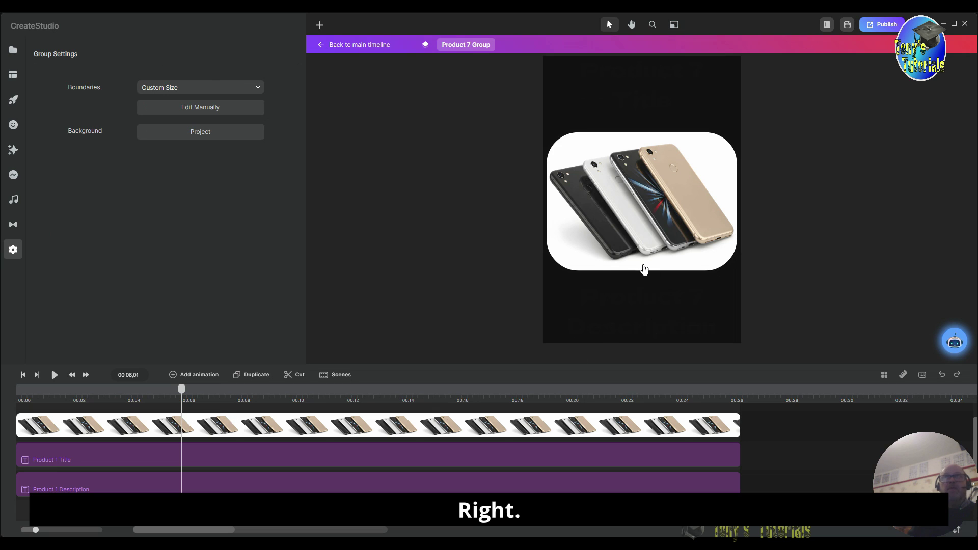
left_click(363, 46)
- Replace the phone image in Product 7 Group with the imported supermarket produce picture
left_click(837, 276)
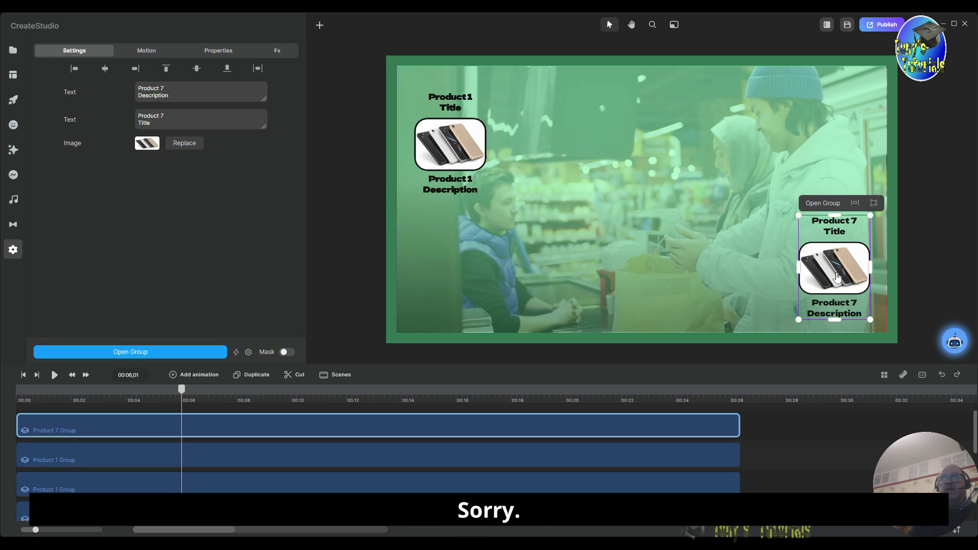
left_click(184, 142)
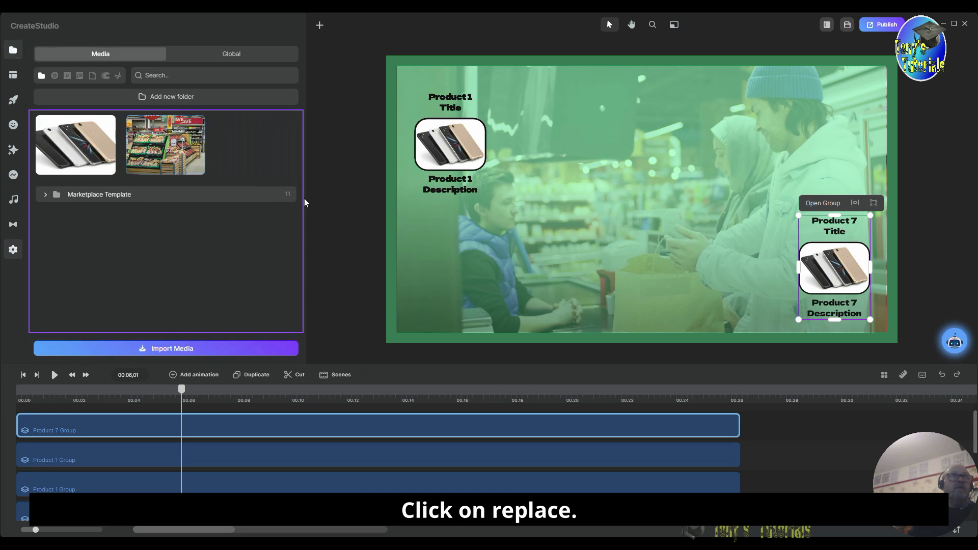
left_click(154, 153)
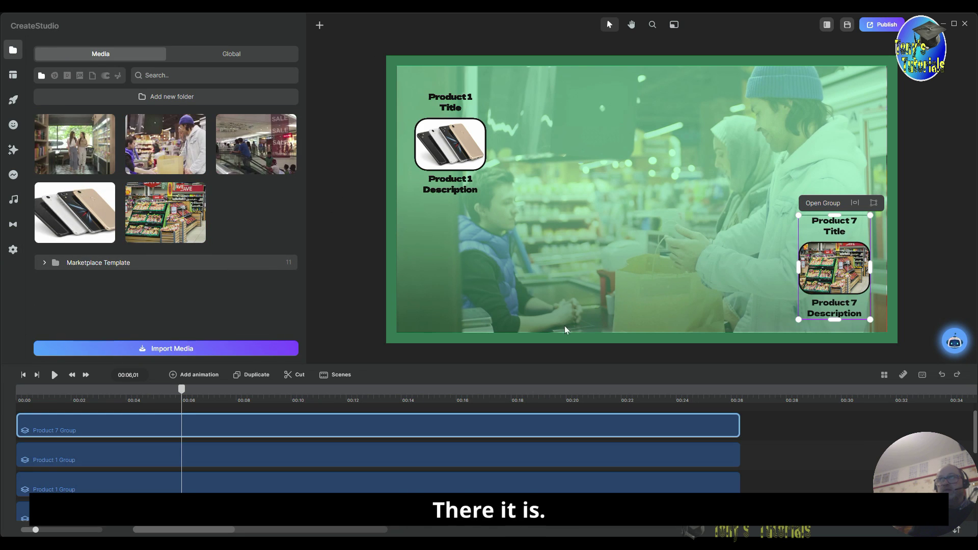
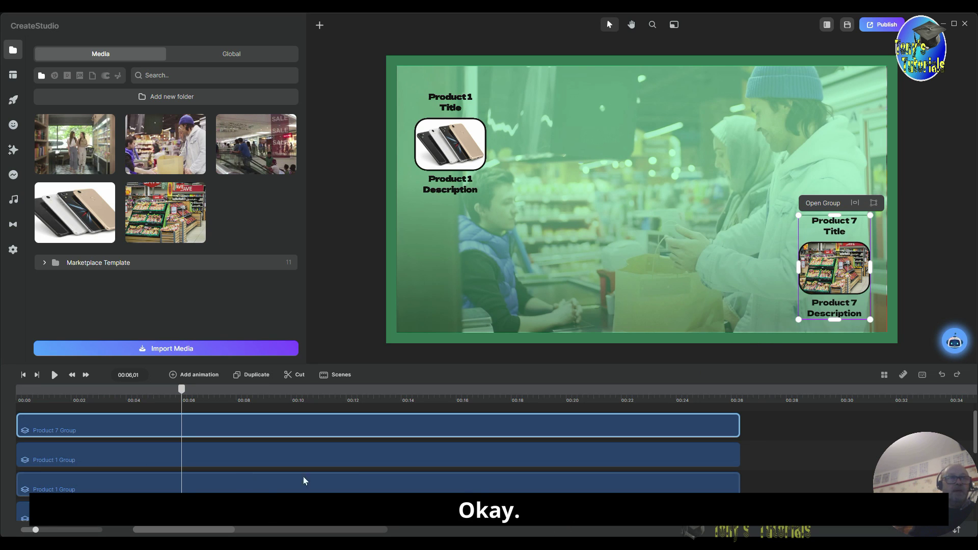
- Move the Product 1 Group copy directly below Product 7 Group in the timeline to the lower-left area of the video background
left_click(82, 458)
left_click_drag(458, 161, 461, 270)
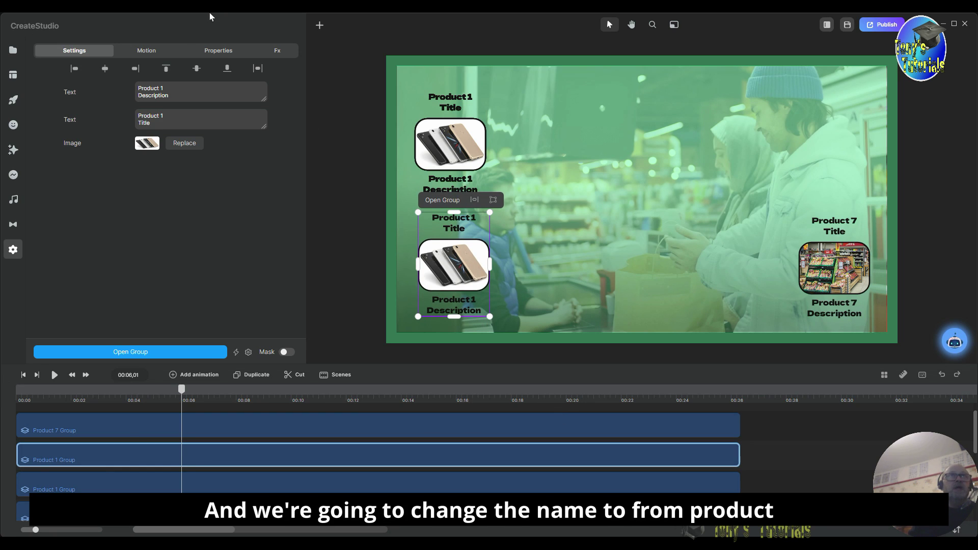
left_click_drag(169, 95, 174, 88)
- Import the rocket image from the Desktop folder into the project's media library
right_click(101, 459)
left_click(123, 303)
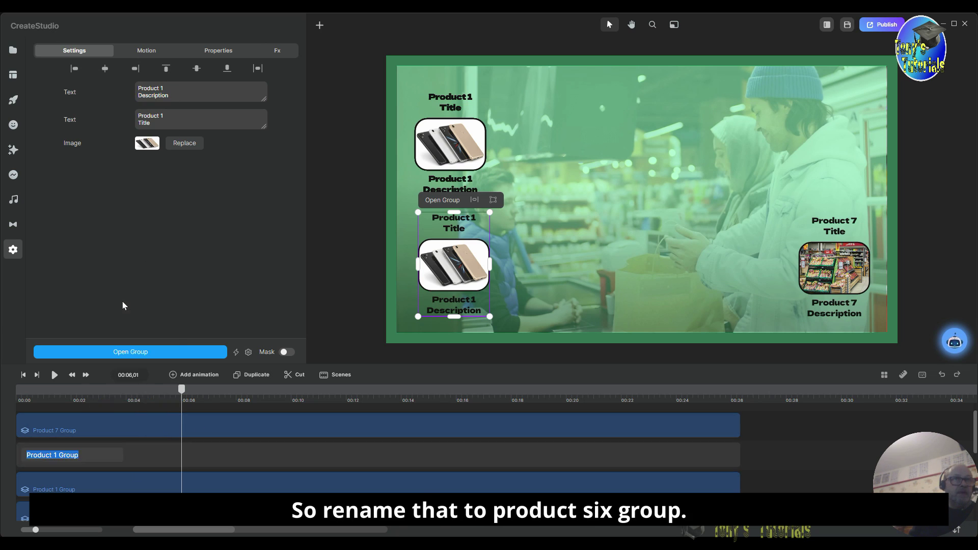
left_click_drag(56, 451, 50, 236)
left_click(32, 251)
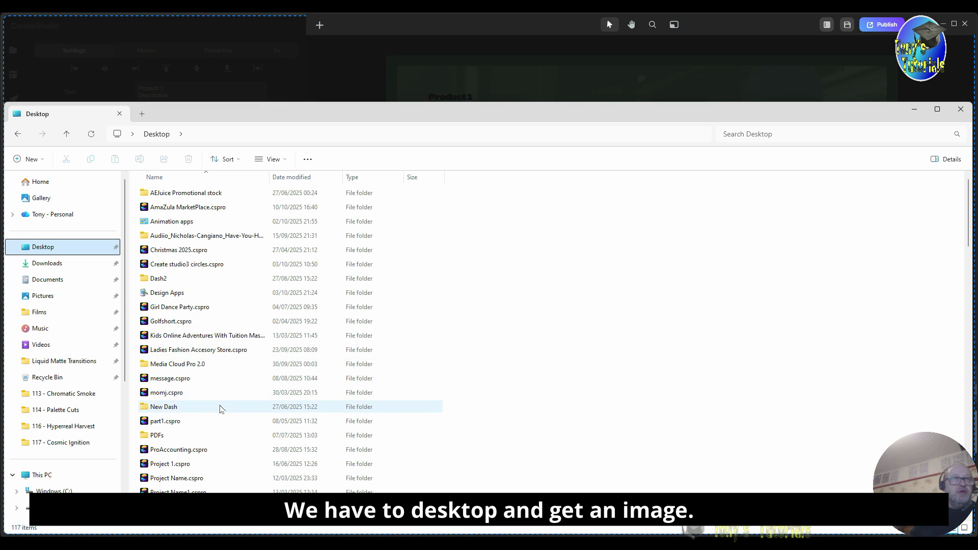
scroll(219, 406, "down", 10)
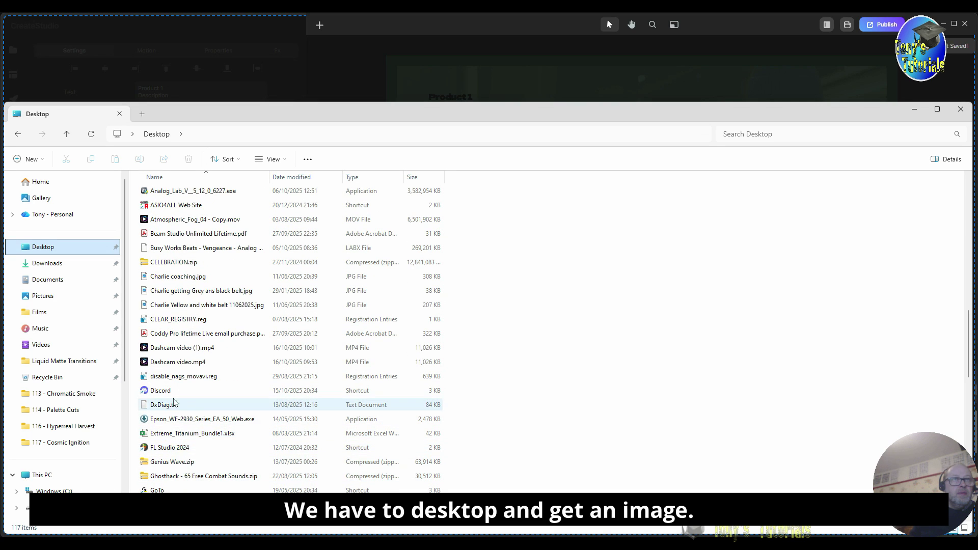
left_click(173, 517)
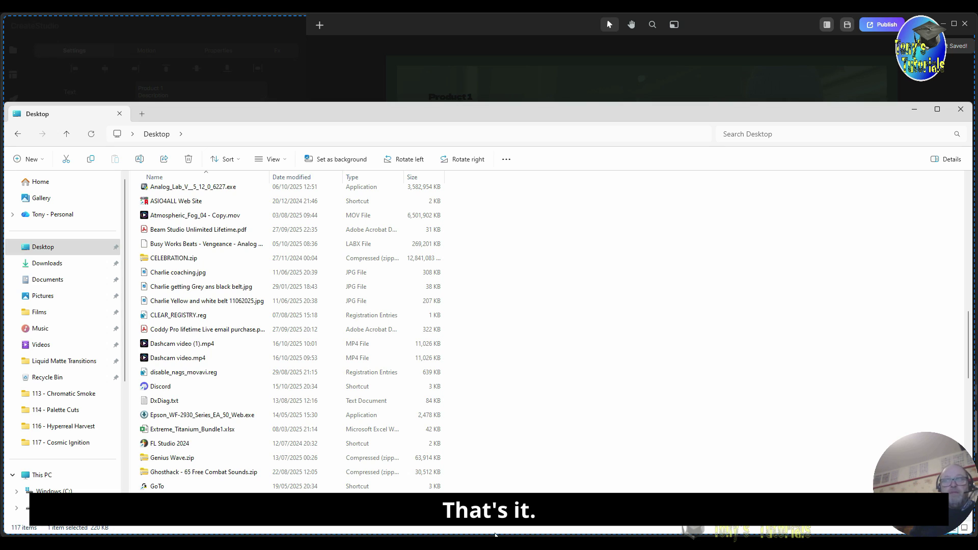
left_click_drag(174, 517, 552, 80)
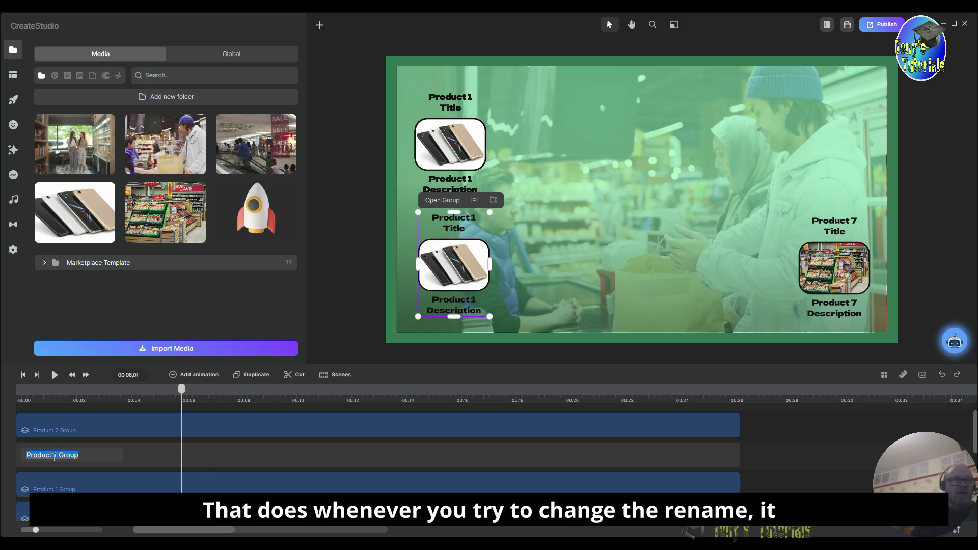
- Rename the lower-left Product 1 Group copy as Product 6 Group in the timeline
right_click(86, 455)
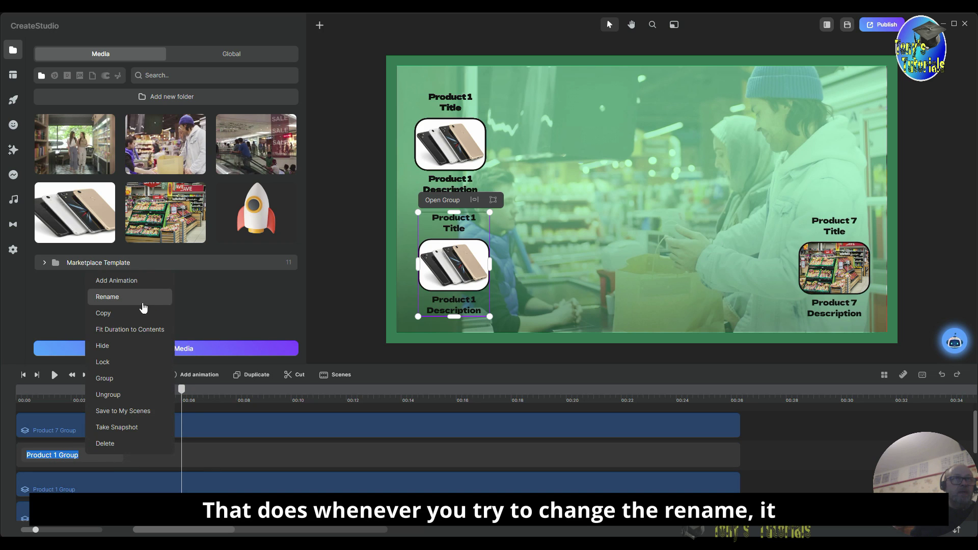
left_click(117, 294)
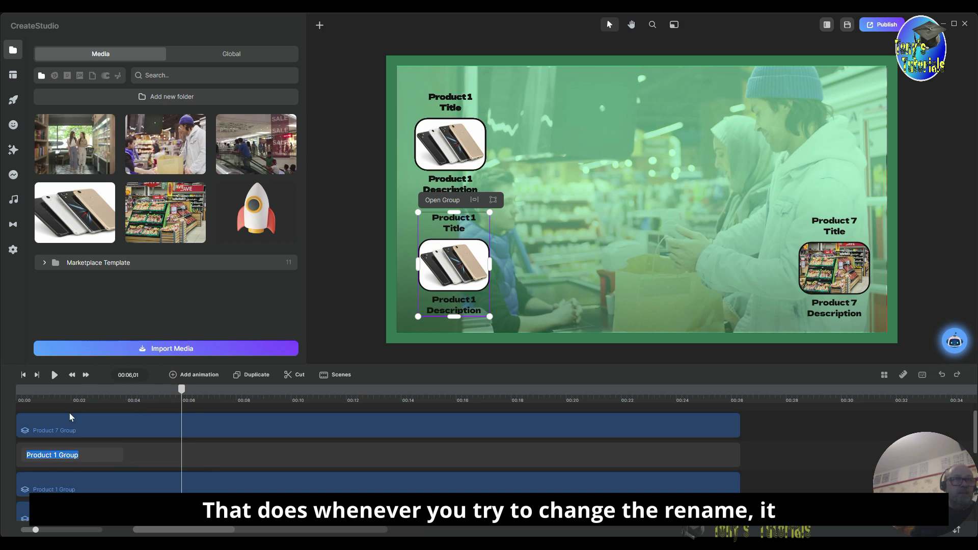
left_click(58, 456)
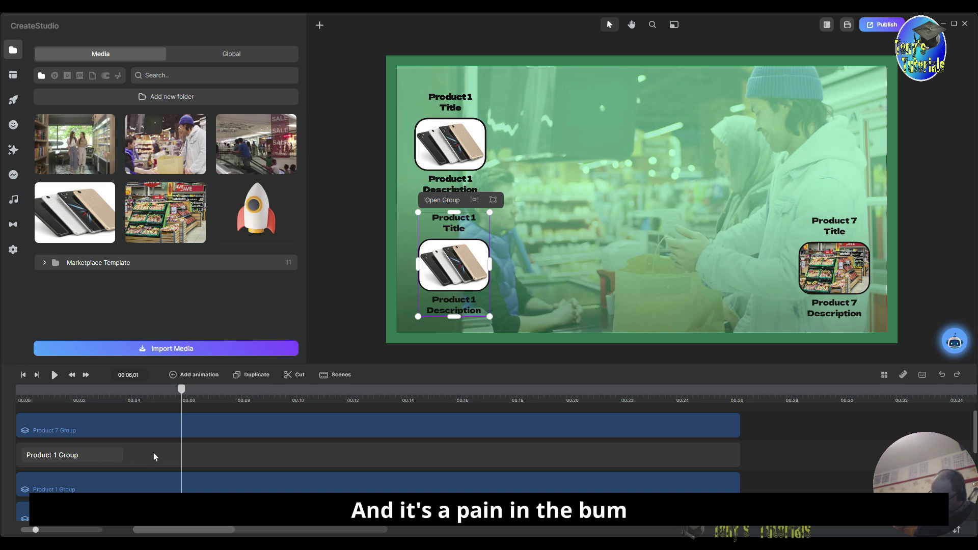
key("BackSpace")
type("6")
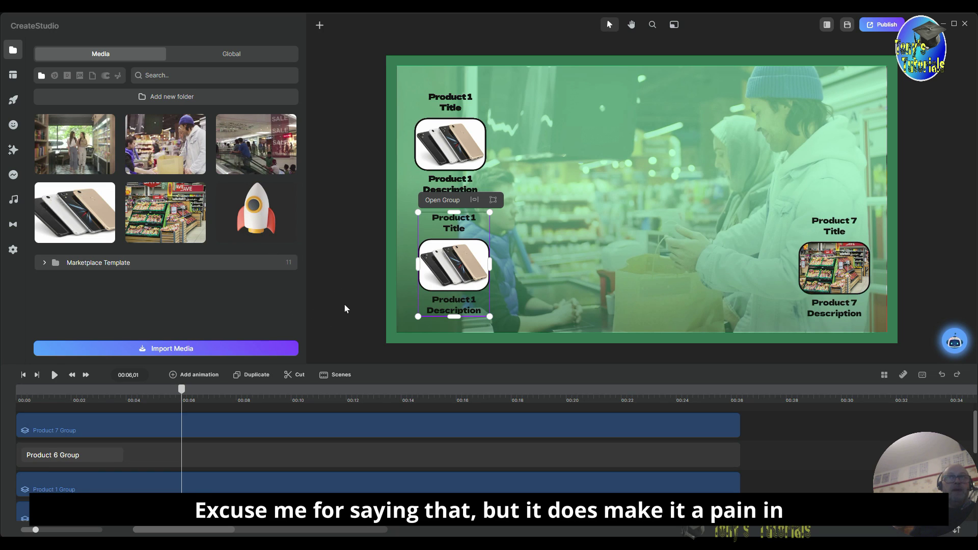
left_click(277, 307)
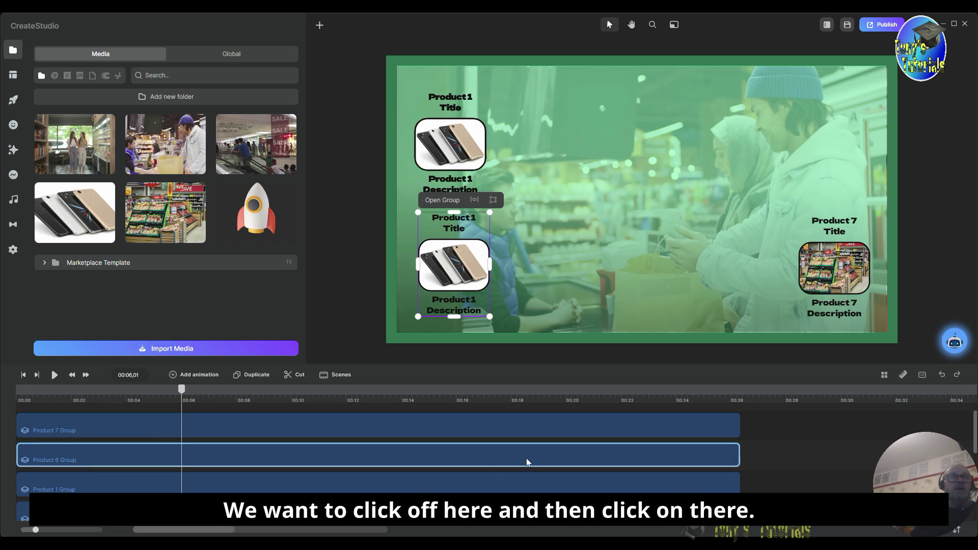
left_click(446, 402)
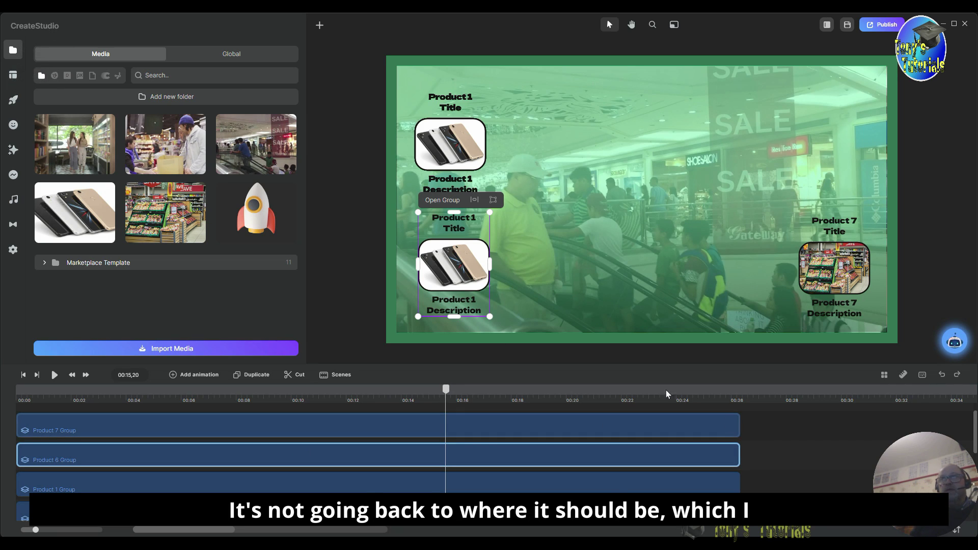
- Change the description and title texts of Product 6 Group to Product 6 Description and Product 6 Title
left_click(339, 147)
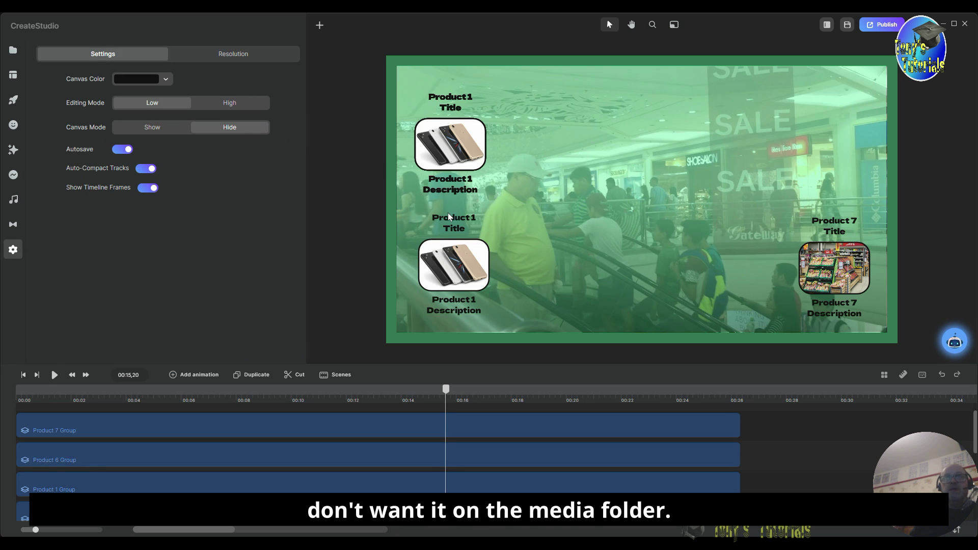
left_click(440, 261)
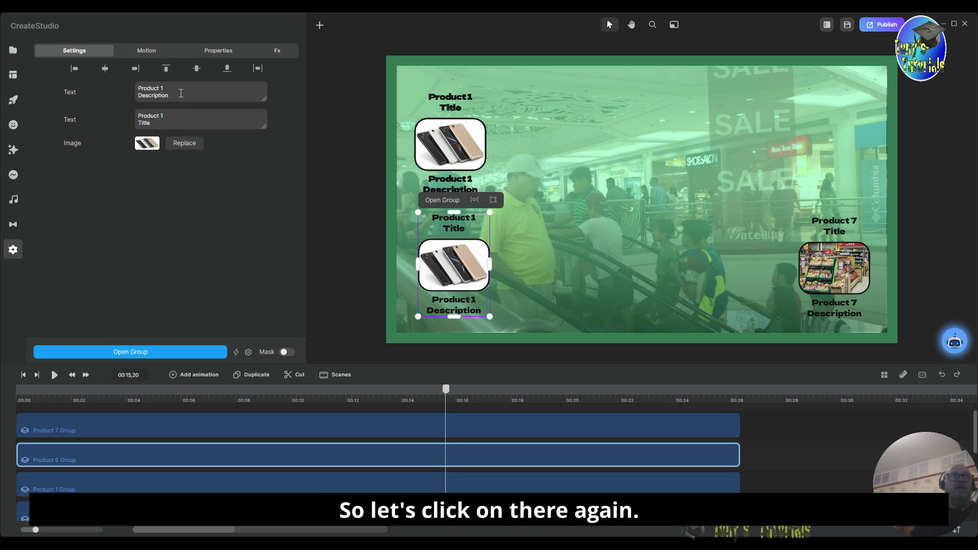
double_click(161, 89)
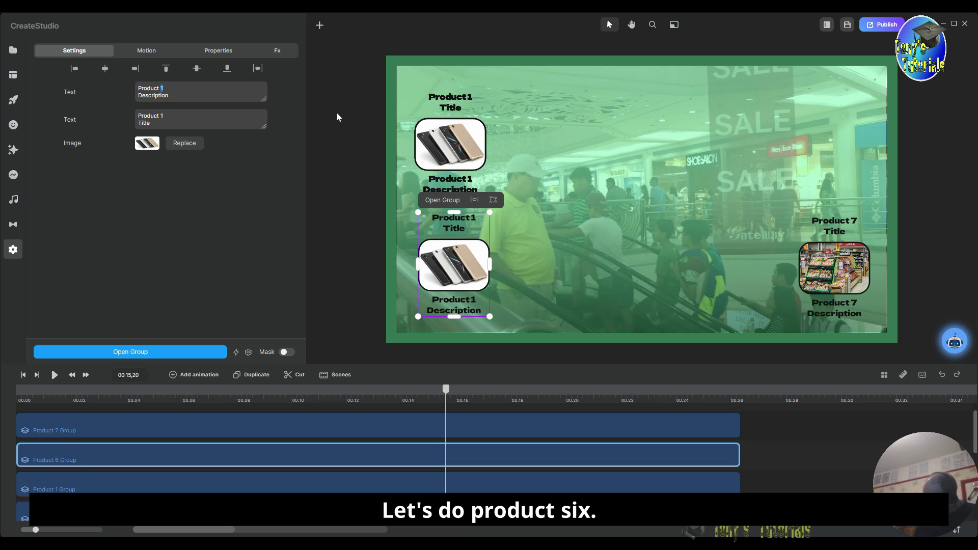
type("6")
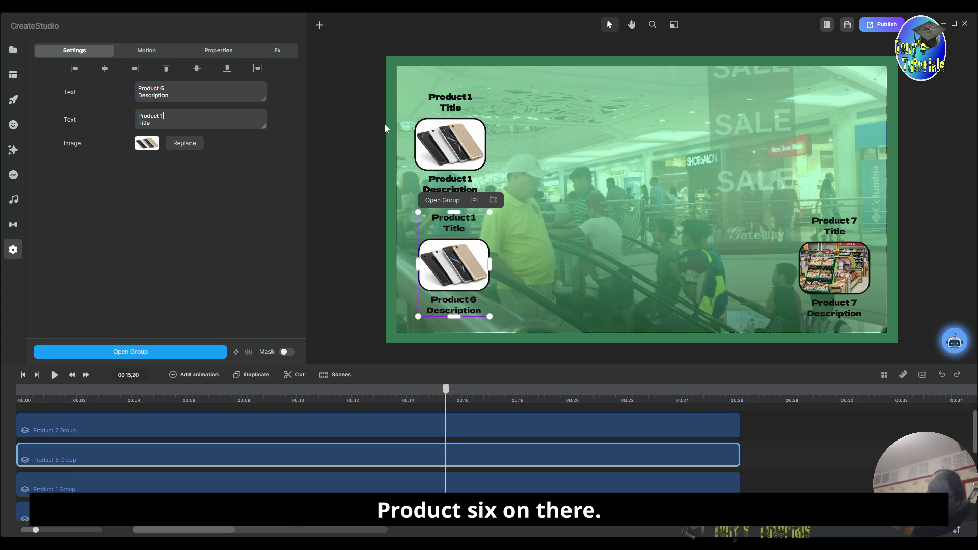
key("BackSpace")
type("6")
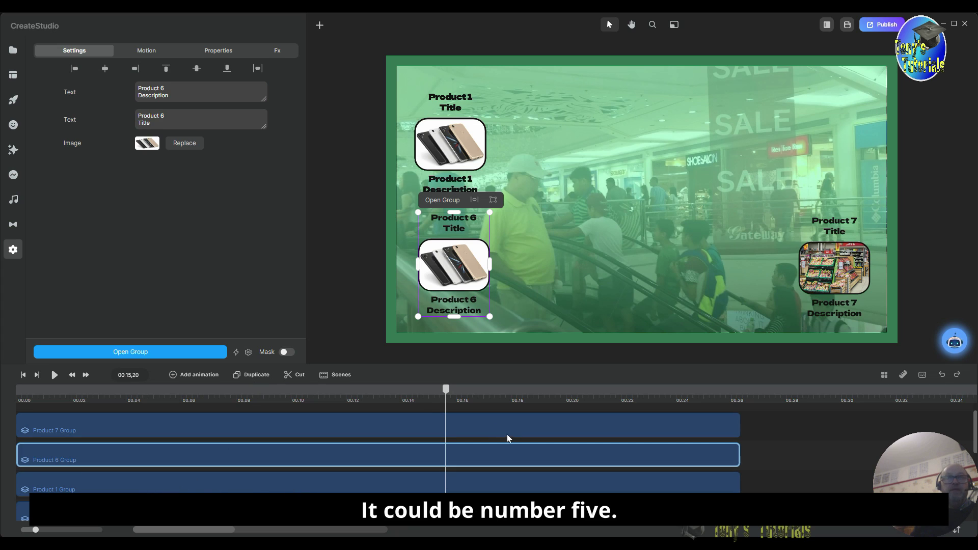
left_click(821, 465)
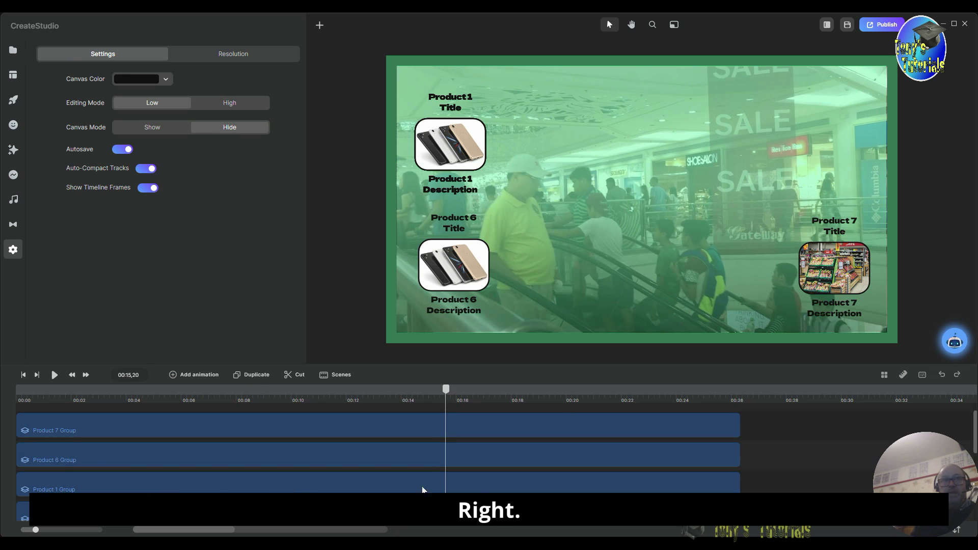
- Move the Product 1 Group copy directly below Product 6 Group in the timeline to the video's upper-right area, above the Product 7 image group
double_click(272, 483)
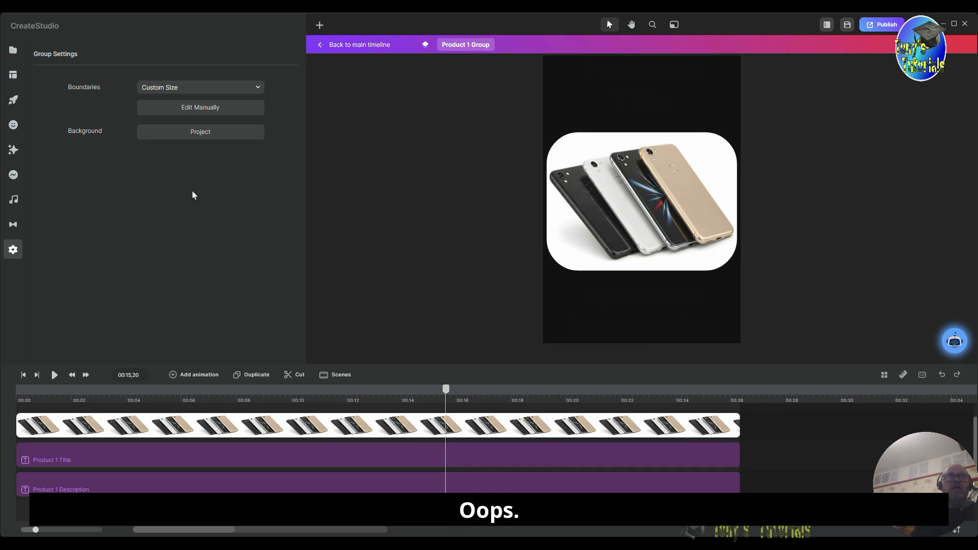
left_click(362, 45)
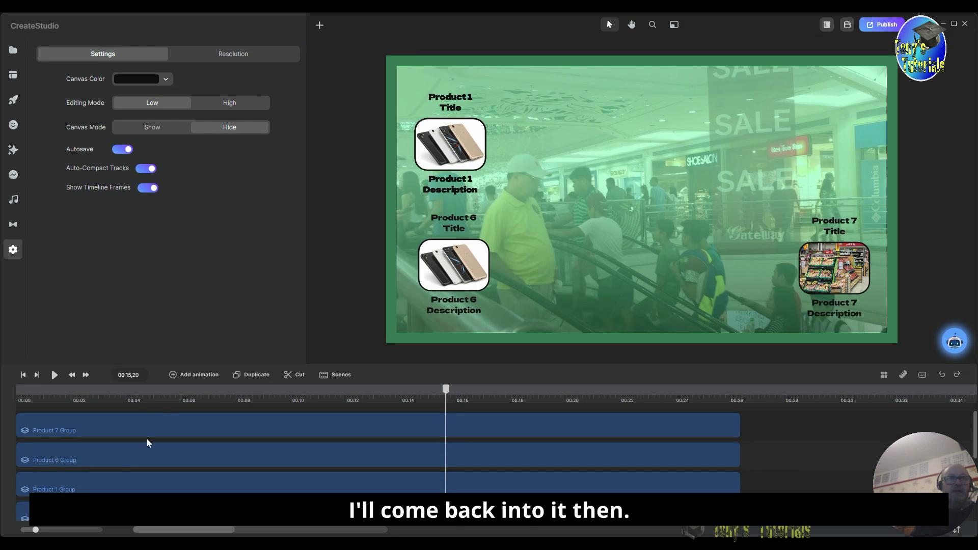
left_click(110, 490)
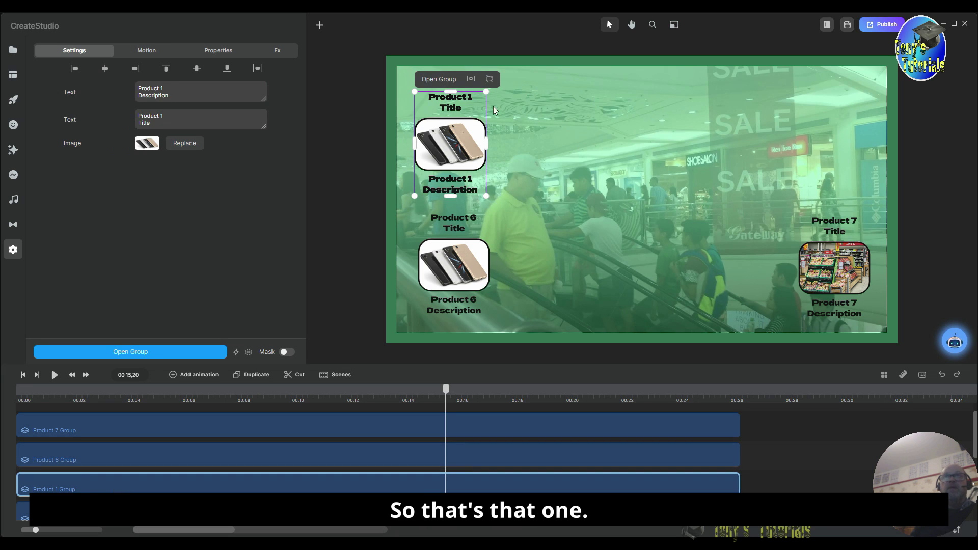
left_click_drag(451, 142, 833, 143)
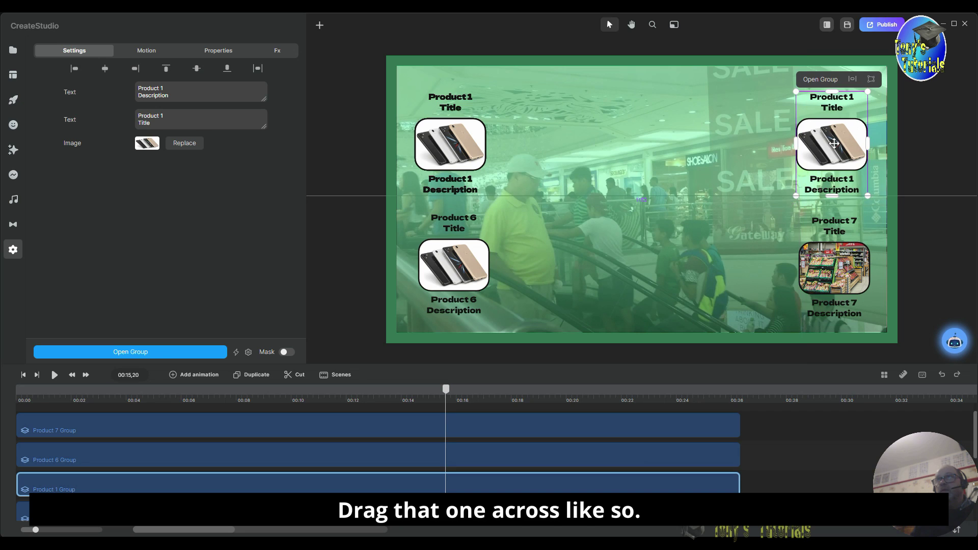
- Rename the upper-right Product 1 Group copy as Product 5 Group in the timeline
right_click(109, 484)
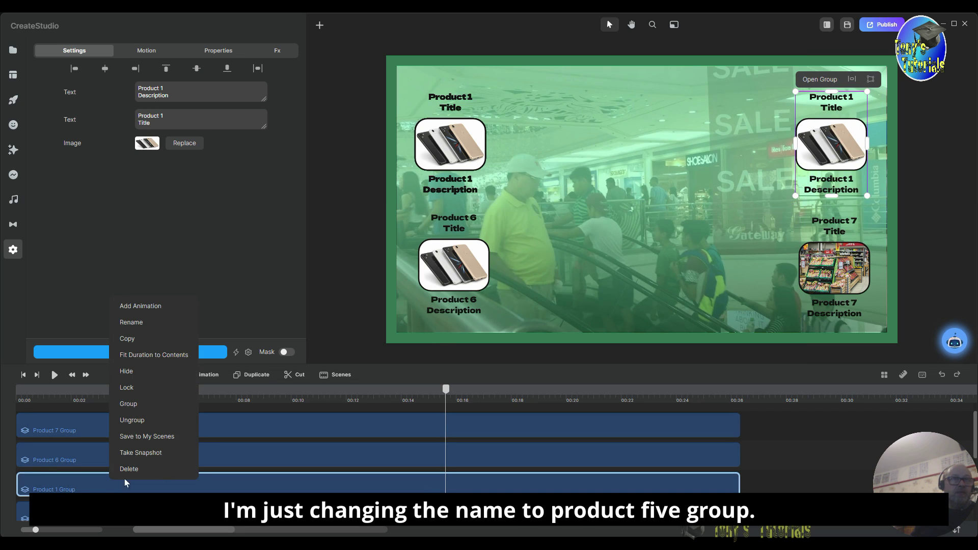
left_click(151, 329)
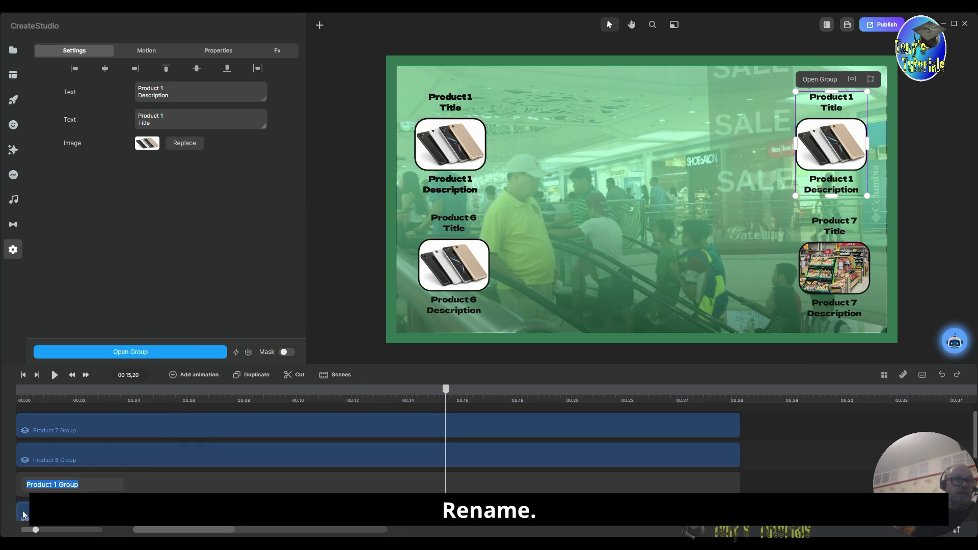
left_click(57, 485)
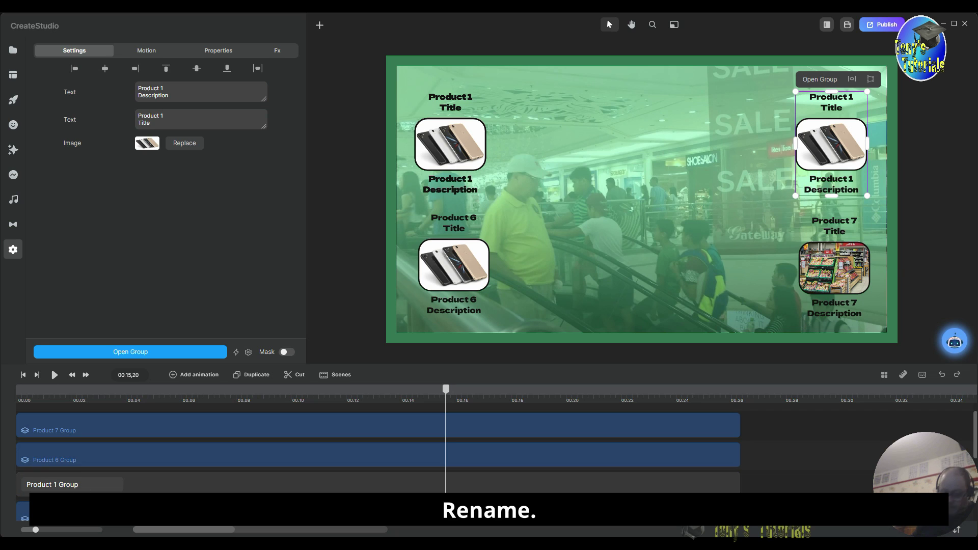
key("BackSpace")
type("5")
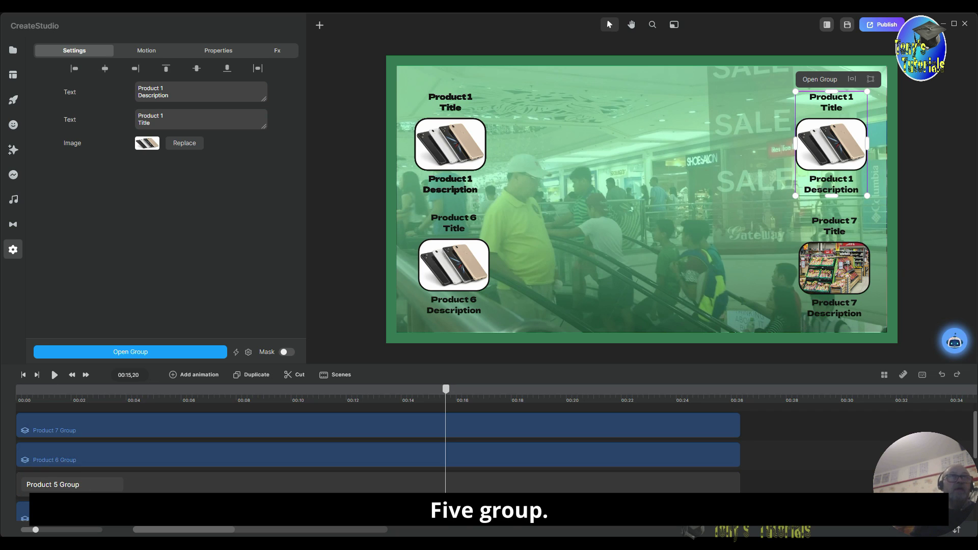
- Change the description and title texts of Product 5 Group to Product 5 Description and Product 5 Title
left_click(192, 86)
key("BackSpace")
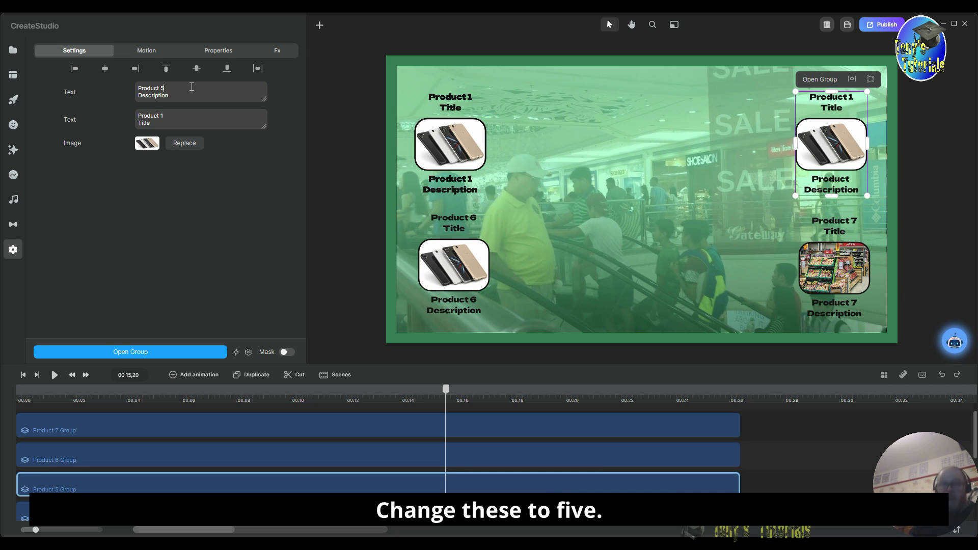
type("5")
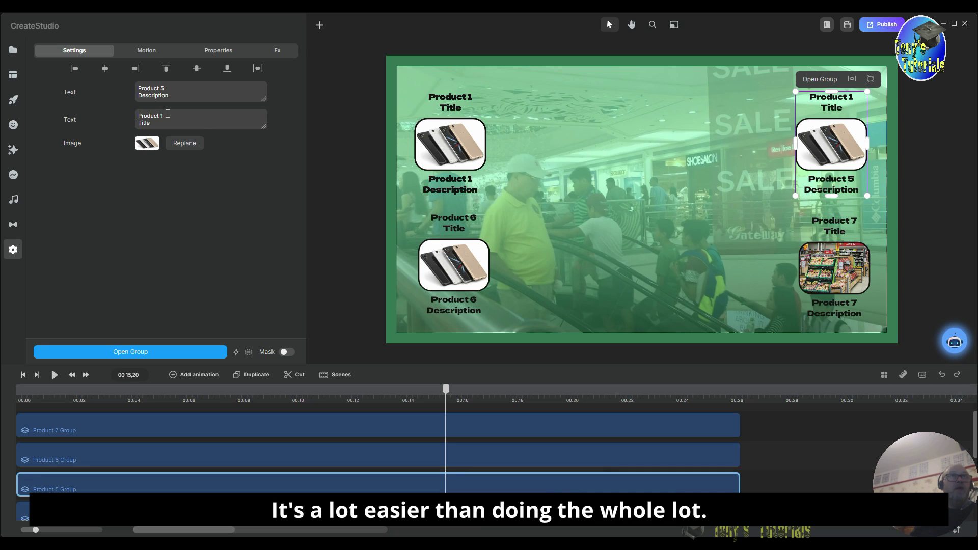
type(" 5")
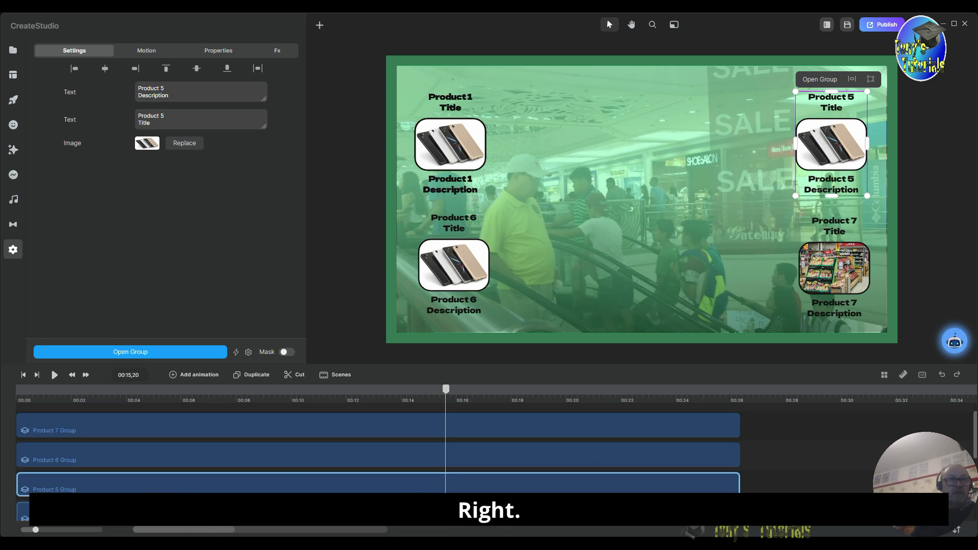
- Move the Product 1 Group copy below Product 5 Group in the timeline to beside Product 5 in the upper row, and rename it Product 4 Group
left_click(286, 512)
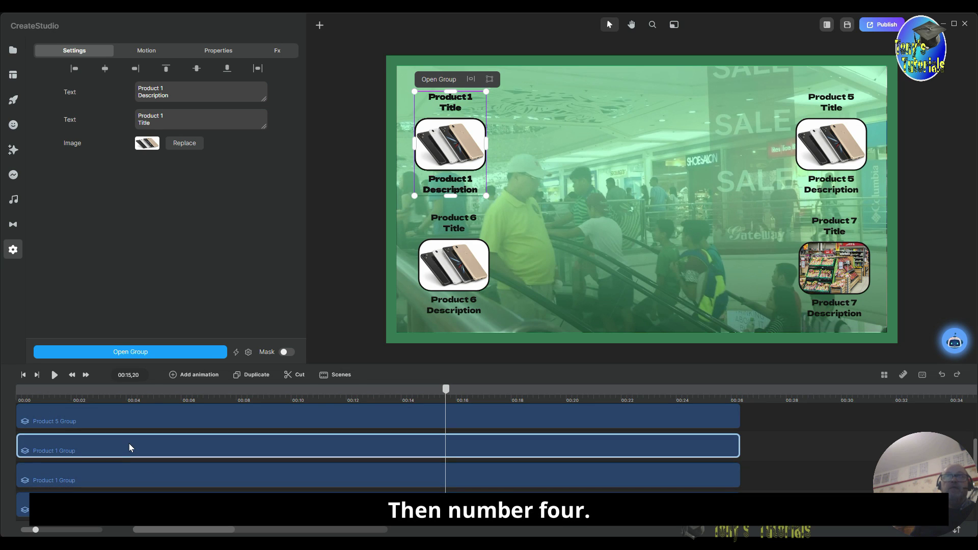
left_click_drag(473, 142, 718, 144)
right_click(69, 450)
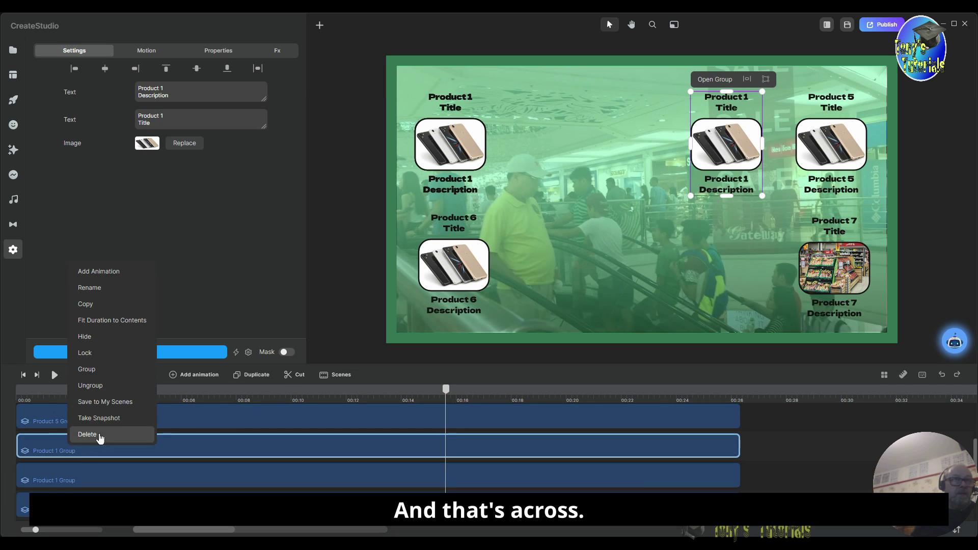
left_click(106, 295)
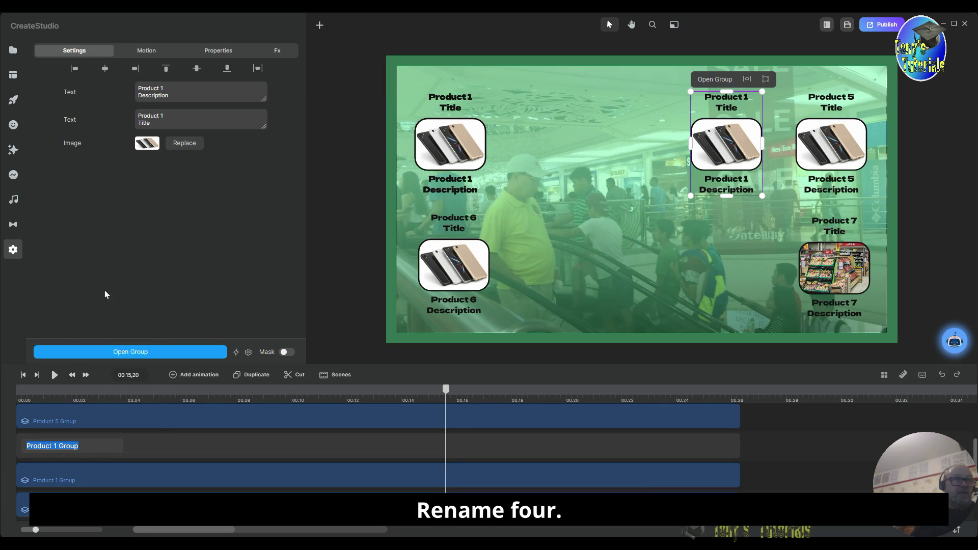
left_click(58, 446)
key("BackSpace")
type("4")
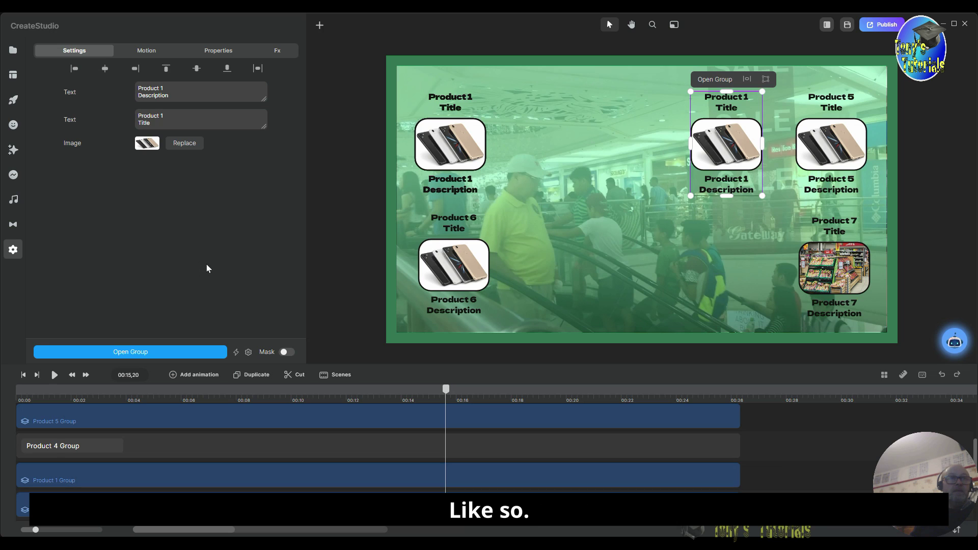
key("Return")
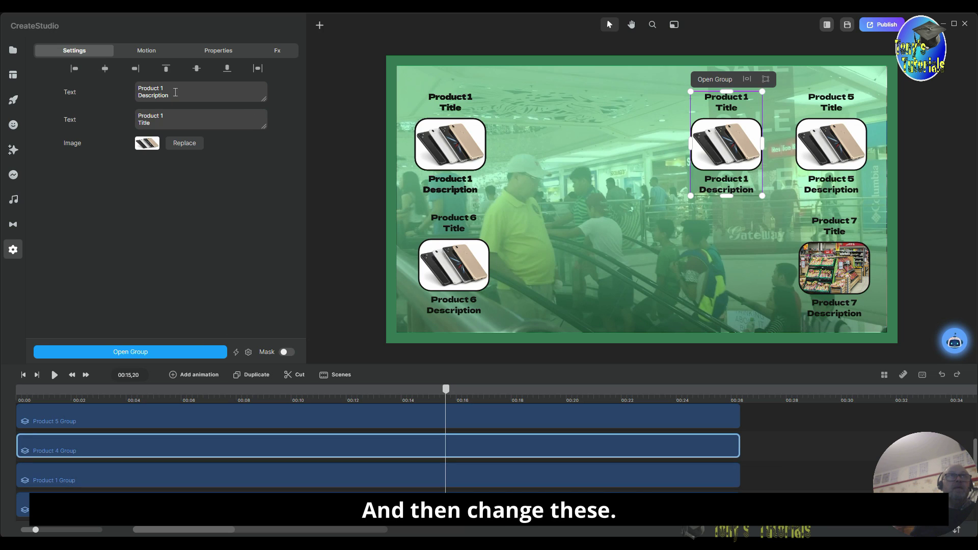
- Change the description and title texts of Product 4 Group to Product 4 Description and Product 4 Title
key("BackSpace")
type("44")
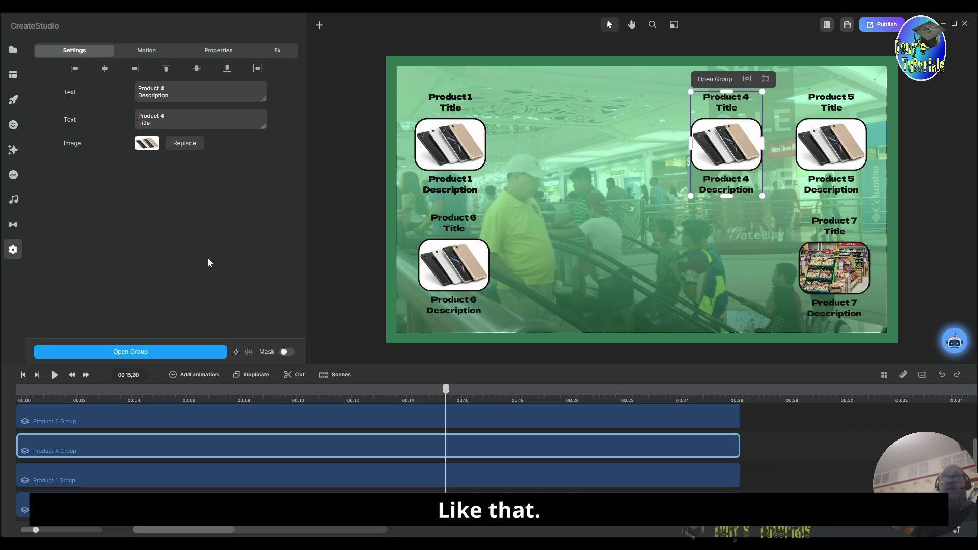
- Move the Product 1 Group copy below Product 4 Group in the timeline to beside Product 4 in the upper row, and rename it Product 3 Group
left_click(139, 475)
left_click_drag(451, 152, 632, 146)
right_click(72, 478)
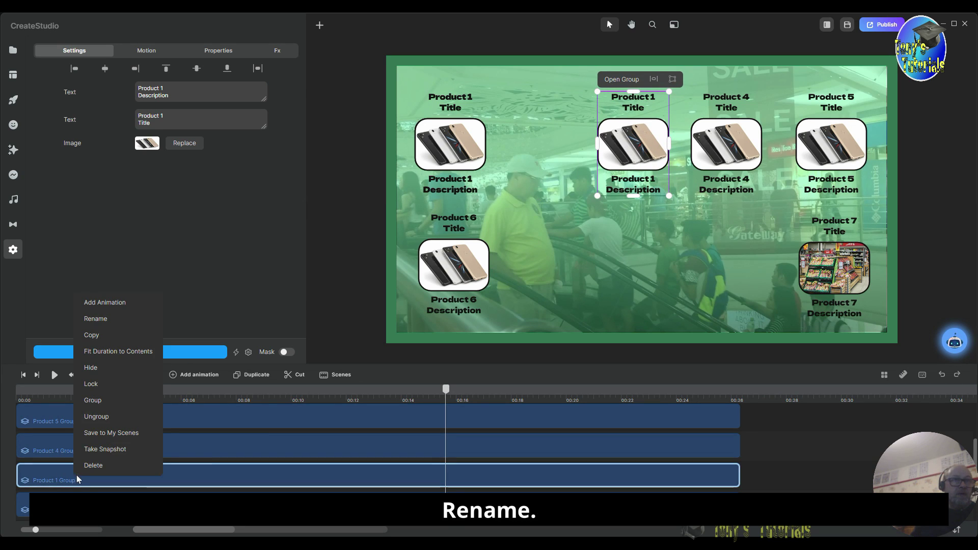
left_click(112, 320)
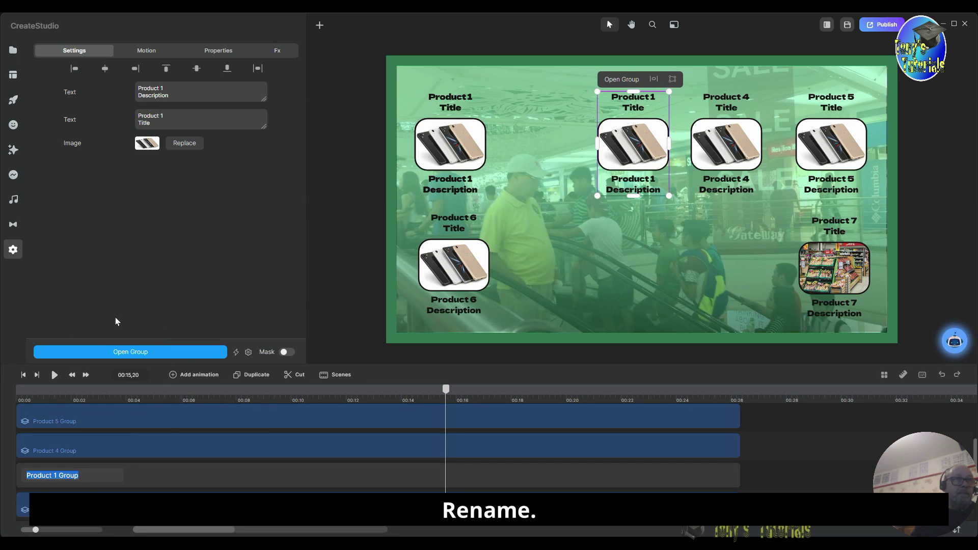
left_click(59, 475)
key("BackSpace")
type("3")
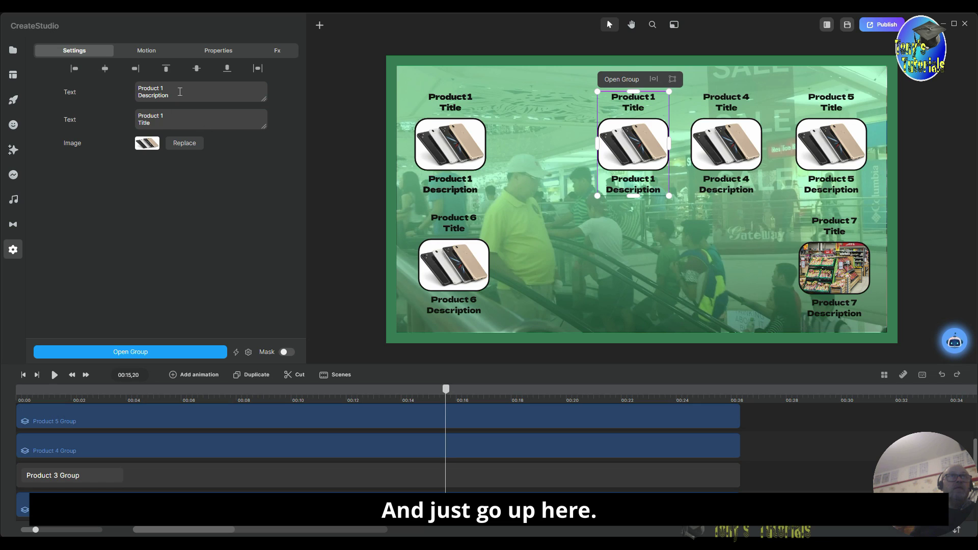
key("Return")
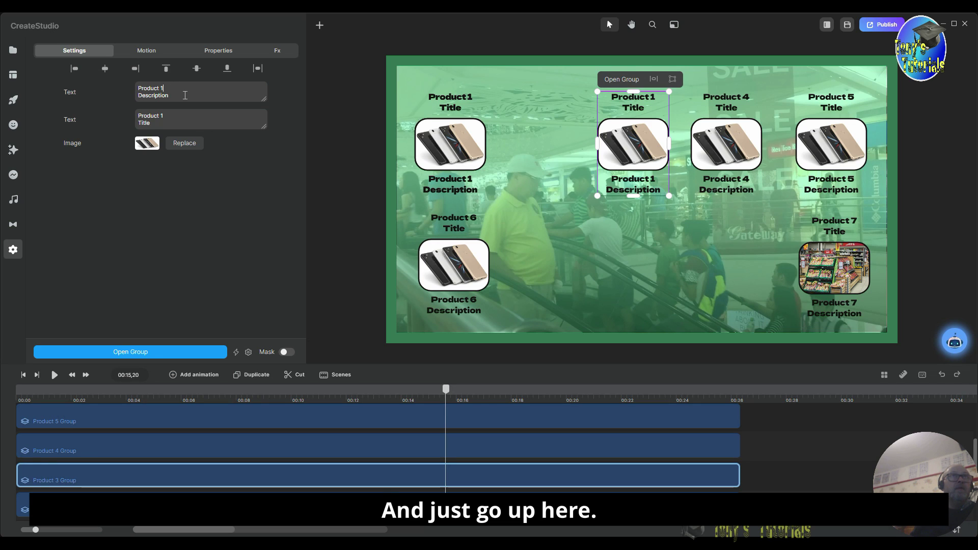
- Change the description and title texts of Product 3 Group to Product 3 Description and Product 3 Title
key("BackSpace")
type("3")
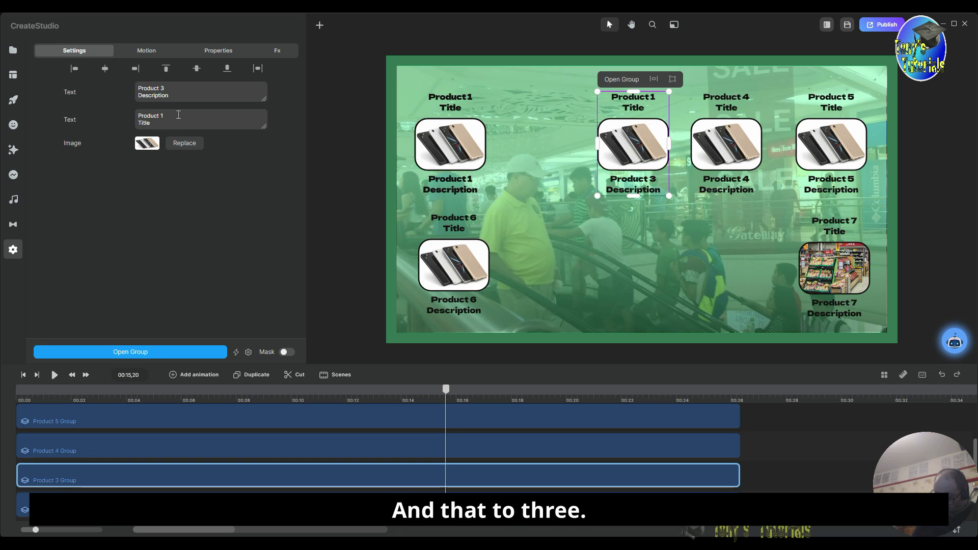
left_click(179, 115)
key("BackSpace")
type("3")
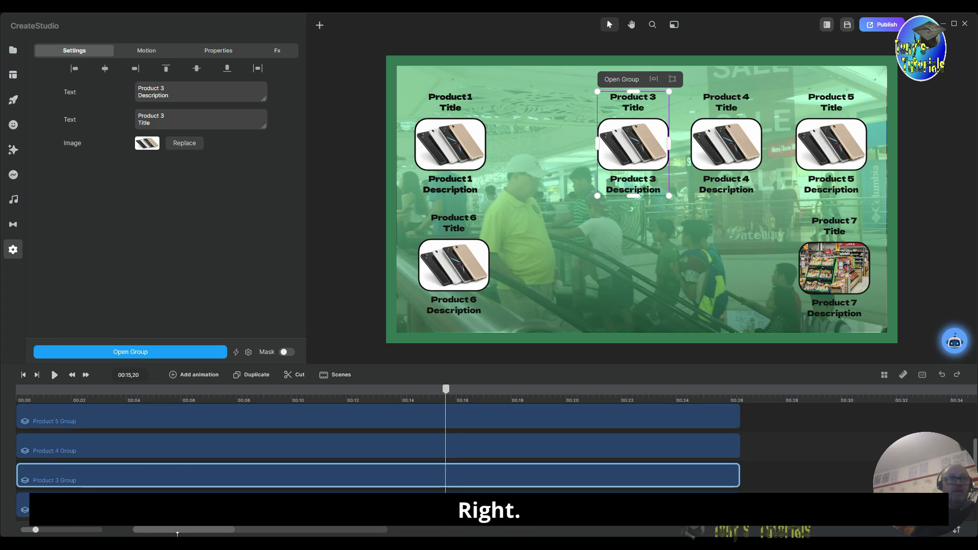
- Move the Product 1 Group copy below Product 3 Group in the timeline to between Products 1 and 3, and rename it Product 2 Group
left_click(229, 443)
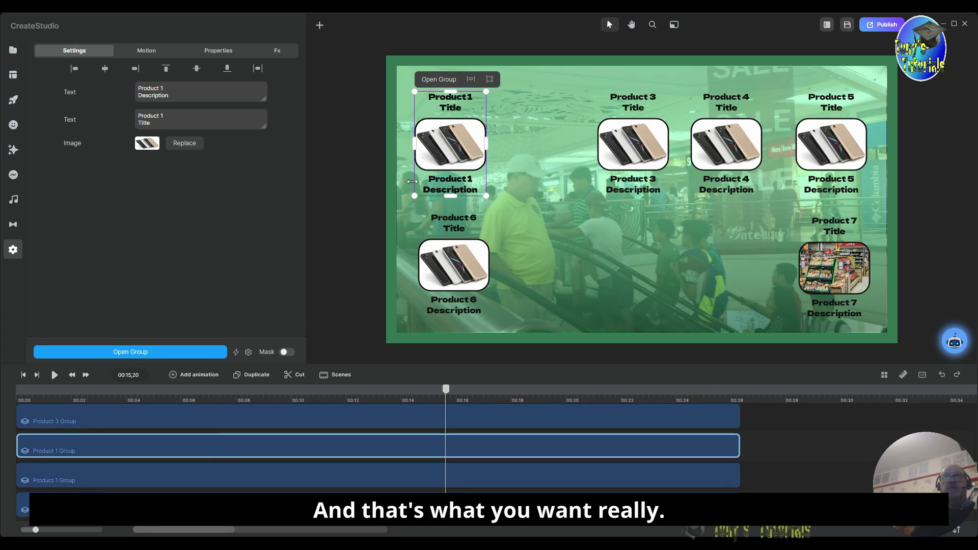
left_click_drag(453, 153, 546, 155)
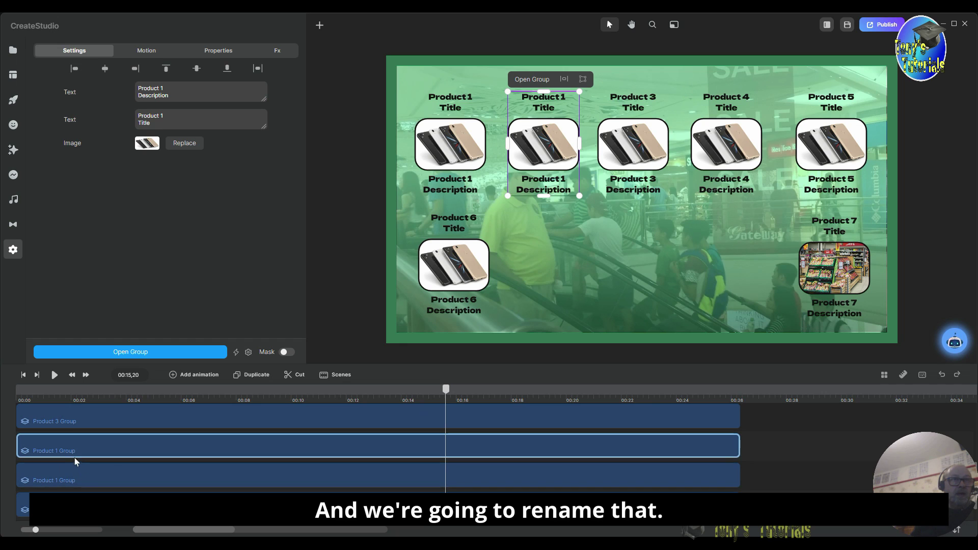
right_click(88, 447)
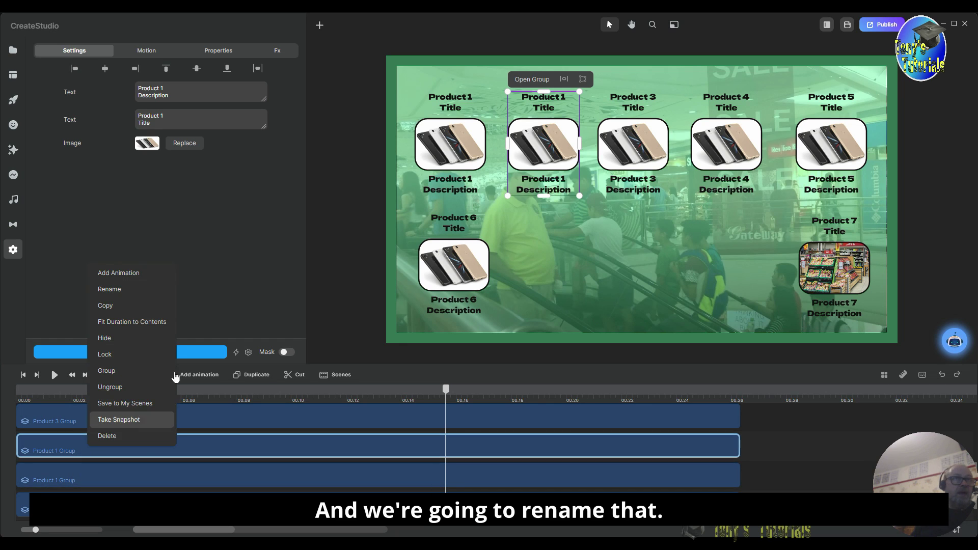
left_click(130, 294)
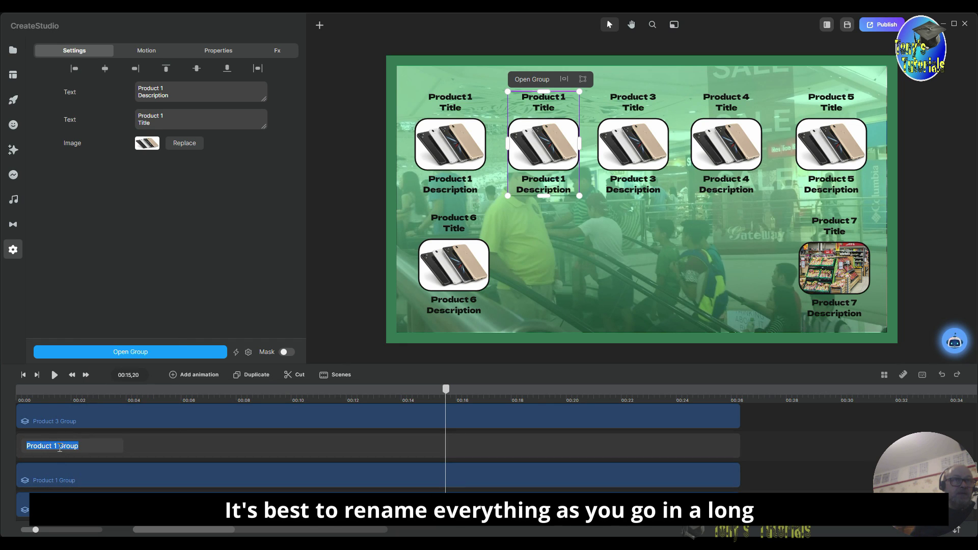
left_click(59, 447)
key("BackSpace")
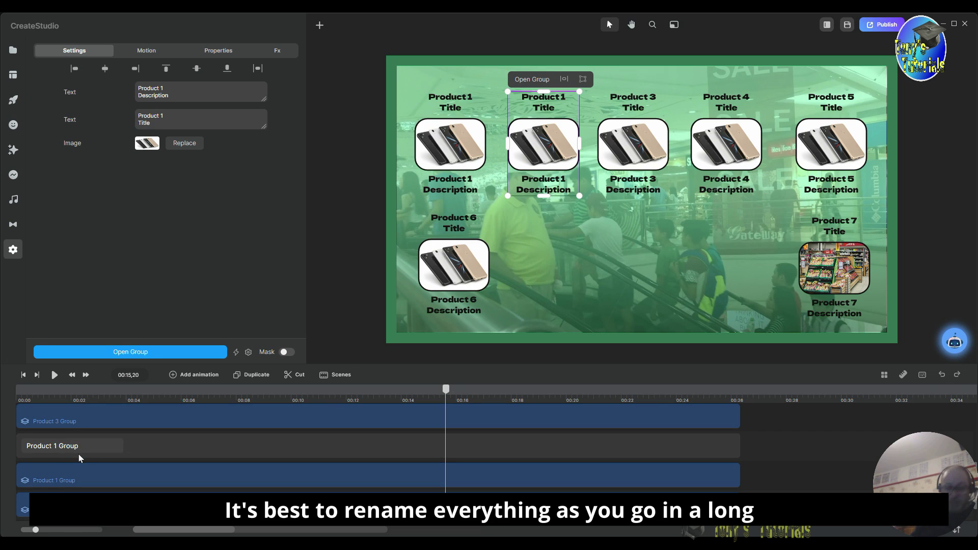
type("2")
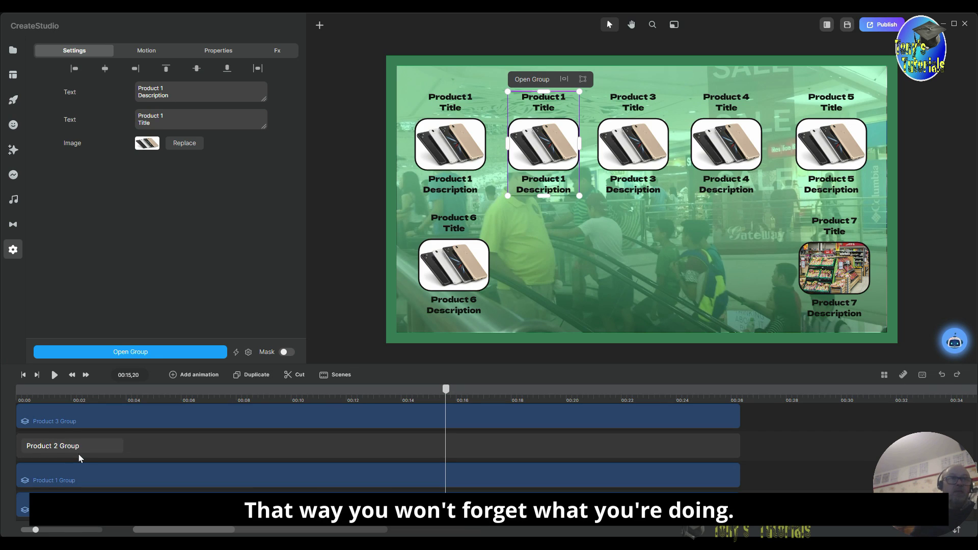
- Change the description and title texts of Product 2 Group to Product 2 Description and Product 2 Title
left_click(175, 86)
key("BackSpace")
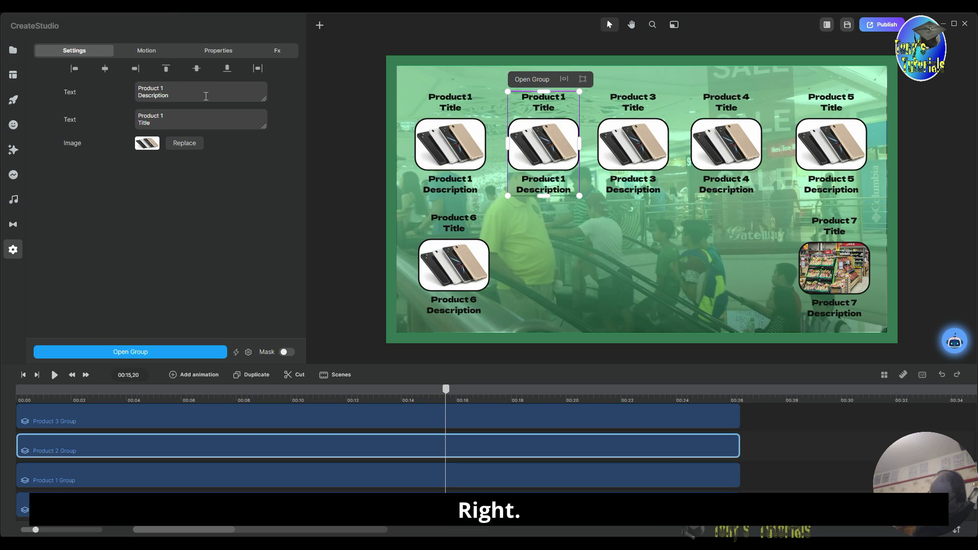
type("2")
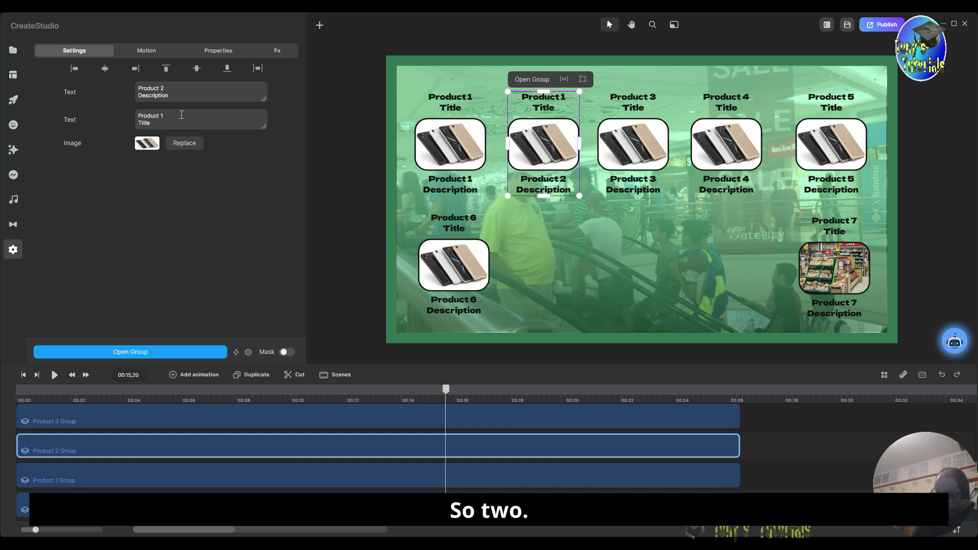
type("2")
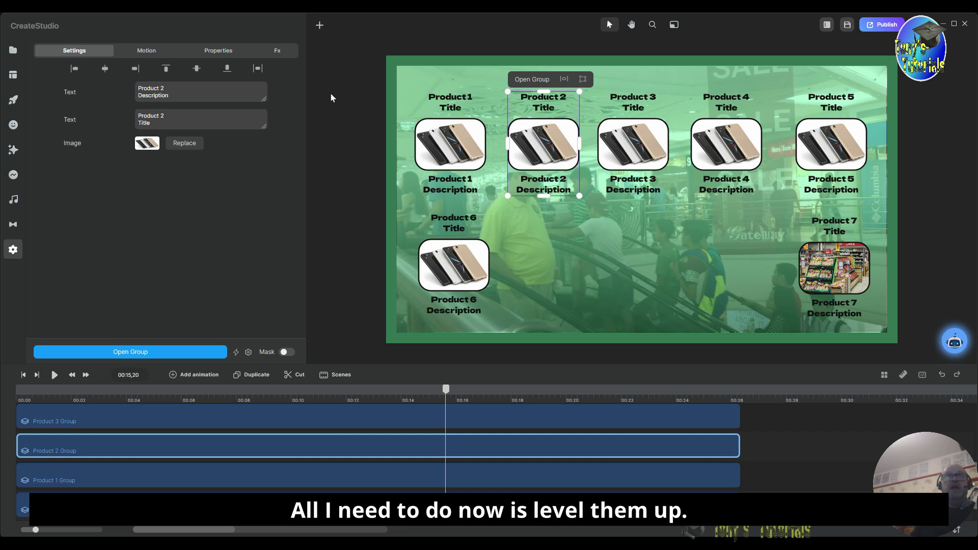
- Distribute Products 1 to 5 evenly across the upper row, and align Products 6 and 7 with each other by their vertical centres
left_click_drag(336, 80, 913, 205)
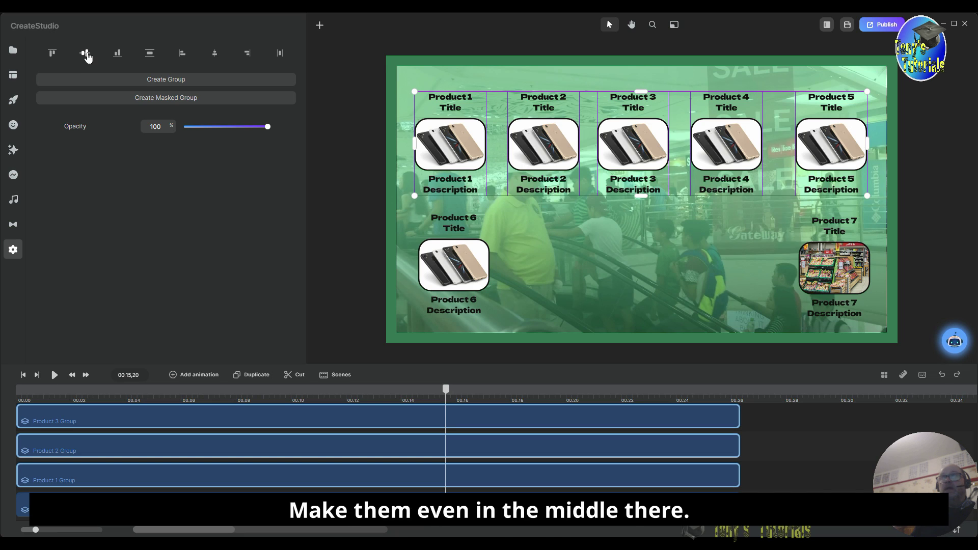
left_click(279, 54)
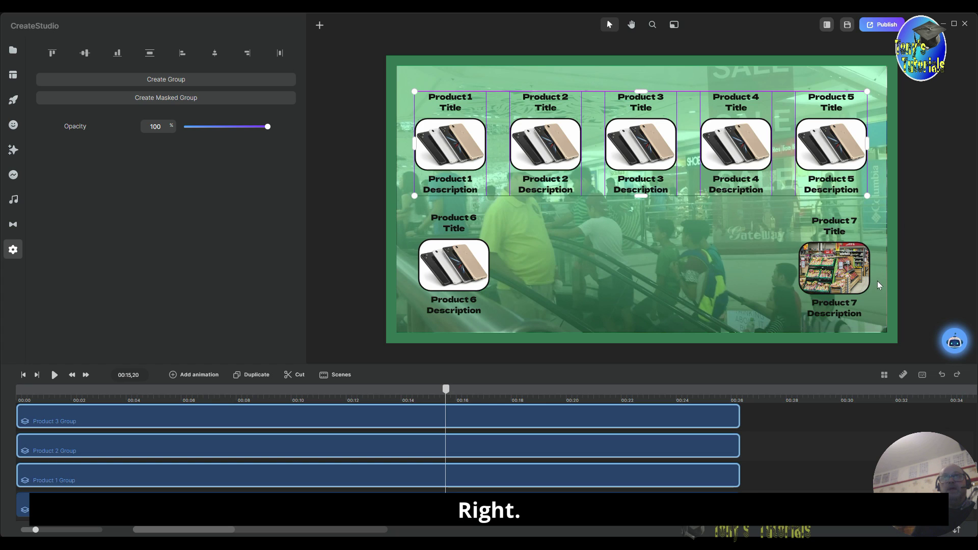
left_click_drag(339, 199, 915, 332)
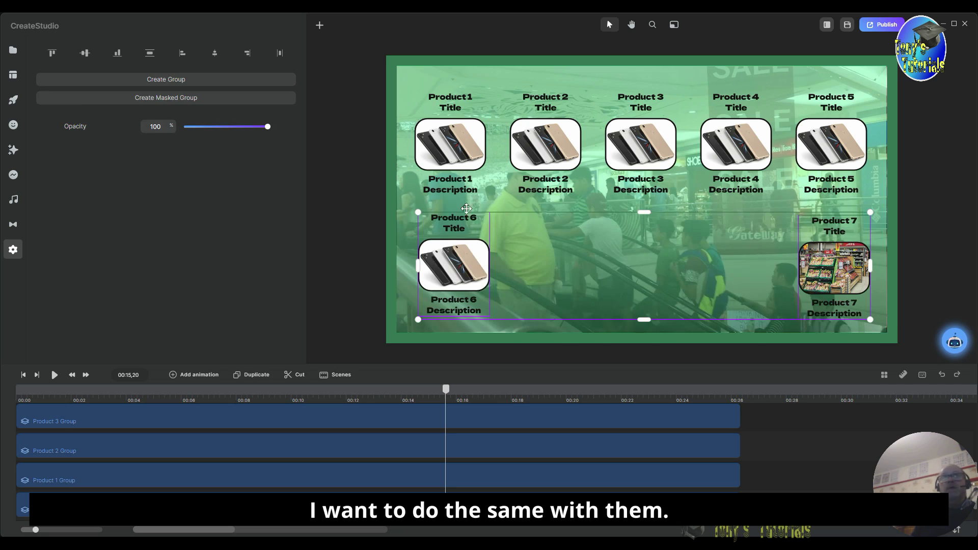
left_click(86, 53)
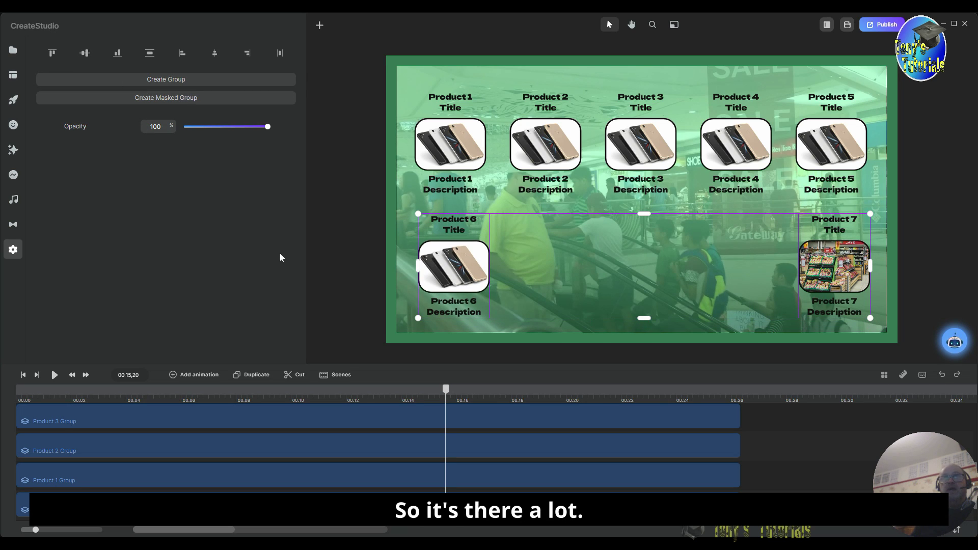
mouse_move(385, 20)
left_mouse_down()
mouse_move(384, 45)
mouse_move(384, 23)
left_mouse_up()
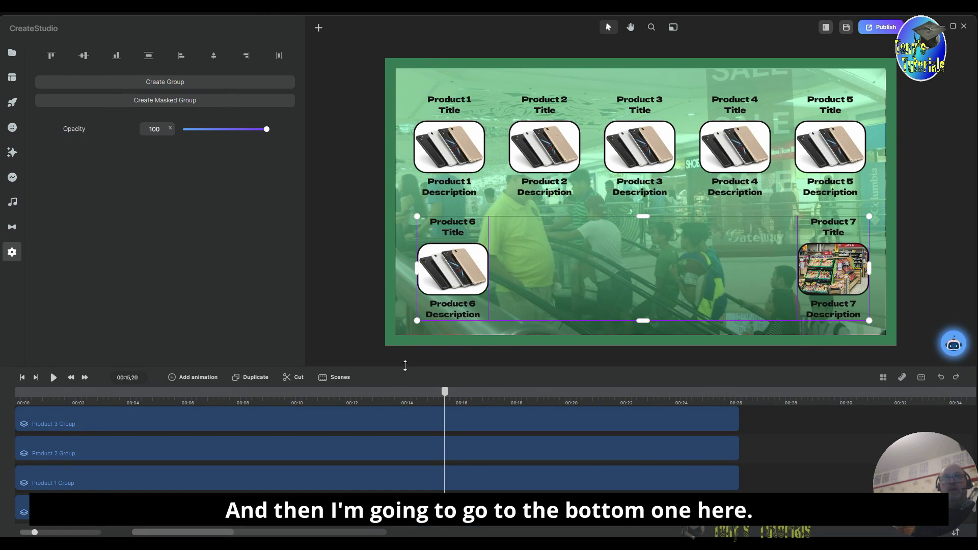
- Align Product 1 with Product 6 and Product 5 with Product 7 by their horizontal centres
left_click_drag(400, 356, 498, 49)
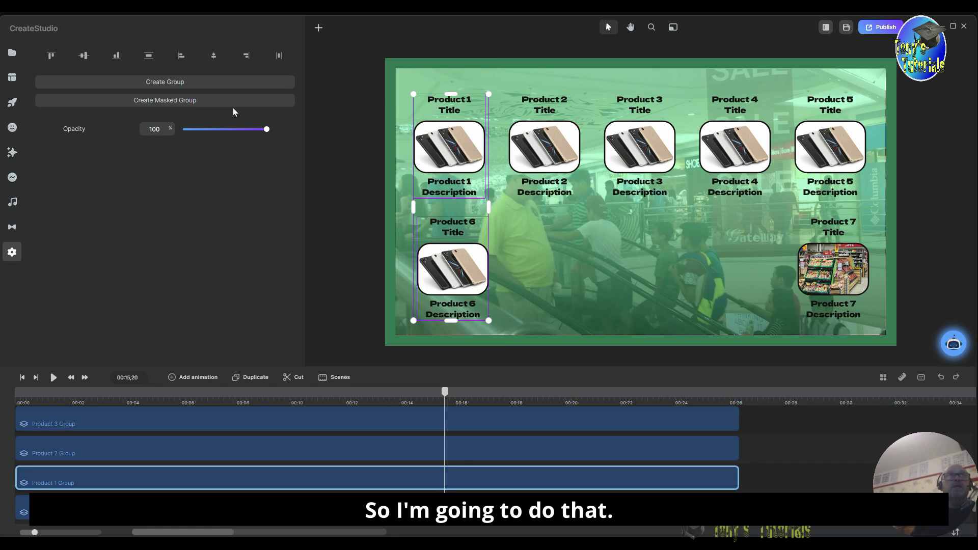
left_click(214, 58)
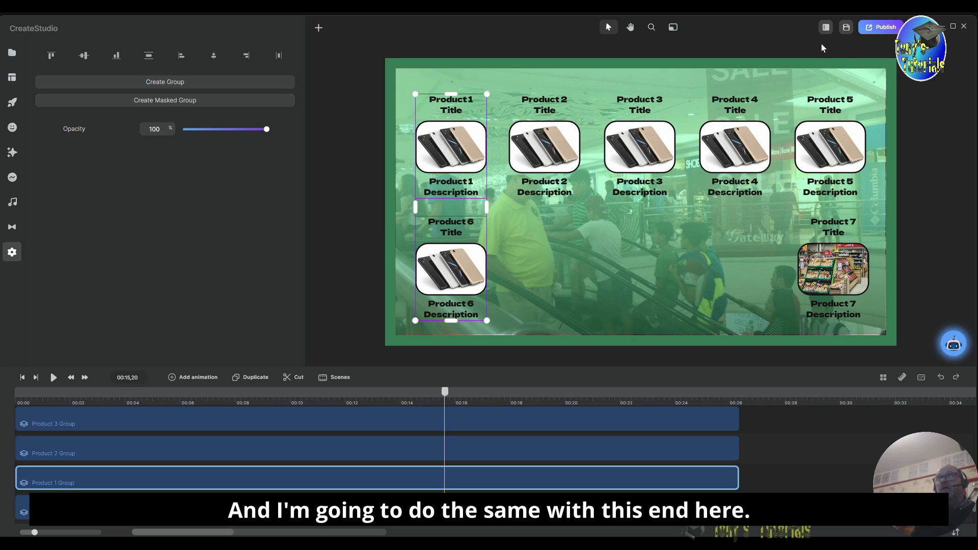
left_click_drag(790, 362, 900, 23)
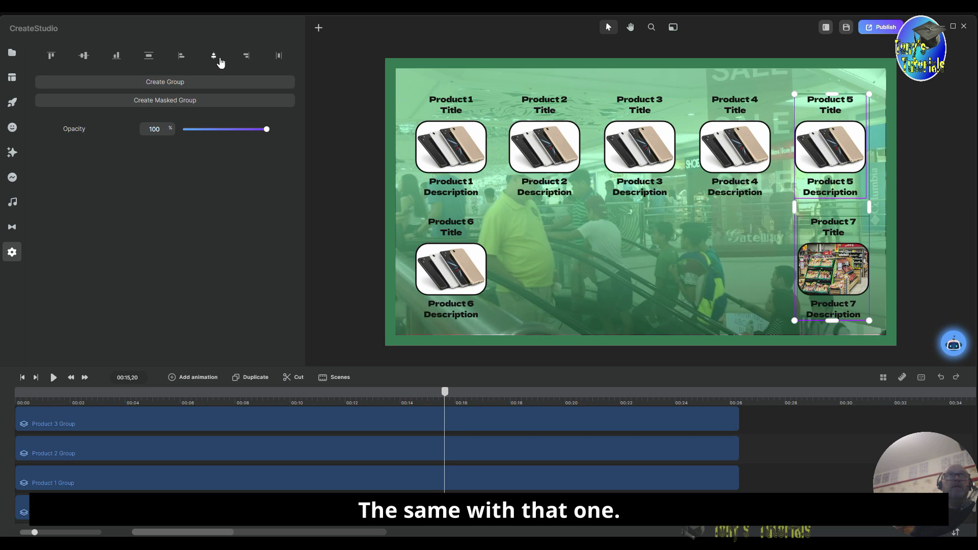
left_click(215, 57)
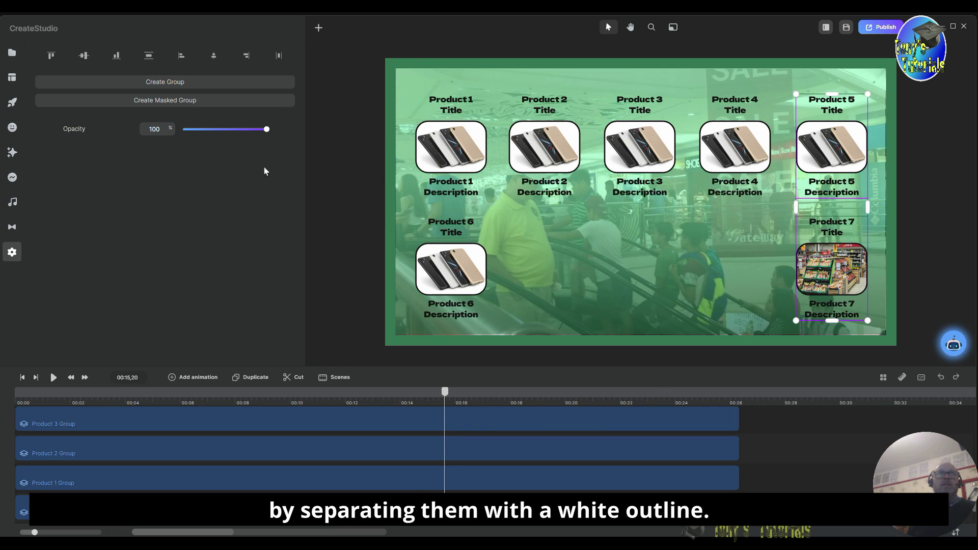
- Add a rectangle and resize it to a tall frame at about 20% scale that encloses Product 1 and Product 6
left_click(319, 29)
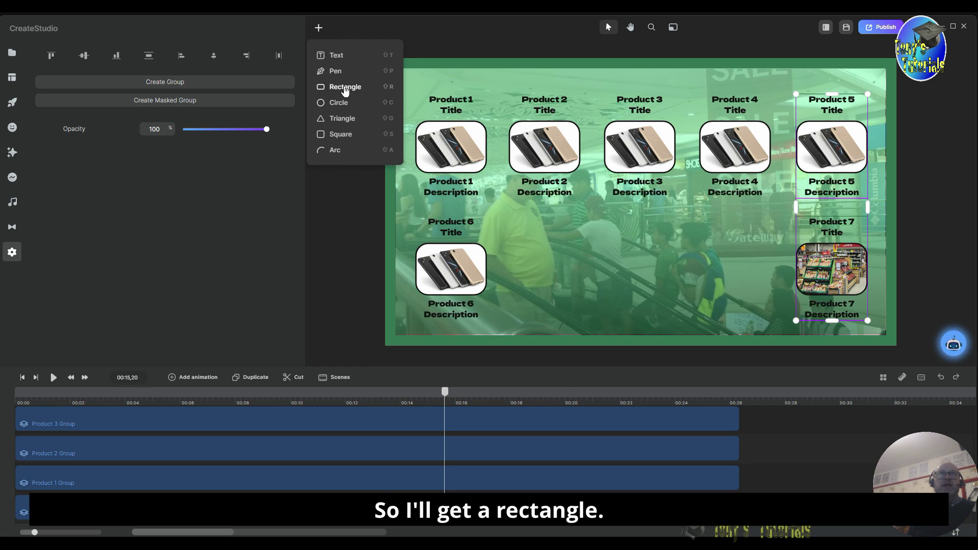
left_click(345, 87)
left_click(724, 230)
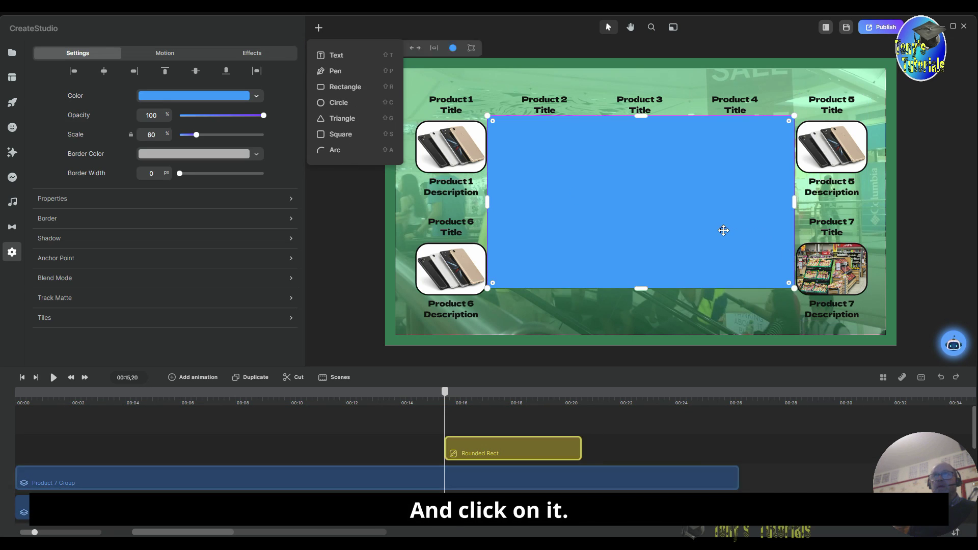
left_click_drag(794, 202, 614, 202)
left_click_drag(551, 203, 466, 162)
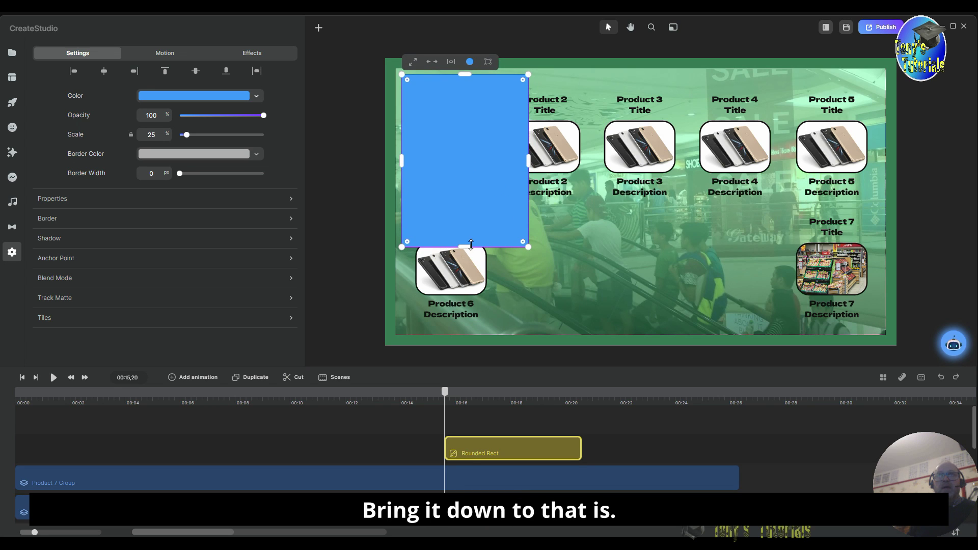
left_click_drag(467, 250, 467, 330)
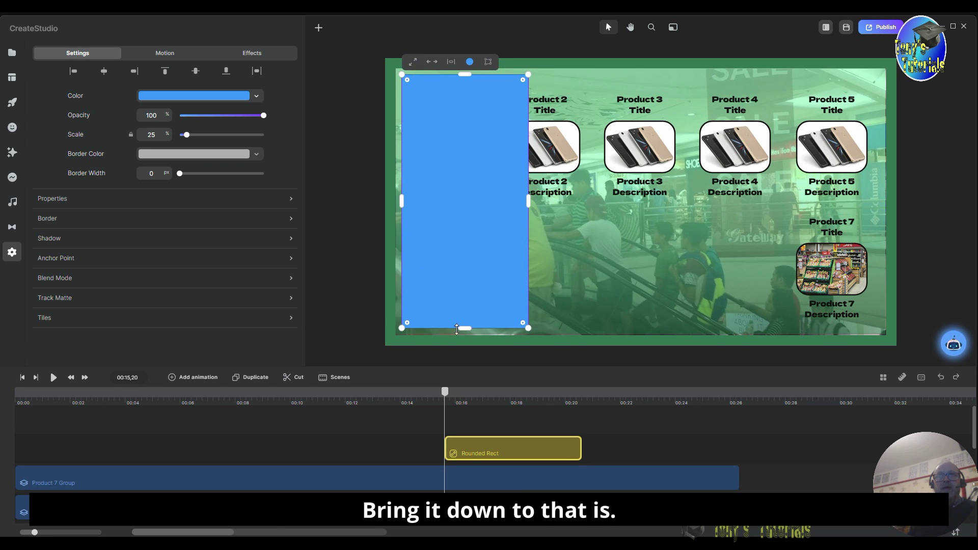
left_click_drag(526, 202, 502, 220)
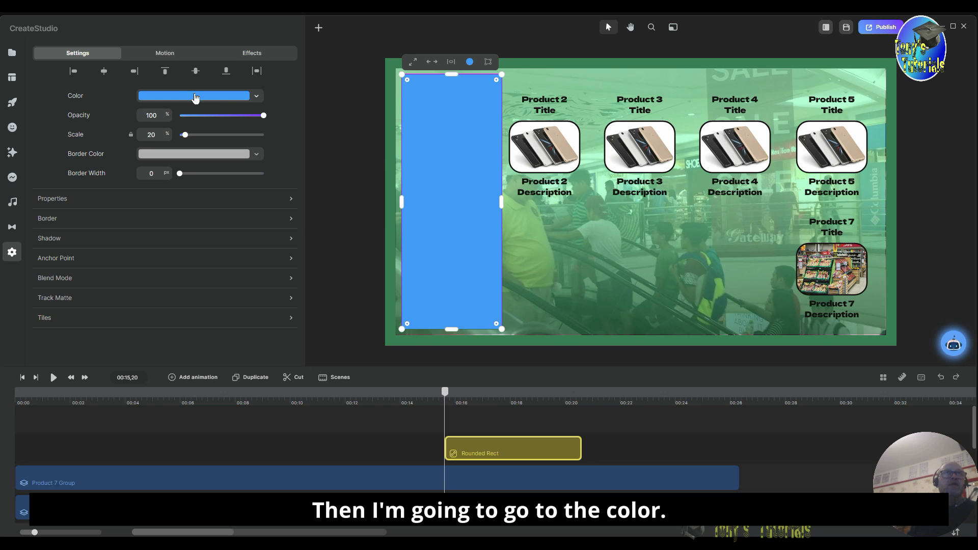
- Make the rectangle's fill fully transparent and give it a white border (f9f9f9) with a width of 10 px
left_click(196, 97)
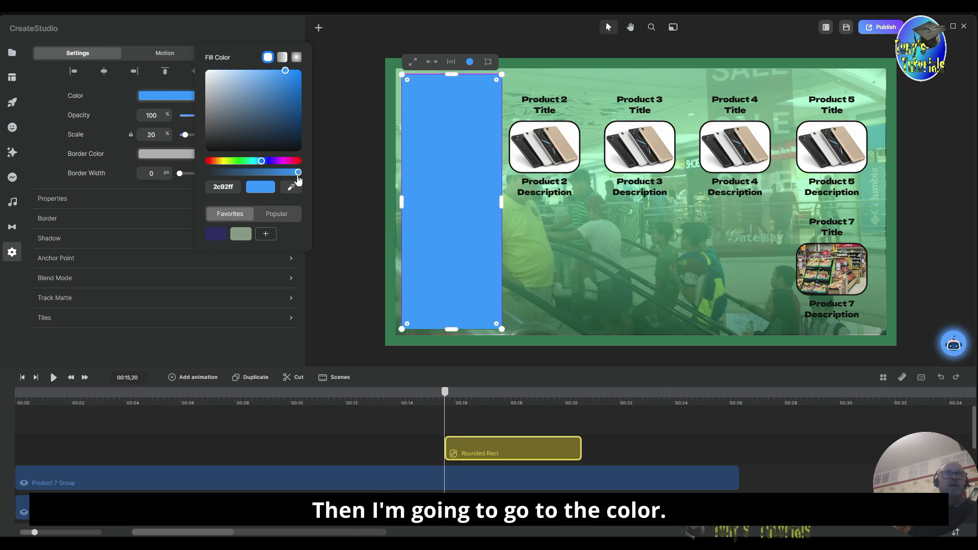
left_click_drag(298, 175, 199, 177)
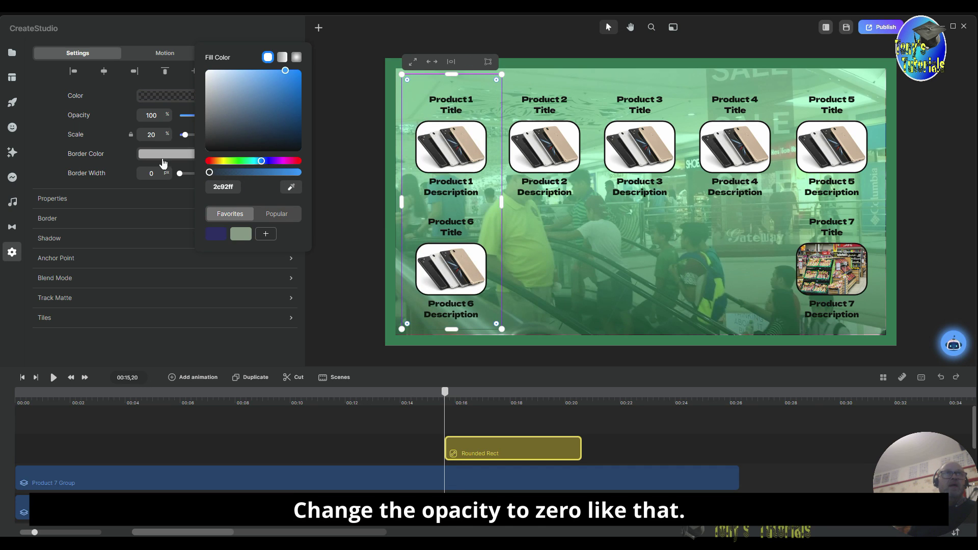
left_click(164, 161)
left_click(165, 158)
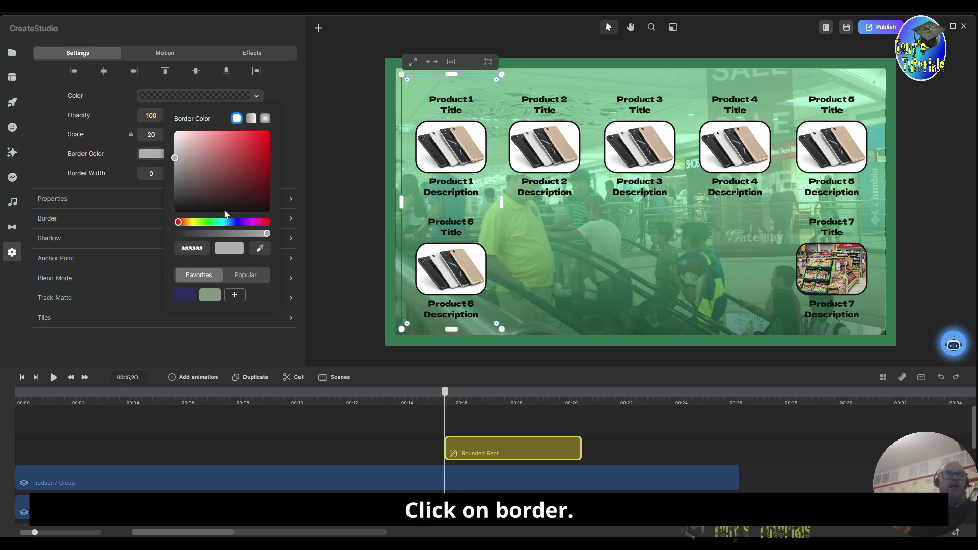
left_click_drag(175, 159, 175, 135)
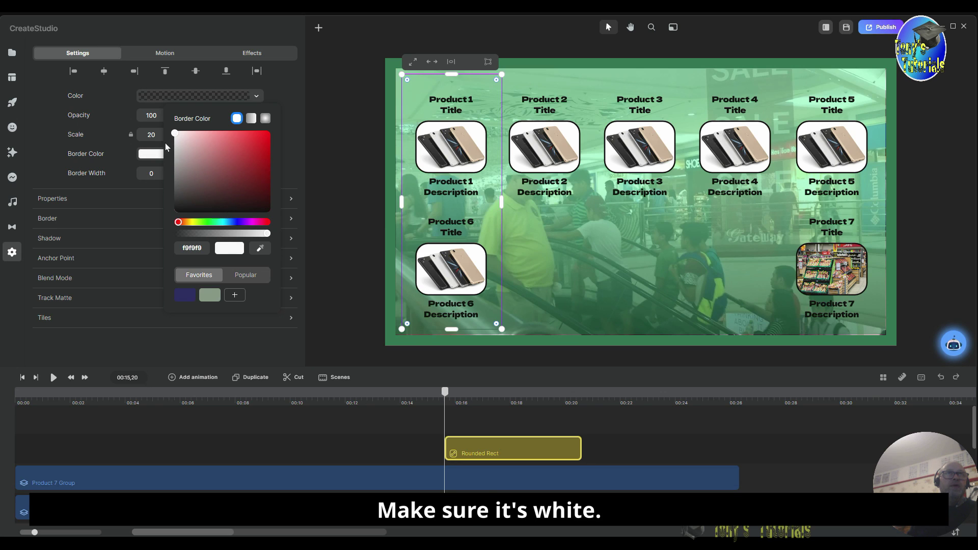
left_click(154, 174)
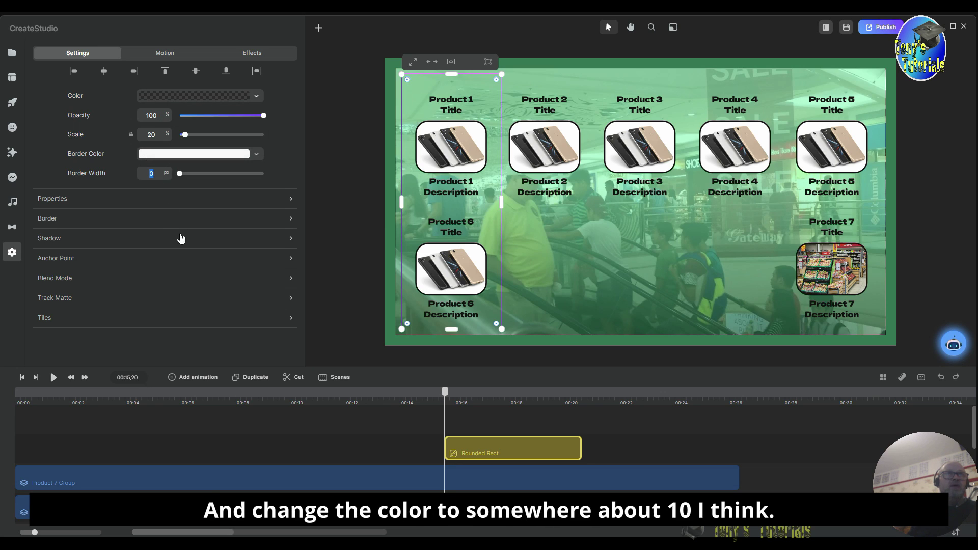
type("10")
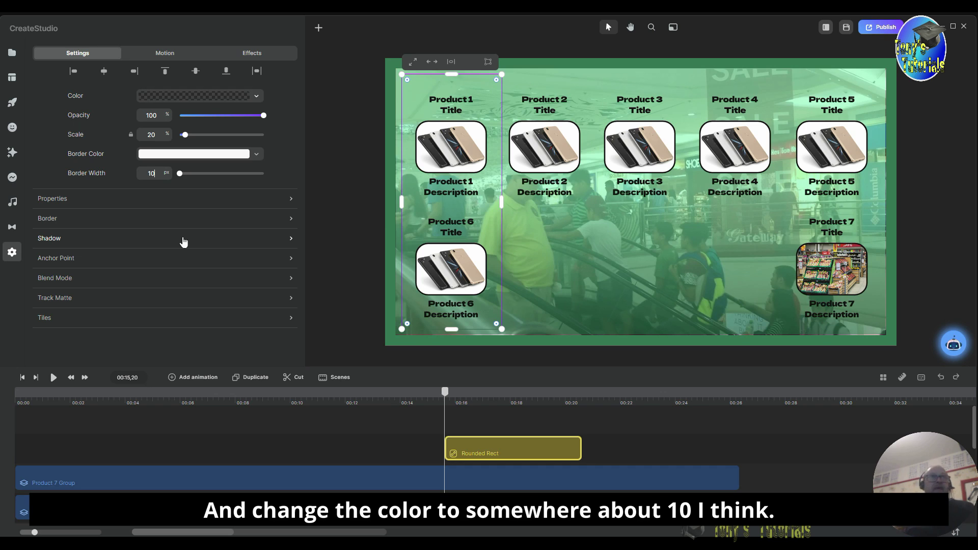
- Move the white-bordered rectangle's layer to the start of the timeline and extend it to roughly the end of the Product 7 Group layer
key("Return")
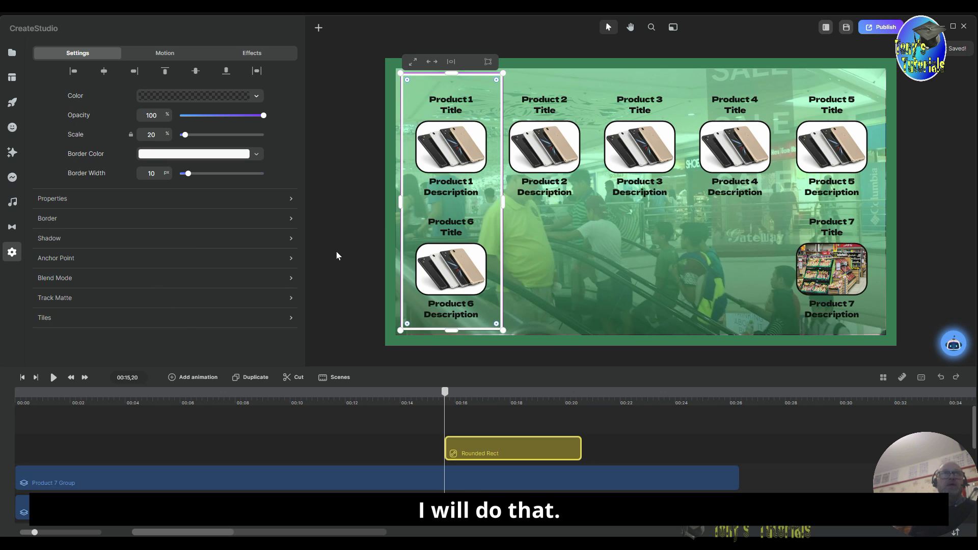
left_click_drag(525, 450, 38, 454)
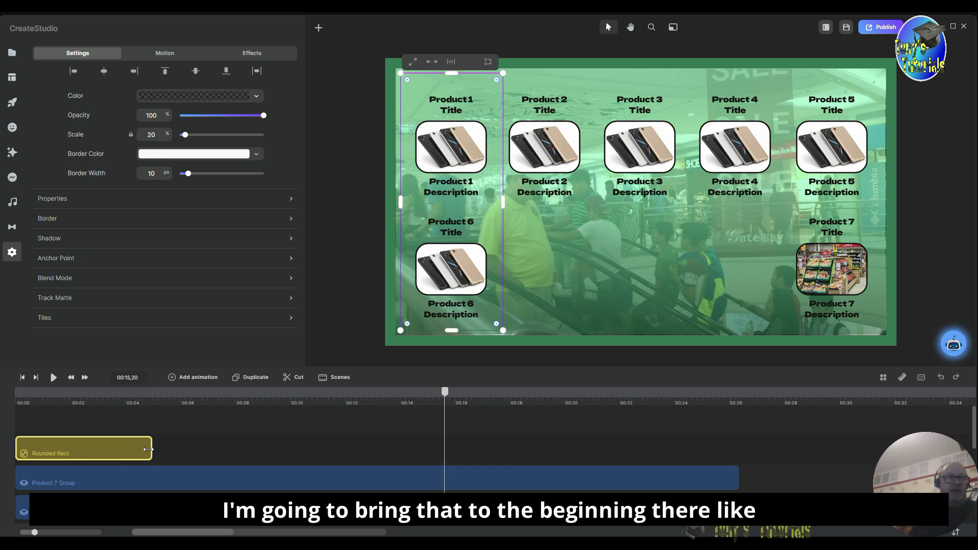
left_click_drag(295, 455, 741, 448)
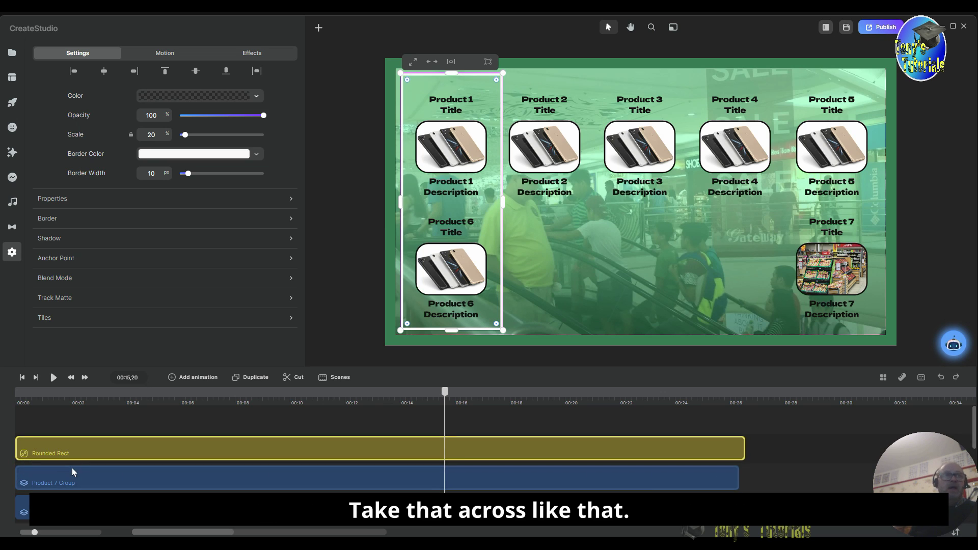
- Open the Rounded Rect layer's name for editing, enter "wHITE oUTLINE", and clear the wrongly capitalised text
right_click(92, 452)
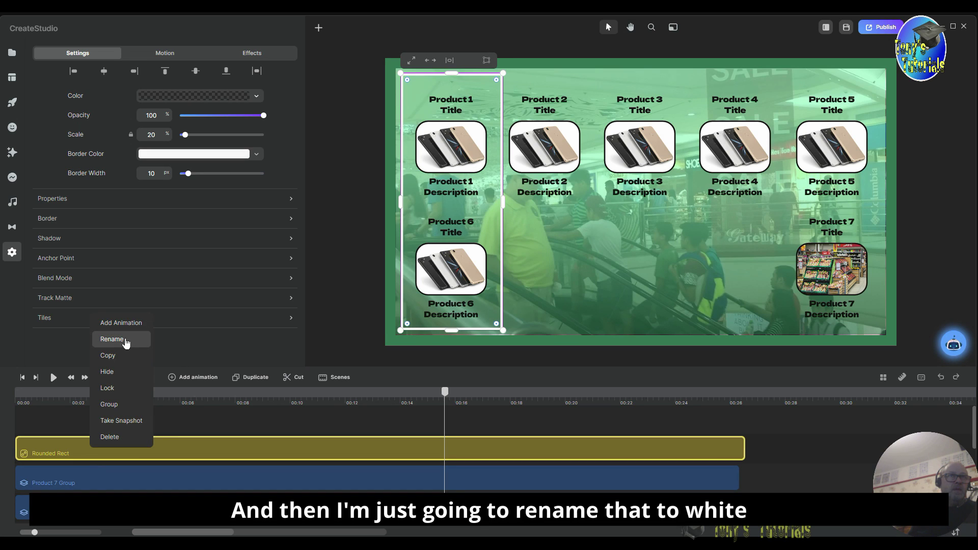
left_click(126, 340)
type("wHI")
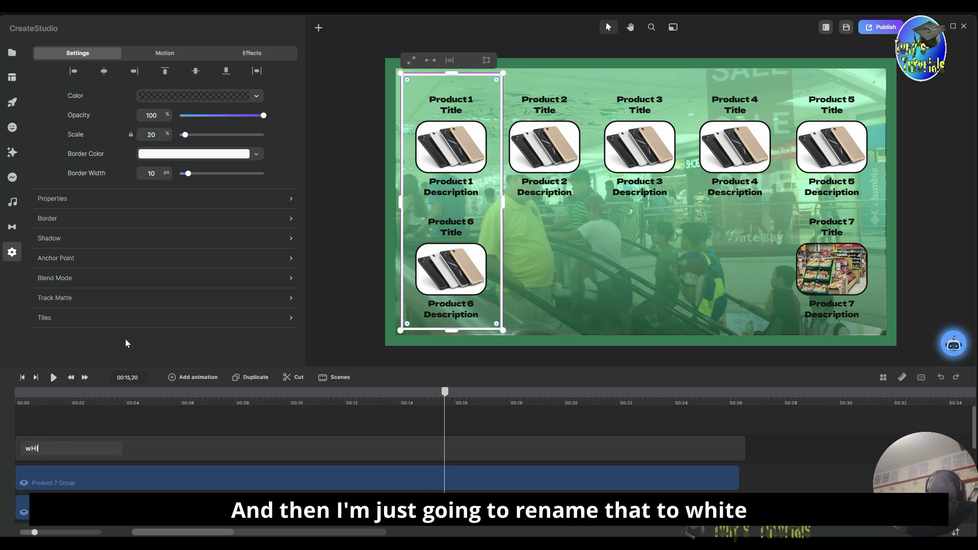
type("TE oUTLINE")
key("BackSpace")
key("BackSpace")
key("BackSpace")
key("BackSpace")
key("BackSpace")
key("BackSpace")
key("BackSpace")
key("BackSpace")
key("BackSpace")
key("BackSpace")
key("BackSpace")
key("BackSpace")
key("BackSpace")
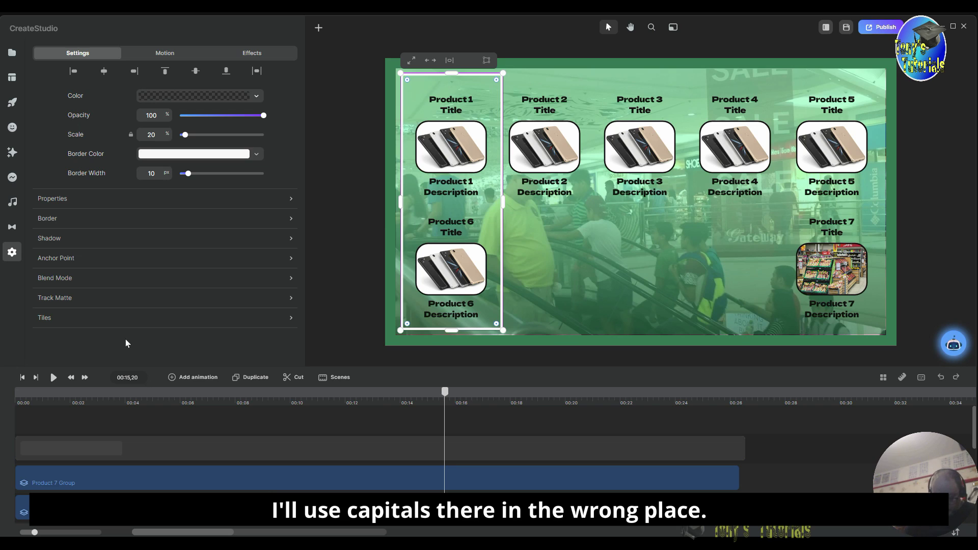
- Name the new outline layer White Outline P1 P6 and trim its end to match the Product 7 Group layer
type("W")
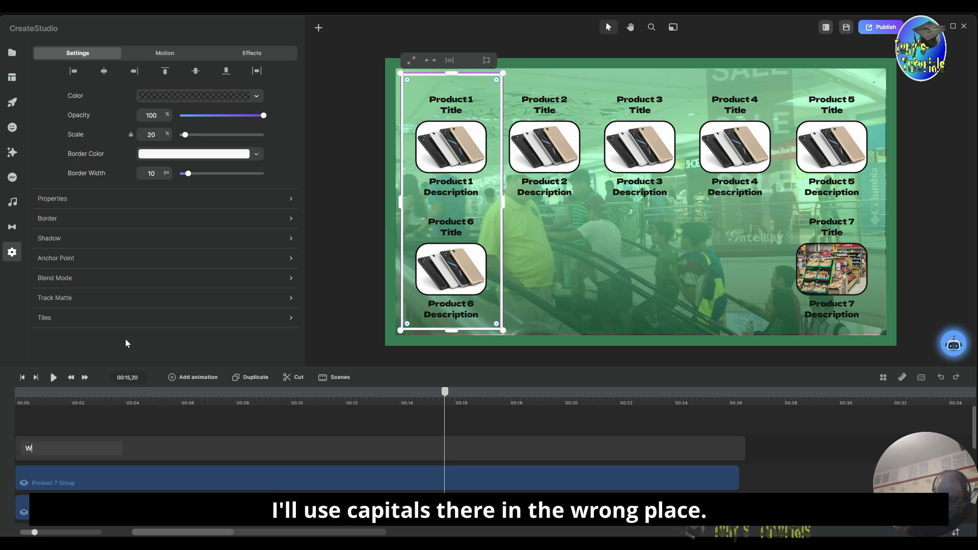
type("hite ")
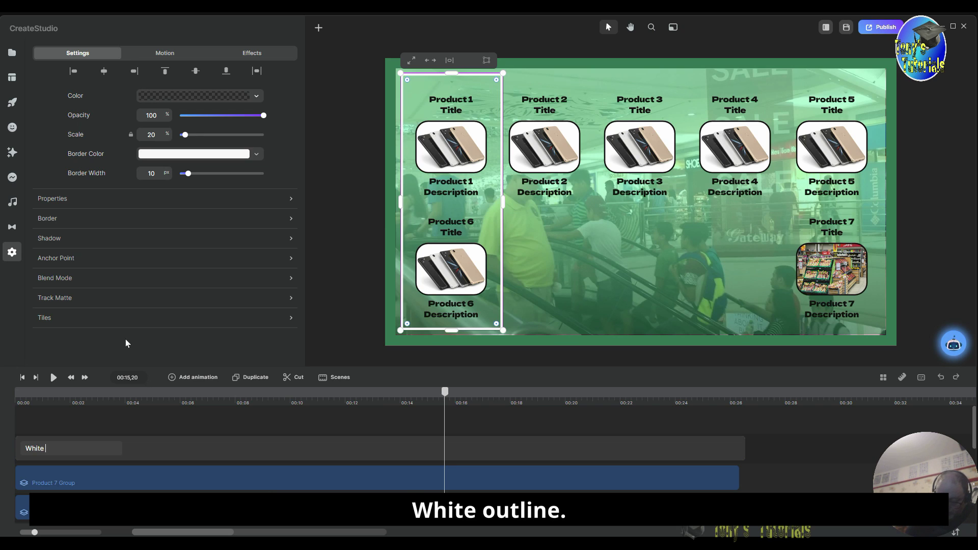
type("Outline")
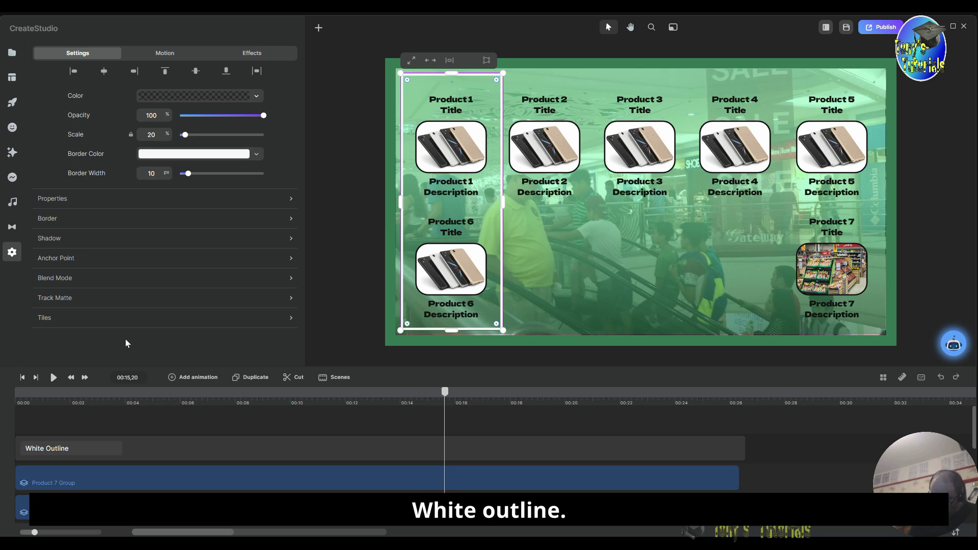
type(" P1")
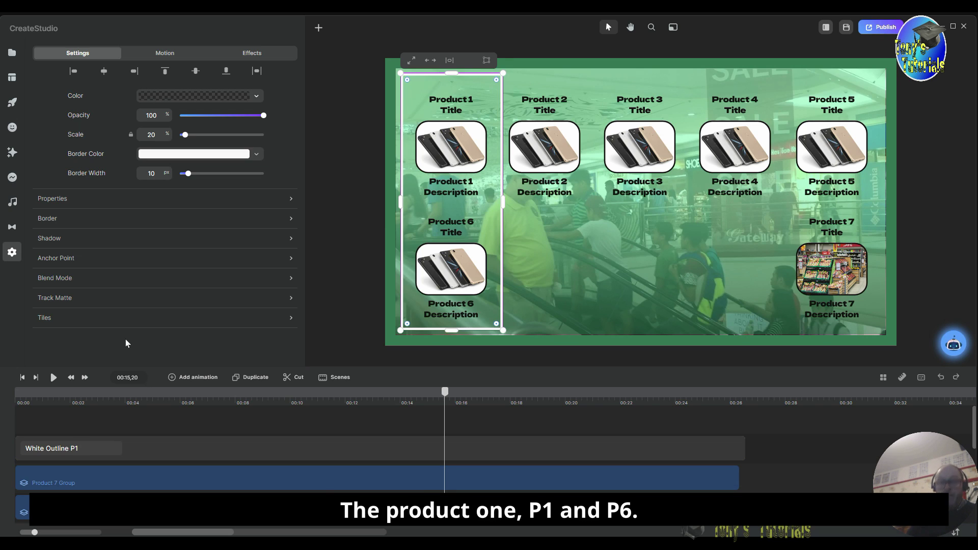
type(" P6")
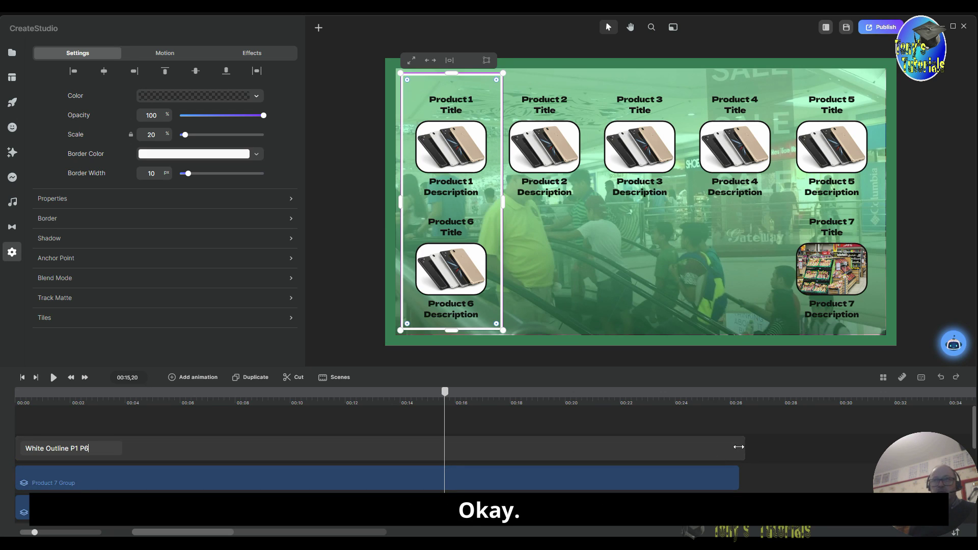
left_click_drag(738, 447, 733, 447)
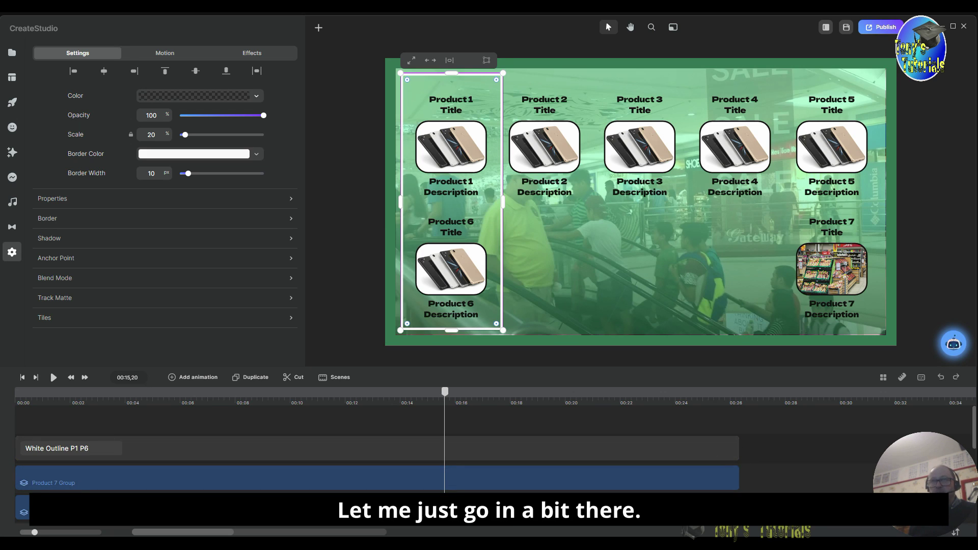
- Duplicate the White Outline P1 P6 layer and move the copy so it frames Products 5 and 7
left_click(270, 421)
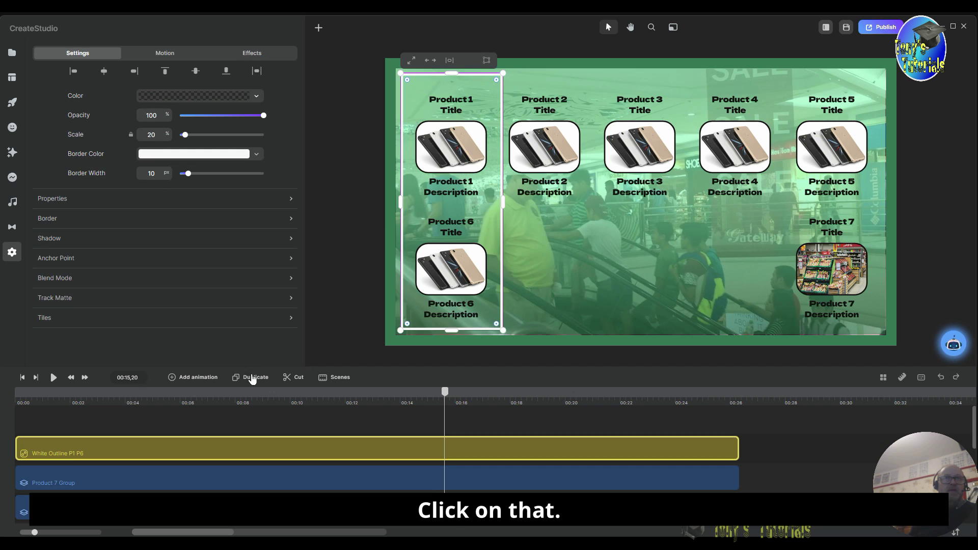
left_click(251, 378)
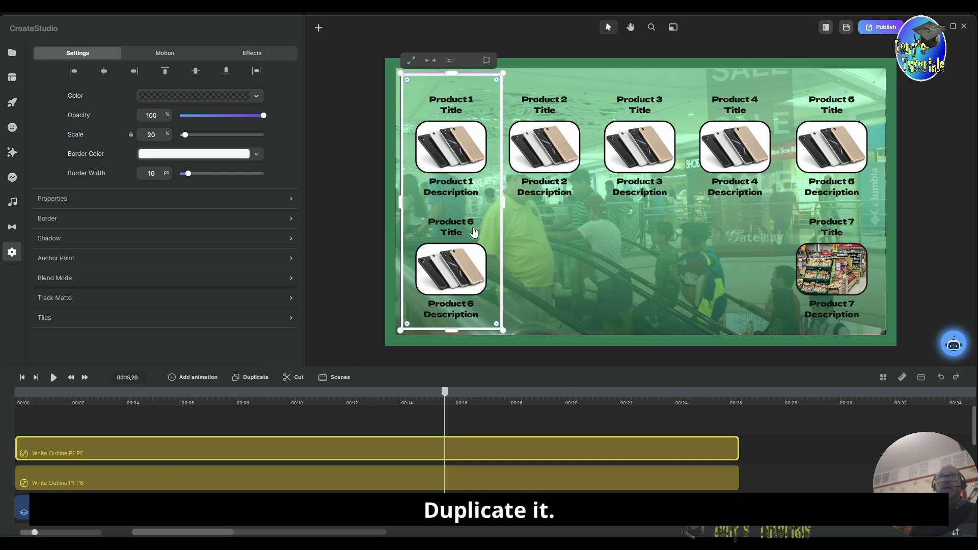
left_click_drag(474, 204, 847, 200)
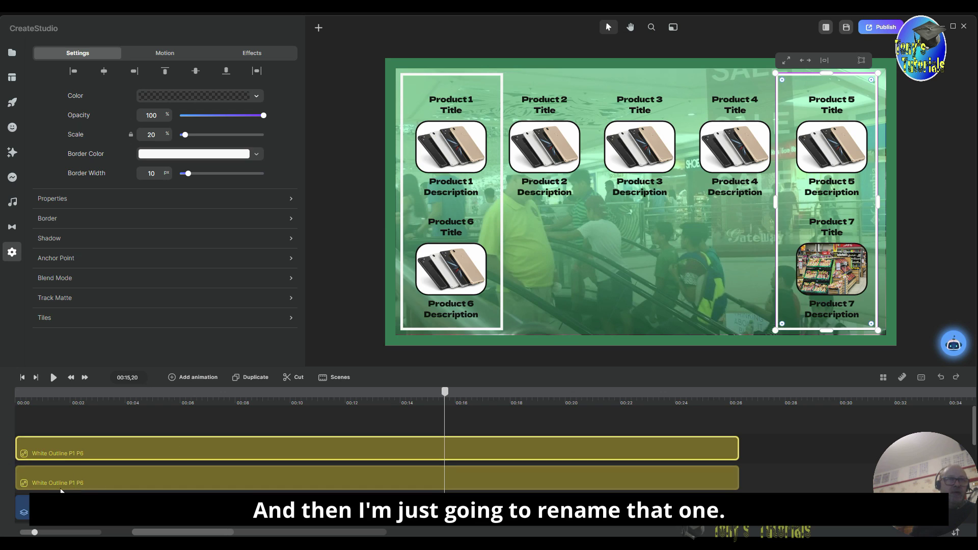
- Rename the duplicated outline layer around Products 5 and 7 as White Outline P5 P7
right_click(94, 458)
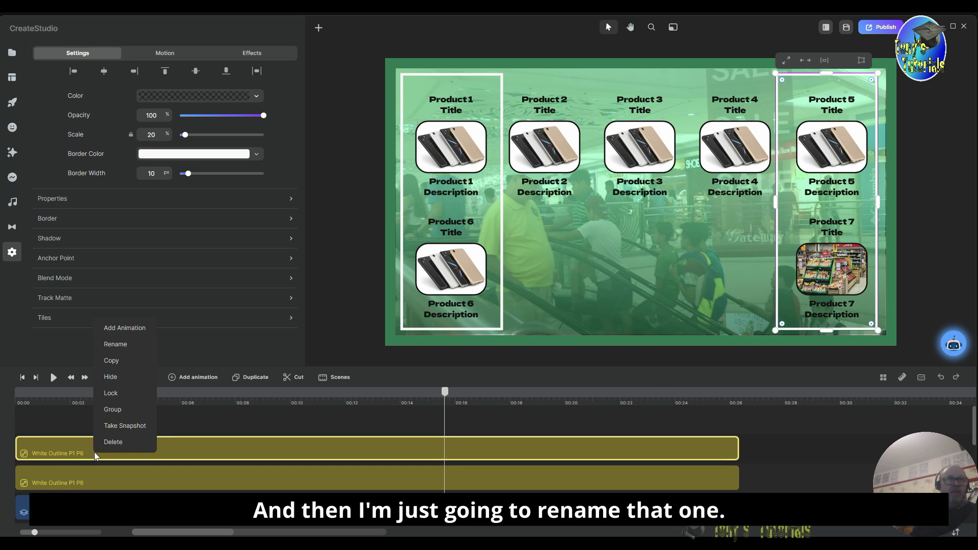
left_click(117, 345)
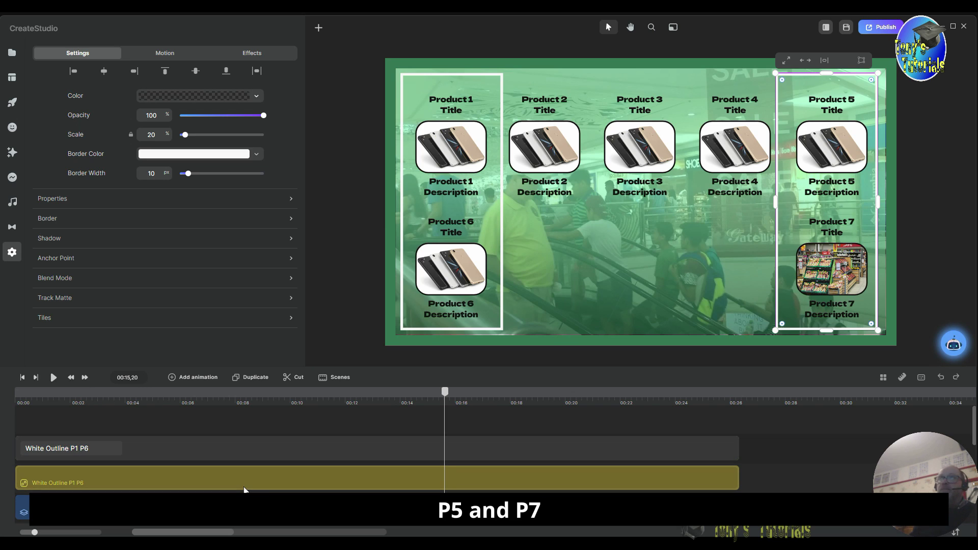
key("BackSpace")
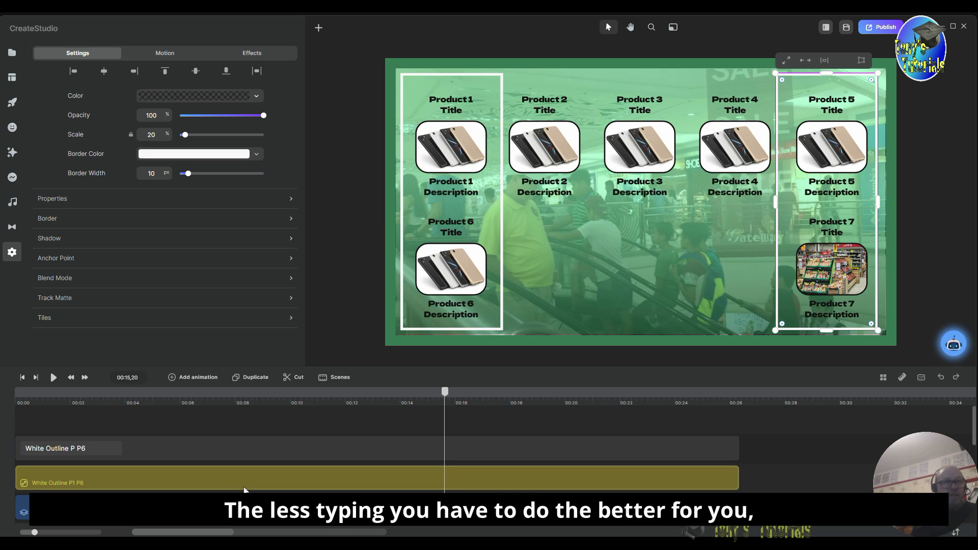
type("5")
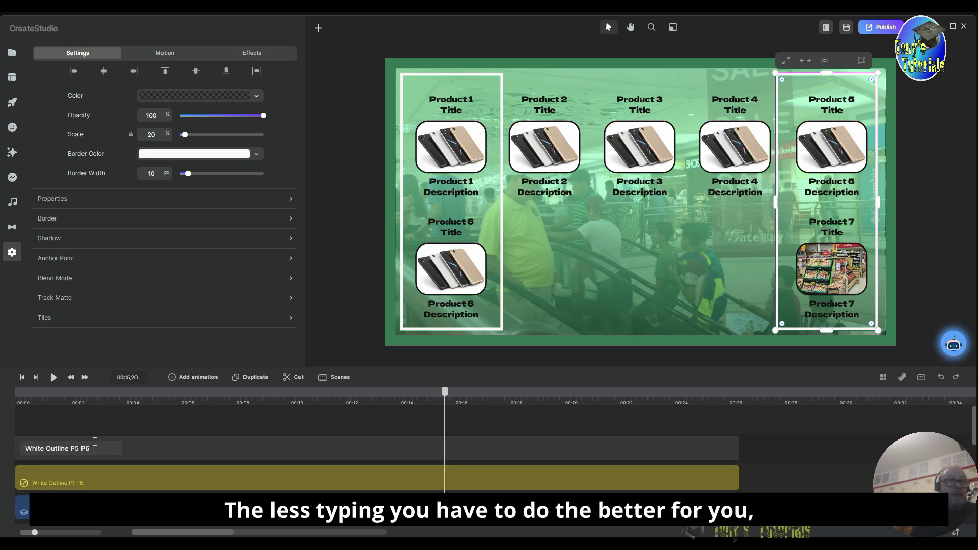
key("BackSpace")
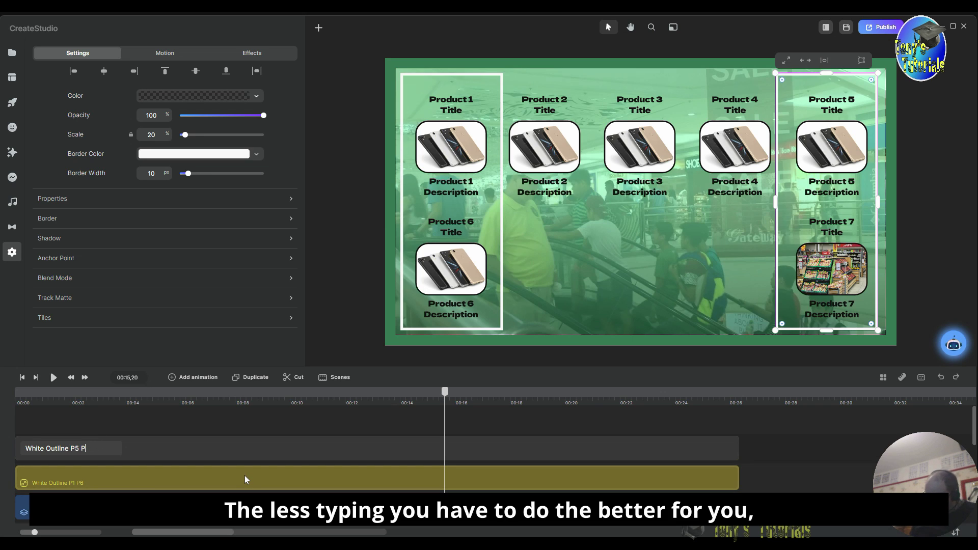
type("7")
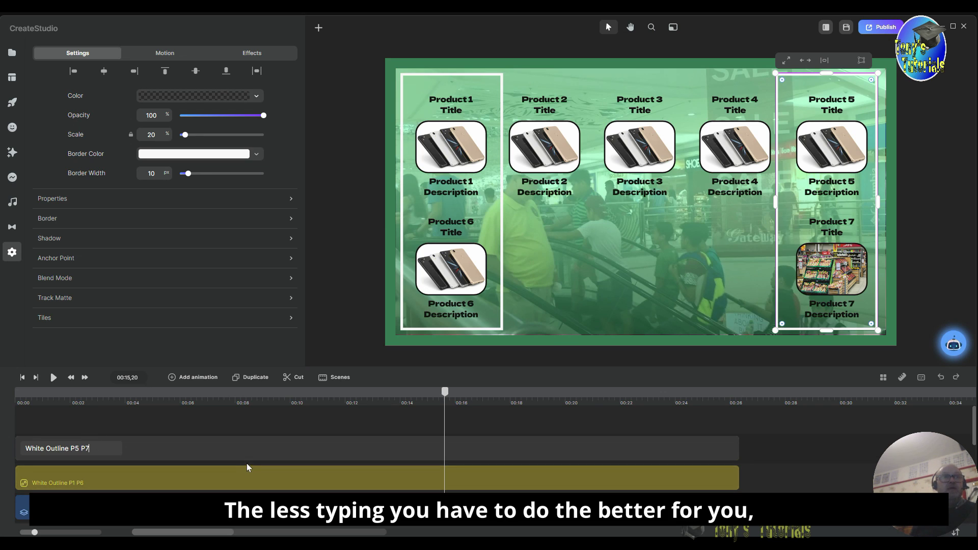
left_click(406, 429)
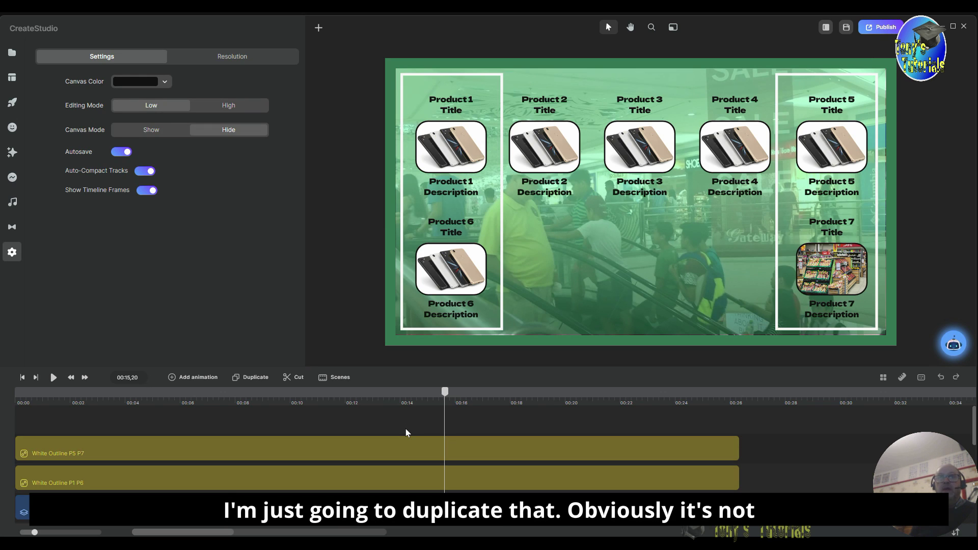
- Duplicate the White Outline P5 P7 layer, then move and resize the copy to frame Products 2, 3 and 4
left_click(203, 449)
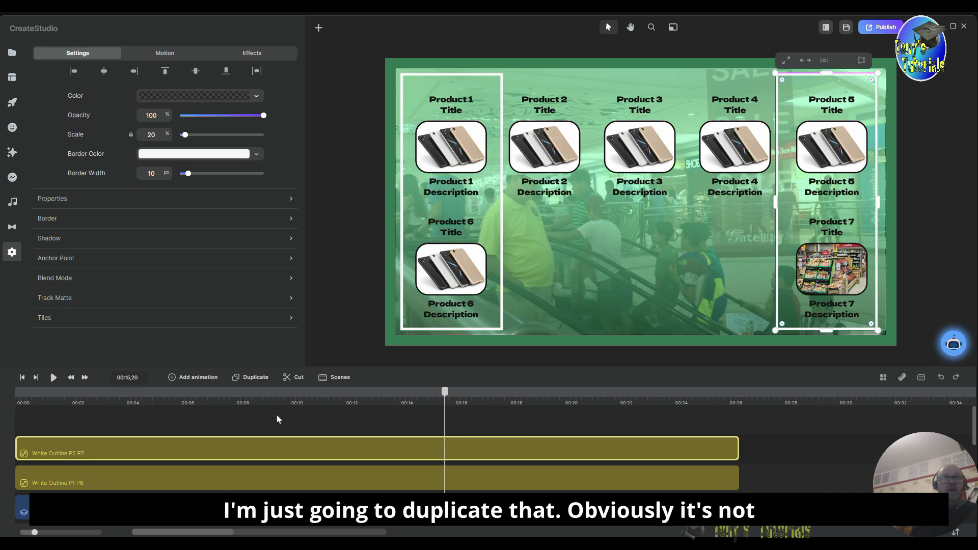
left_click(250, 378)
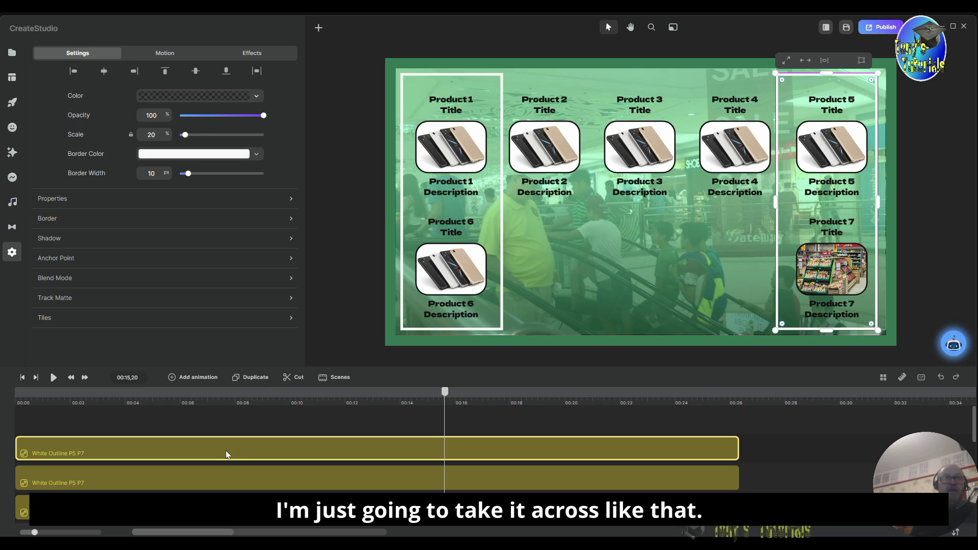
left_click_drag(789, 233, 518, 228)
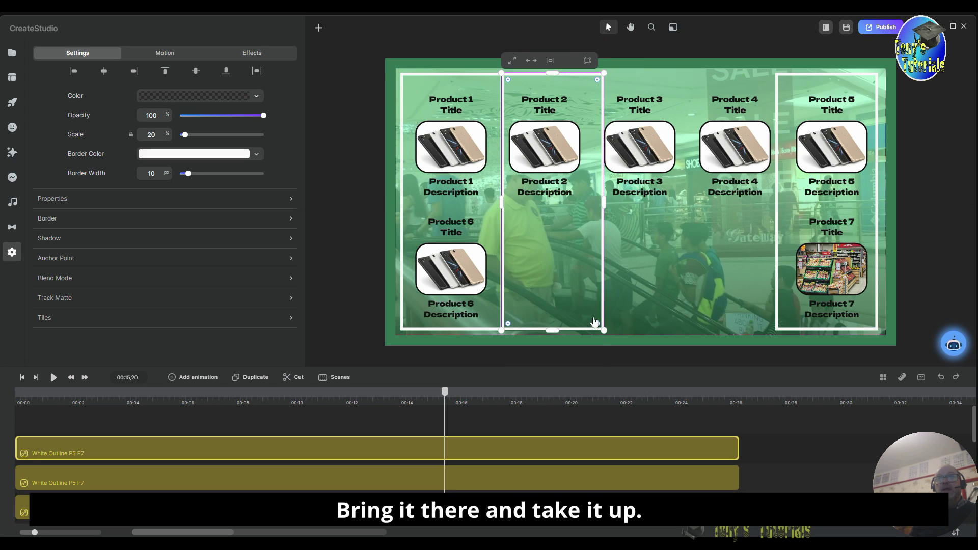
left_click_drag(552, 330, 555, 219)
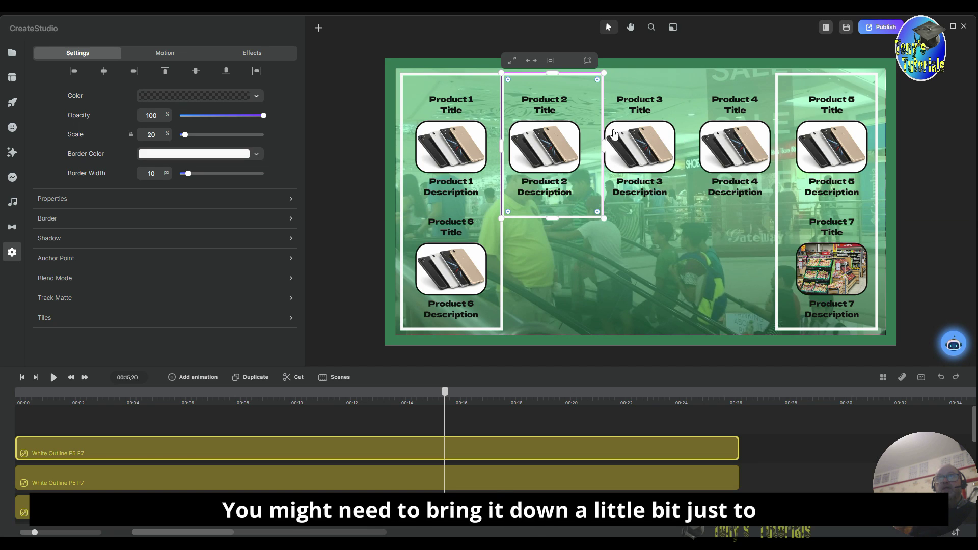
left_click_drag(604, 144, 773, 147)
left_click(720, 308)
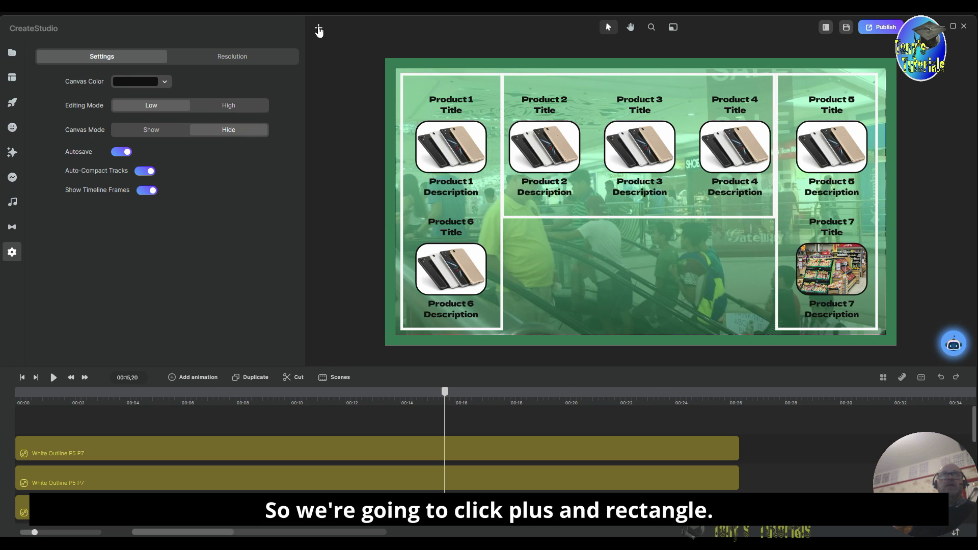
- Add a small rounded blue rectangle at the canvas's top centre above Product 3, and move its clip to the timeline's start
left_click(319, 30)
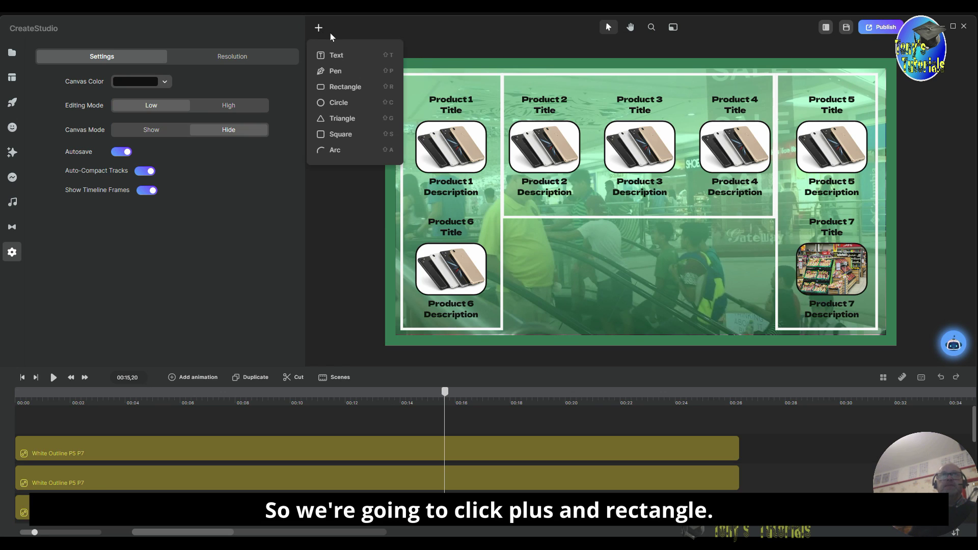
left_click(345, 87)
left_click(646, 247)
left_click_drag(647, 246, 660, 283)
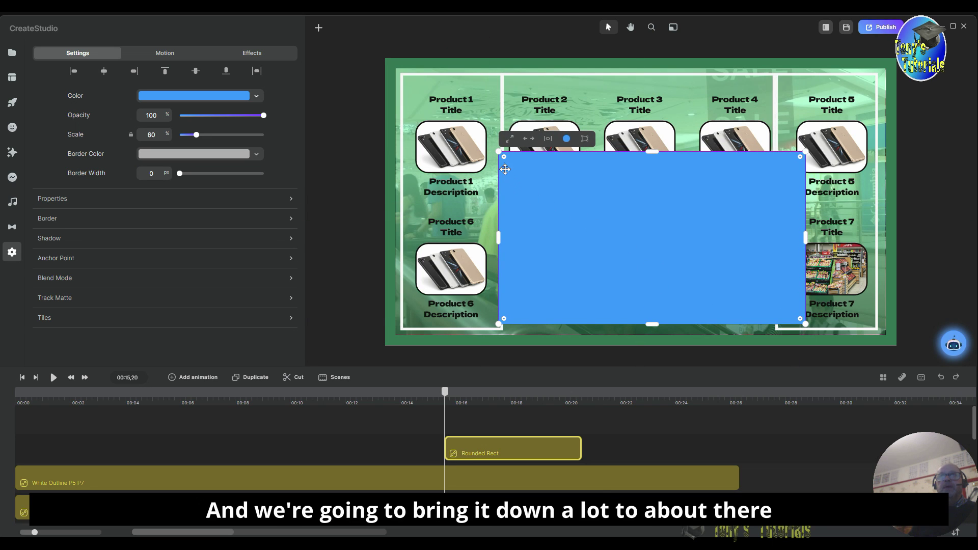
left_click_drag(497, 150, 690, 288)
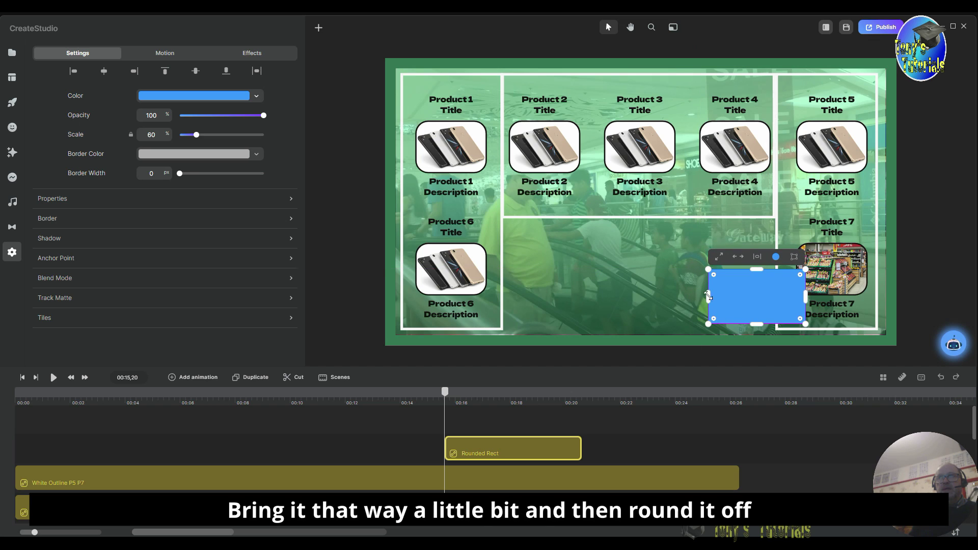
left_click_drag(756, 269, 640, 77)
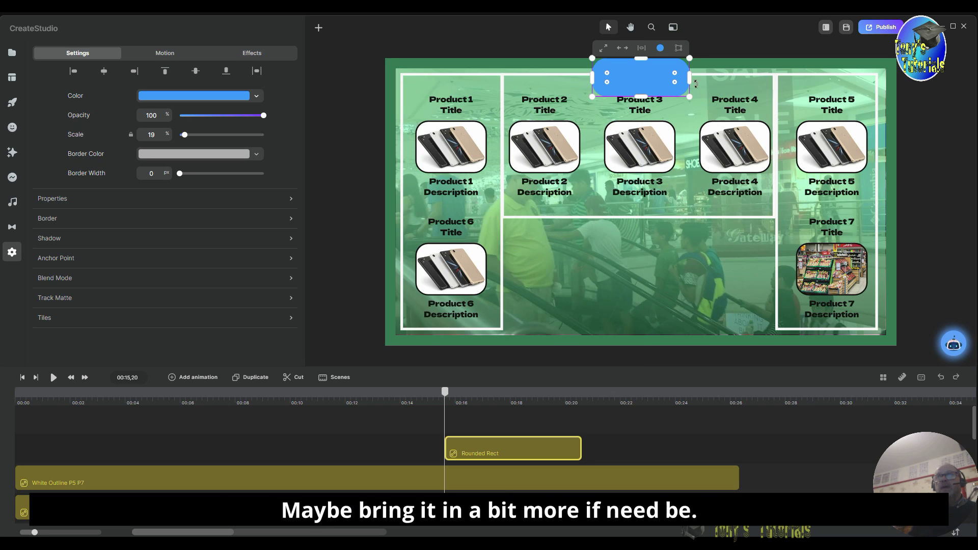
left_click_drag(649, 95, 648, 94)
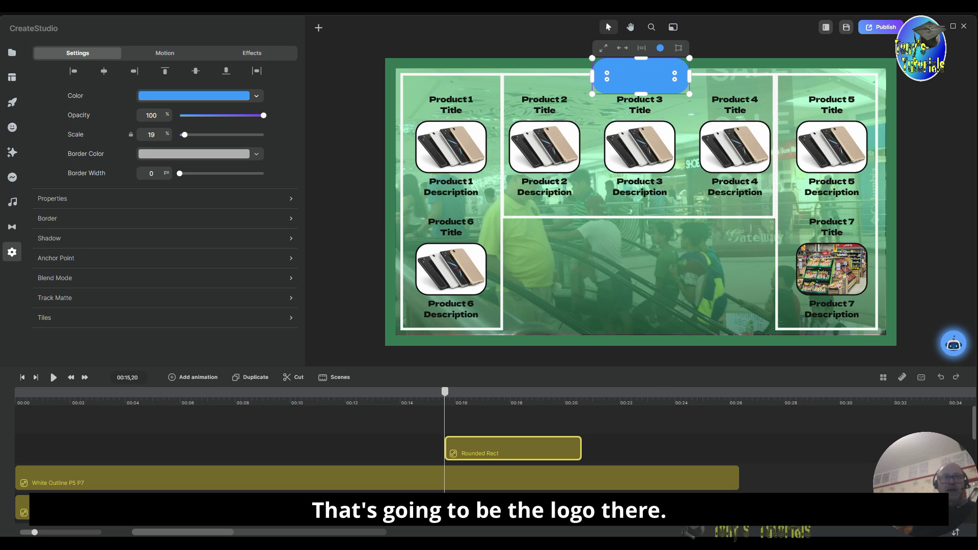
left_click_drag(543, 451, 118, 447)
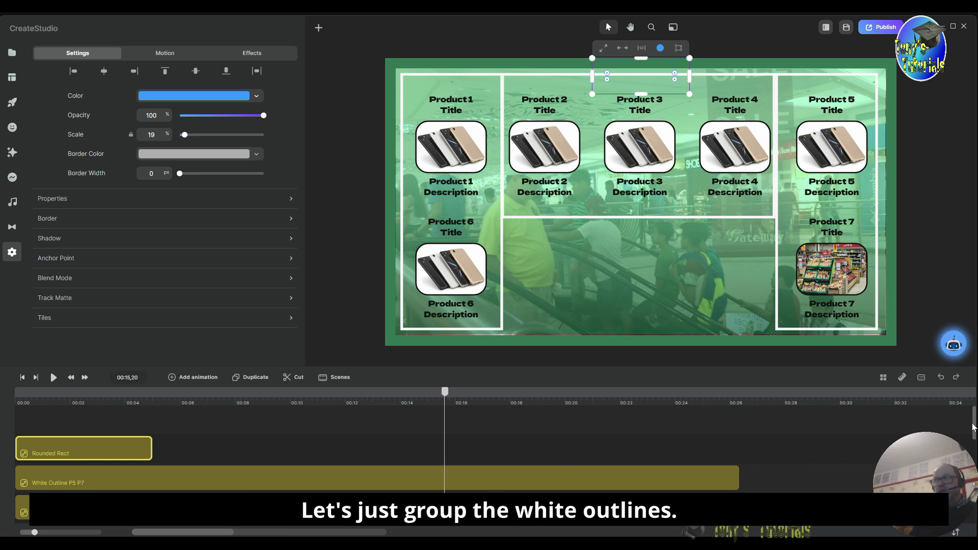
- Group the three white outline layers together
left_click_drag(974, 426, 973, 441)
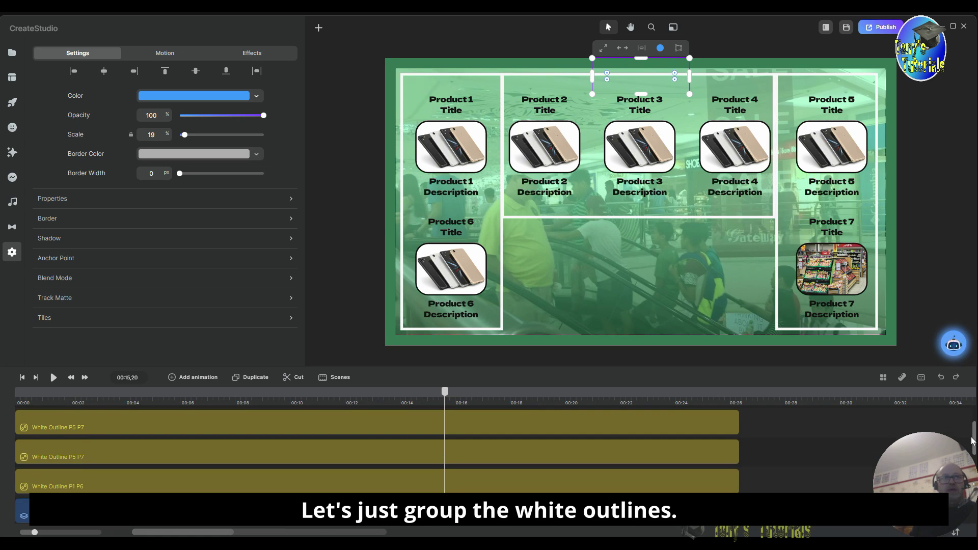
left_click_drag(797, 421, 644, 480)
right_click(639, 425)
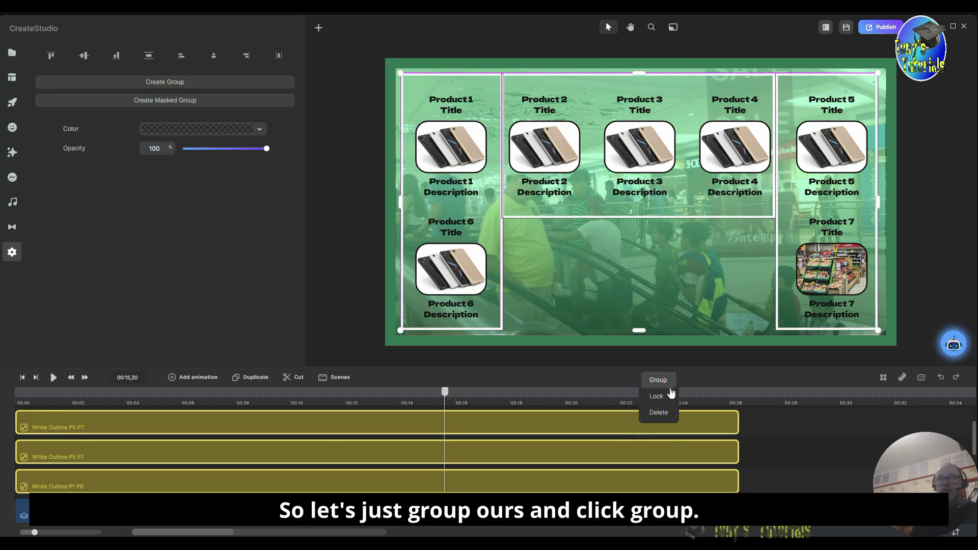
left_click(665, 386)
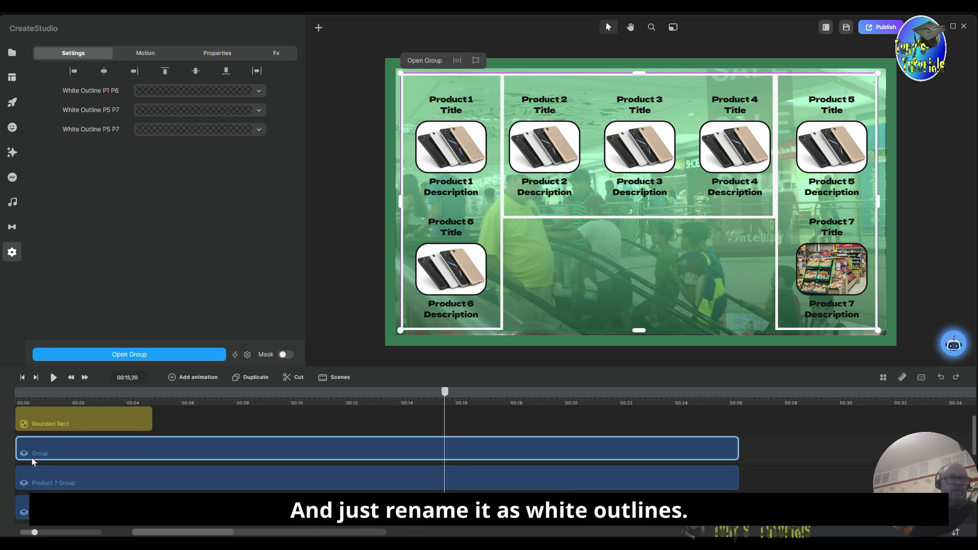
- Rename the group of outline layers as White Outlines
right_click(65, 452)
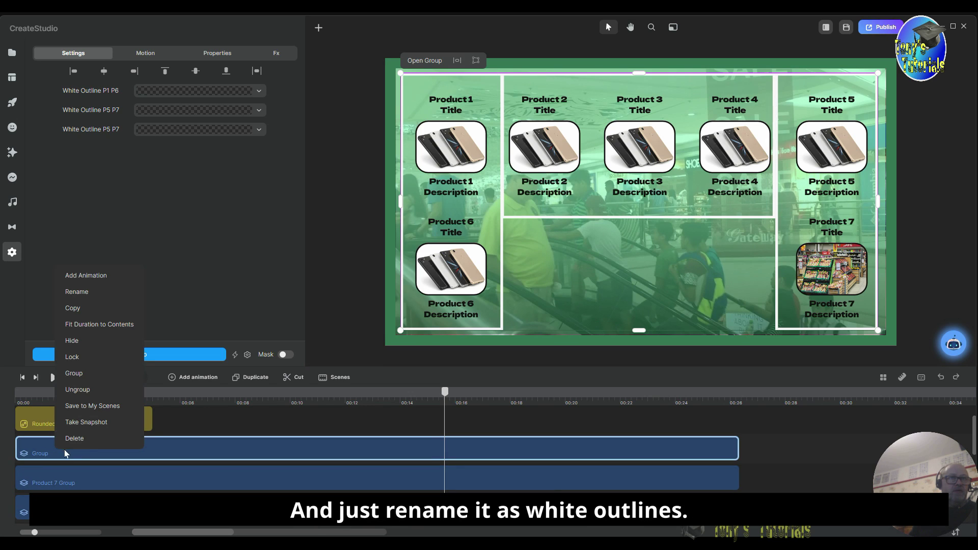
left_click(102, 293)
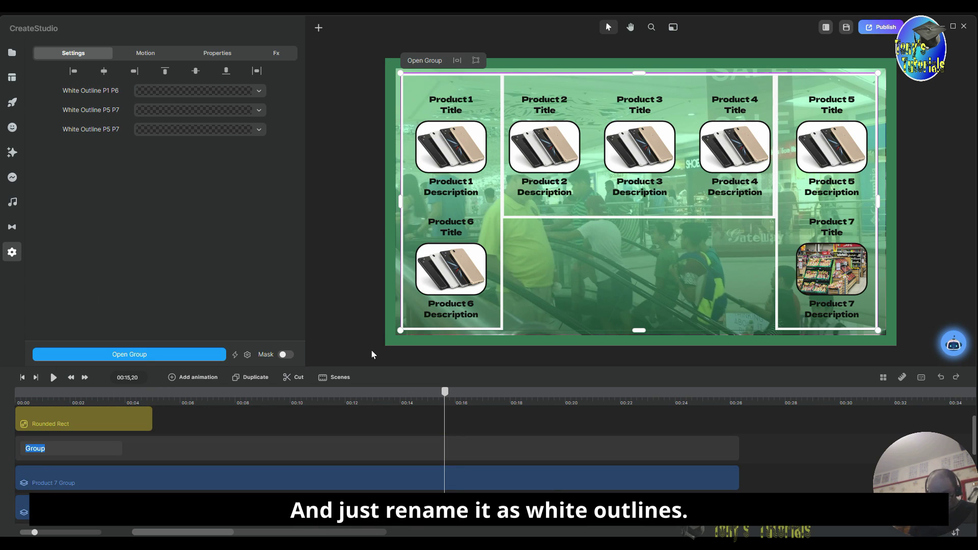
type("White Ou")
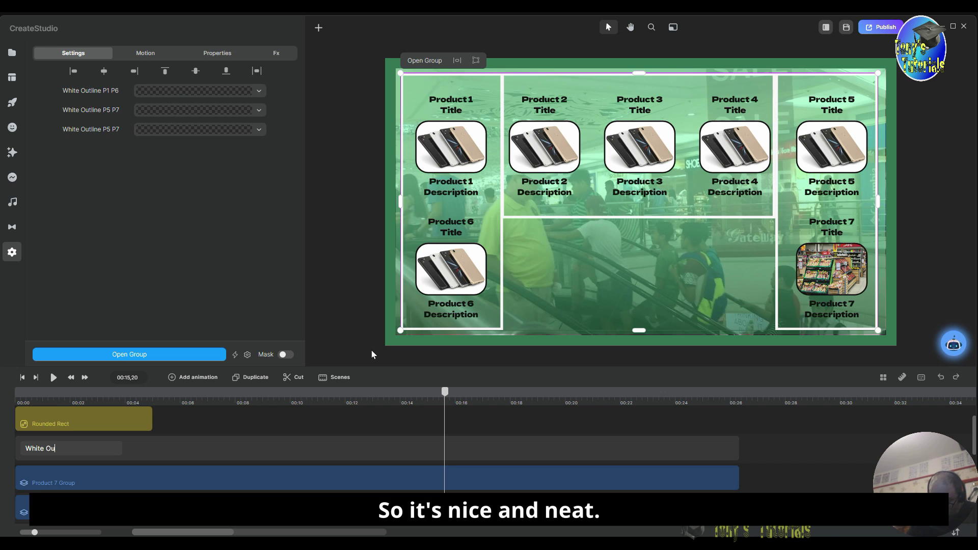
type("tlines")
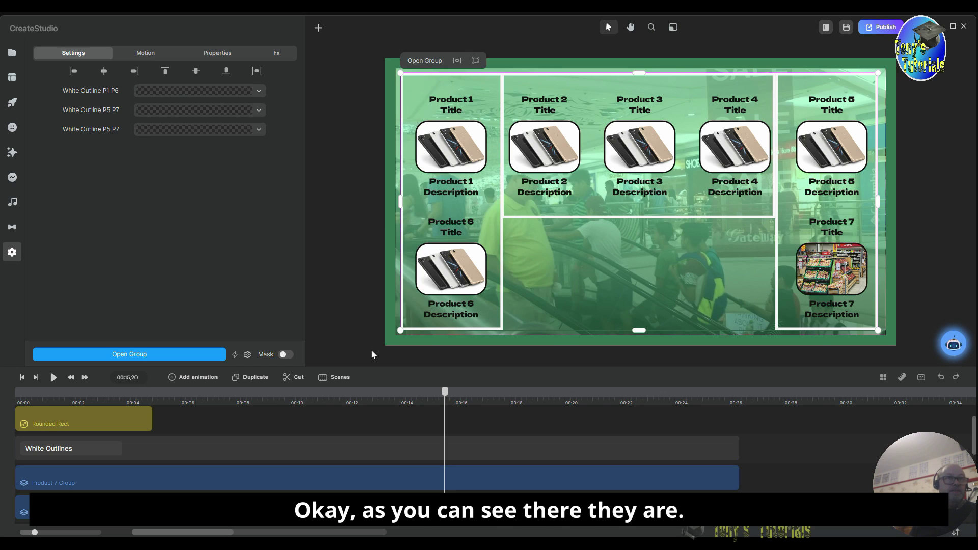
key("Return")
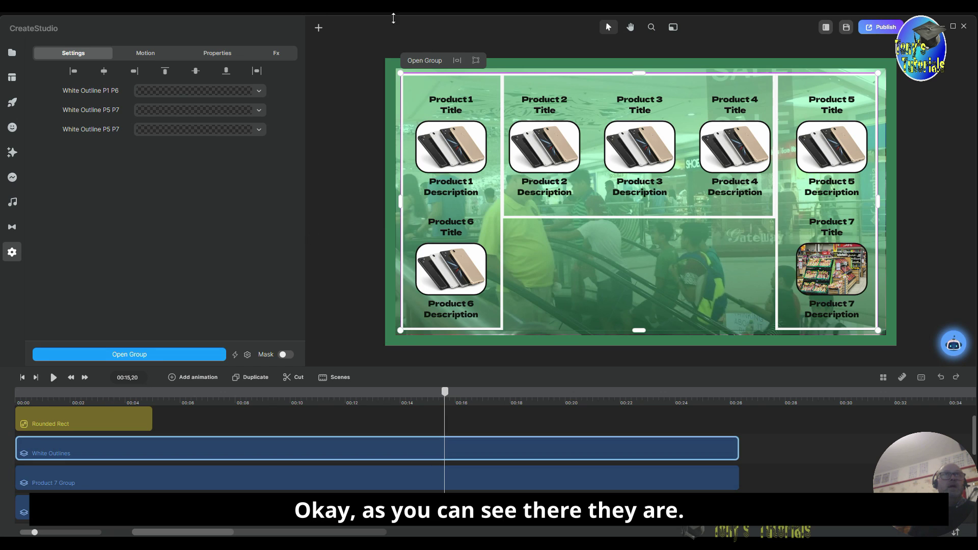
- Give the blue rounded rectangle above Product 3 a 5 px border in near-black 070404
left_click(102, 420)
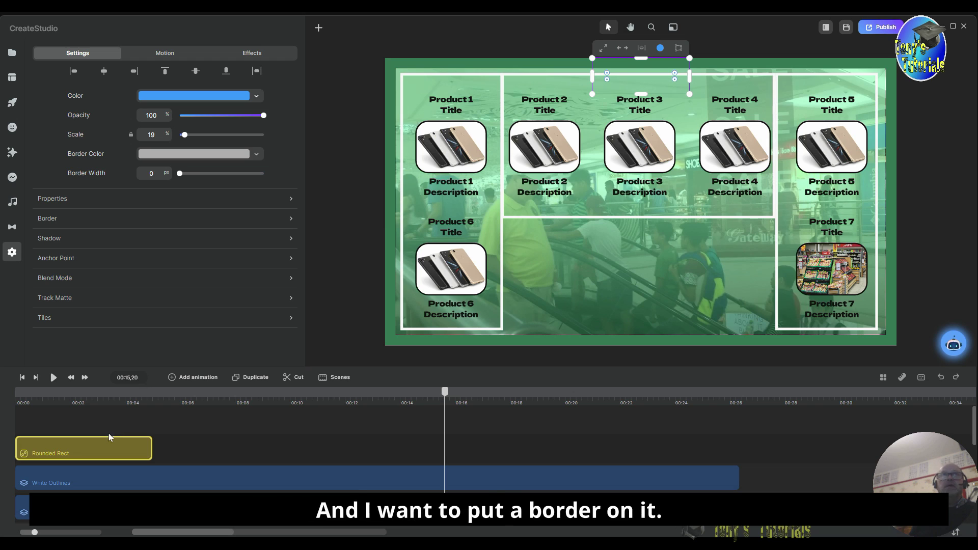
left_click(107, 399)
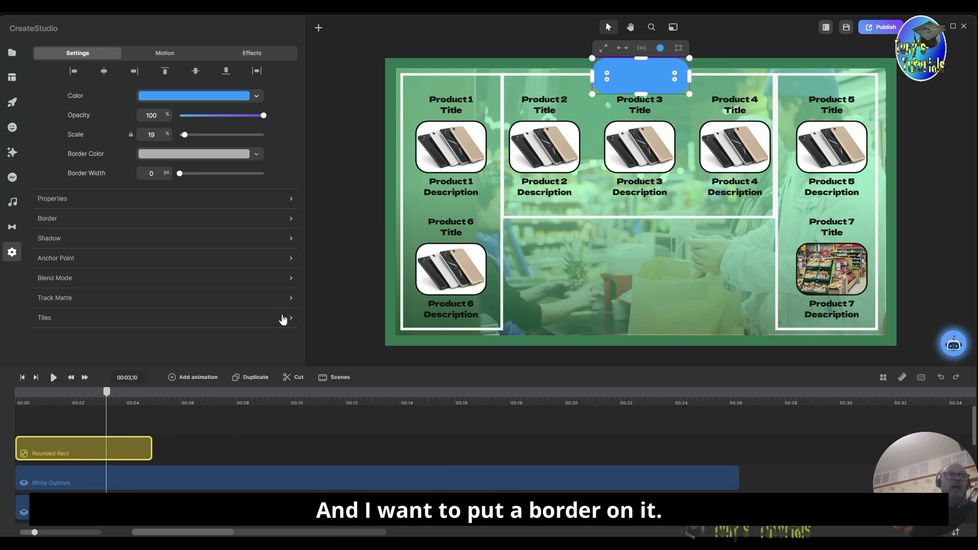
double_click(151, 174)
type("5")
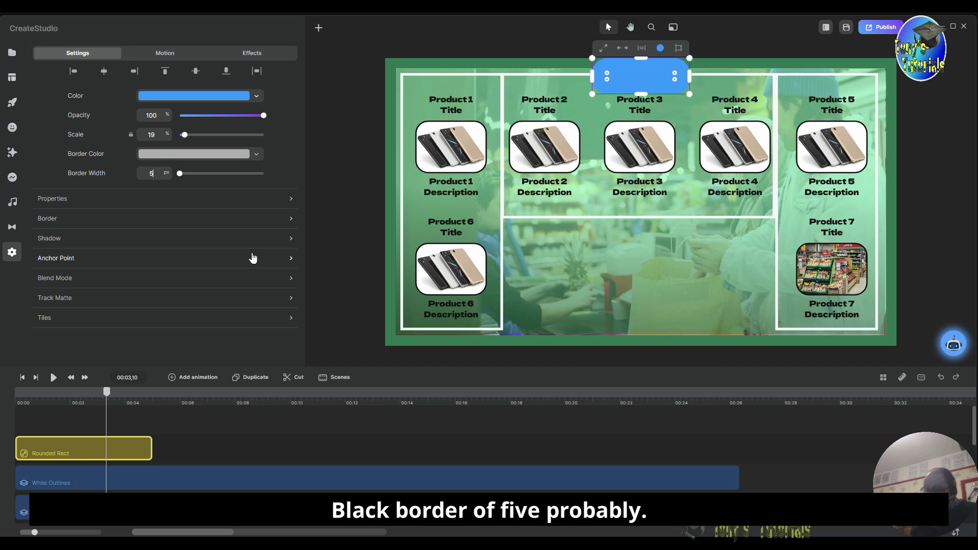
left_click(200, 158)
left_click(250, 209)
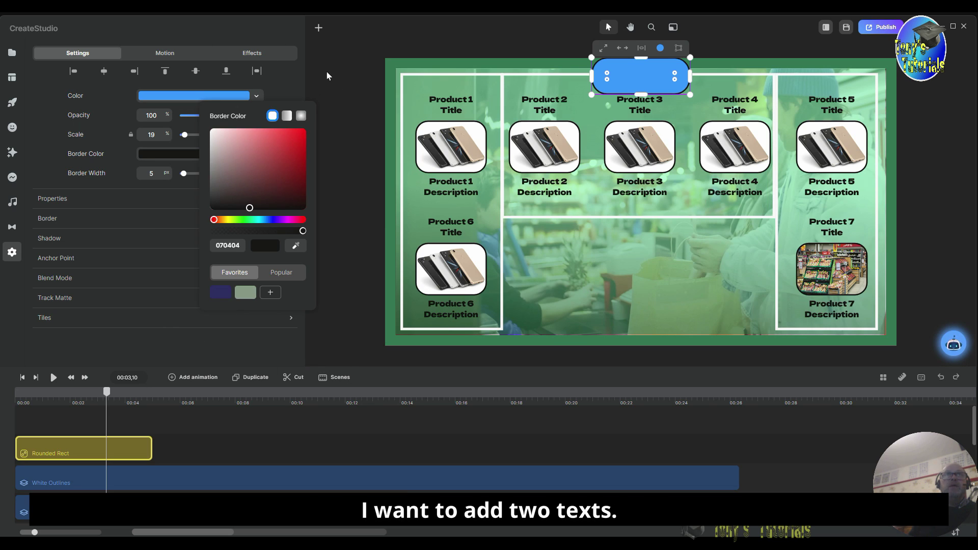
- Add a text layer and replace its placeholder wording with LogoName
left_click(318, 28)
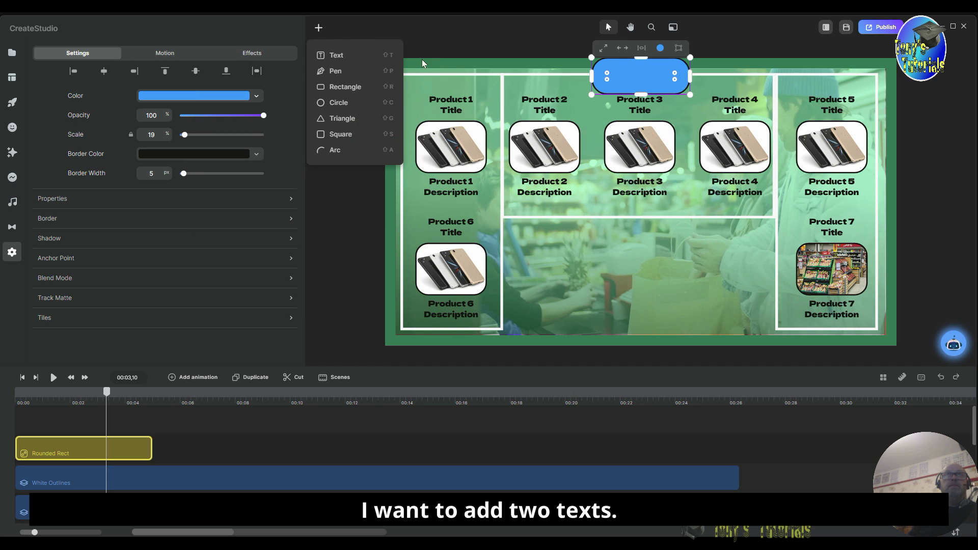
left_click(348, 61)
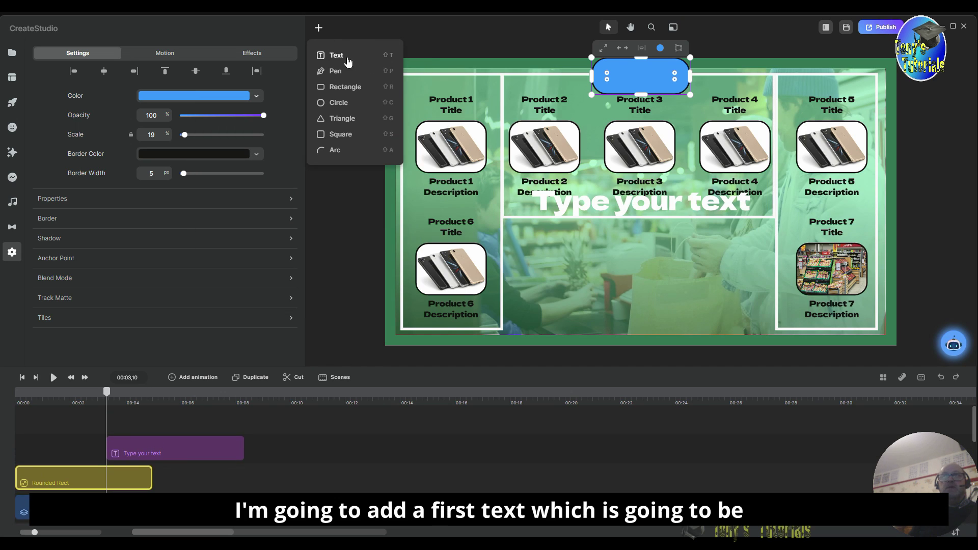
double_click(749, 212)
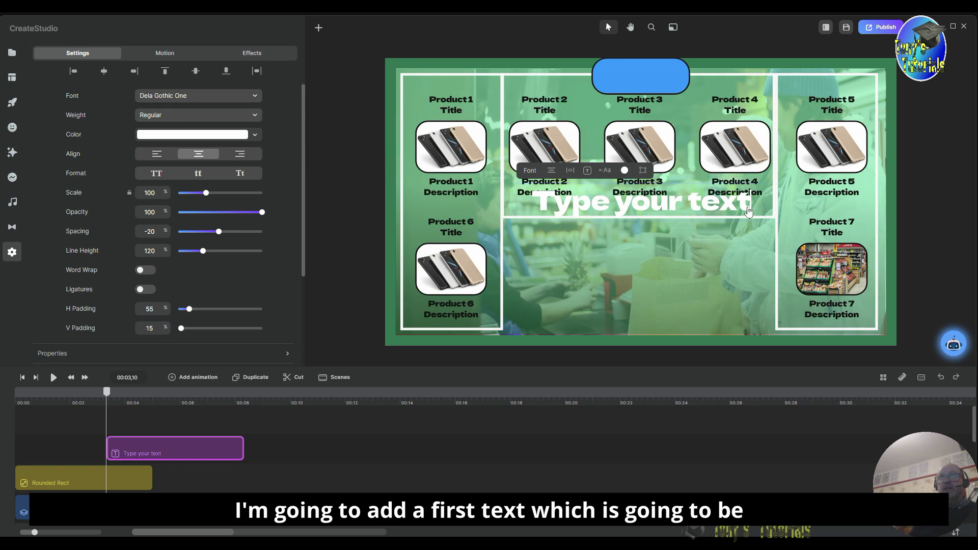
left_click_drag(749, 205, 530, 204)
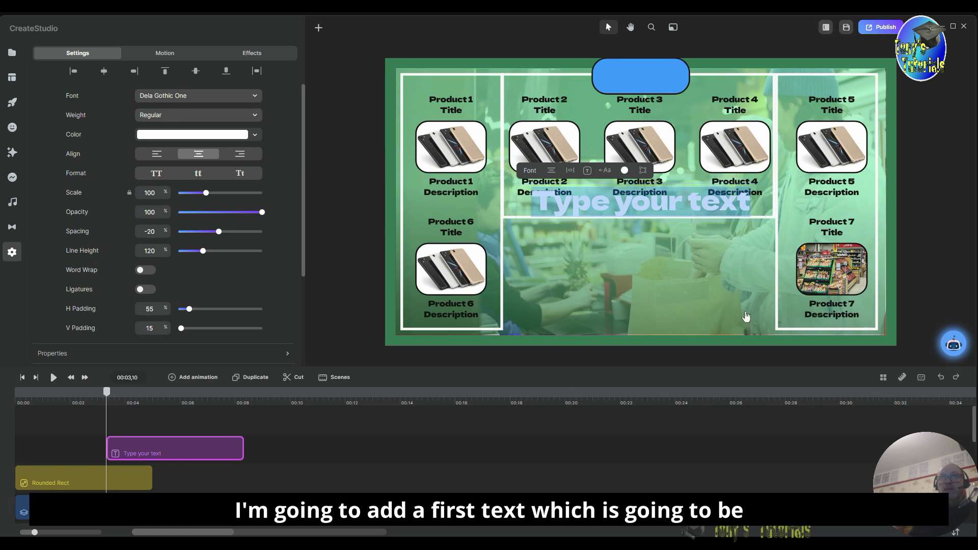
type("Lo")
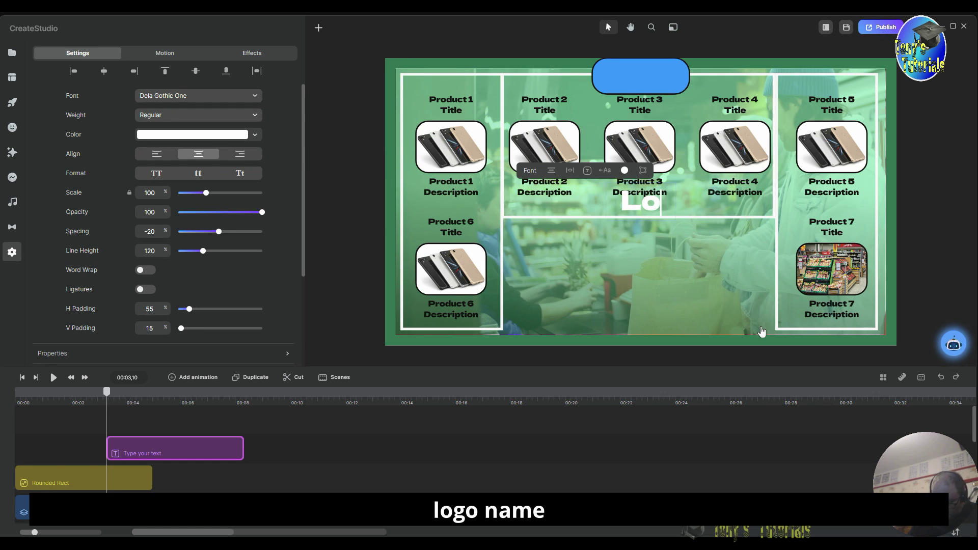
type("go")
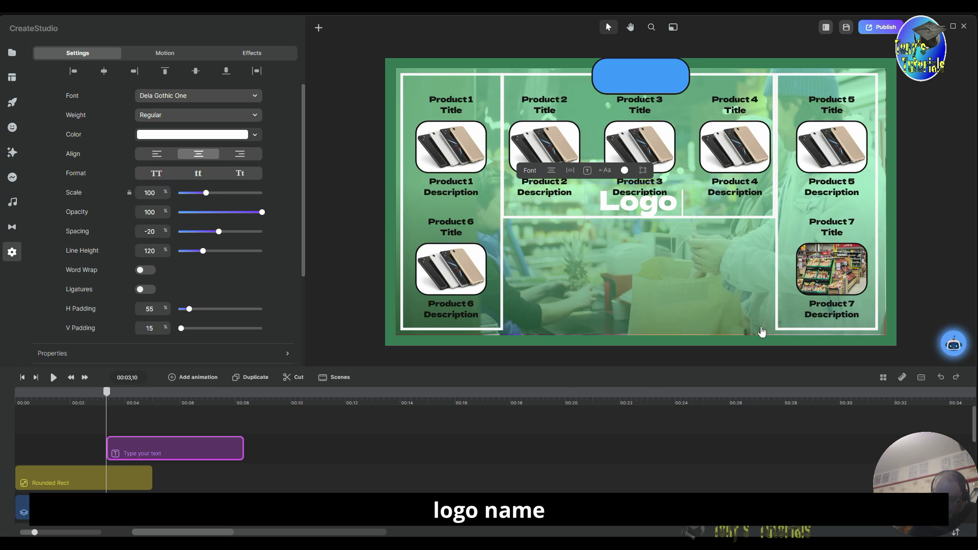
key("BackSpace")
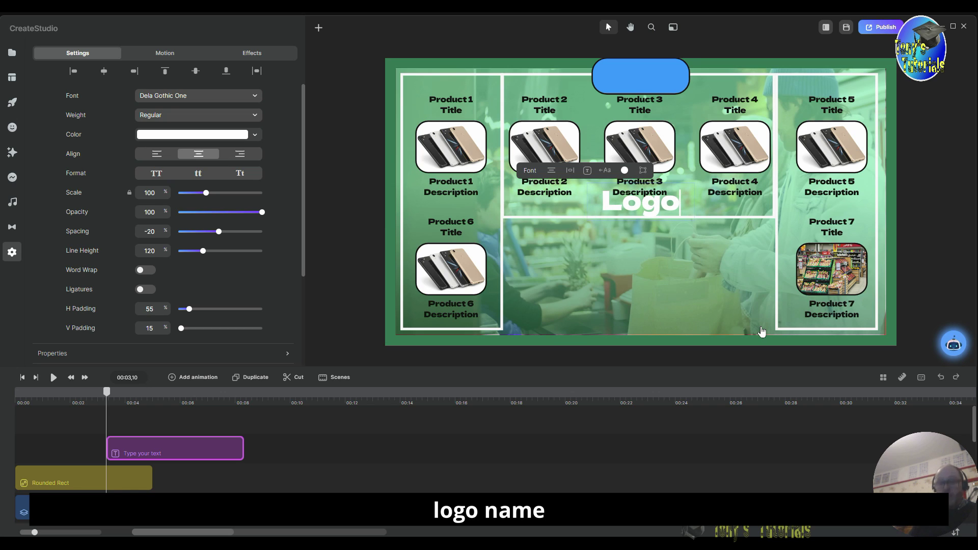
type("Name")
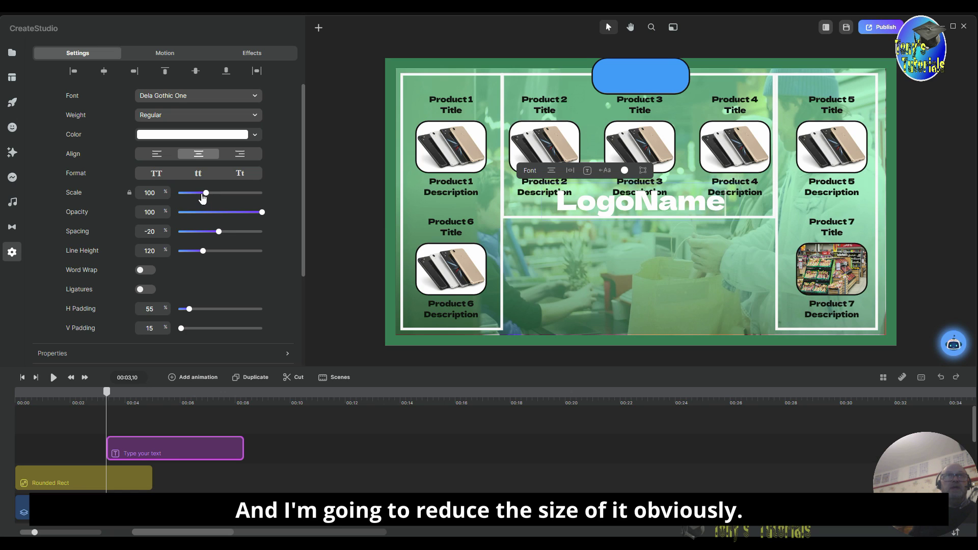
- Place the LogoName text in the upper half of the blue rounded rectangle and set its scale to 40%
left_click_drag(197, 199, 190, 193)
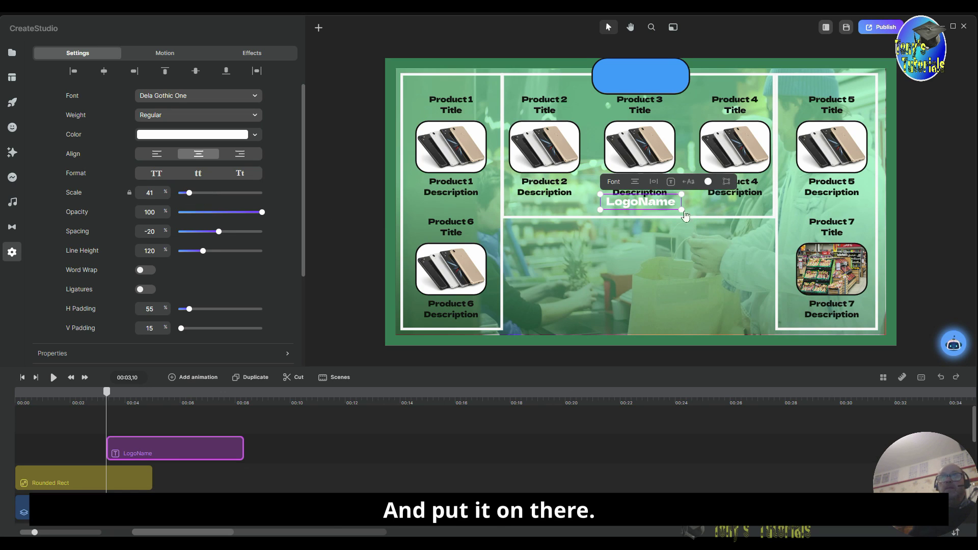
left_click_drag(653, 202, 651, 68)
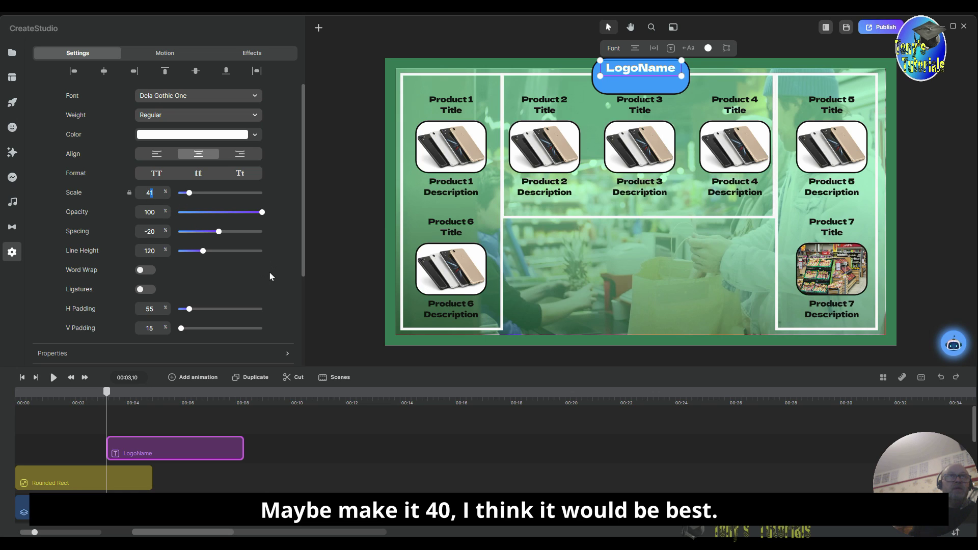
type("0")
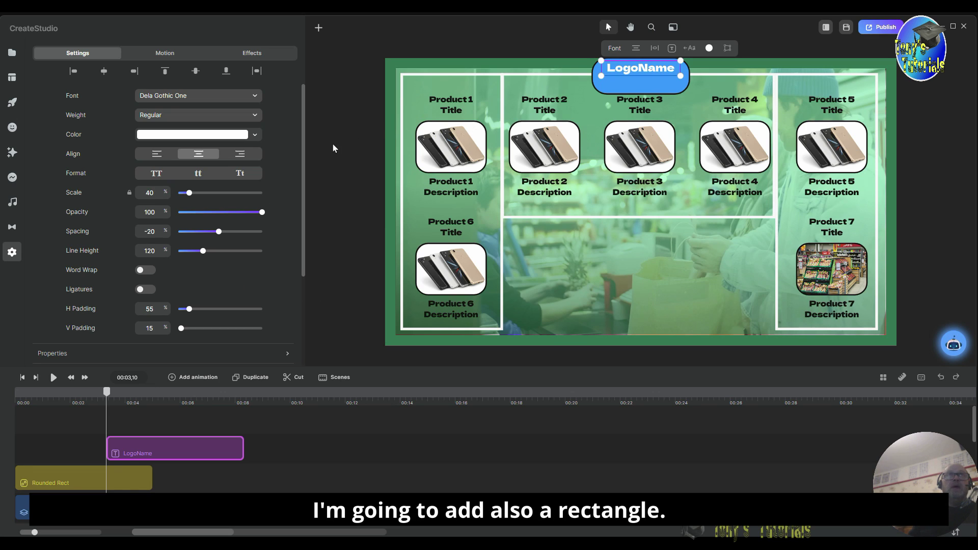
- Add a rectangle, flatten it into a thin horizontal bar and shorten it to less than half its width
left_click(319, 27)
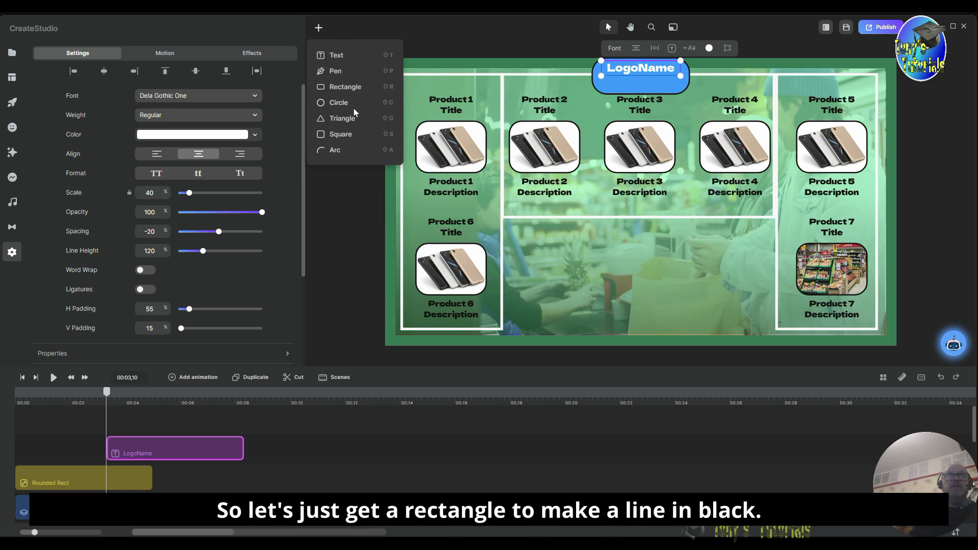
left_click(345, 87)
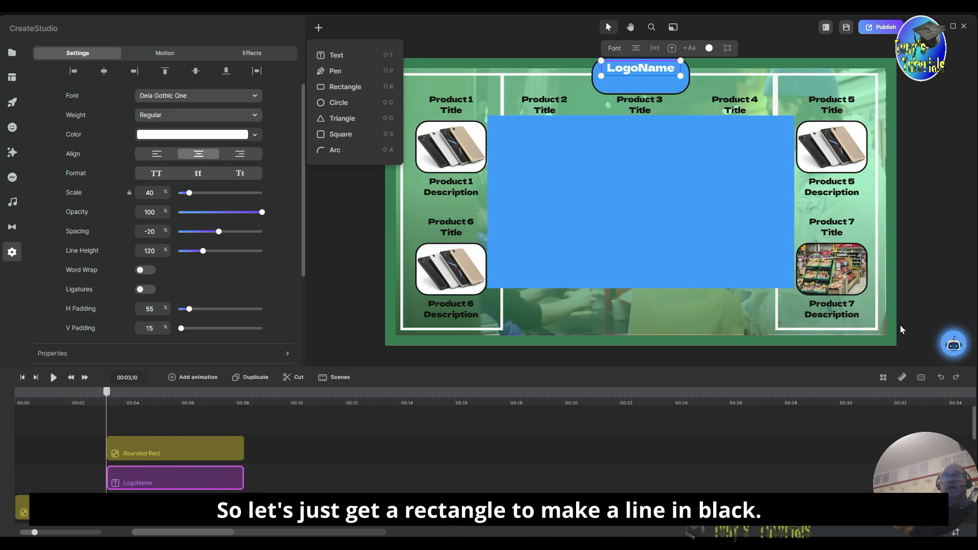
left_click(641, 266)
left_click_drag(641, 288, 658, 118)
left_click_drag(783, 116, 620, 118)
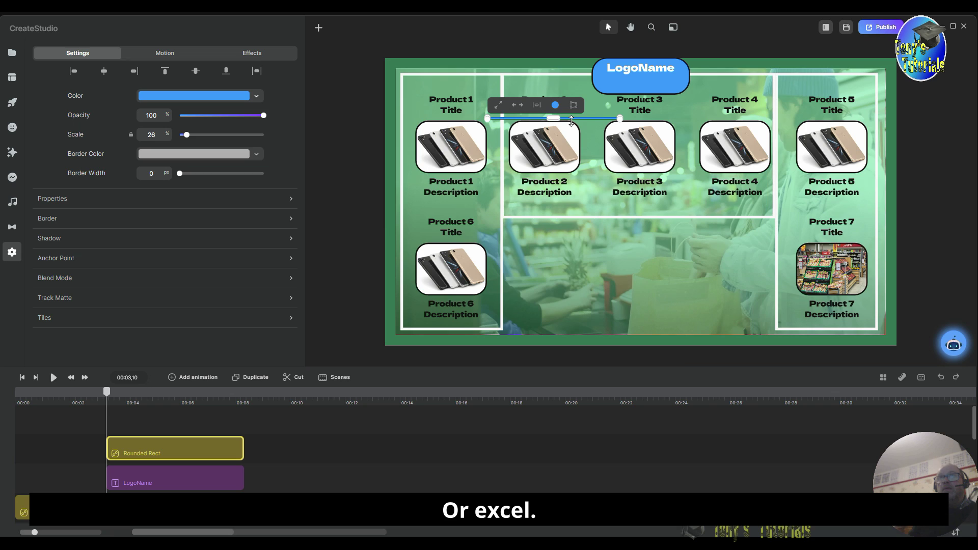
- Reposition and resize the thin bar as an underline beneath LogoName, slightly narrower than the blue rounded rectangle
left_click_drag(561, 118, 621, 85)
left_click_drag(627, 77, 629, 77)
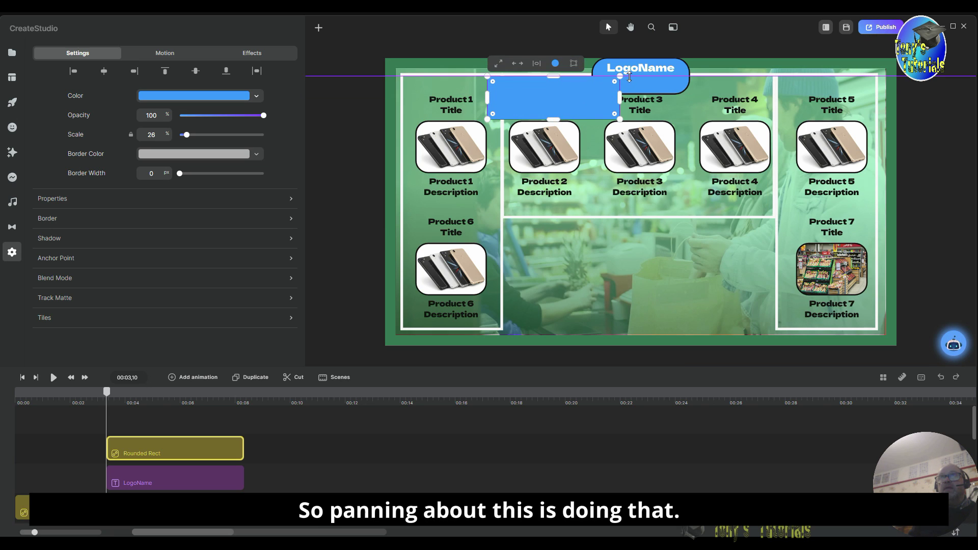
left_click_drag(554, 119, 578, 80)
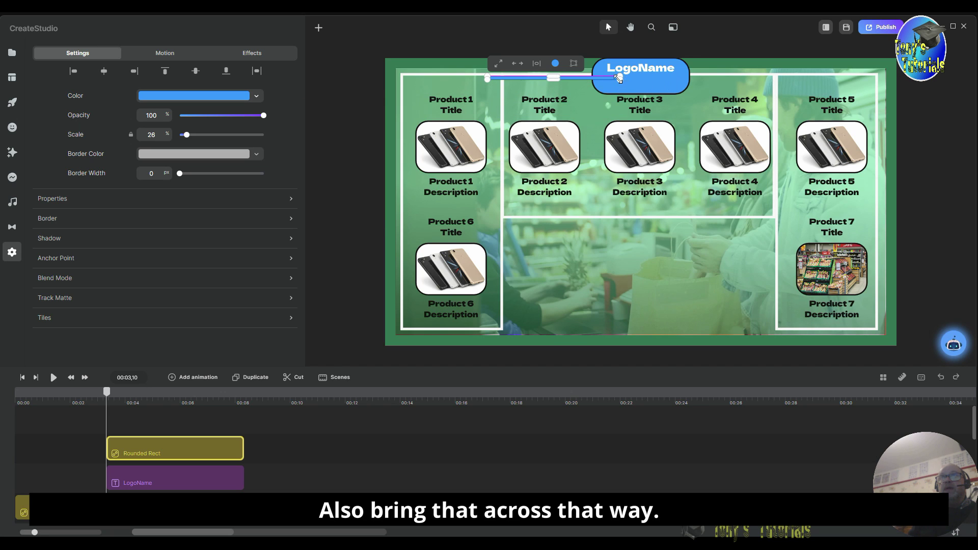
left_click_drag(620, 77, 686, 78)
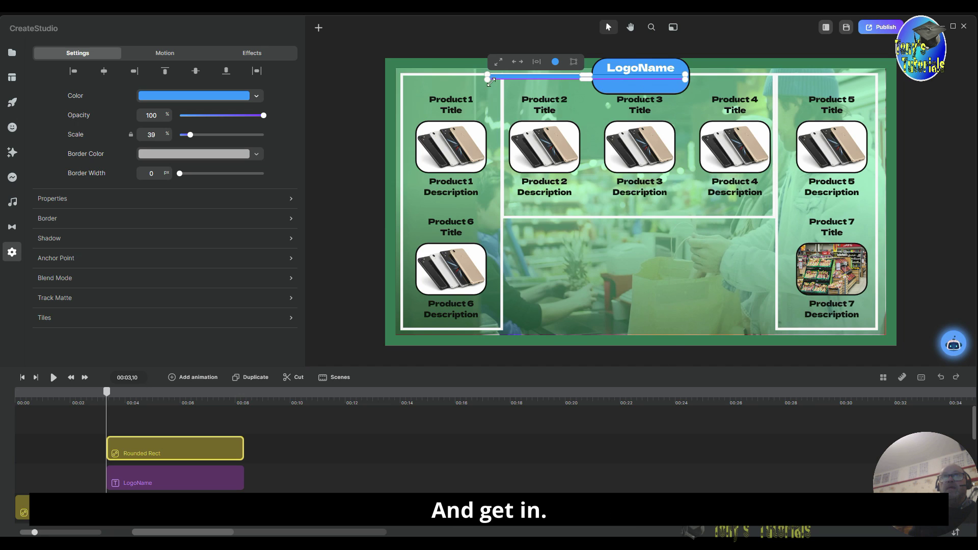
left_click_drag(489, 78, 620, 89)
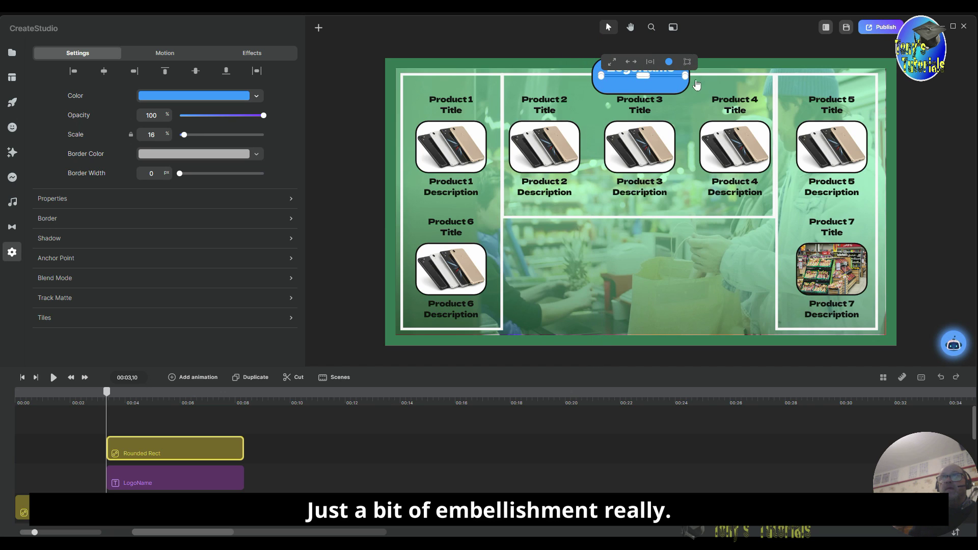
left_click_drag(684, 75, 680, 75)
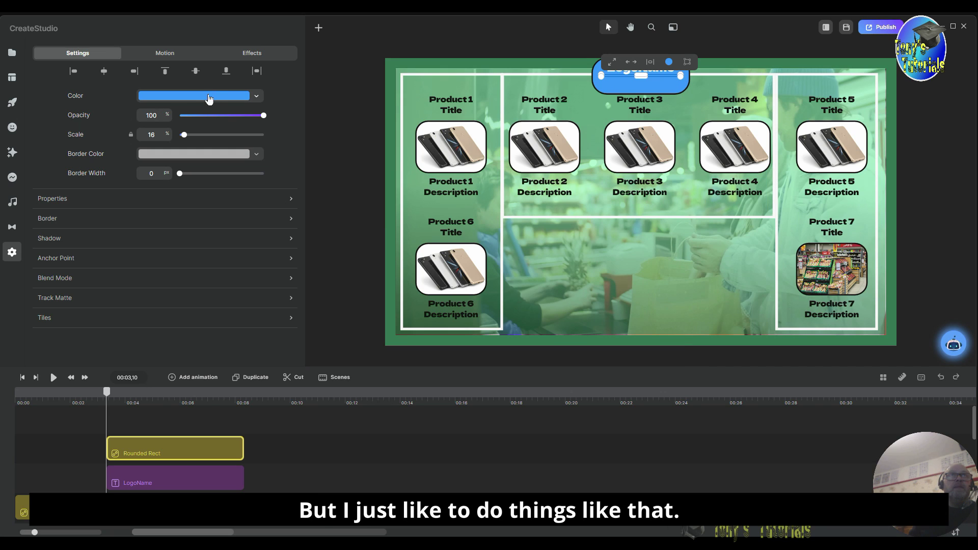
- Fill the underline with near-black, and move the LogoName and underline clips to the timeline's start
left_click(211, 98)
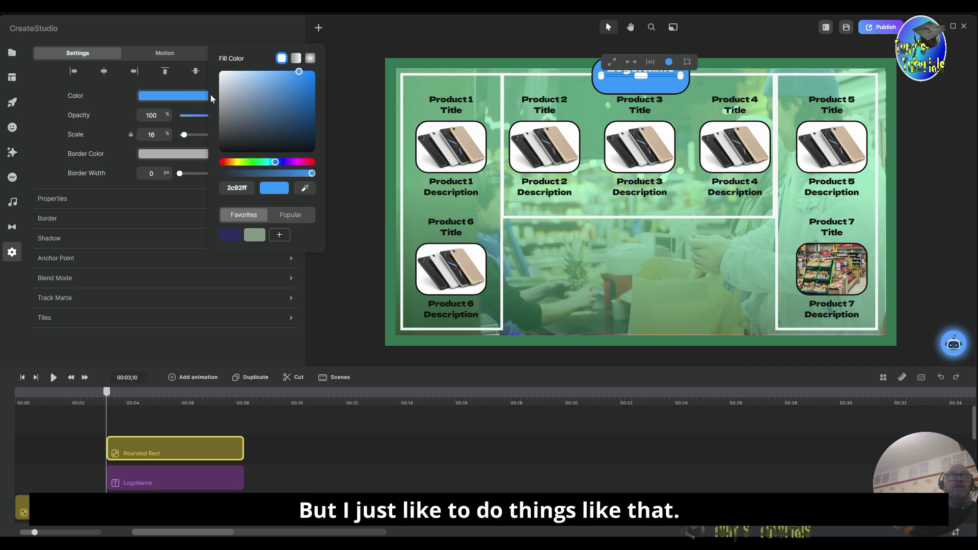
left_click(269, 149)
left_click(548, 424)
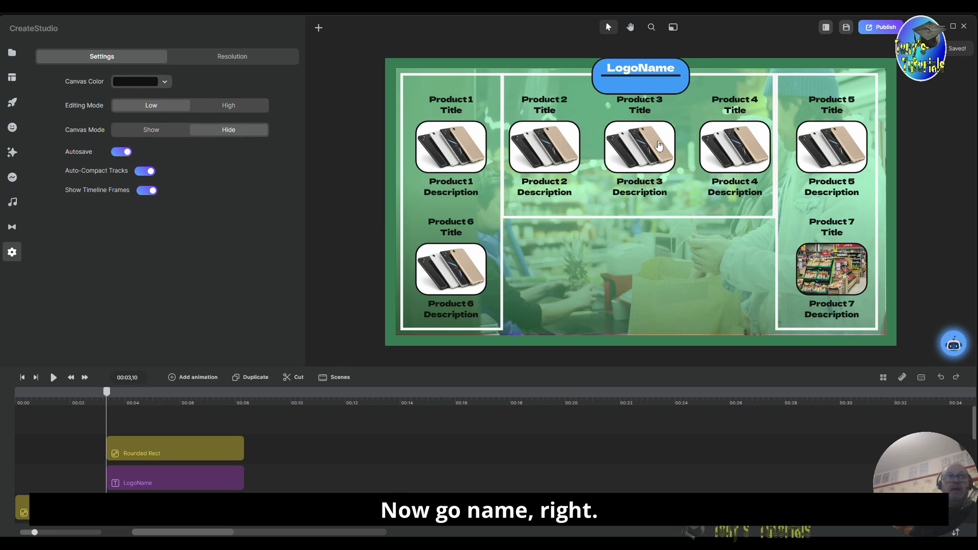
left_click_drag(204, 473, 113, 477)
left_click_drag(209, 445, 120, 445)
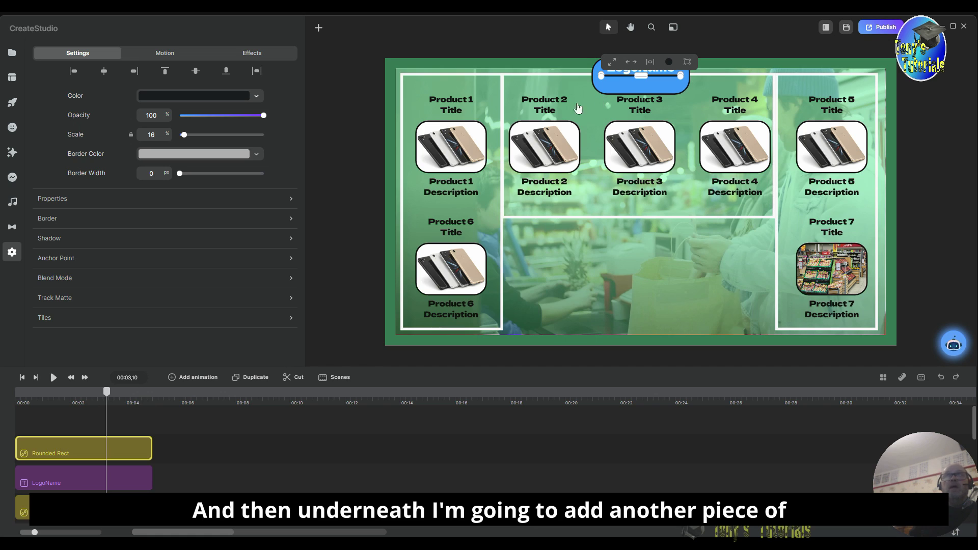
- Add a second text layer, replace its placeholder wording with Descriptor, and select the whole word
left_click(318, 28)
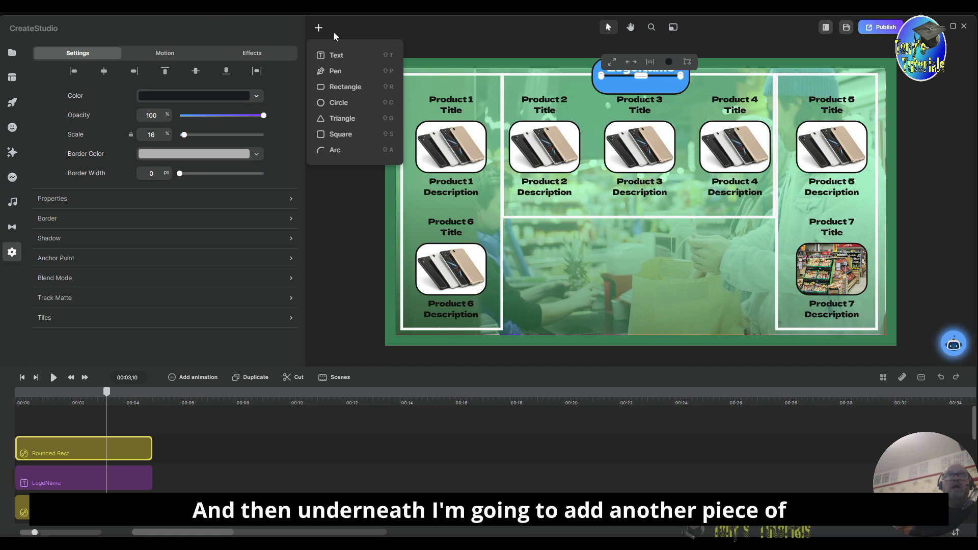
left_click(345, 60)
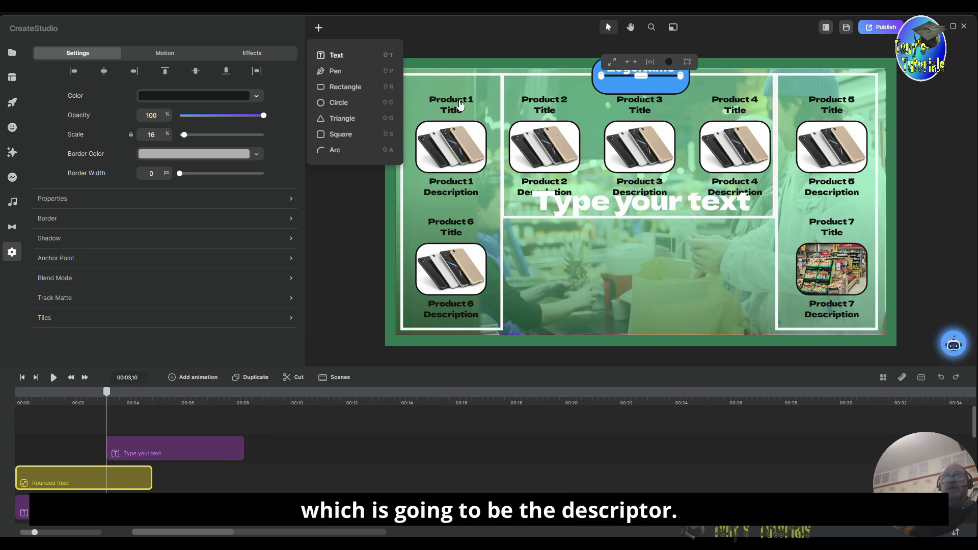
left_click(655, 204)
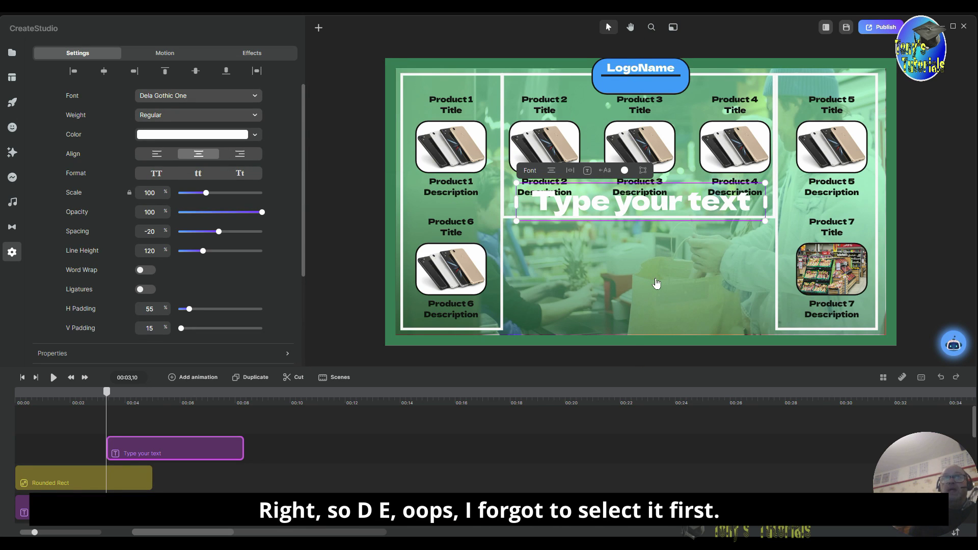
left_click(749, 205)
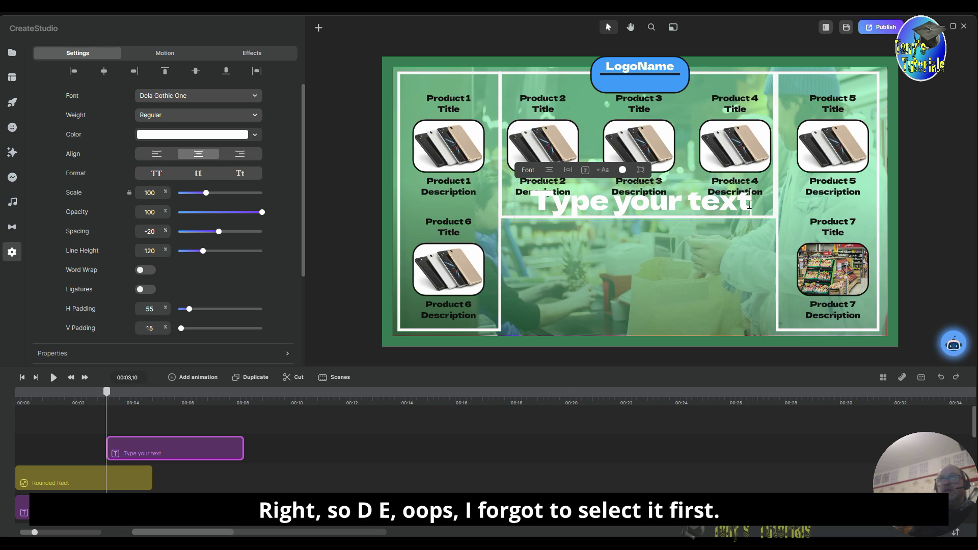
left_click_drag(756, 204, 530, 204)
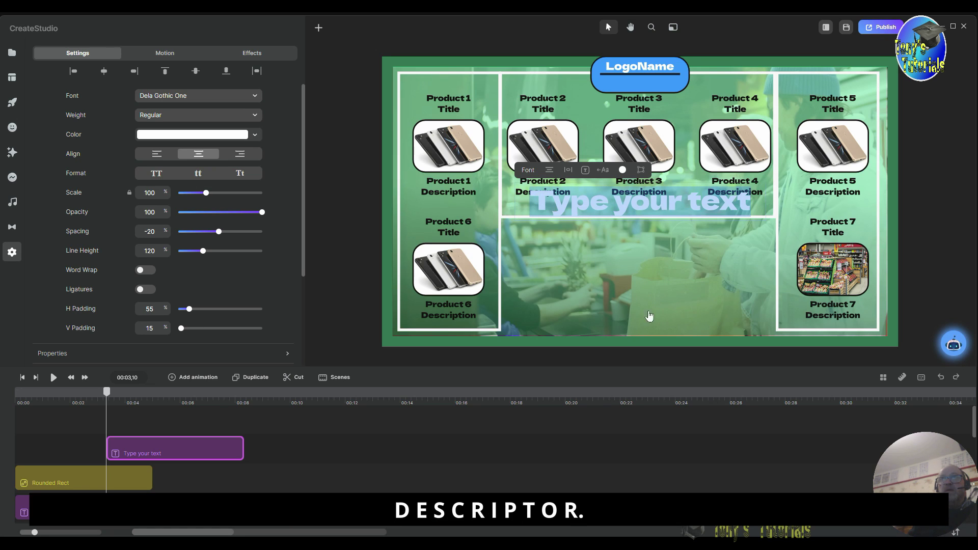
type("Des")
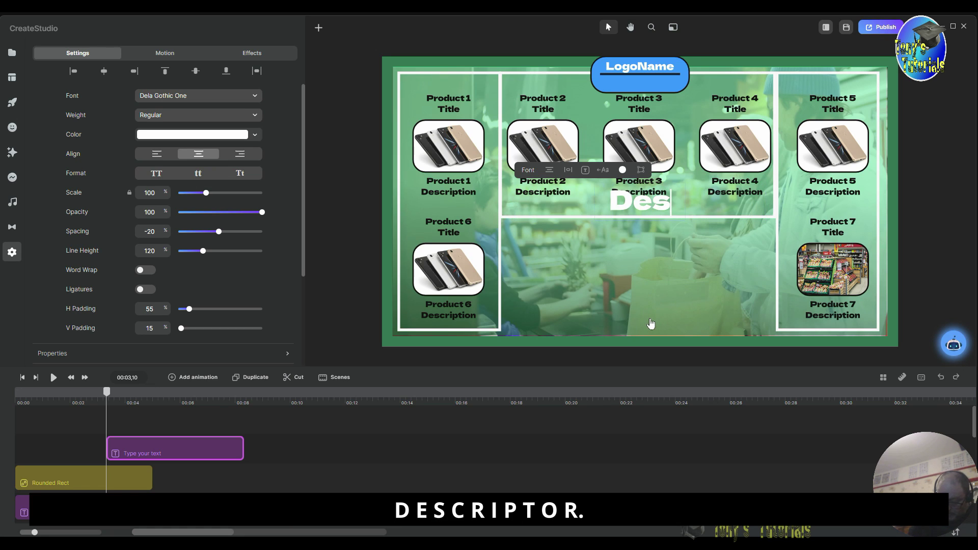
type("cri")
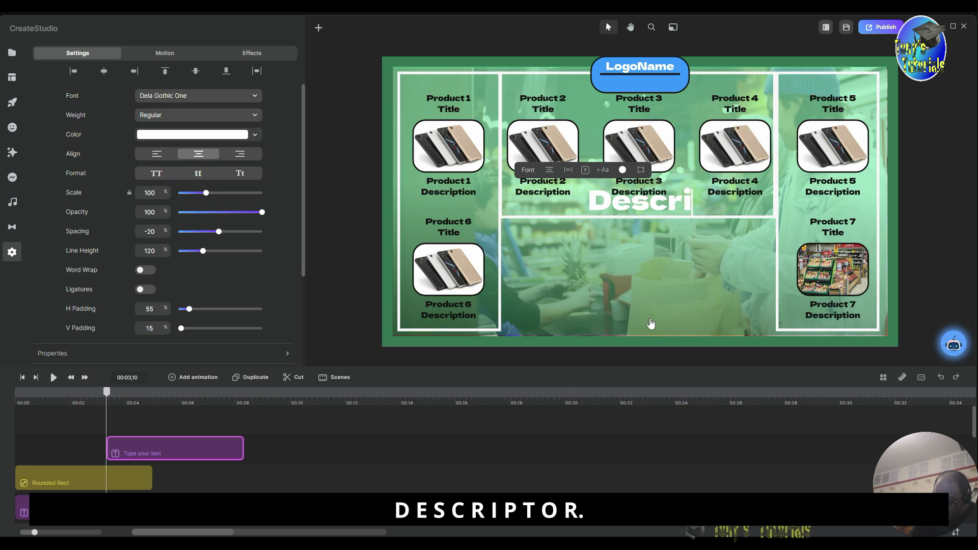
type("ptor")
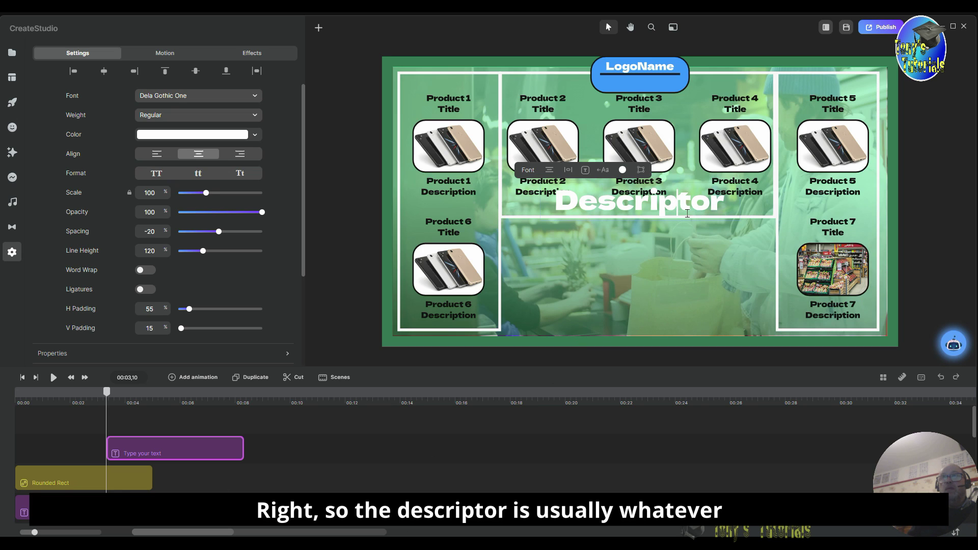
left_click_drag(725, 201, 551, 232)
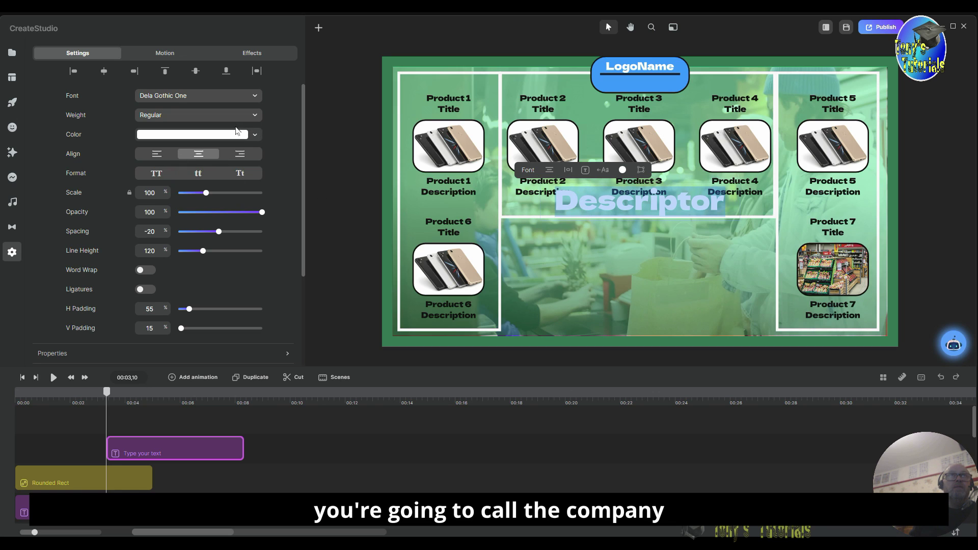
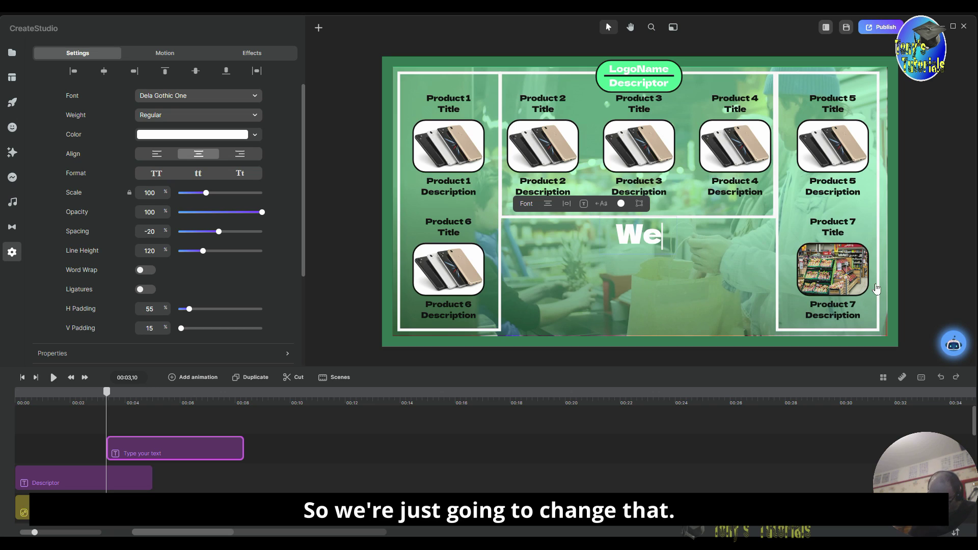
- Replace the new text layer's placeholder wording with Welcome Video, capitalising both words
type("lcom")
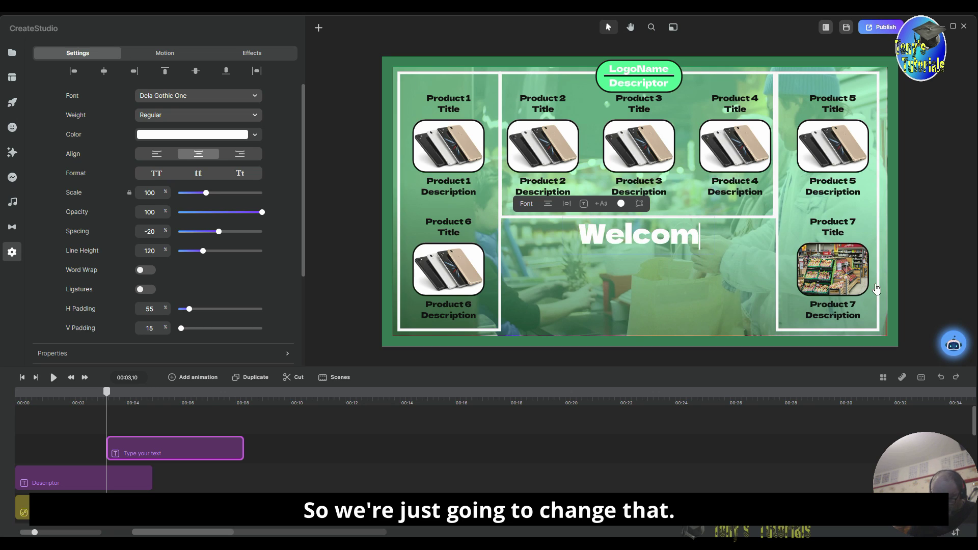
type("e")
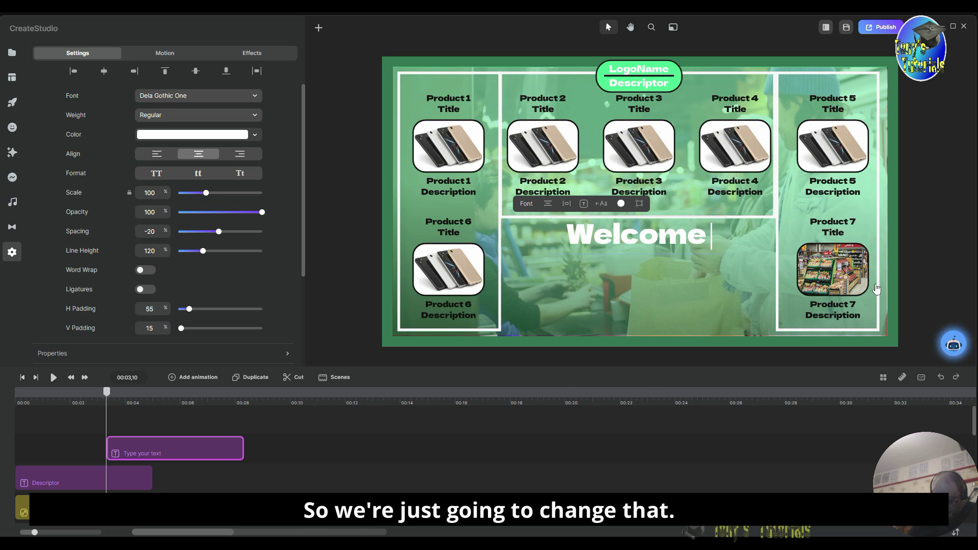
type(" video")
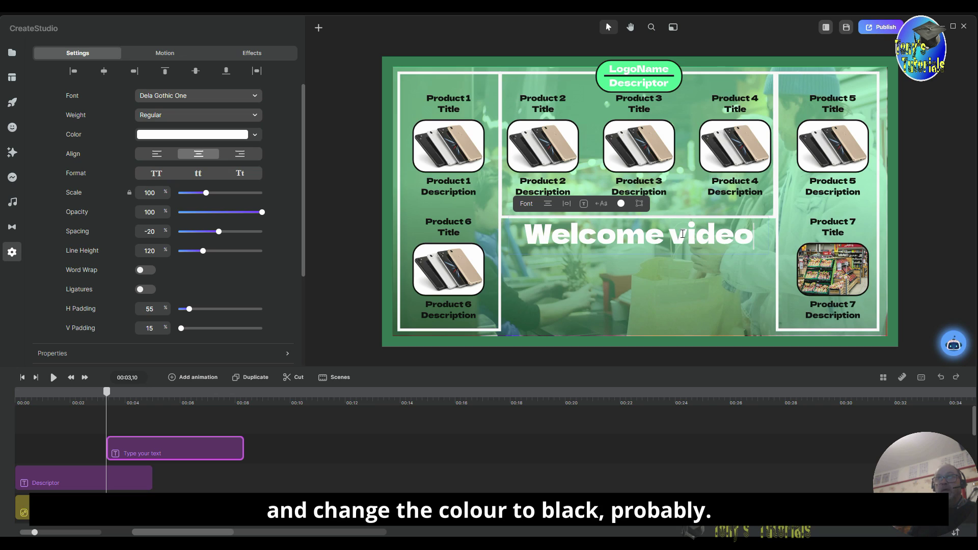
left_click_drag(687, 234, 676, 233)
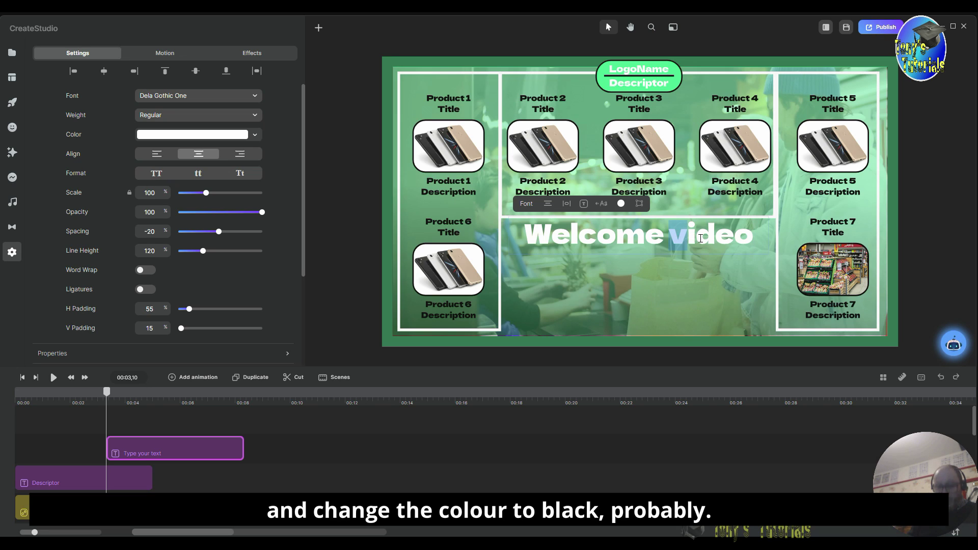
type("V")
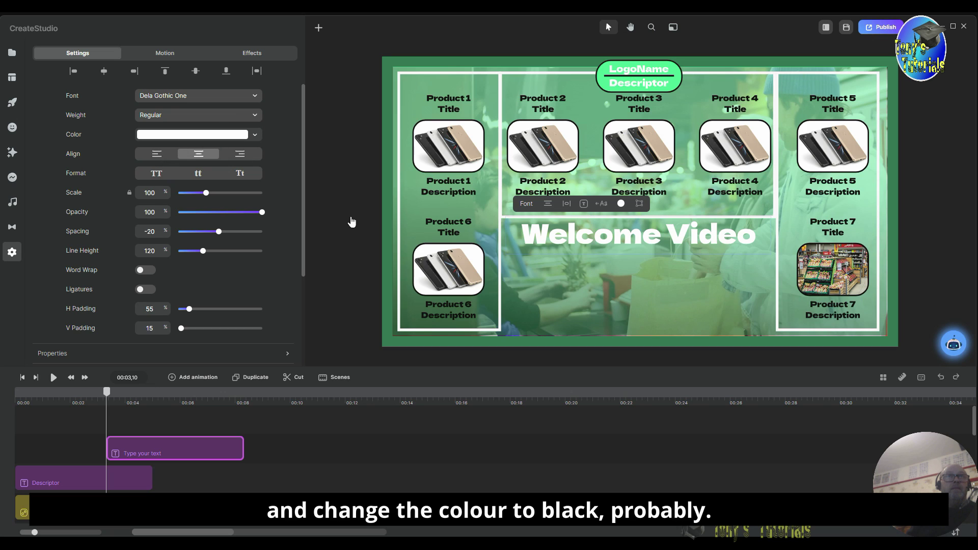
- Fill the Welcome Video text with near-black 050303 and reduce its scale to 70%
left_click(192, 134)
left_click(234, 188)
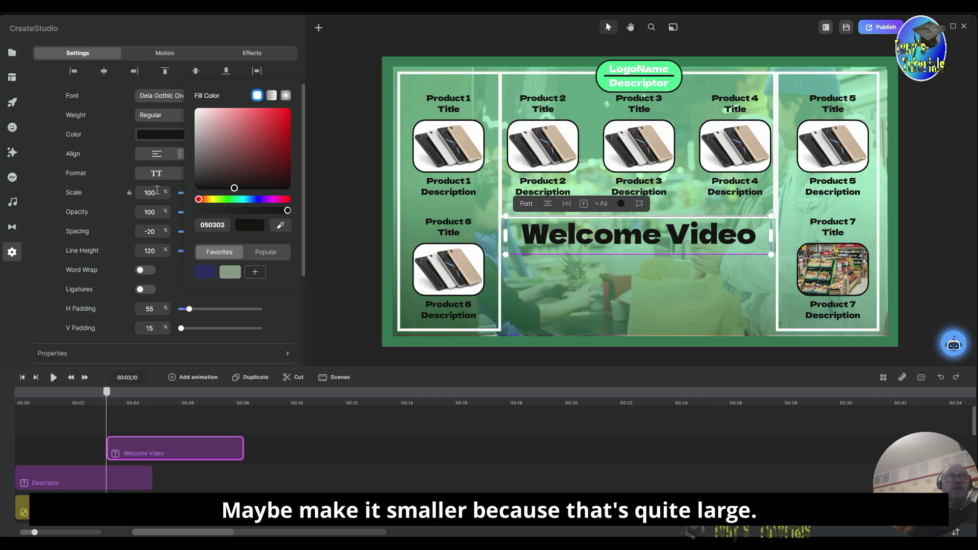
double_click(157, 192)
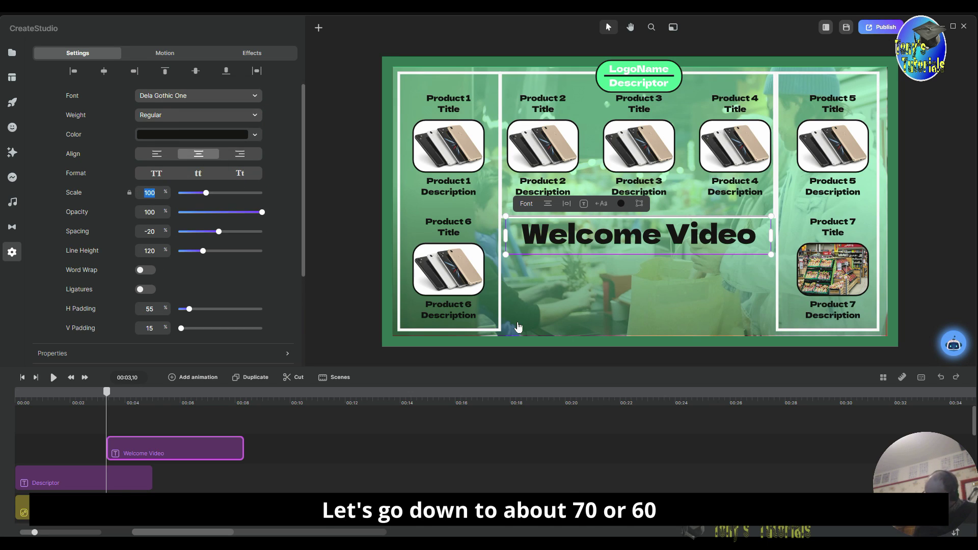
type("60")
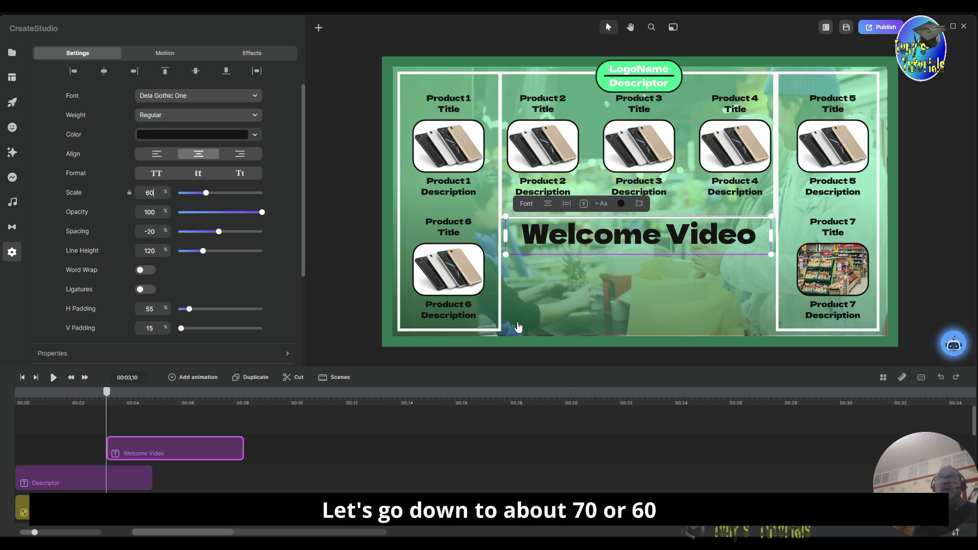
key("Return")
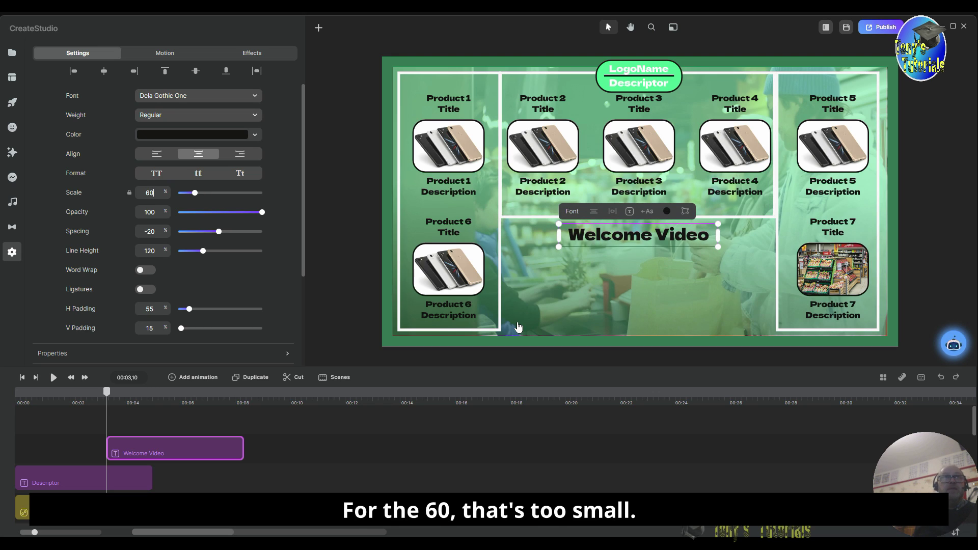
key("BackSpace")
key("BackSpace")
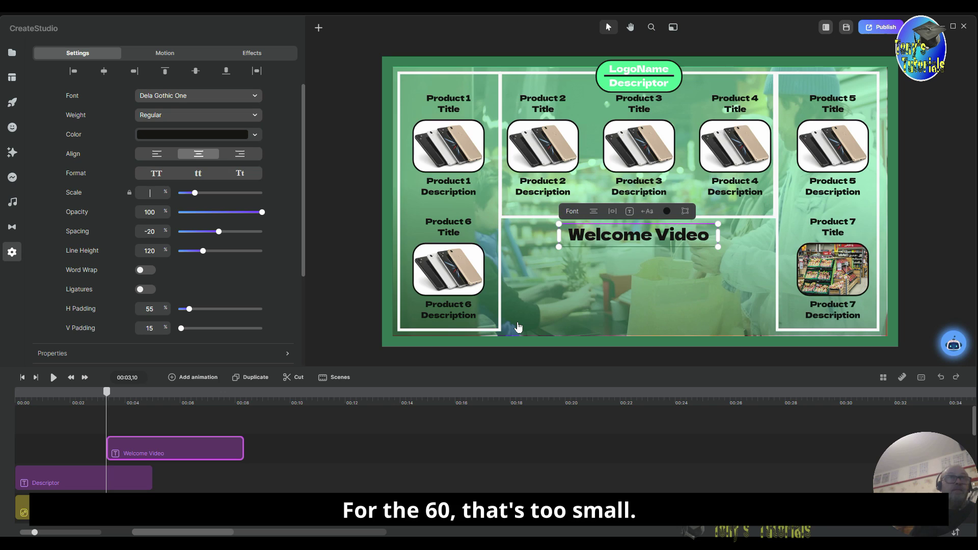
type("70")
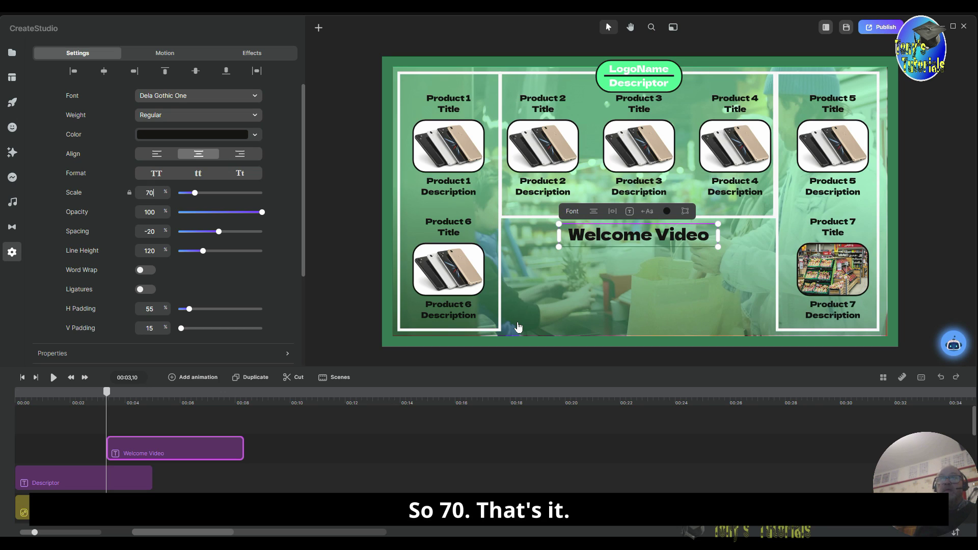
key("Return")
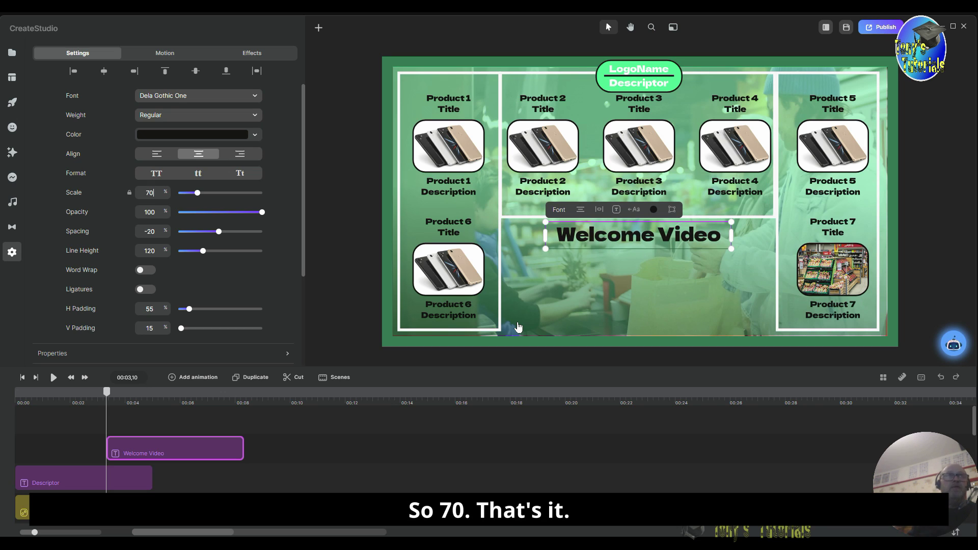
- Add a rectangle as a video placeholder, shrink it to 33% scale and centre it directly beneath the Welcome Video heading
left_click(319, 28)
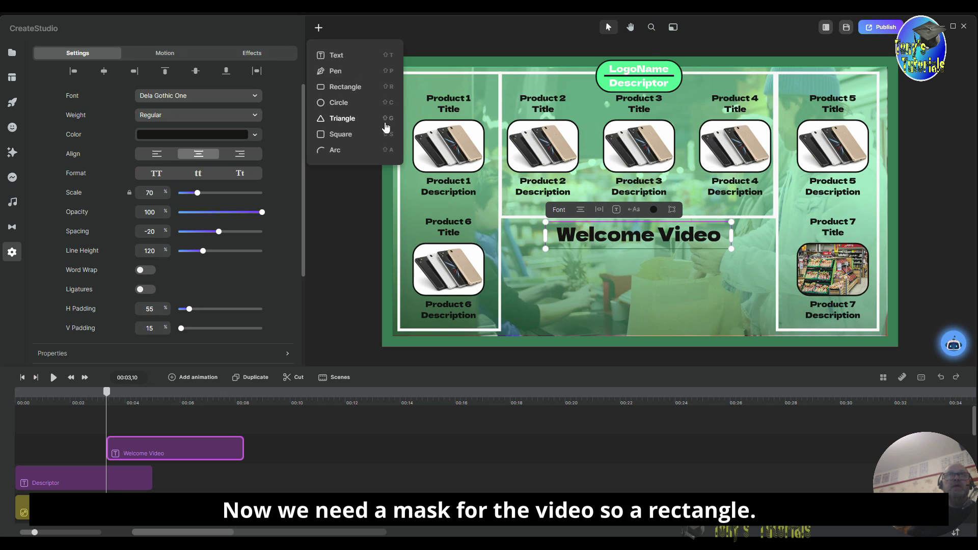
left_click(346, 88)
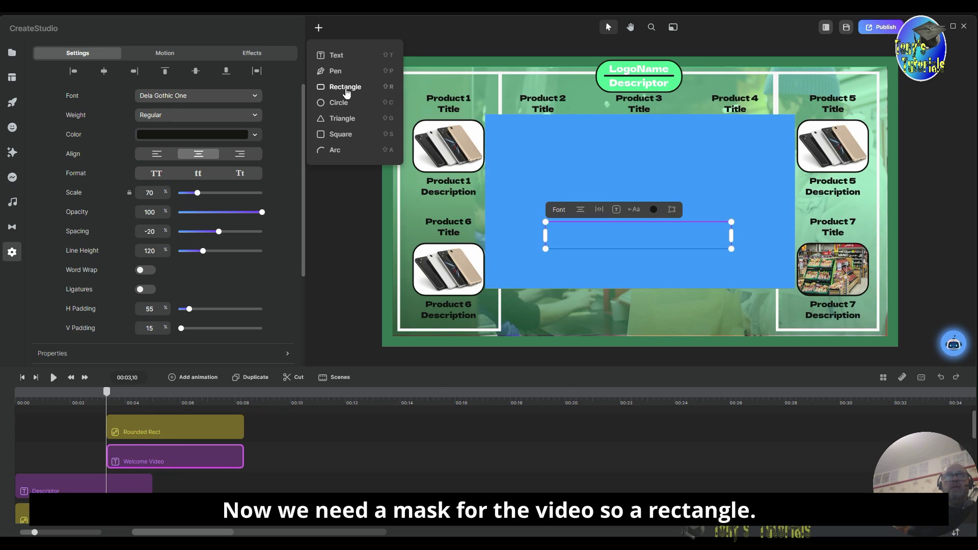
left_click(550, 166)
left_click_drag(487, 116, 627, 192)
left_click_drag(703, 255, 641, 301)
left_click_drag(643, 340, 644, 332)
left_click_drag(653, 284, 652, 290)
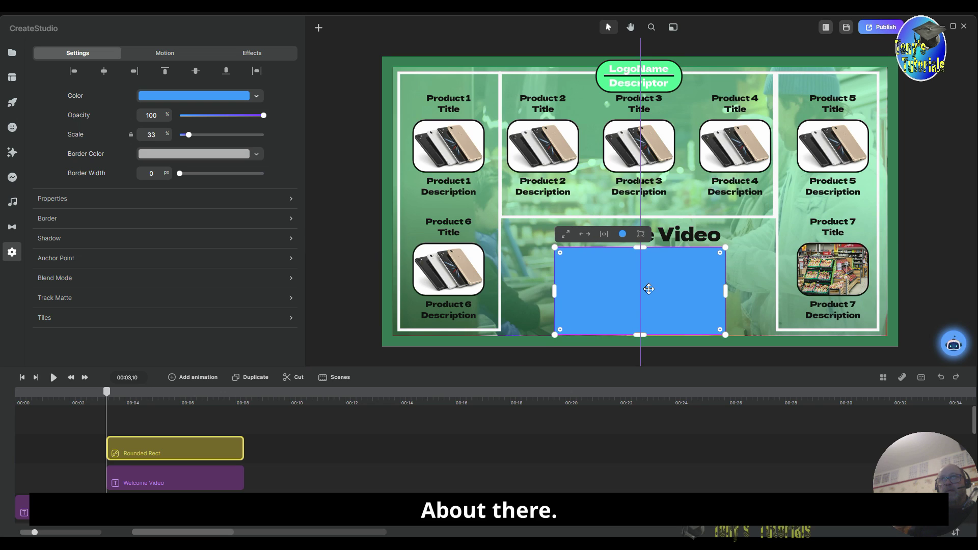
left_click_drag(651, 289, 649, 289)
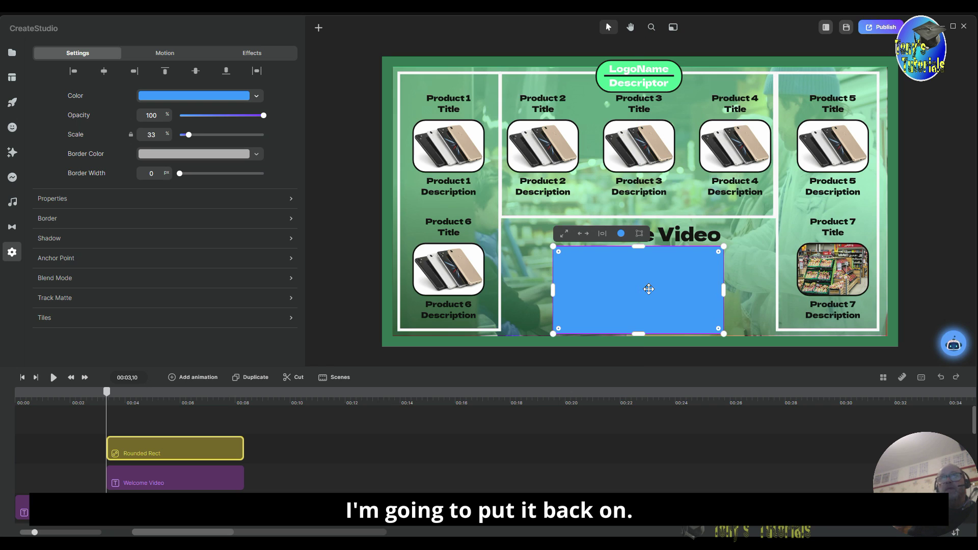
- Move the Welcome Video text clip and the blue rectangle clip to the timeline's start
mouse_move(344, 34)
left_mouse_down()
mouse_move(356, 107)
mouse_move(335, 98)
mouse_move(340, 23)
left_mouse_up()
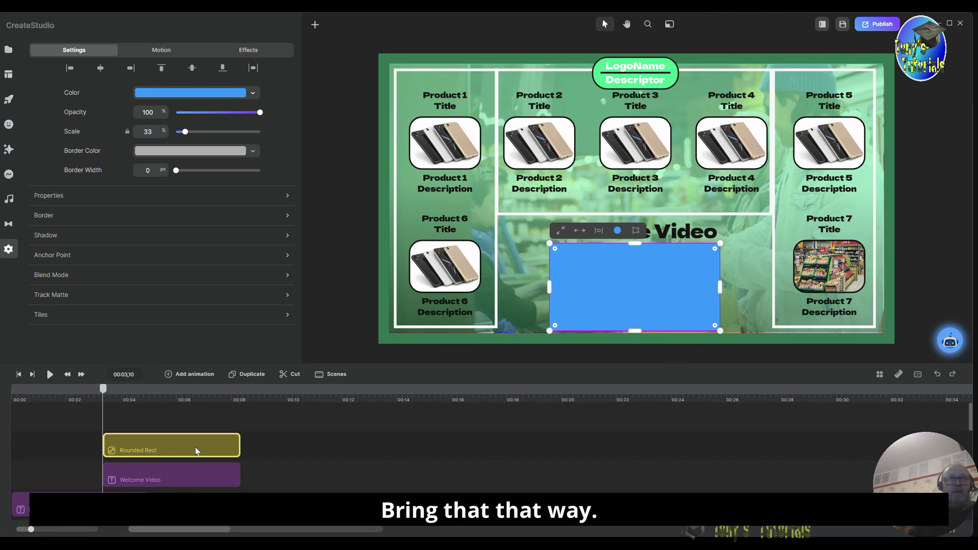
left_click_drag(205, 481, 90, 481)
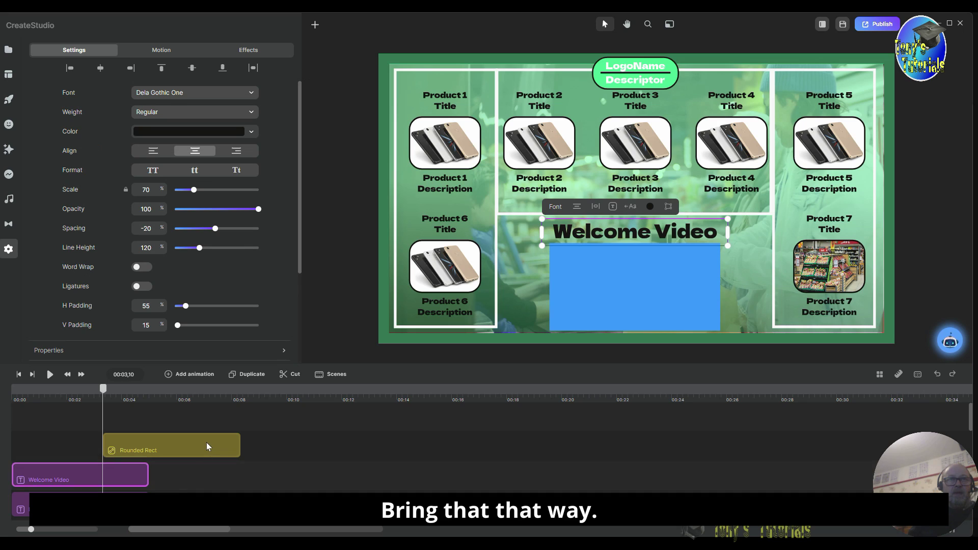
left_click_drag(206, 444, 116, 441)
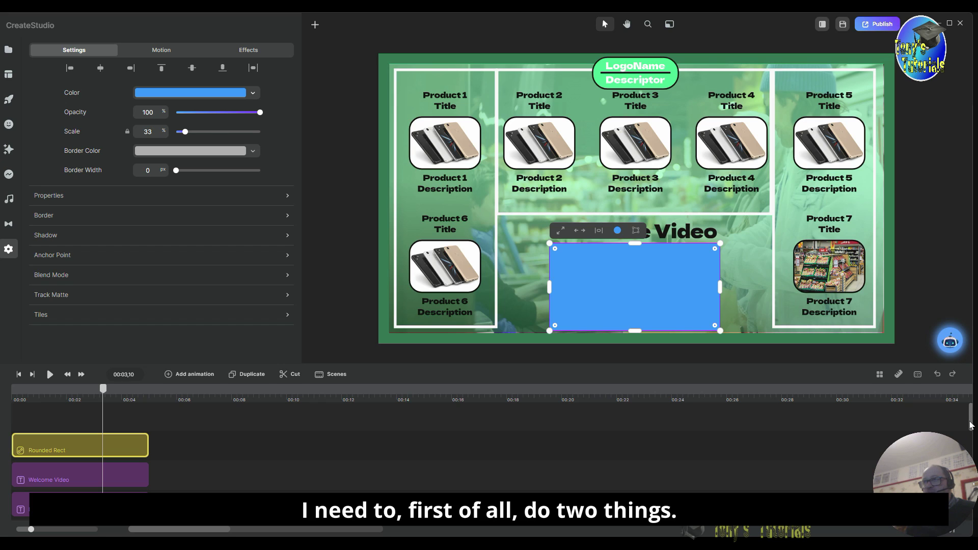
- Extend the four logo badge clips together to about 26 seconds, matching the end of the White Outlines clip
left_click_drag(971, 425, 972, 443)
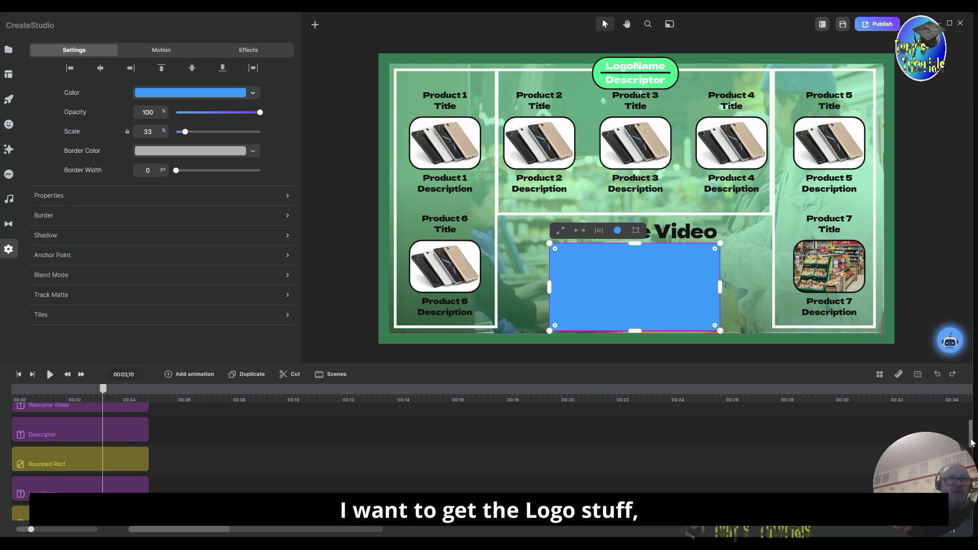
left_click_drag(231, 432, 103, 492)
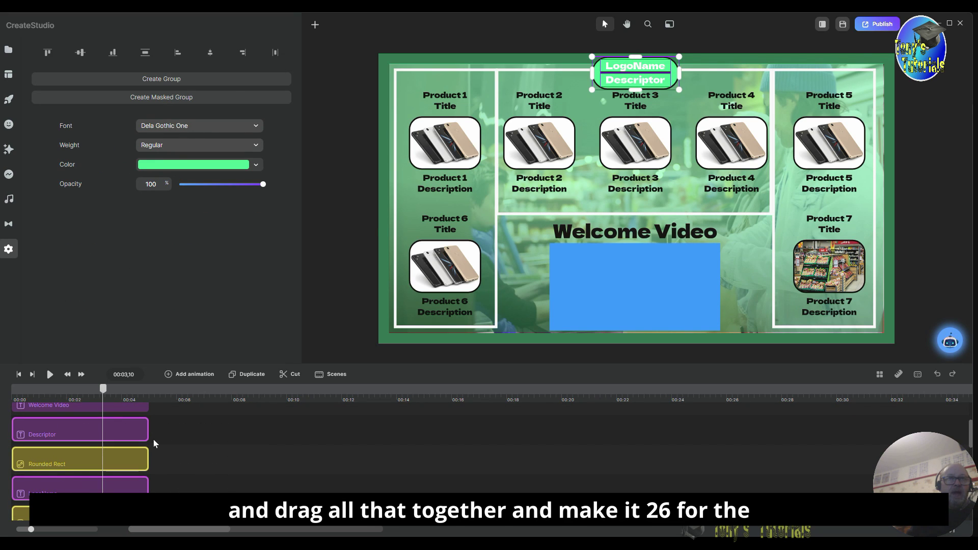
left_click_drag(147, 429, 731, 468)
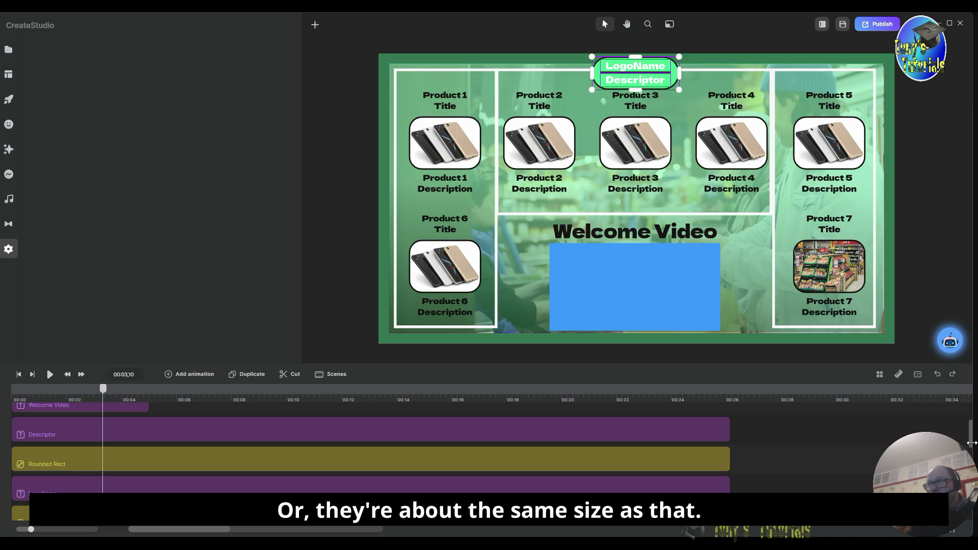
mouse_move(970, 439)
left_mouse_down()
mouse_move(970, 452)
mouse_move(970, 441)
left_mouse_up()
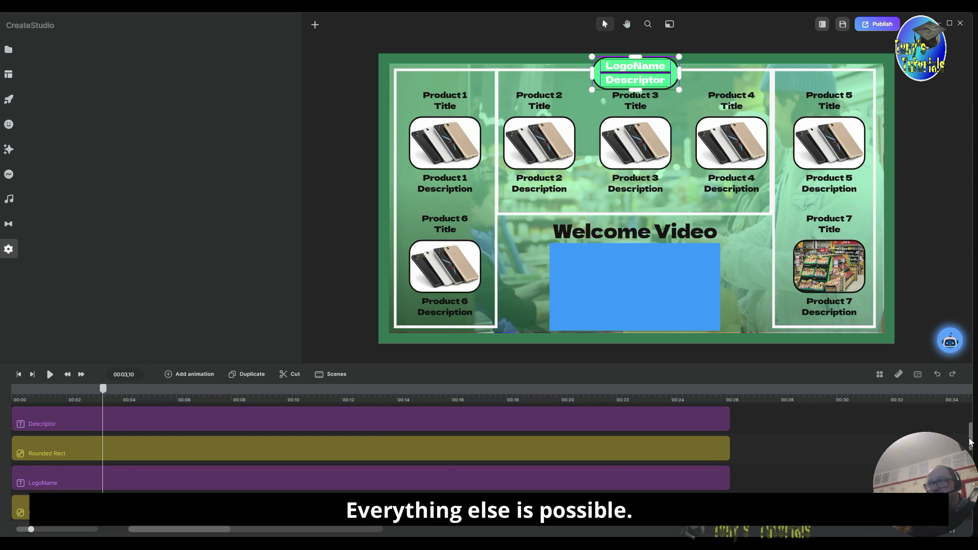
left_click(760, 423)
left_click_drag(765, 421, 713, 502)
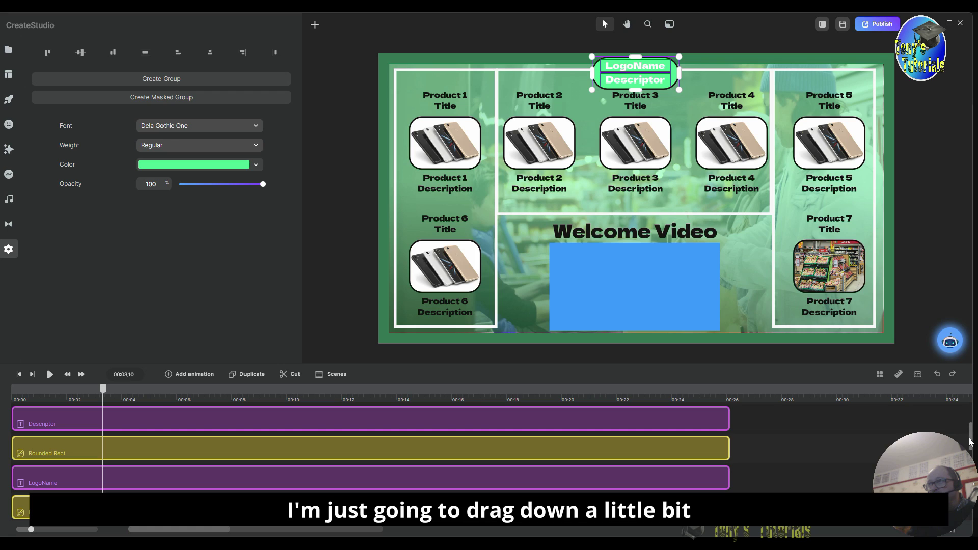
left_click_drag(971, 441, 971, 450)
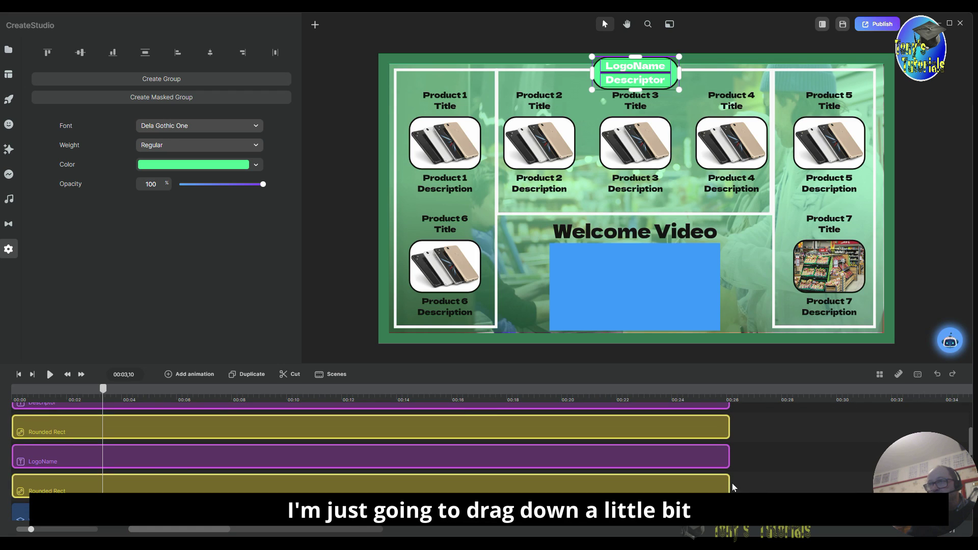
left_click_drag(735, 484, 740, 485)
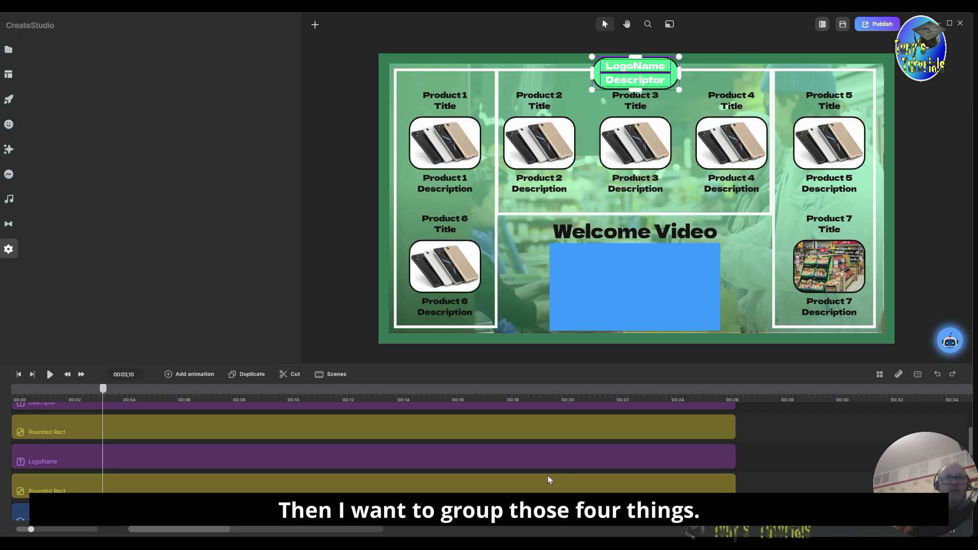
- Reselect the Descriptor, underline, LogoName and badge shape clips and group them
scroll(779, 436, "up", 3)
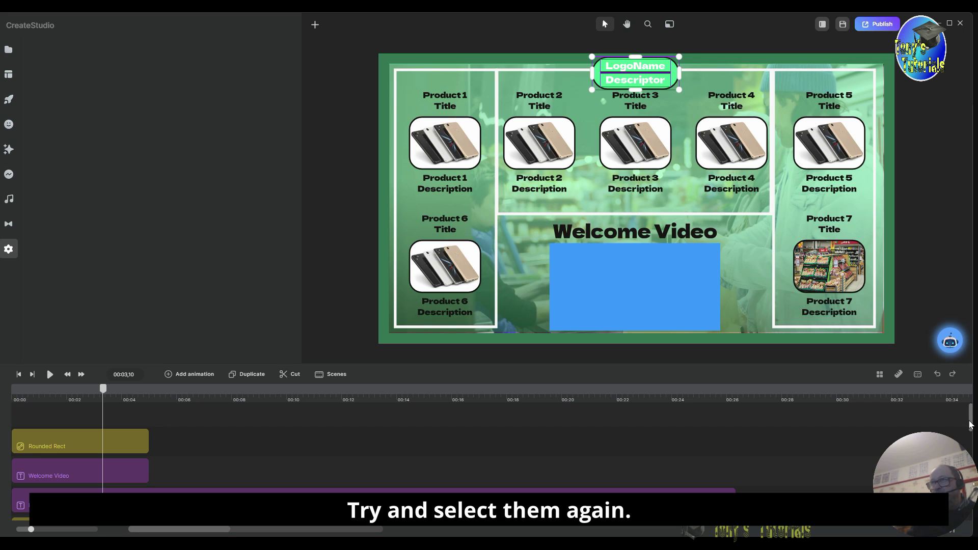
left_click_drag(969, 423, 970, 444)
left_click_drag(767, 415, 692, 490)
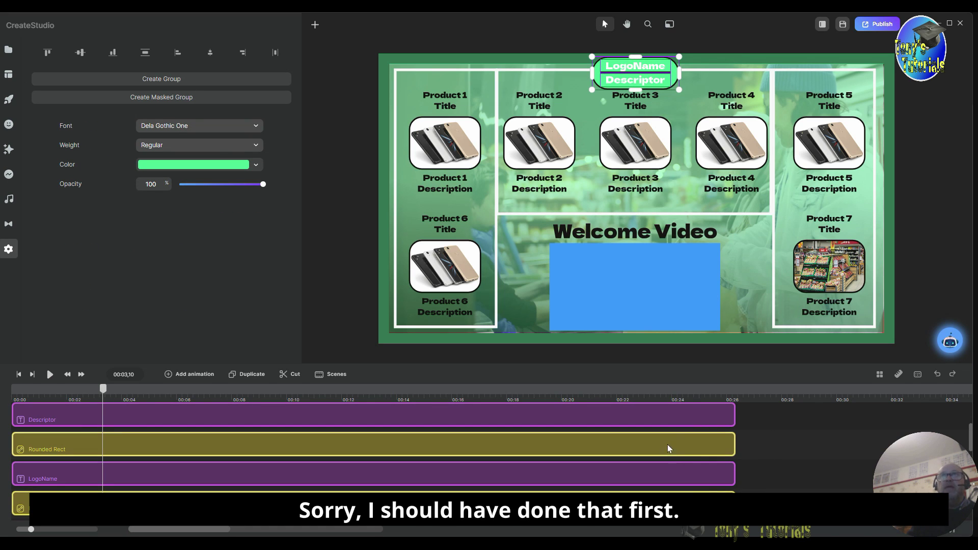
right_click(697, 410)
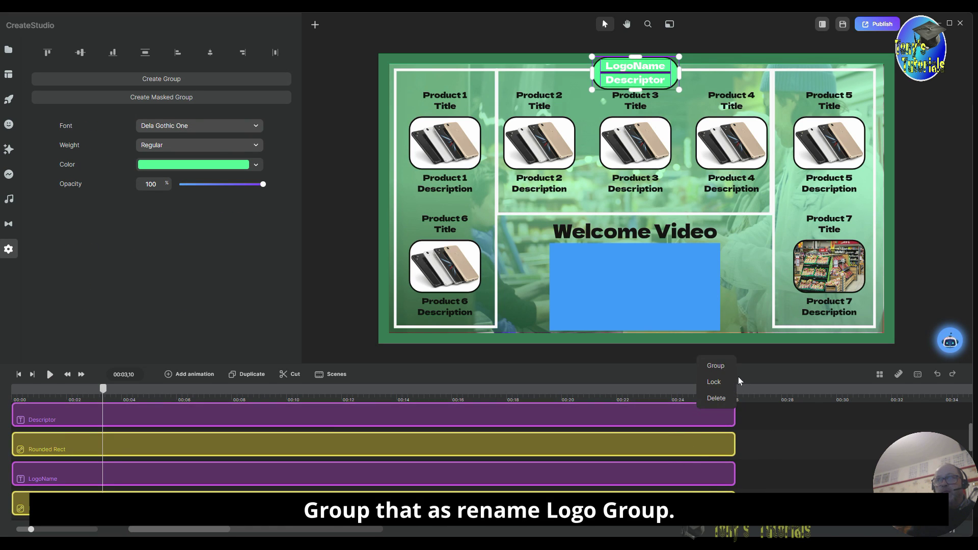
left_click(716, 367)
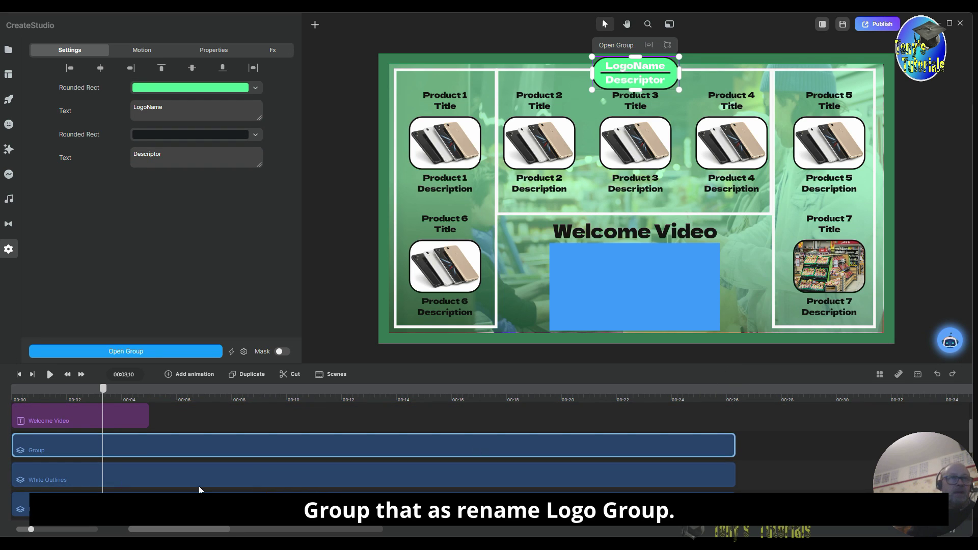
- Rename the new logo badge group clip as Logo Group
right_click(58, 449)
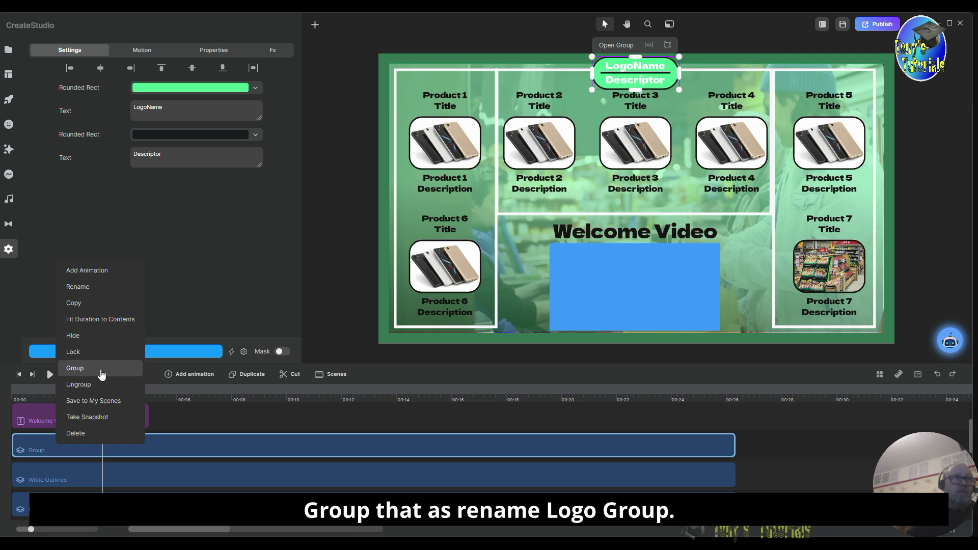
left_click(123, 287)
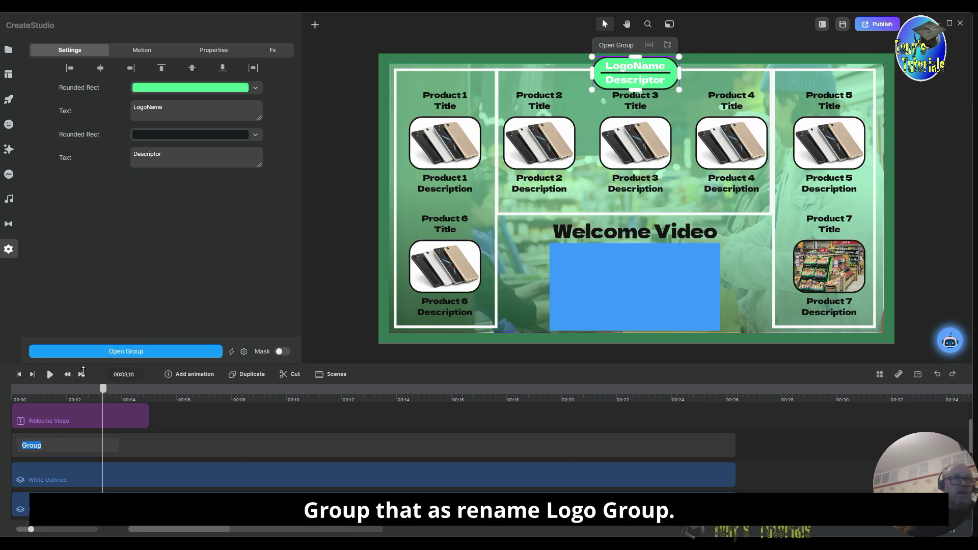
left_click(23, 445)
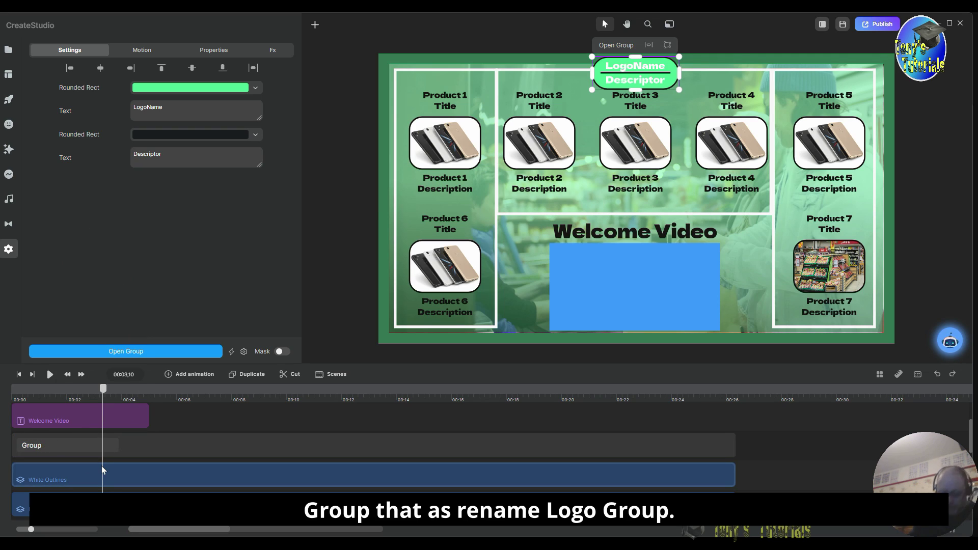
type("Log")
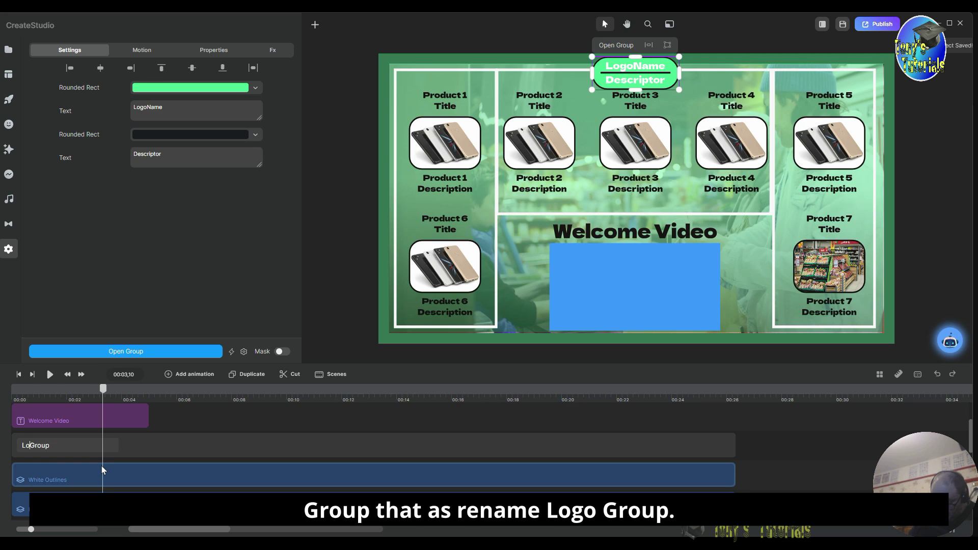
type("o")
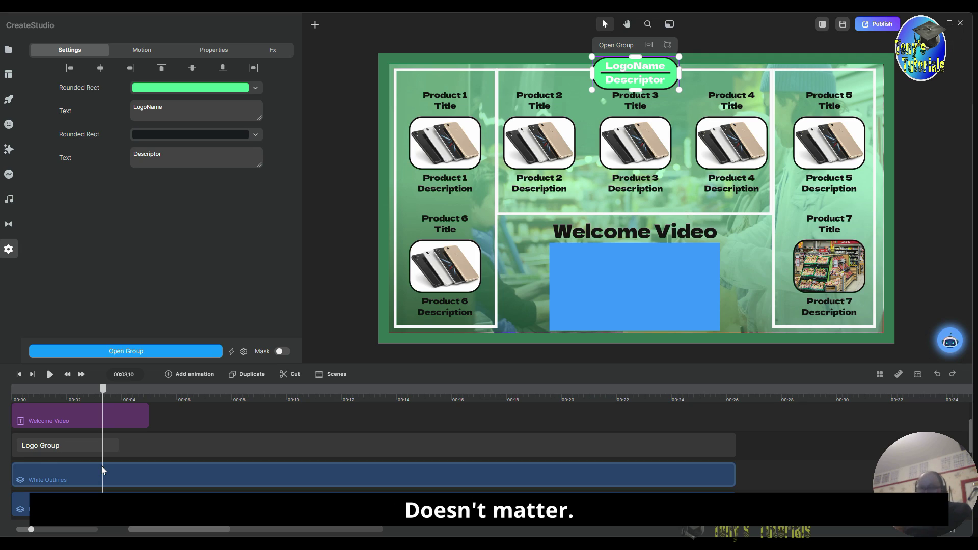
key("Return")
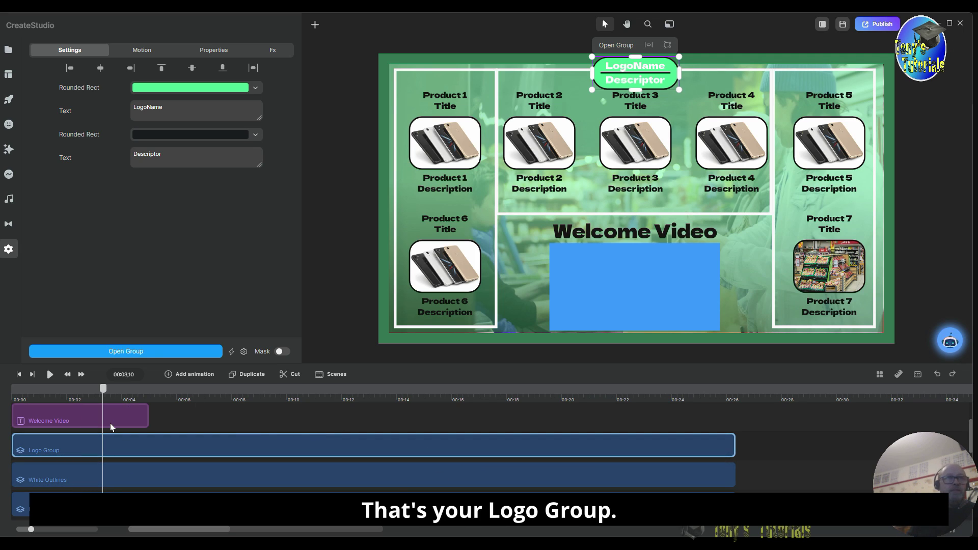
- Rename the blue rectangle's timeline clip as Mask
scroll(288, 438, "up", 2)
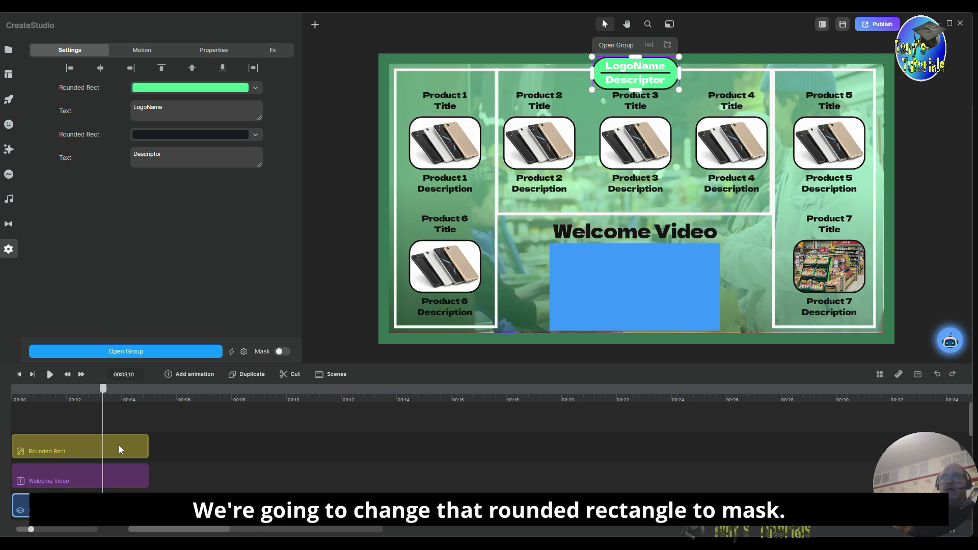
left_click(80, 449, "shift")
right_click(80, 448)
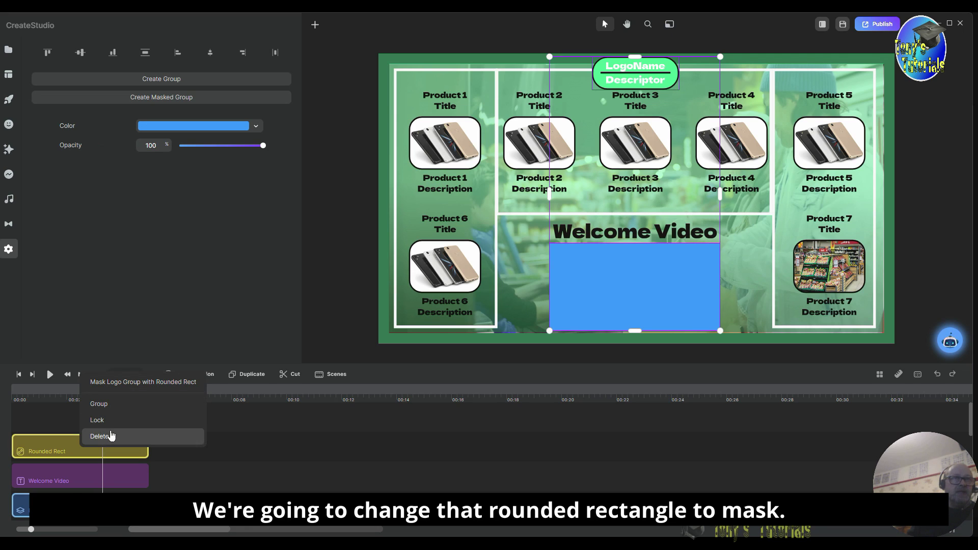
right_click(55, 450)
left_click(319, 456)
right_click(61, 453)
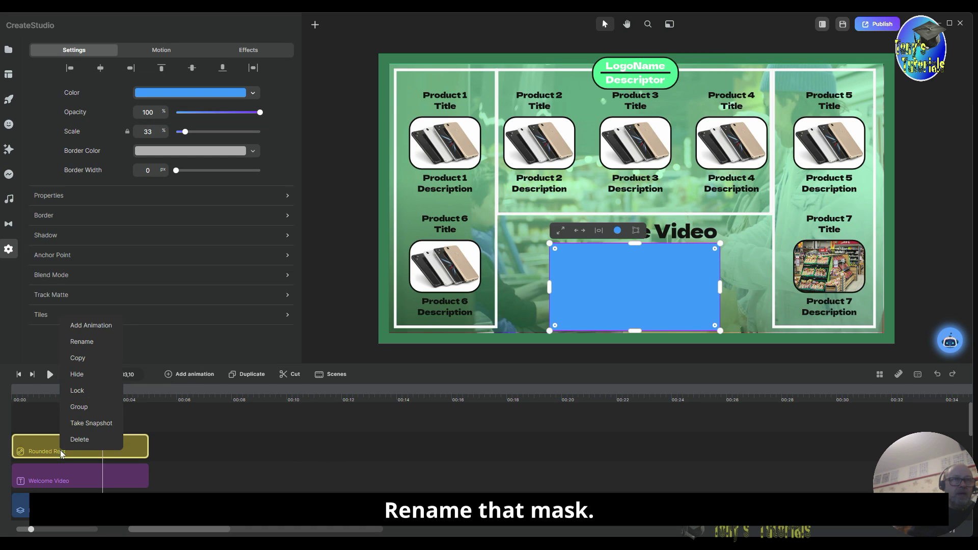
left_click(81, 342)
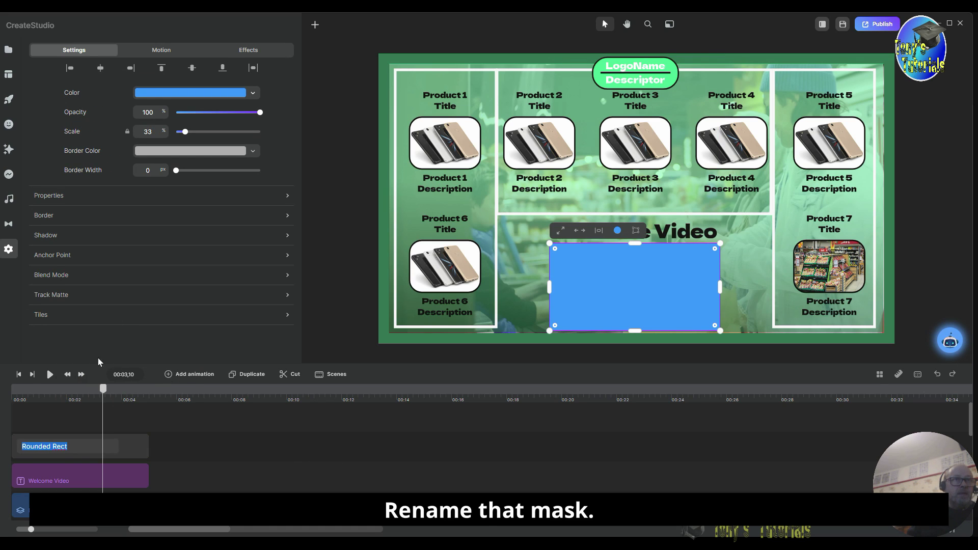
type("MaSK")
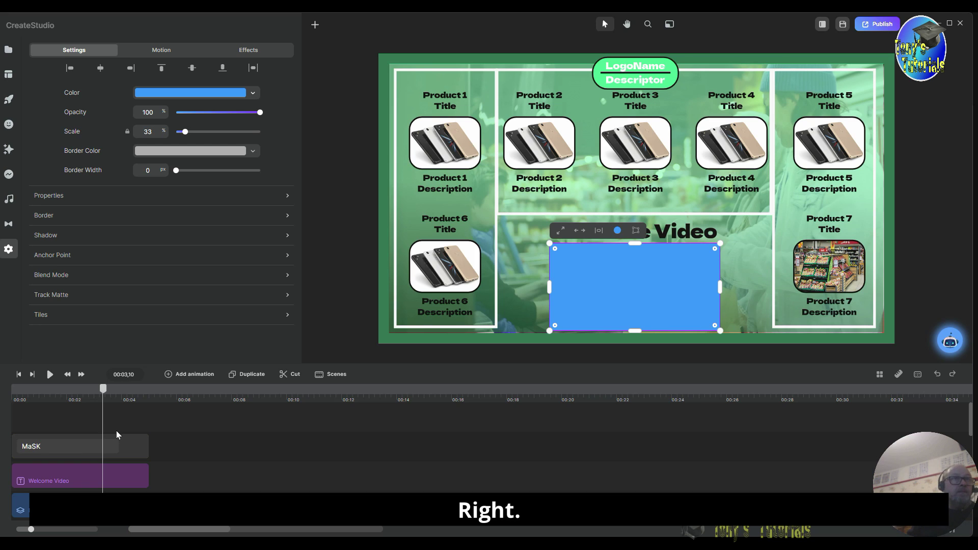
key("BackSpace")
key("BackSpace")
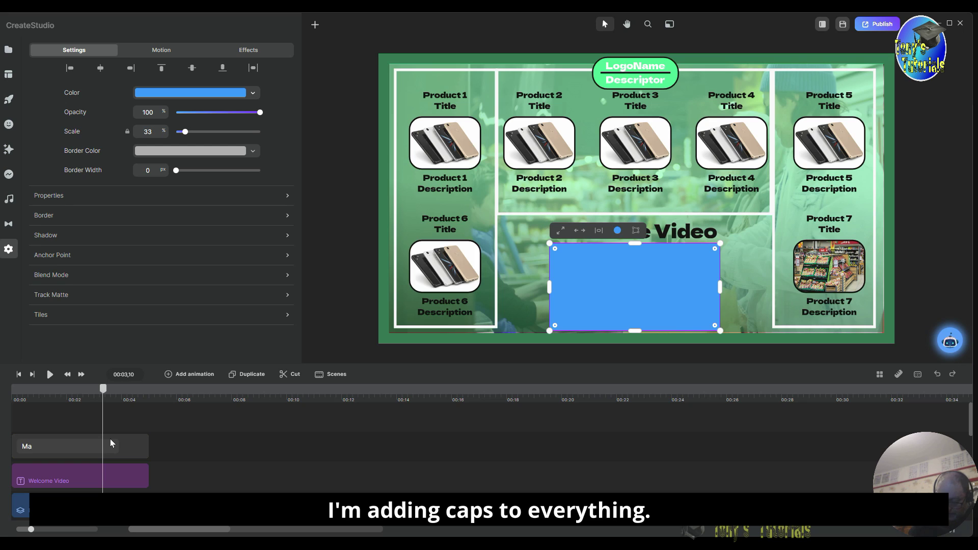
type("sk")
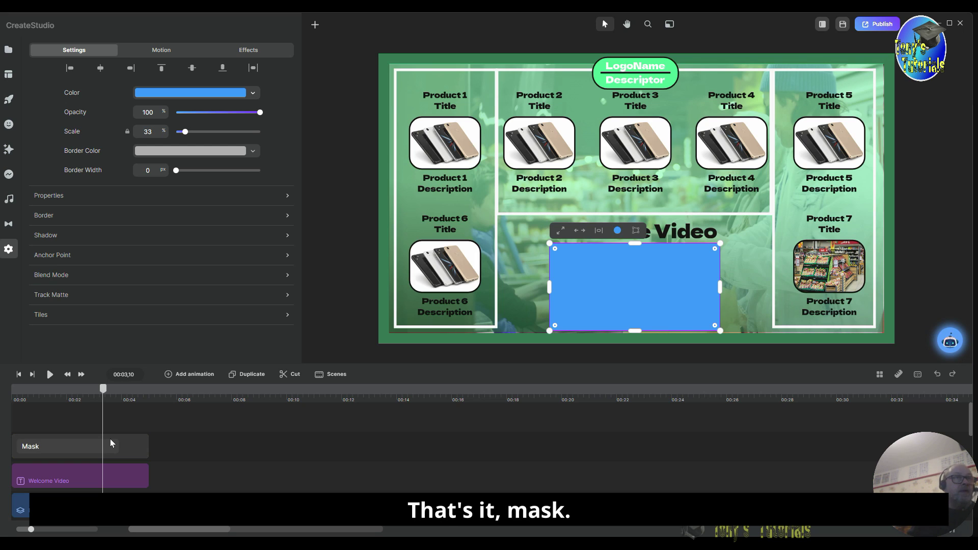
left_click(255, 452)
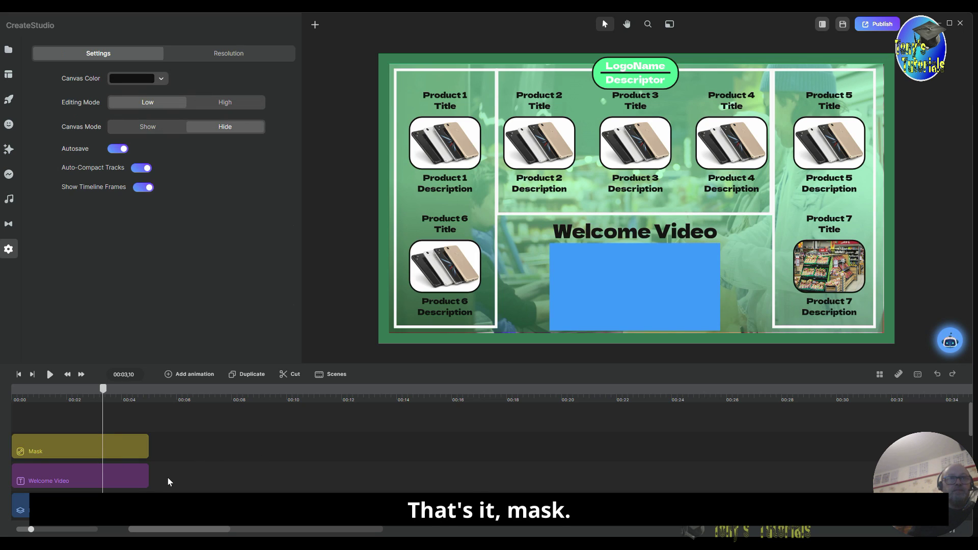
- Give the Mask rectangle a 5 px near-black border in colour 070303 and slightly round its corners
left_click(119, 449)
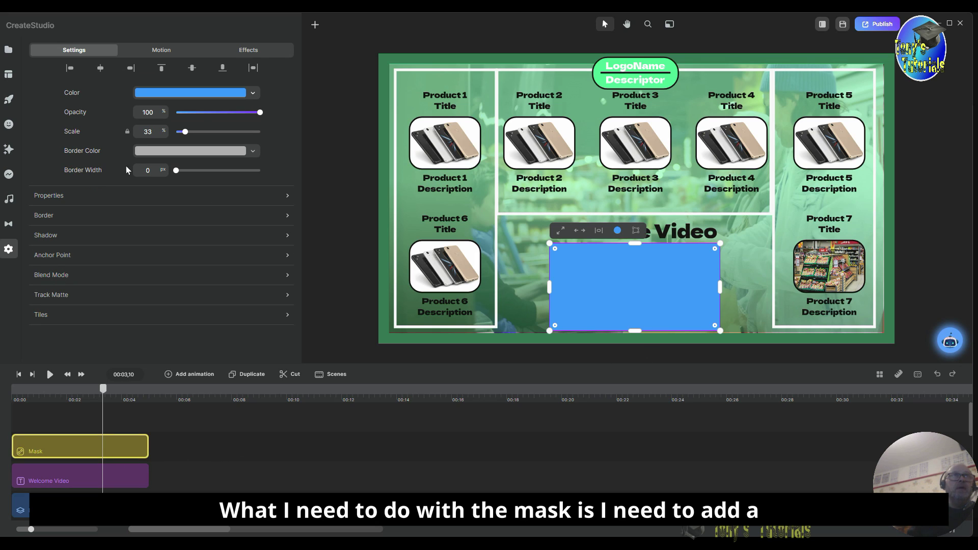
double_click(155, 170)
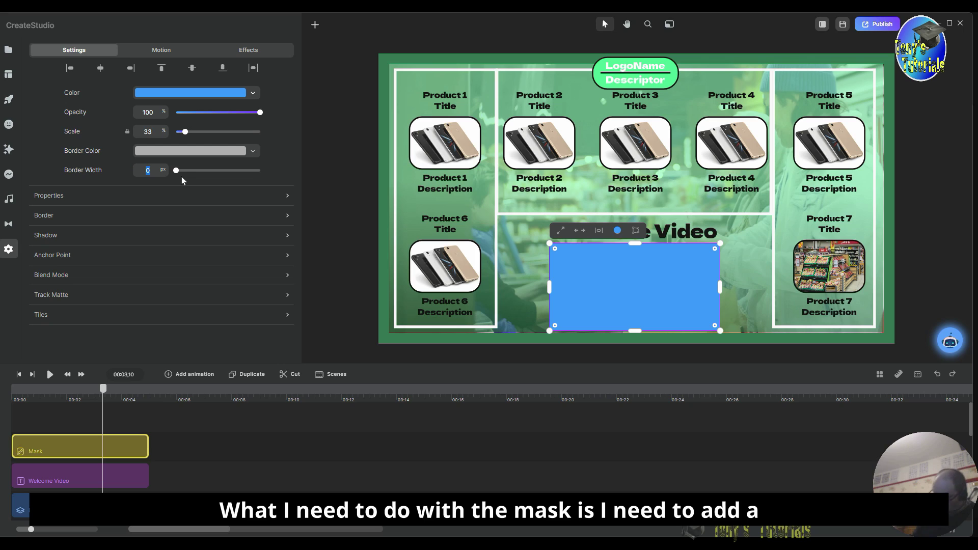
type("5")
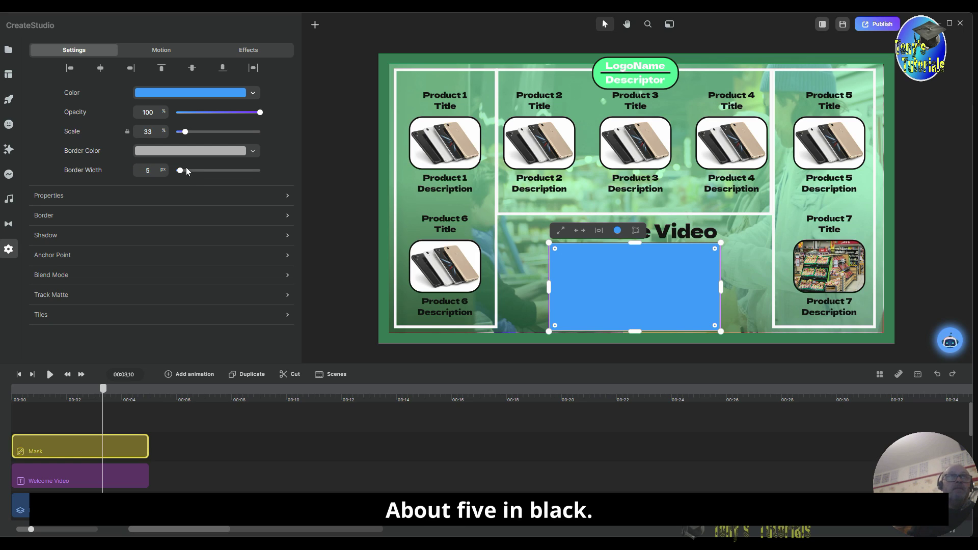
left_click(195, 152)
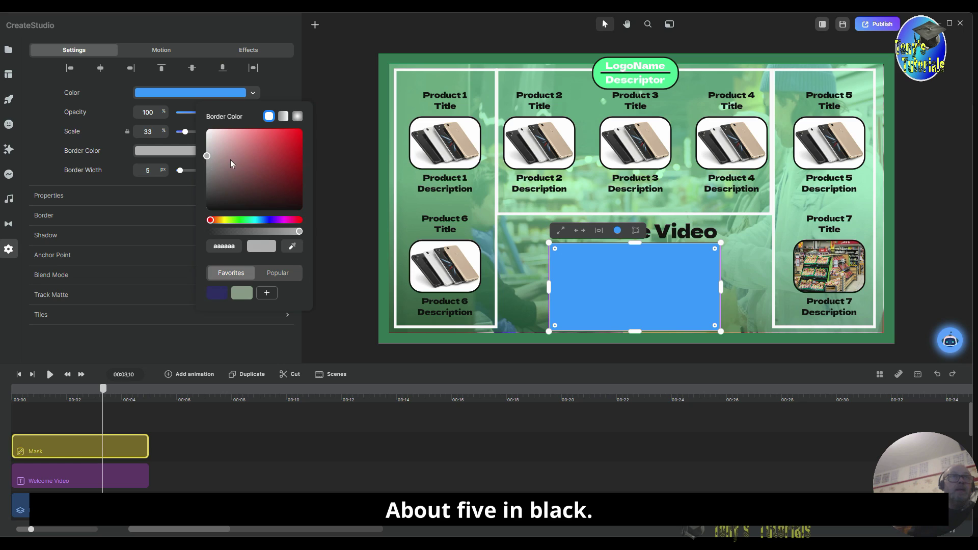
left_click(257, 208)
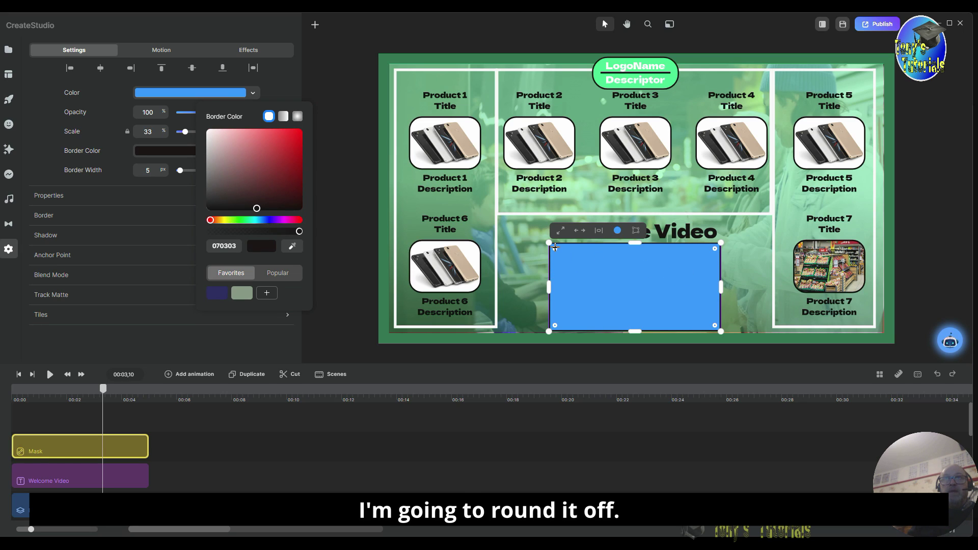
left_click_drag(555, 248, 559, 252)
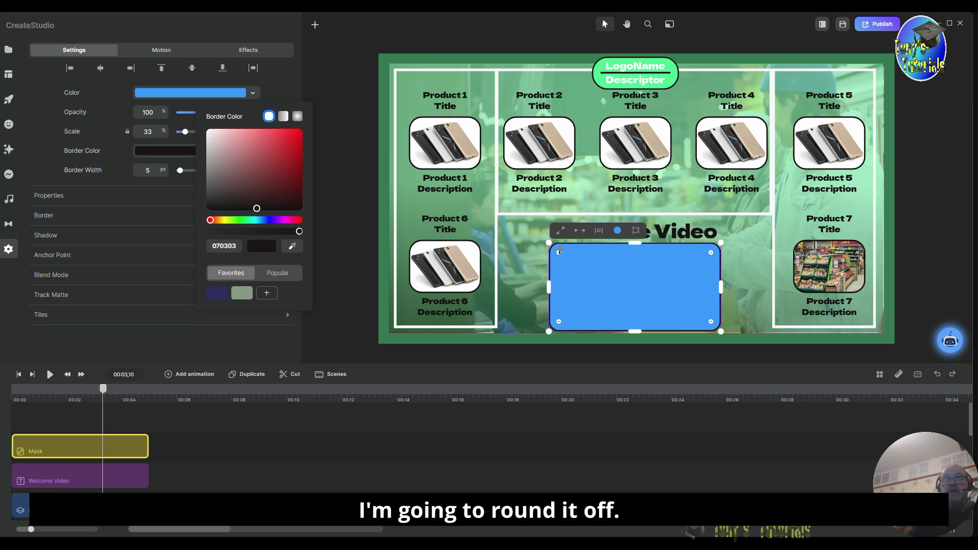
left_click(747, 271)
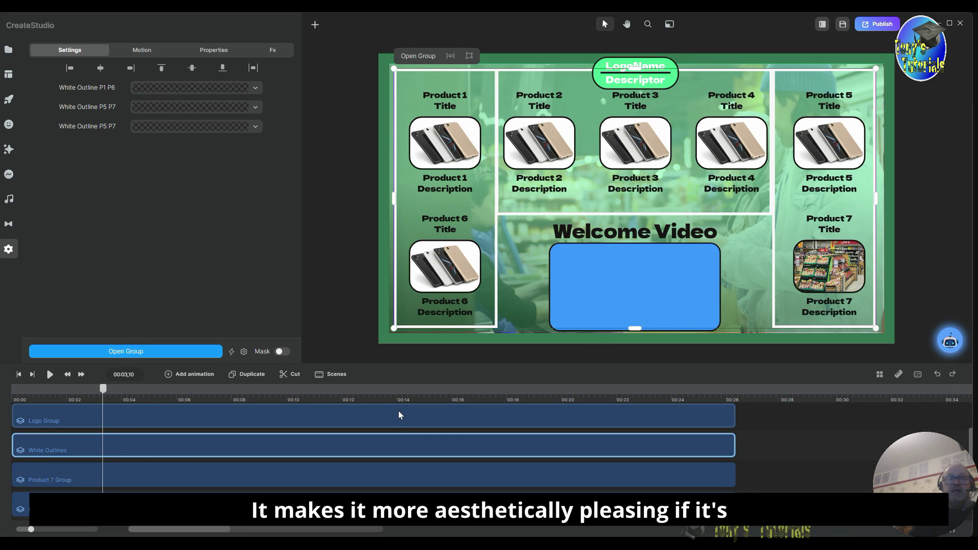
- Extend the Mask and Welcome Video clips together to about 26 seconds, matching the end of the Logo Group clip
scroll(742, 463, "up", 3)
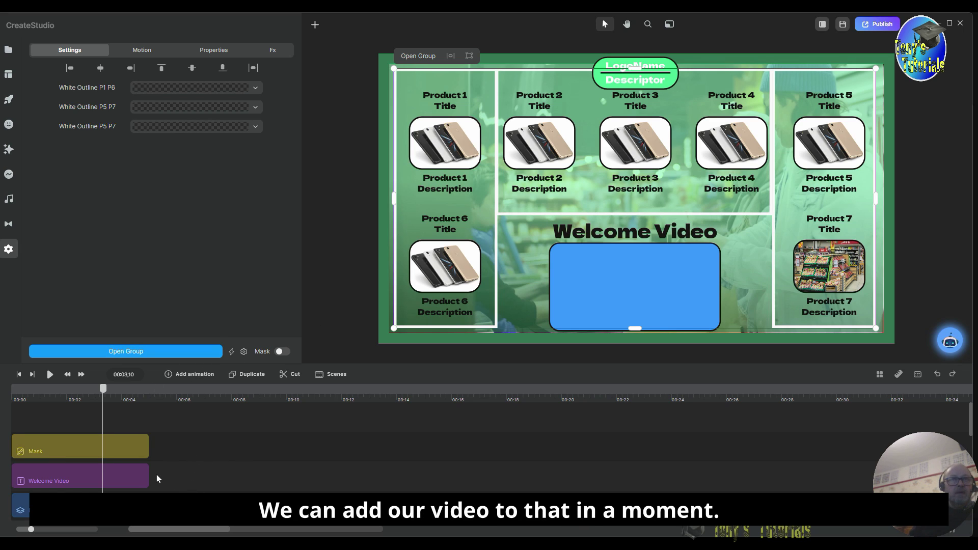
left_click_drag(209, 433, 138, 475)
left_click_drag(567, 463, 735, 477)
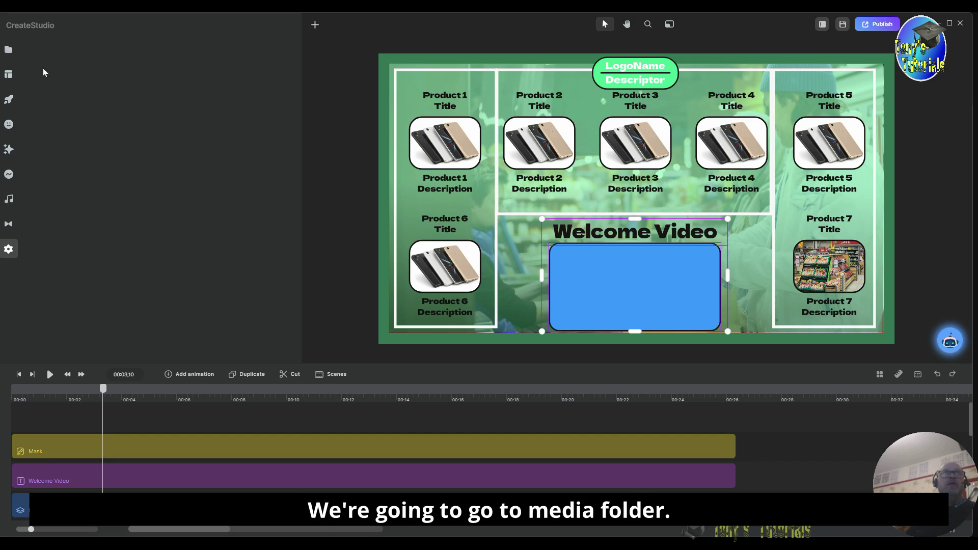
- Search the project's own media for shopping
left_click(8, 51)
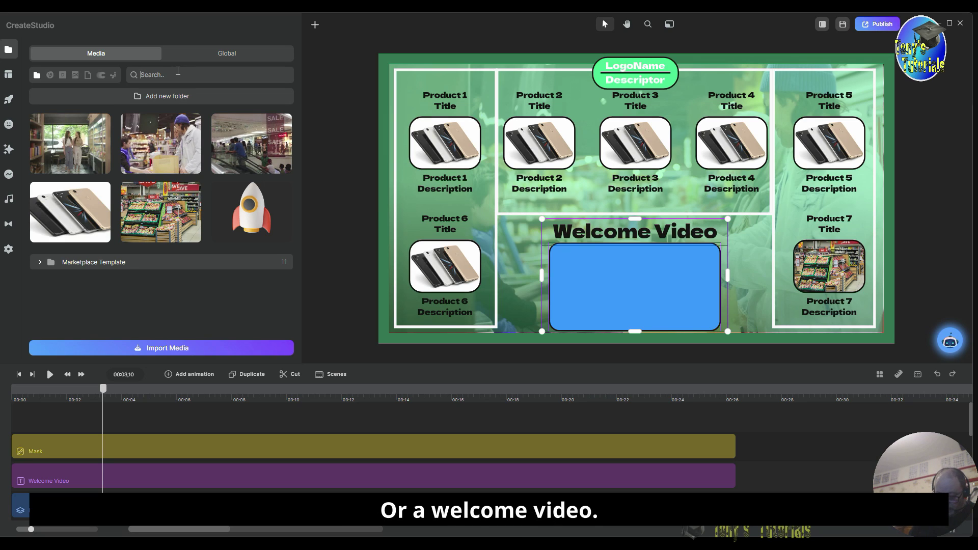
type("sh")
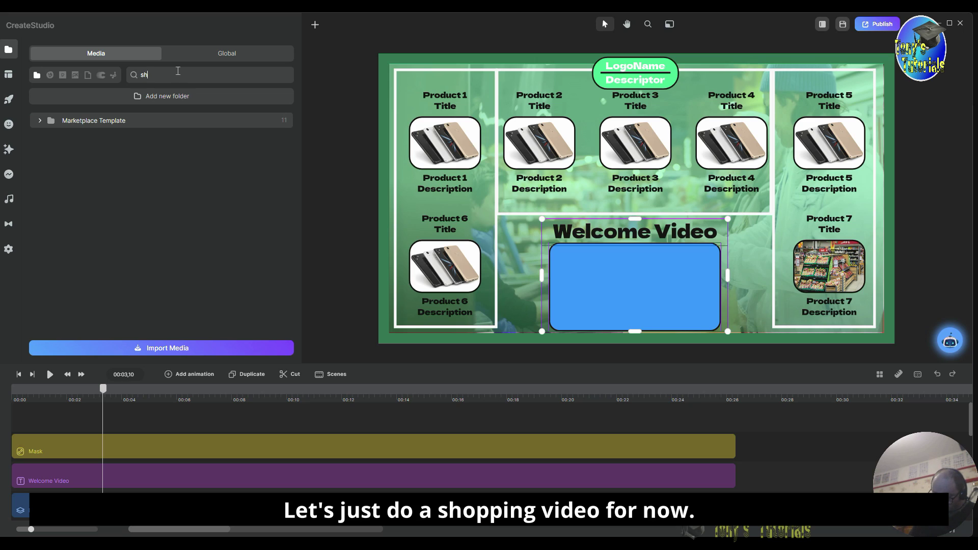
type("opping")
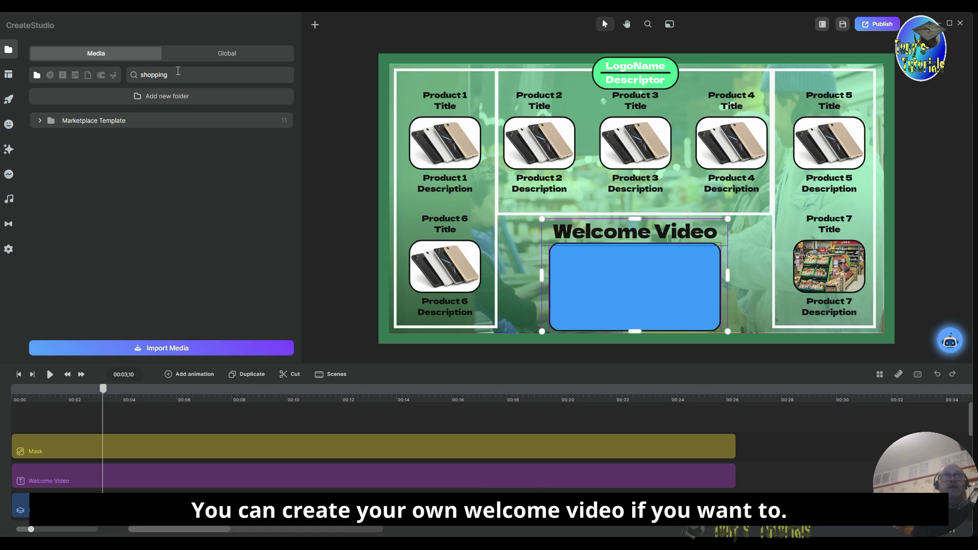
- Import the groceries stock image of the shopper in a blue hat beside the produce shelves, and return to the project's own media
left_click(63, 75)
scroll(215, 215, "down", 10)
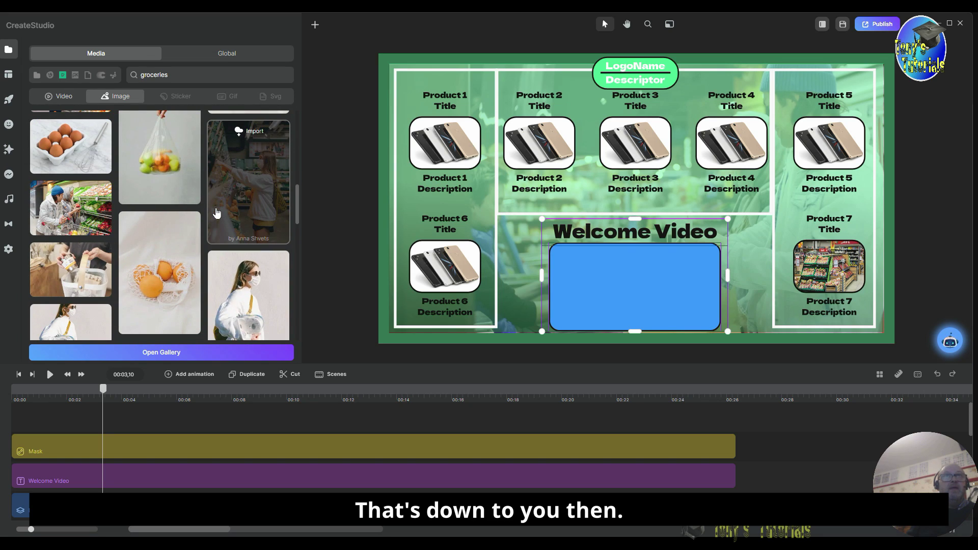
left_click(64, 218)
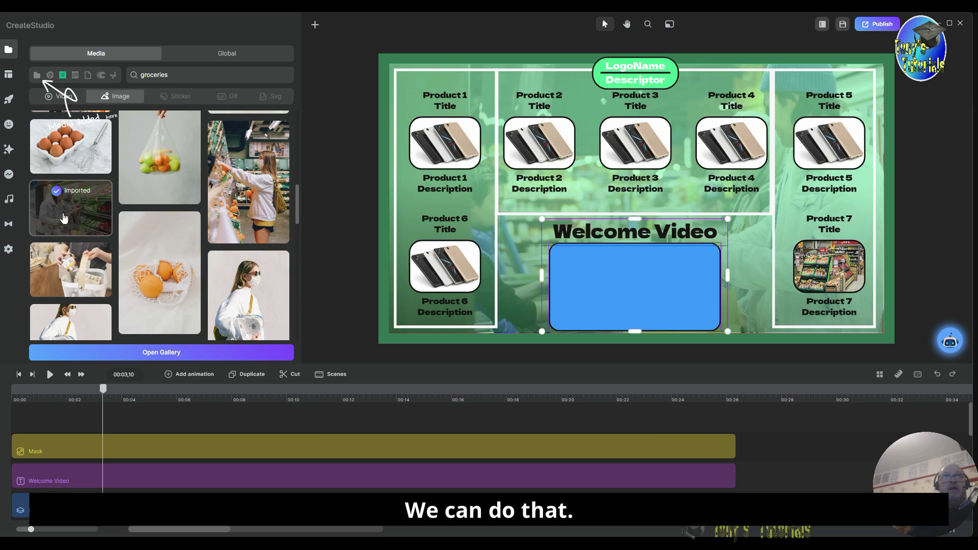
left_click(36, 76)
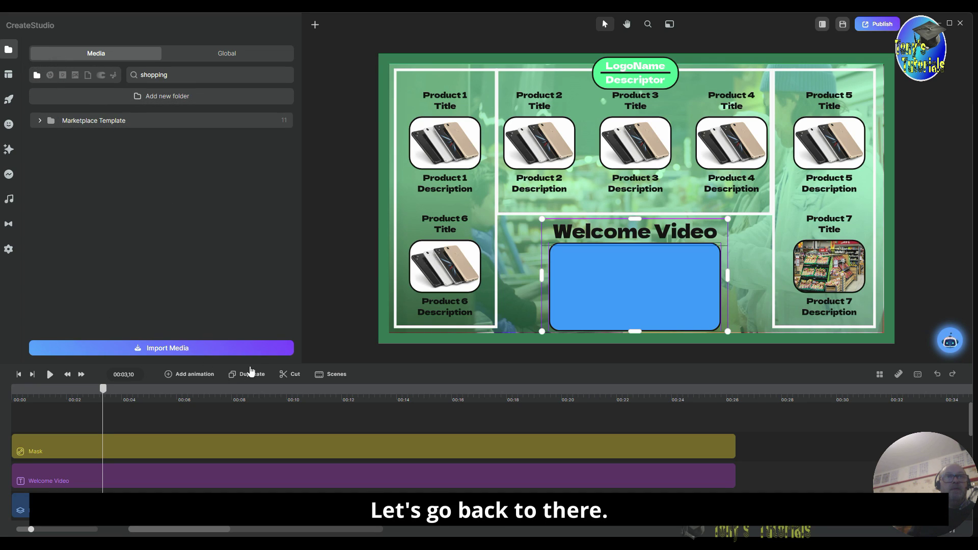
- Import the same blue-hat shopper image from the groceries stock images a second time
left_click(62, 75)
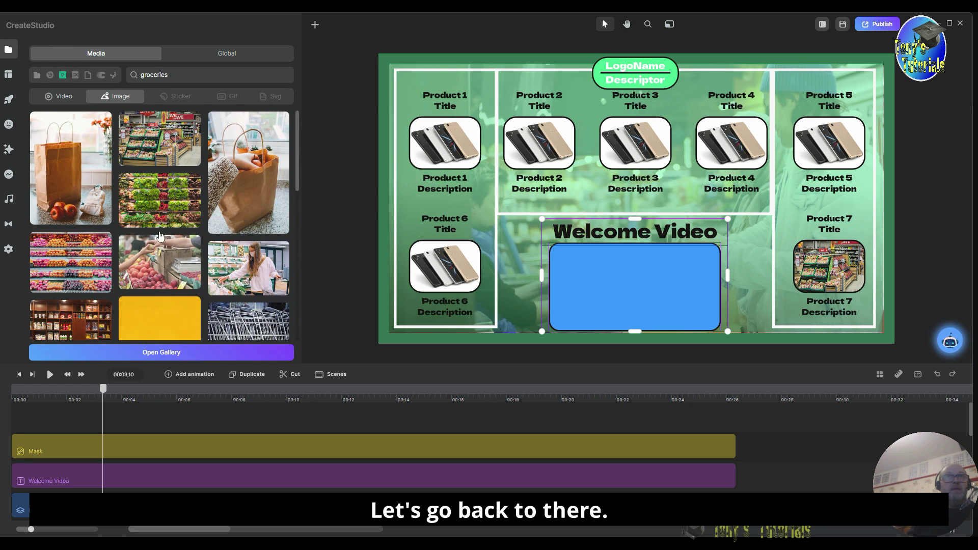
scroll(159, 236, "down", 5)
left_click(70, 214)
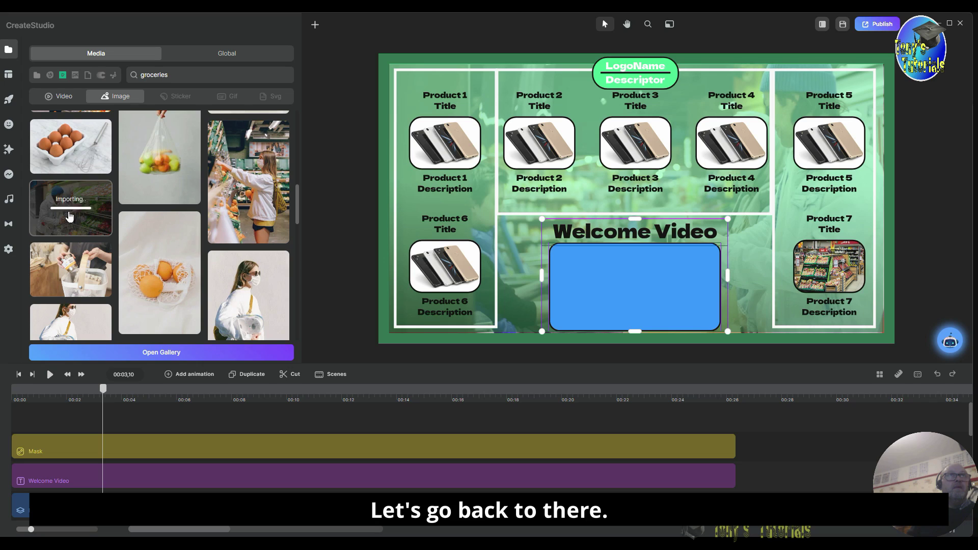
- Check the project's own media and its Marketplace Template folder for the imported shopper image
left_click(37, 75)
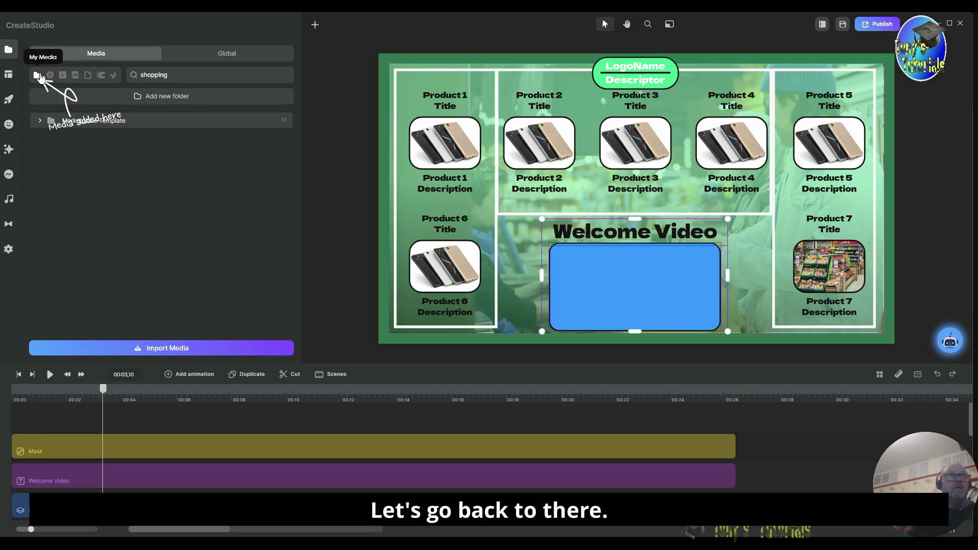
left_click(72, 121)
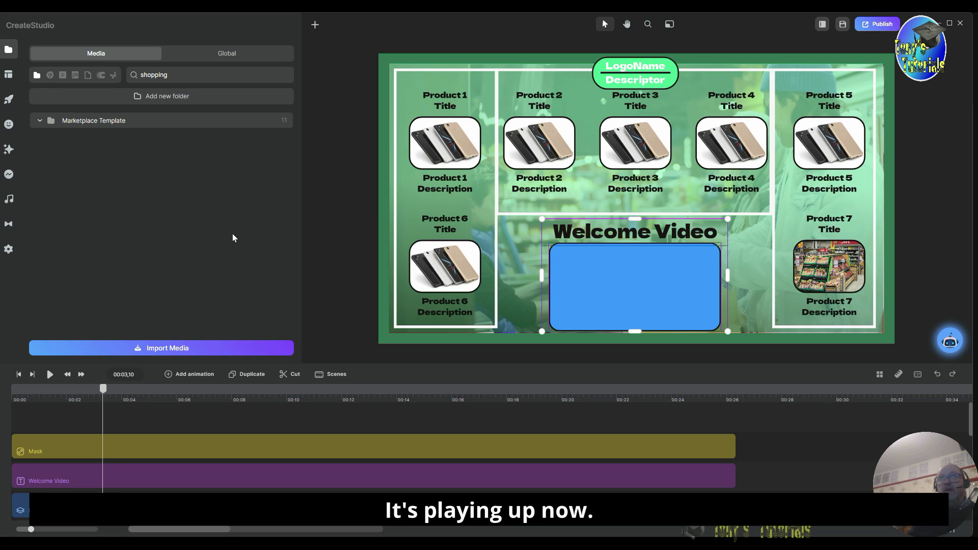
left_click_drag(626, 300, 623, 300)
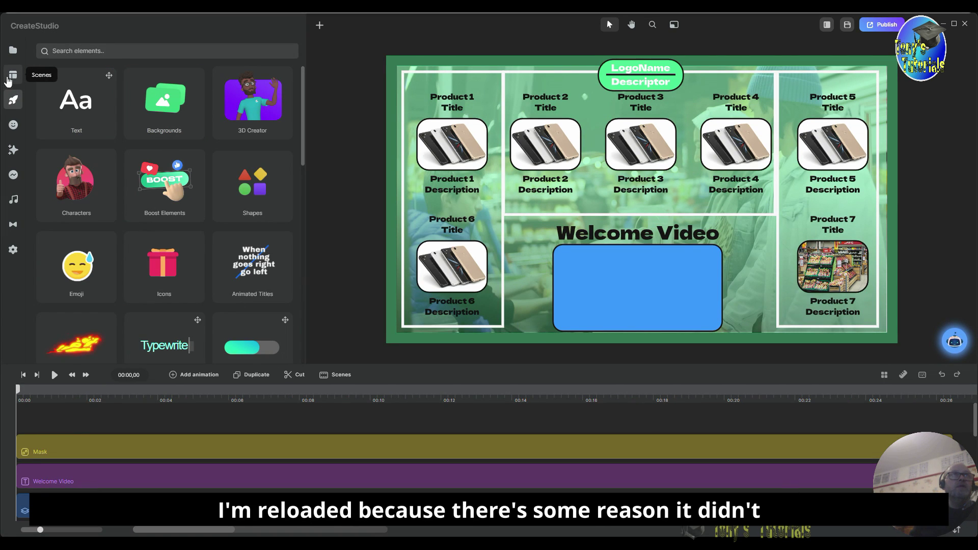
left_click(12, 53)
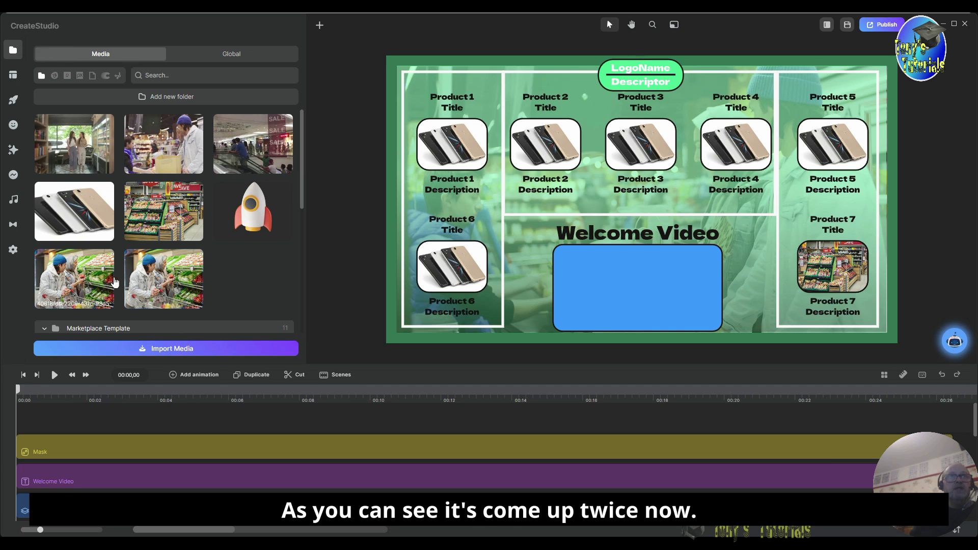
- Place the blue-hat shopper image on the canvas, fit it to the canvas, scale it to about 36%, and move it over the blue rectangle
left_click(150, 280)
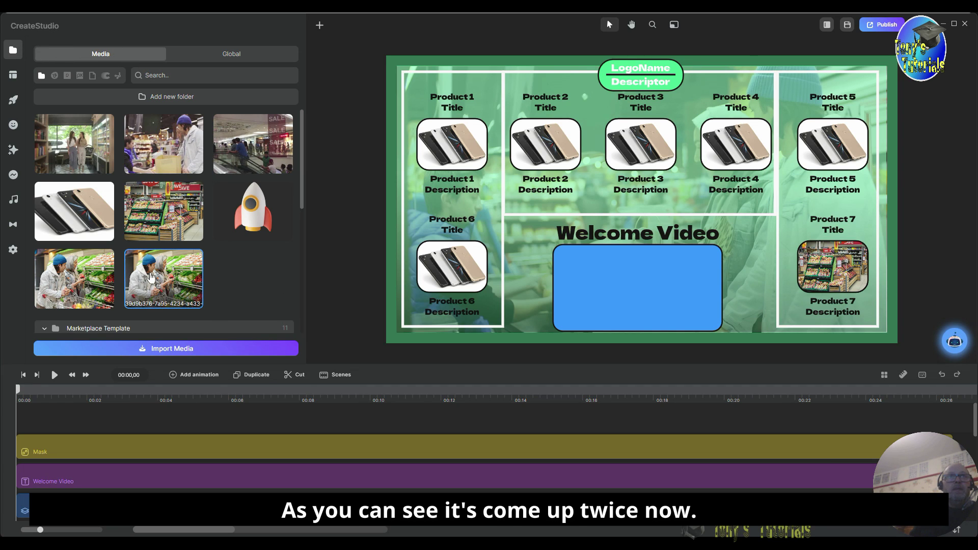
left_click_drag(150, 278, 597, 285)
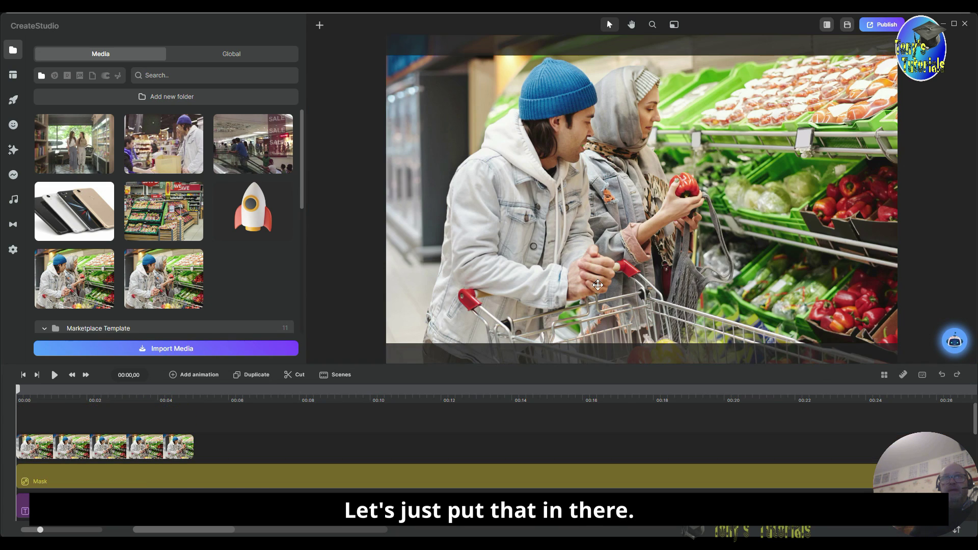
left_click(552, 164)
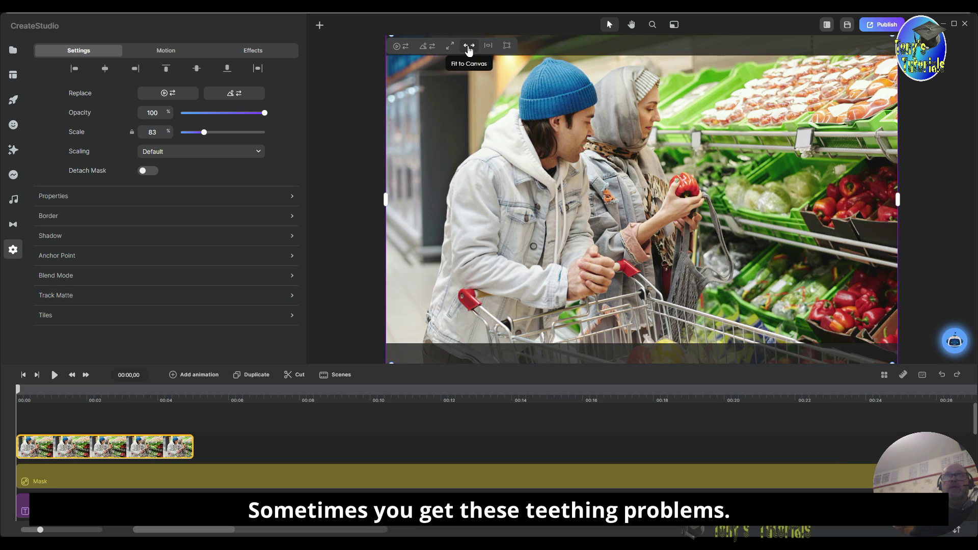
left_click(469, 50)
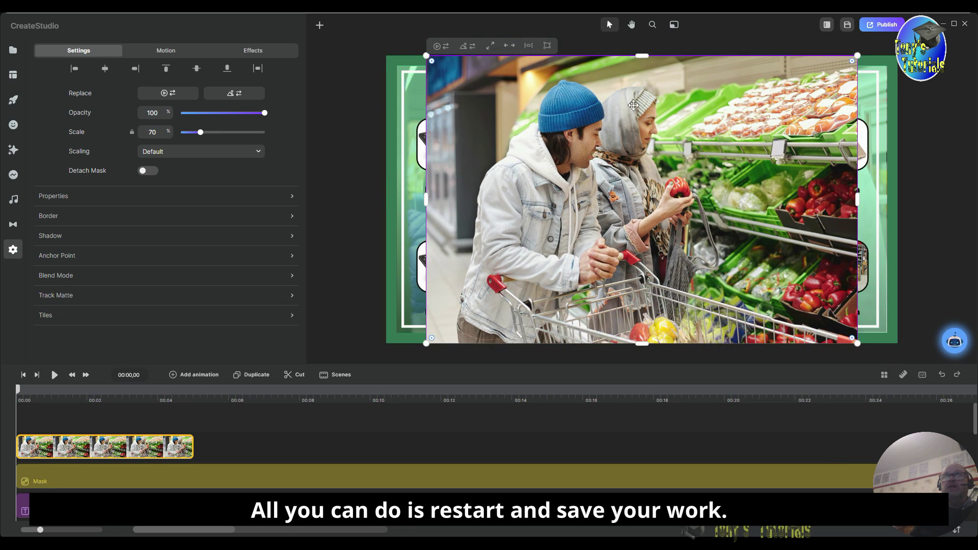
left_click_drag(857, 54, 667, 219)
left_click_drag(523, 294, 648, 282)
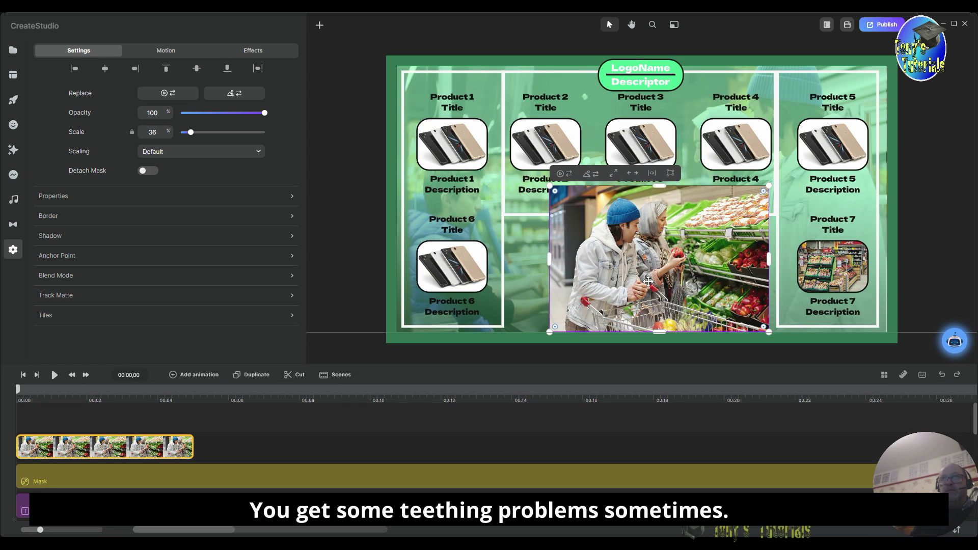
- Crop the shopper image's edges to the blue welcome video rectangle, and delete the image clip from the timeline
left_click_drag(659, 187, 666, 244)
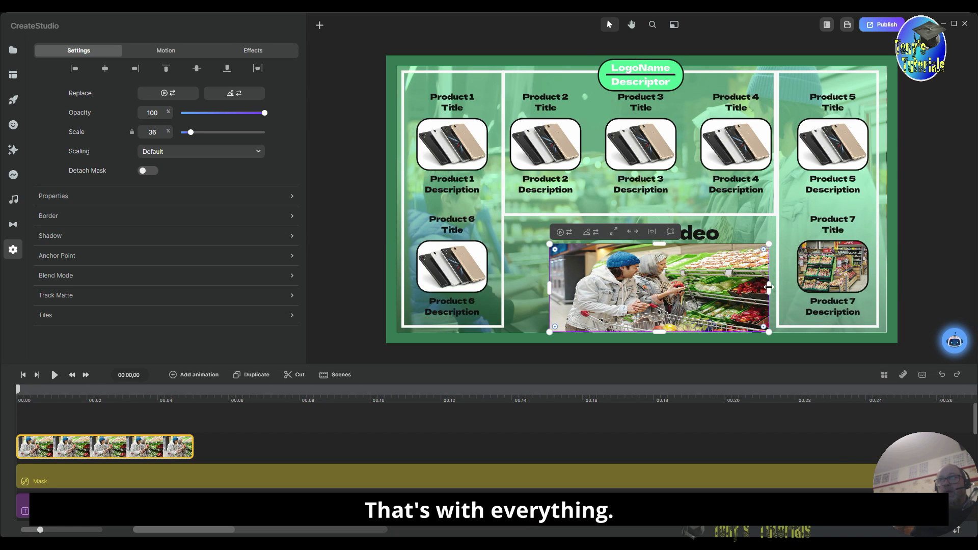
left_click_drag(769, 287, 723, 287)
left_click_drag(547, 288, 552, 292)
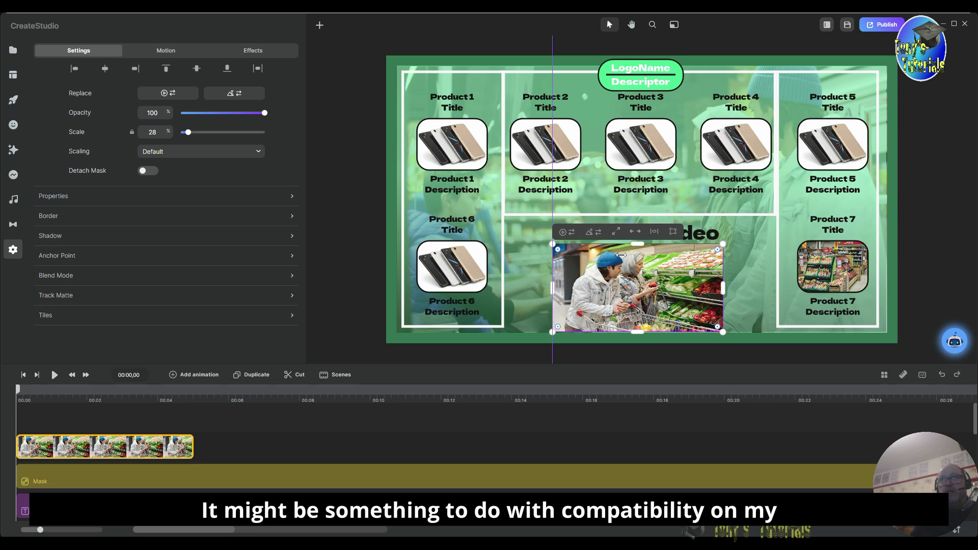
left_click_drag(637, 244, 641, 245)
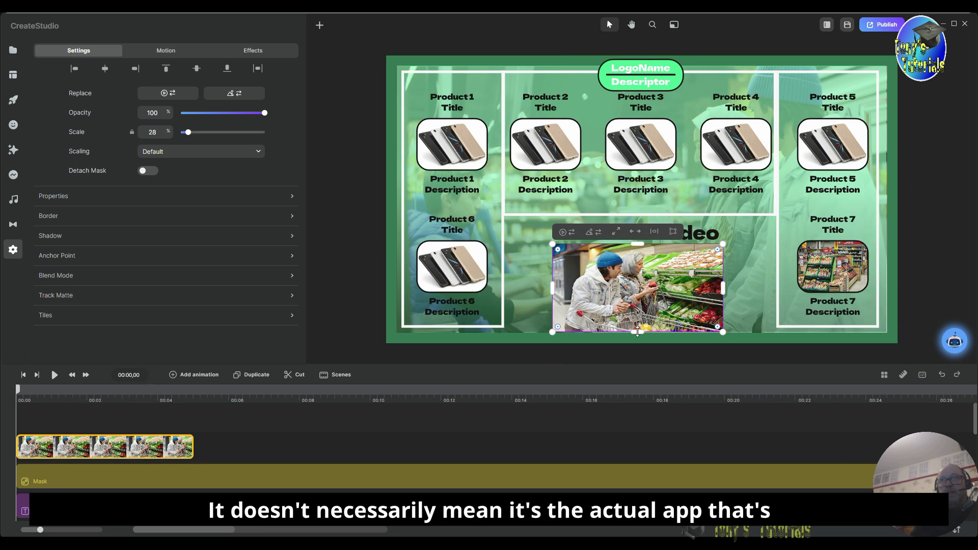
left_click_drag(639, 332, 639, 332)
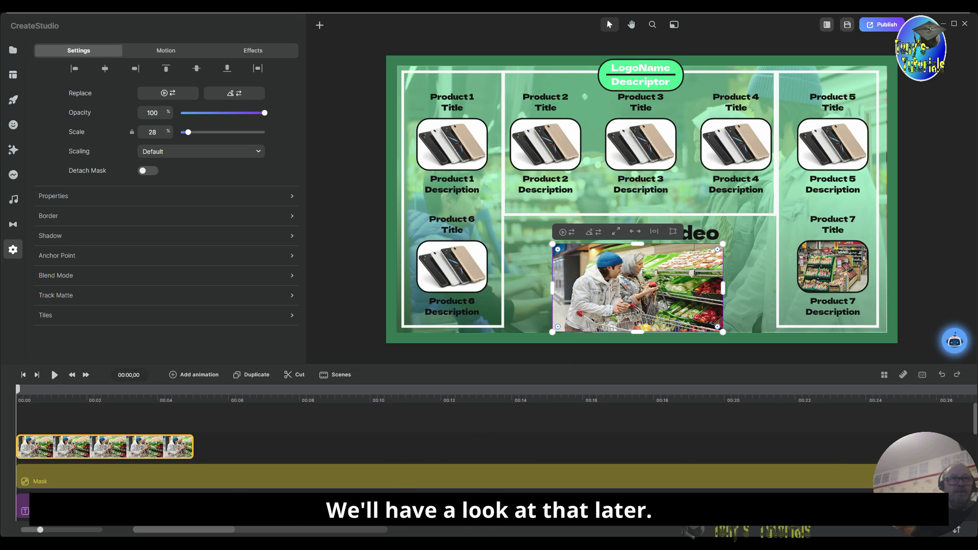
right_click(164, 448)
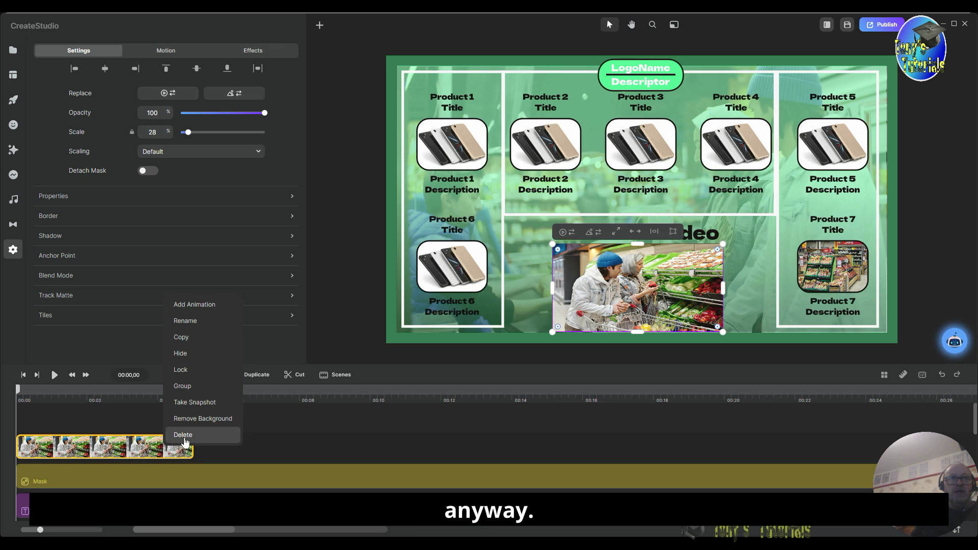
left_click(183, 436)
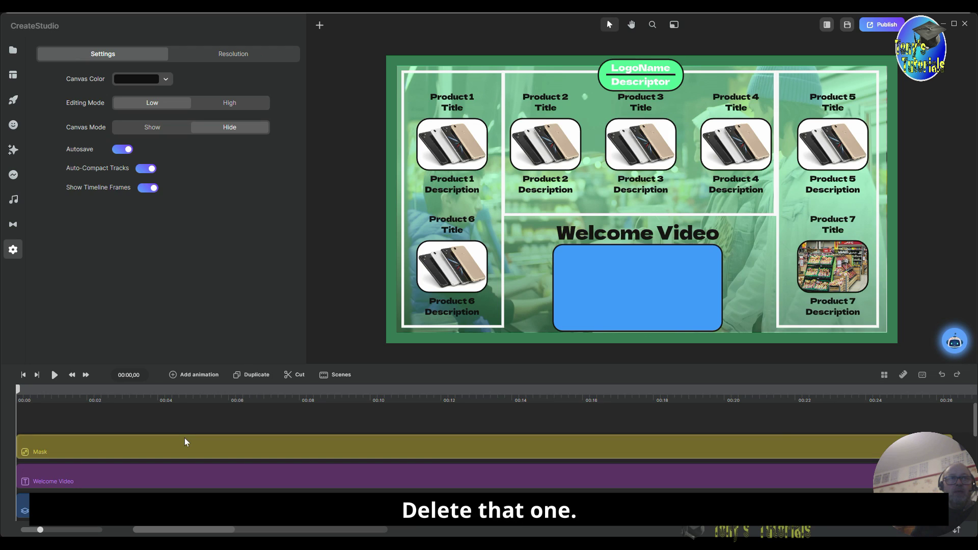
- Search the Vecteezy stock videos for shopping
left_click(14, 50)
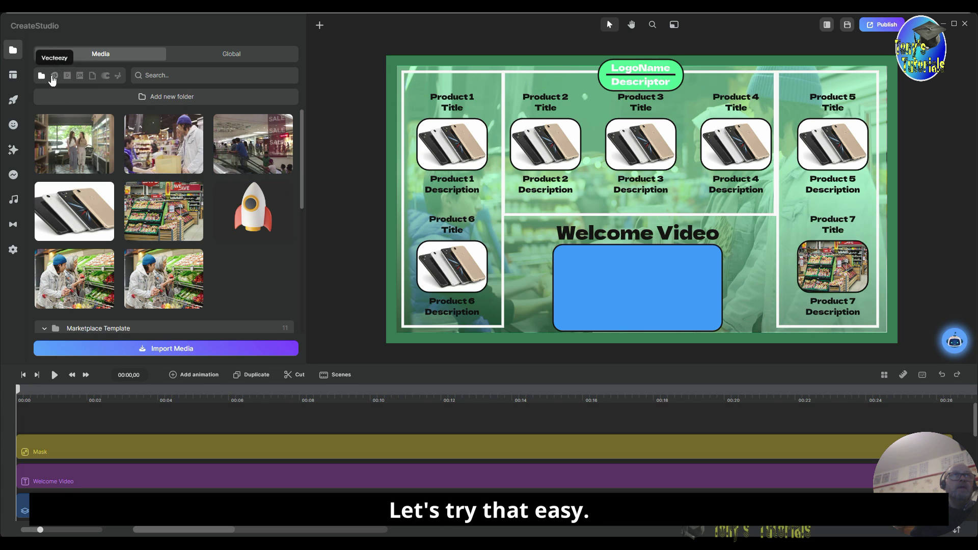
left_click(54, 77)
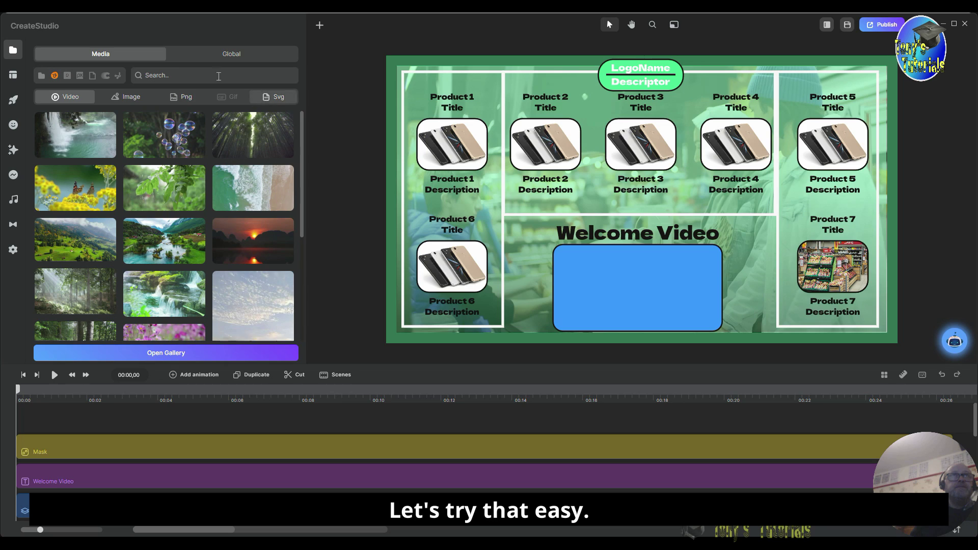
left_click(186, 75)
type("s")
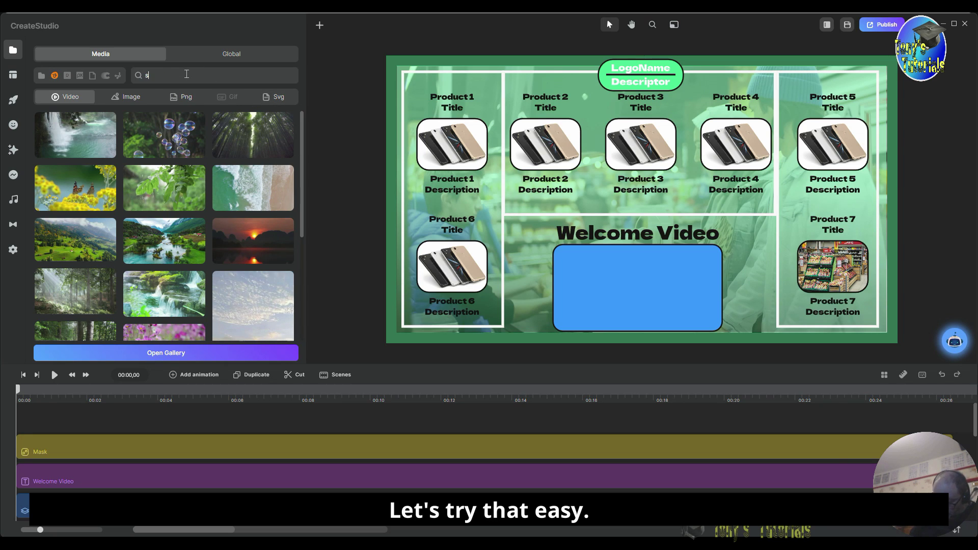
type("hopping")
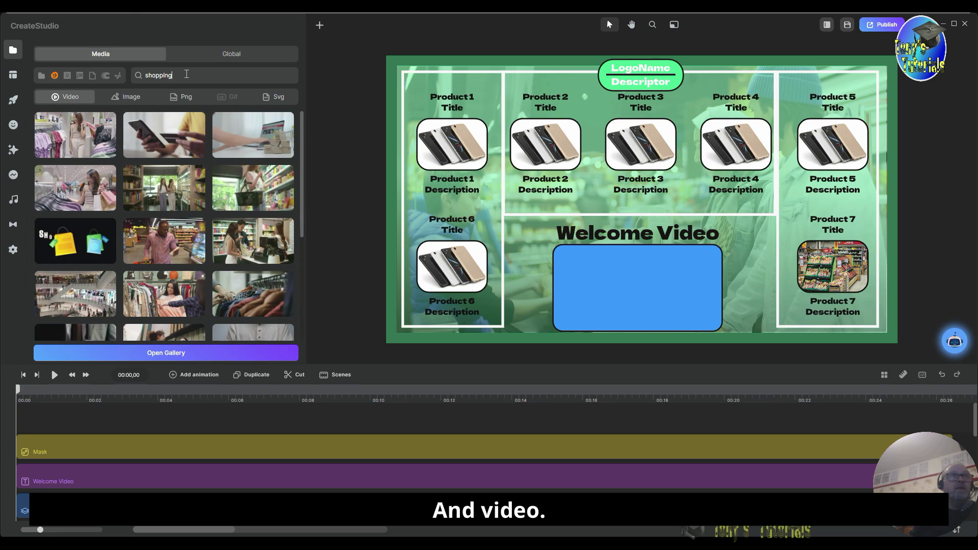
- Preview and download the video of a couple paying at a shop checkout, importing it with a transparent alpha channel
mouse_move(244, 246)
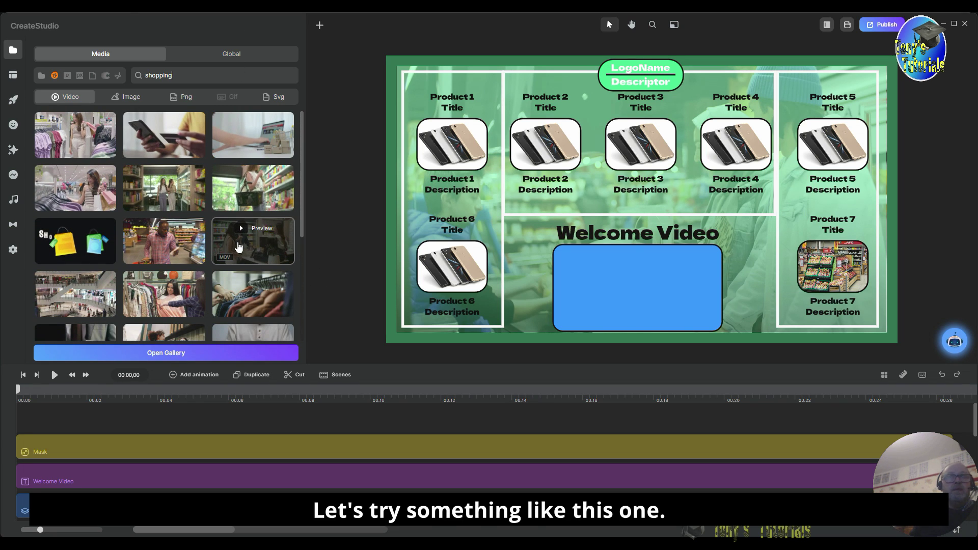
left_click(238, 247)
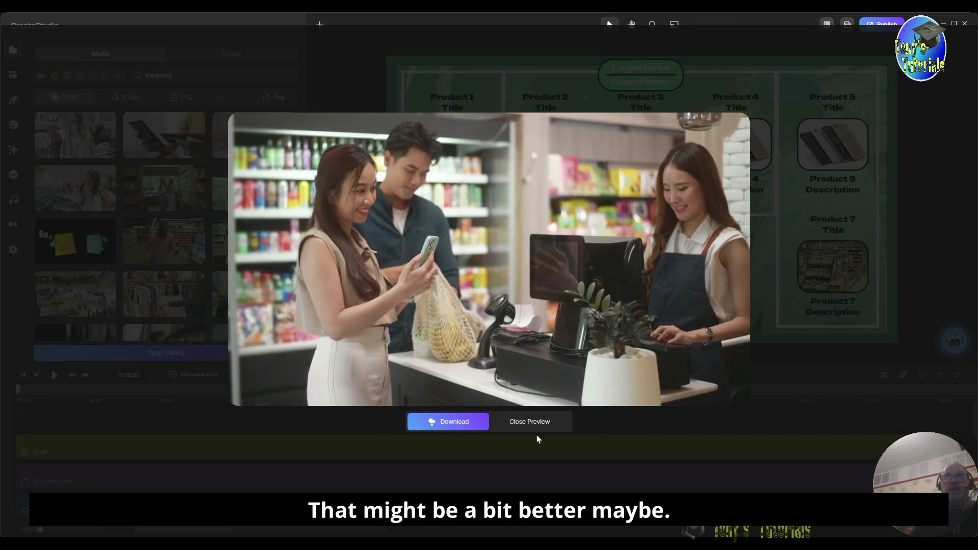
left_click(474, 421)
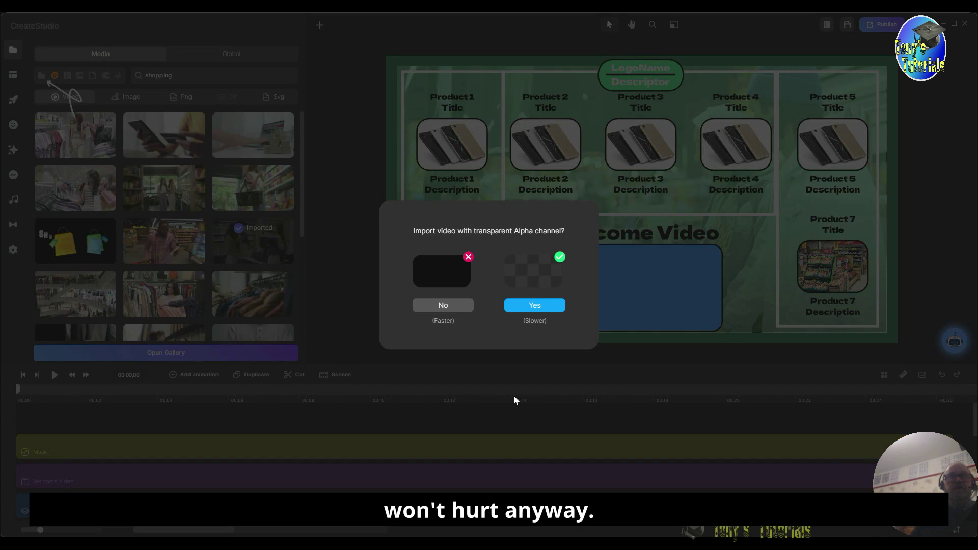
left_click(541, 307)
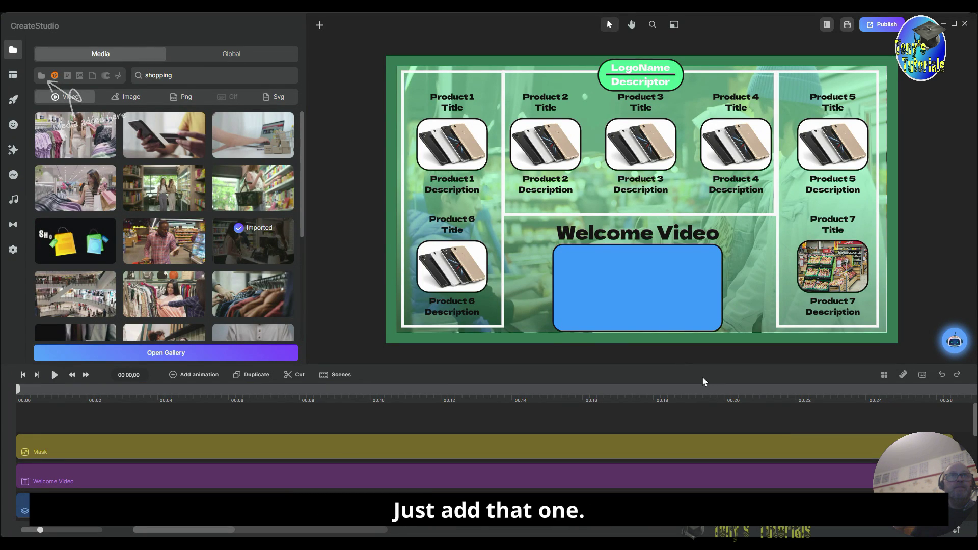
- Place the blue-hat shopper image and the checkout video from the project's media above the mask track, with the image directly before the video
left_click(42, 76)
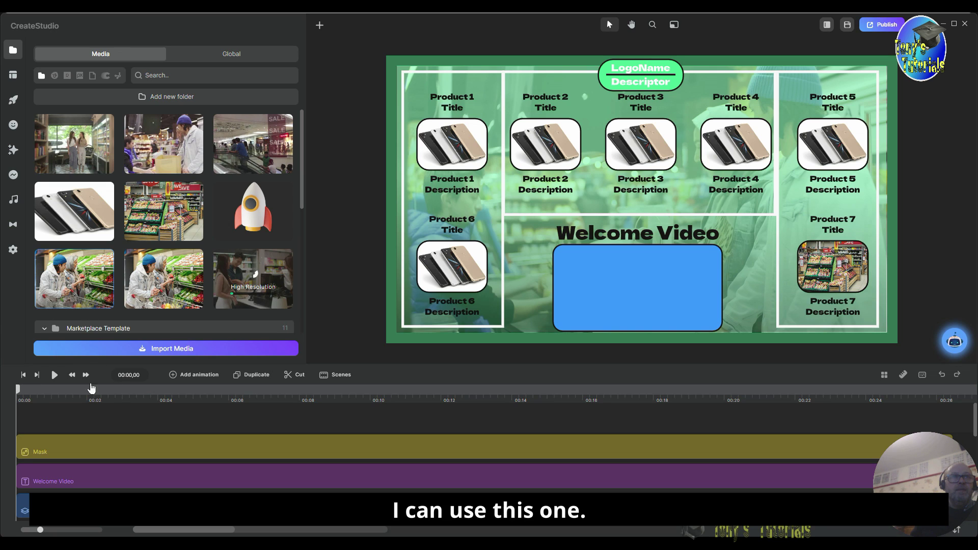
left_click_drag(166, 284, 63, 423)
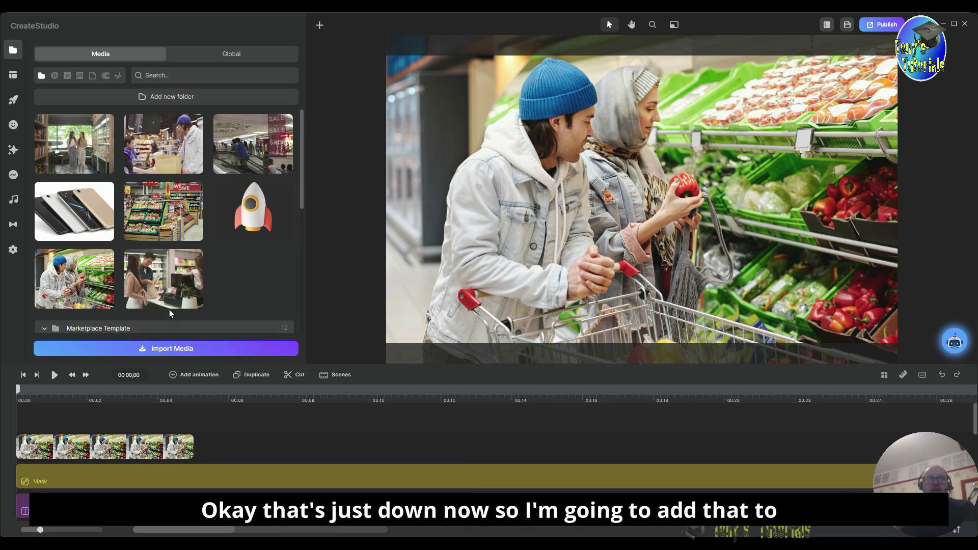
left_click_drag(168, 298, 422, 447)
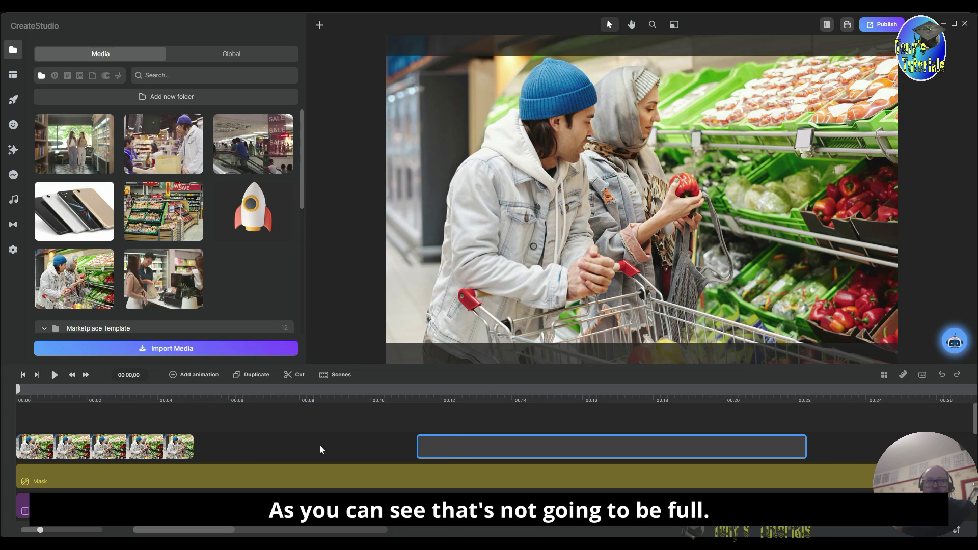
left_click_drag(169, 447, 384, 446)
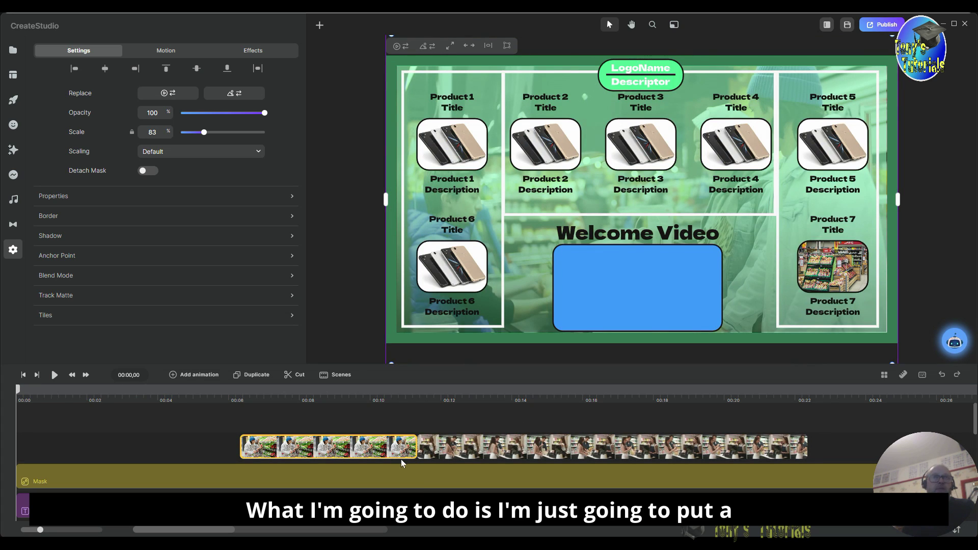
- Add a Color Disolve transition between the shopper image and the checkout video
mouse_move(416, 450)
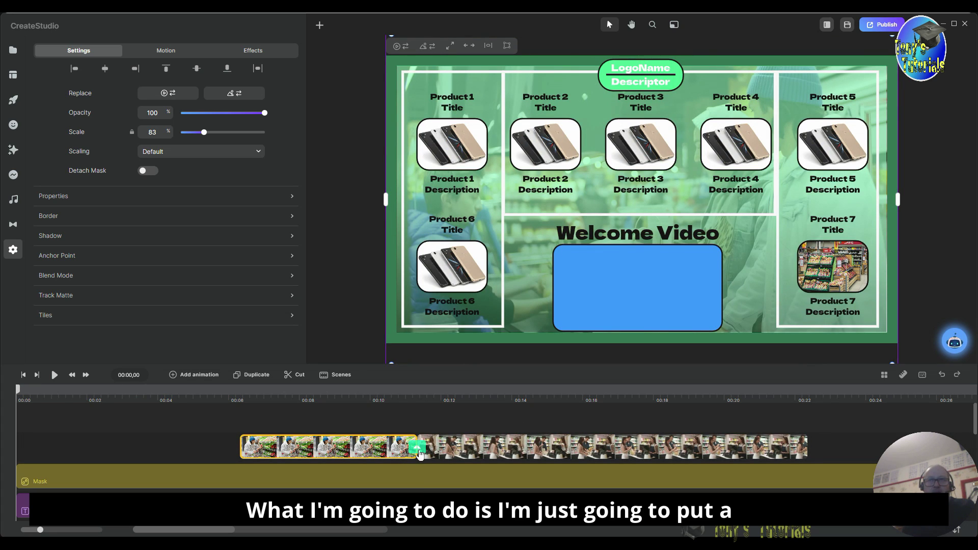
left_click(417, 448)
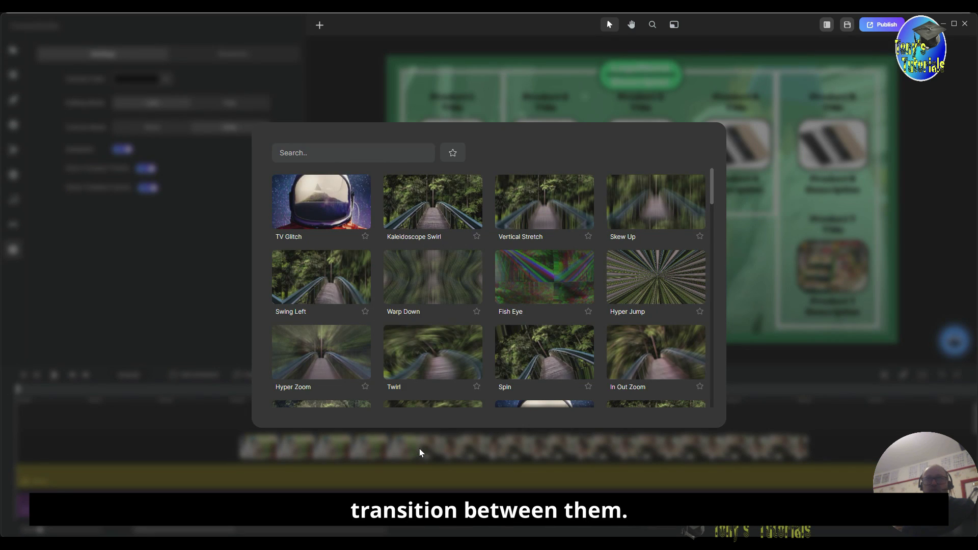
scroll(658, 336, "down", 2)
scroll(658, 335, "down", 2)
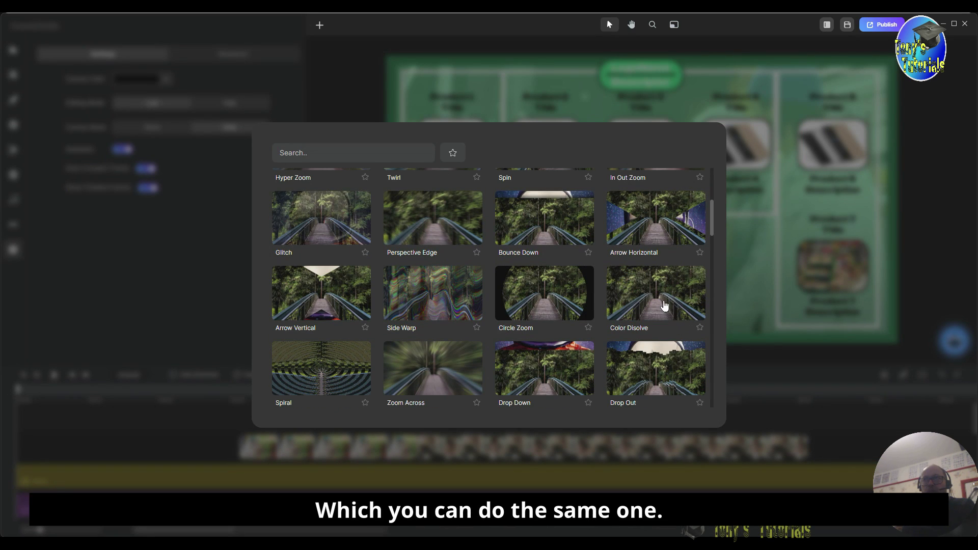
left_click(872, 449)
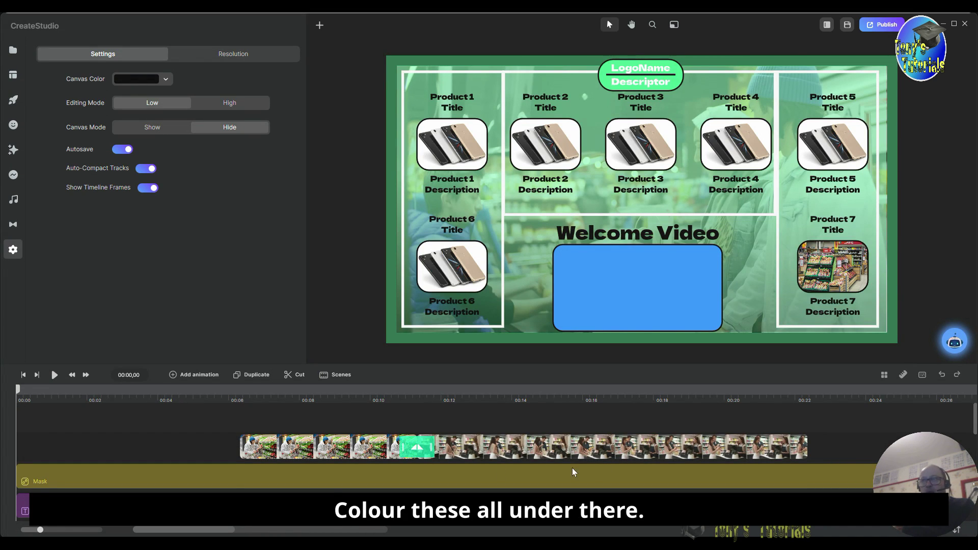
- At the start of the shopper image clip, fit the image to the canvas, shrink it to about 27%, and move it over the blue rectangle
left_click_drag(229, 393, 246, 408)
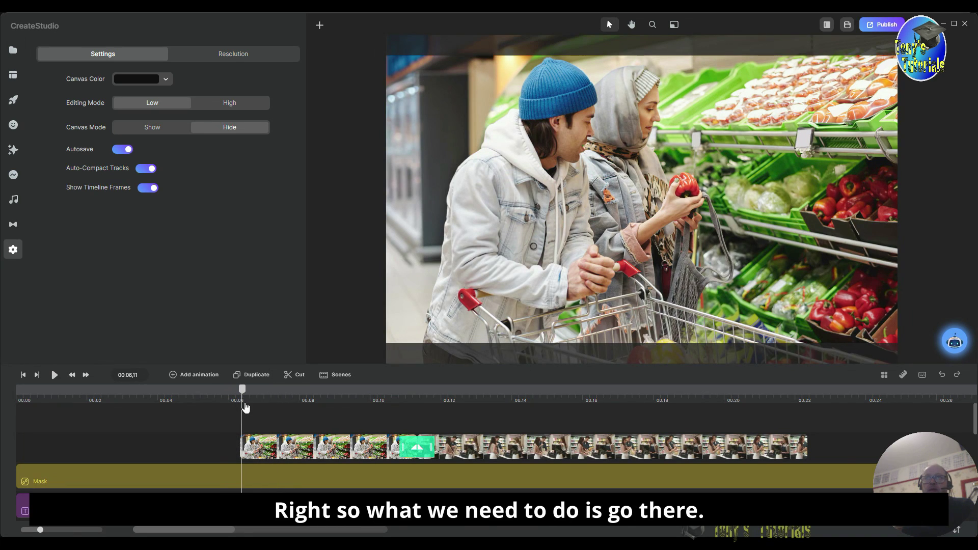
left_click(332, 451)
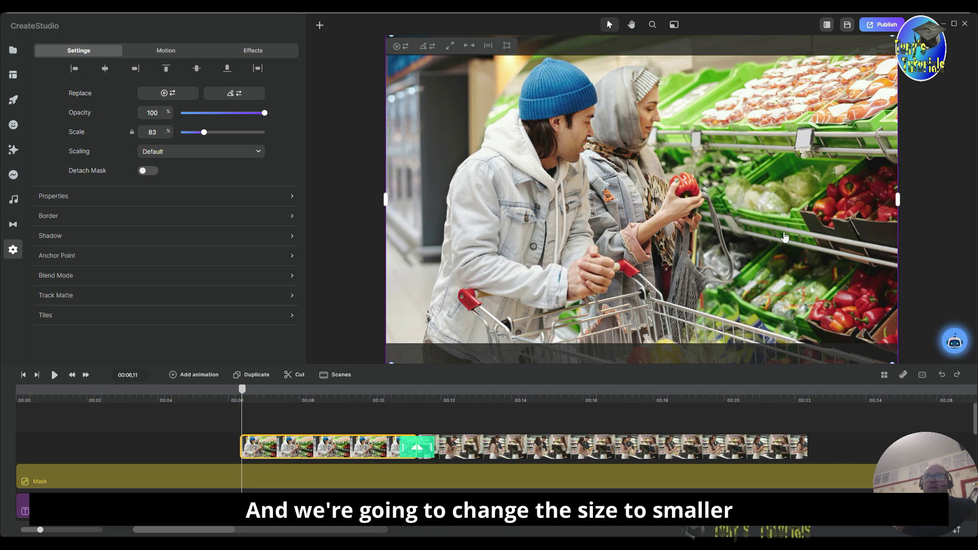
left_click(467, 49)
left_click_drag(390, 60, 669, 252)
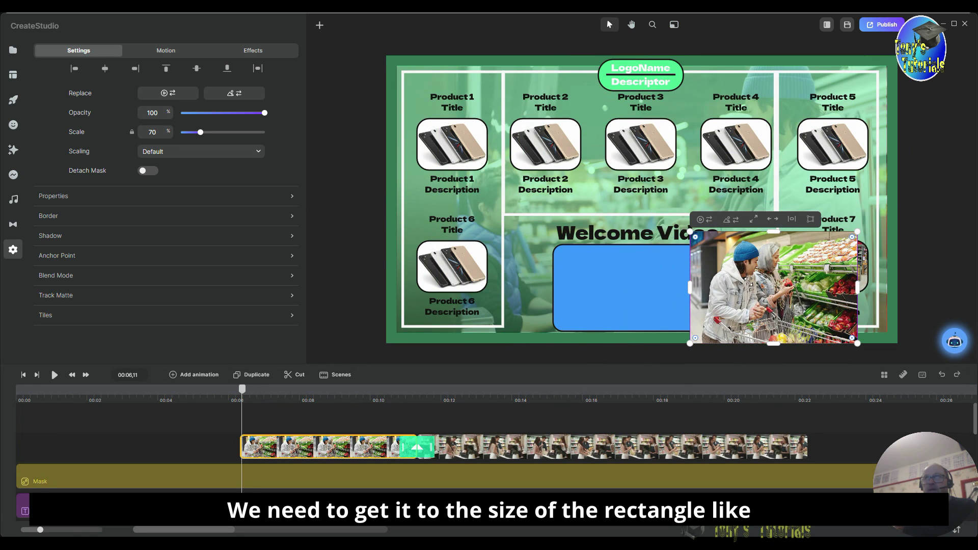
left_click_drag(748, 282, 611, 292)
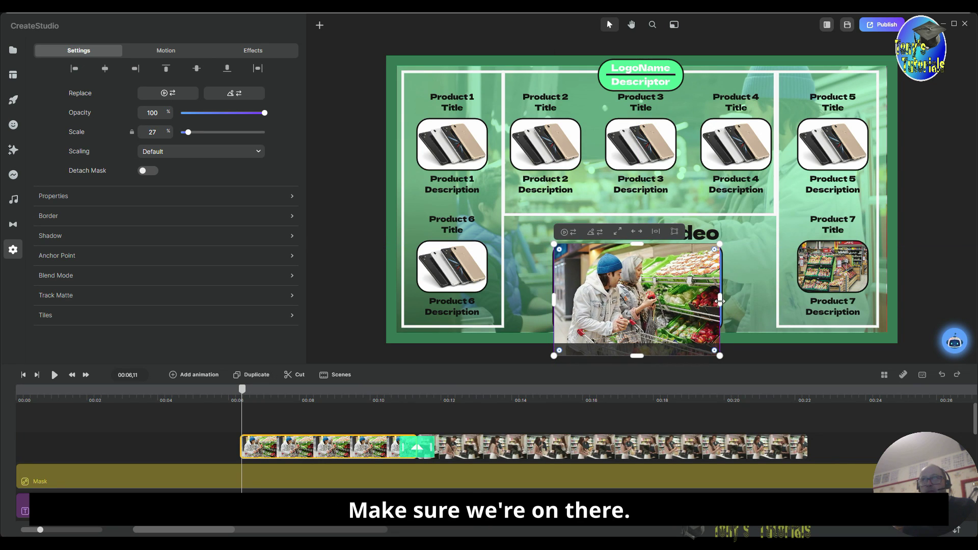
- Adjust the side and lower edges of the shopper image to match the blue welcome video rectangle, at about 28% scale
left_click_drag(723, 302, 724, 302)
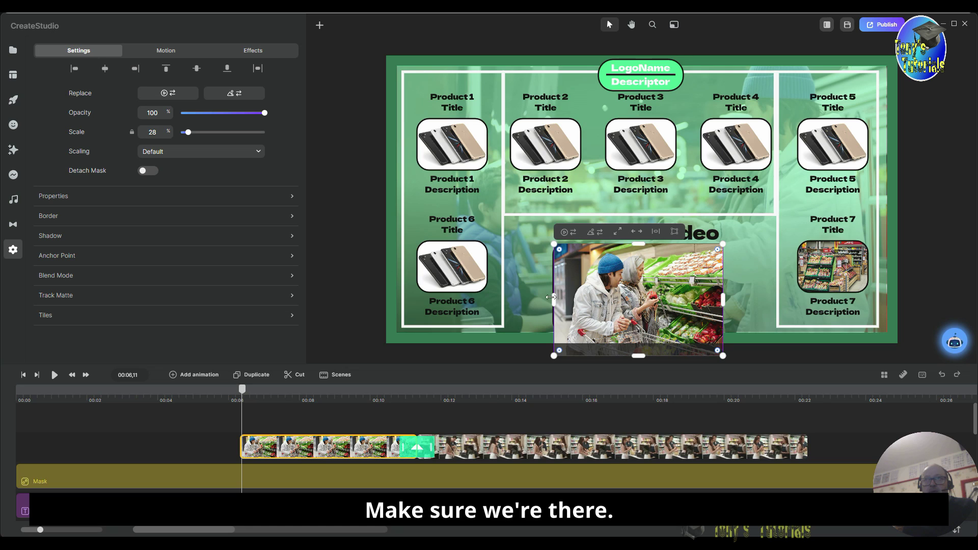
left_click_drag(554, 300, 554, 296)
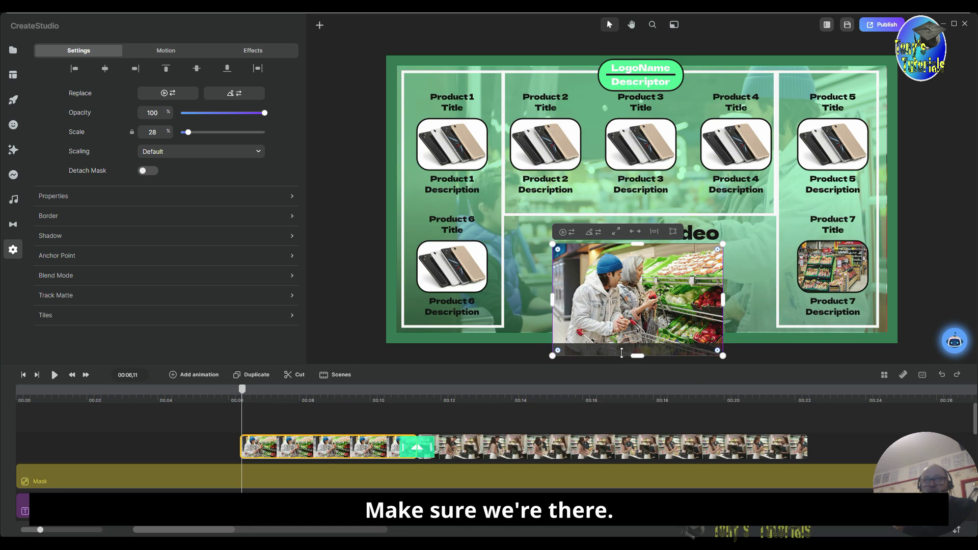
left_click_drag(642, 356, 639, 336)
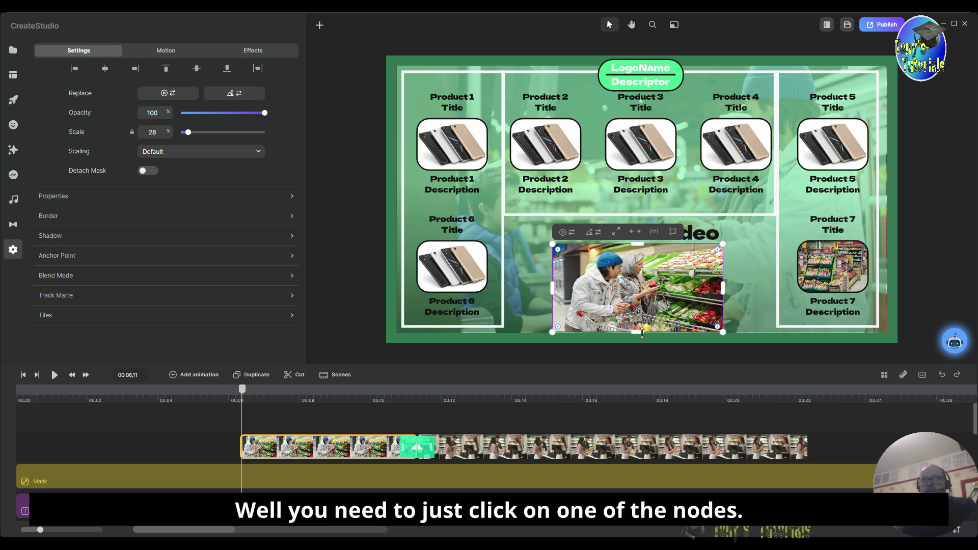
left_click_drag(642, 333, 643, 330)
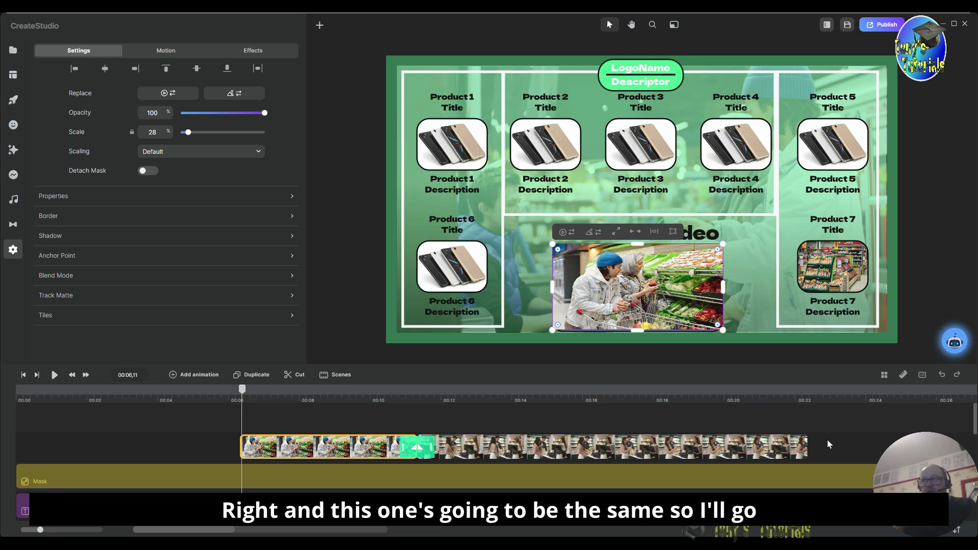
- Shrink the checkout video to about 28% scale and adjust its edges to cover the same welcome video area as the shopper image
left_click(734, 445)
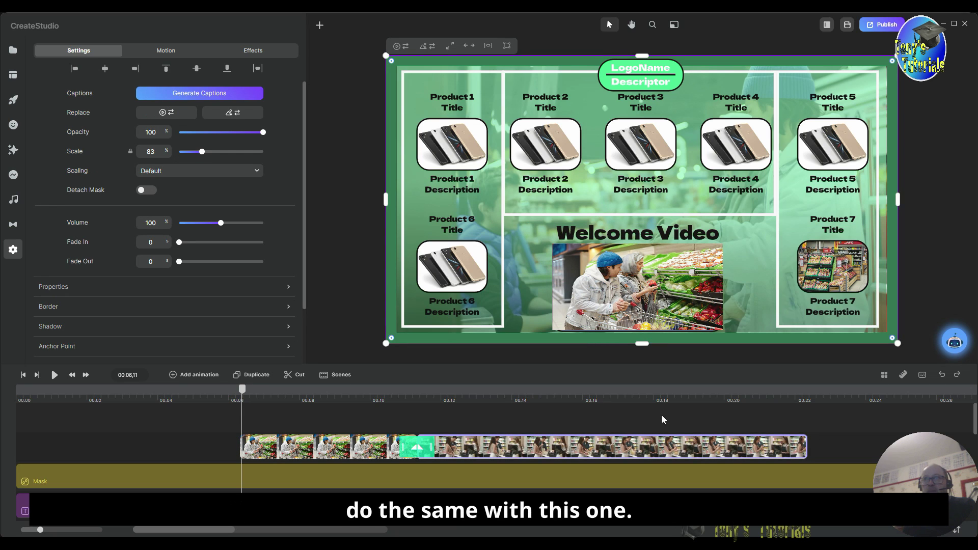
left_click(665, 394)
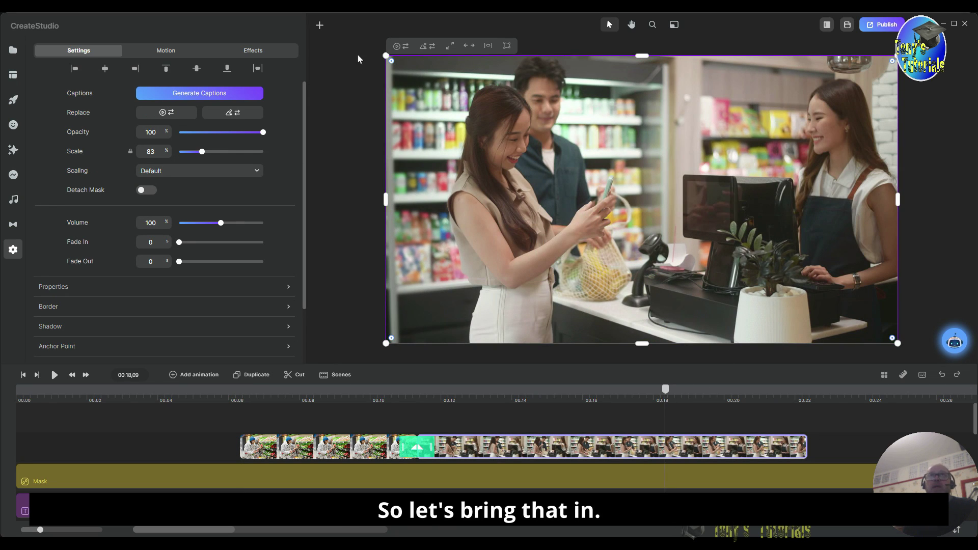
left_click_drag(386, 55, 509, 191)
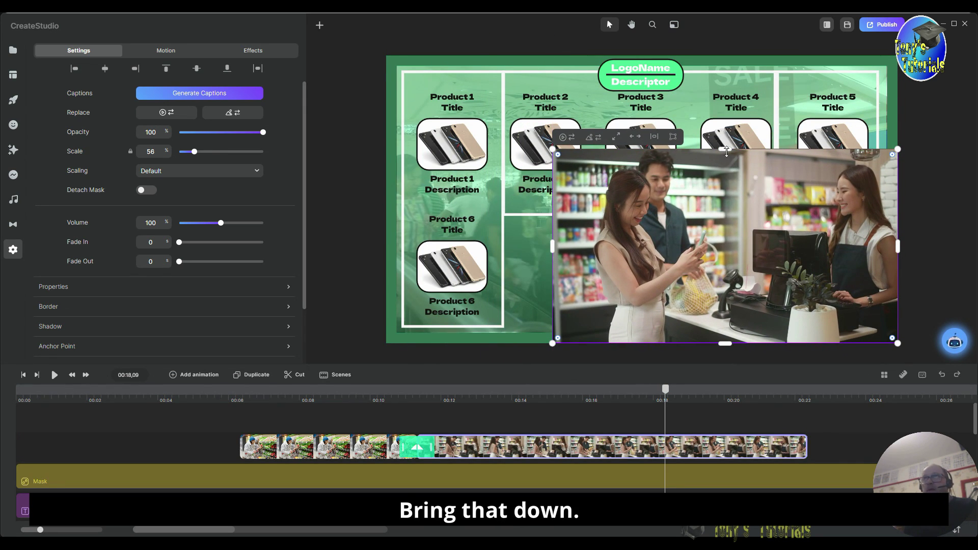
left_click_drag(724, 149, 719, 243)
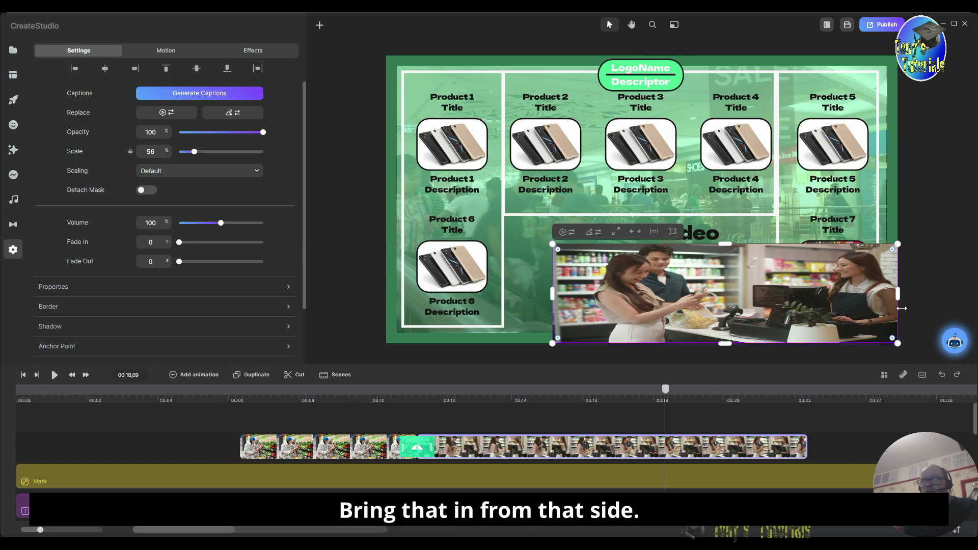
left_click_drag(899, 297, 723, 298)
left_click_drag(637, 343, 643, 331)
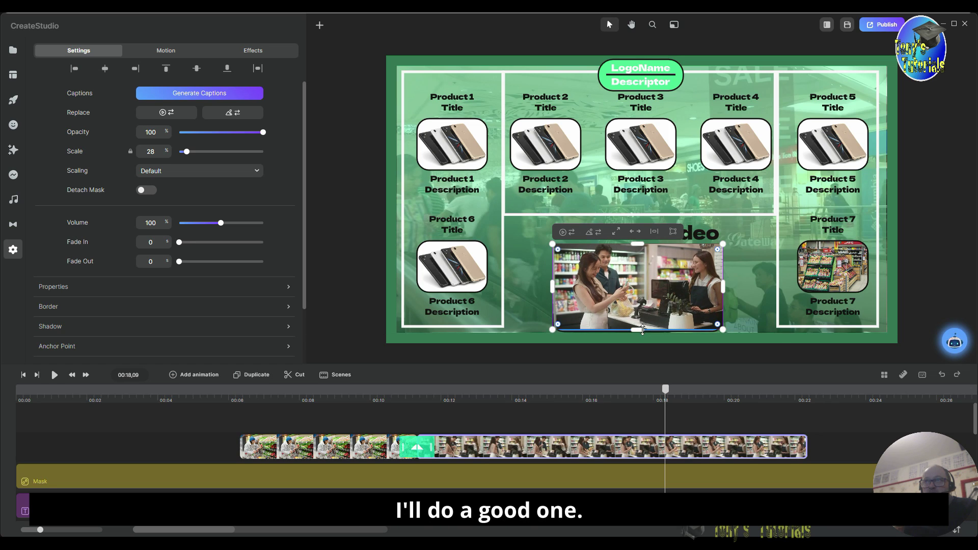
left_click_drag(642, 331, 642, 331)
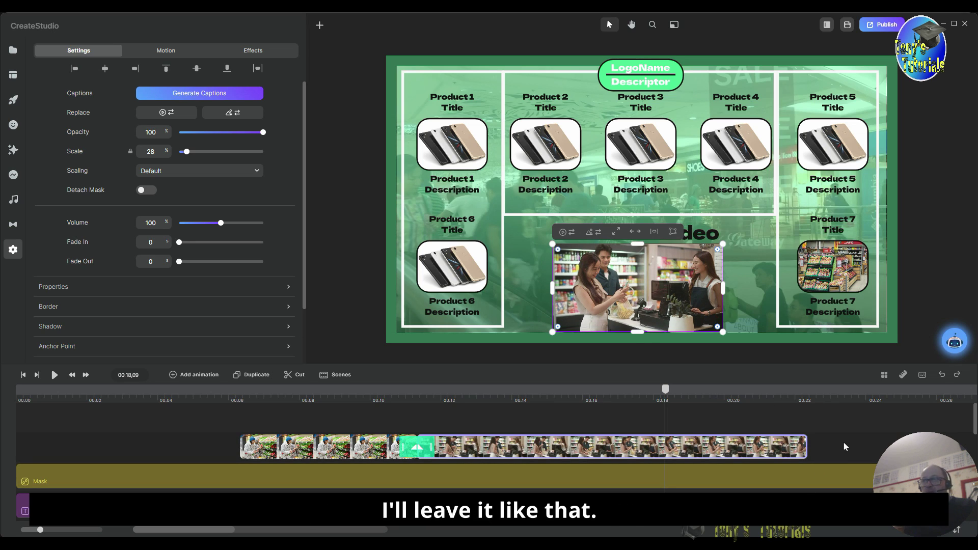
- Group the shopper image and the checkout video together with their transition
left_click_drag(842, 442, 275, 447)
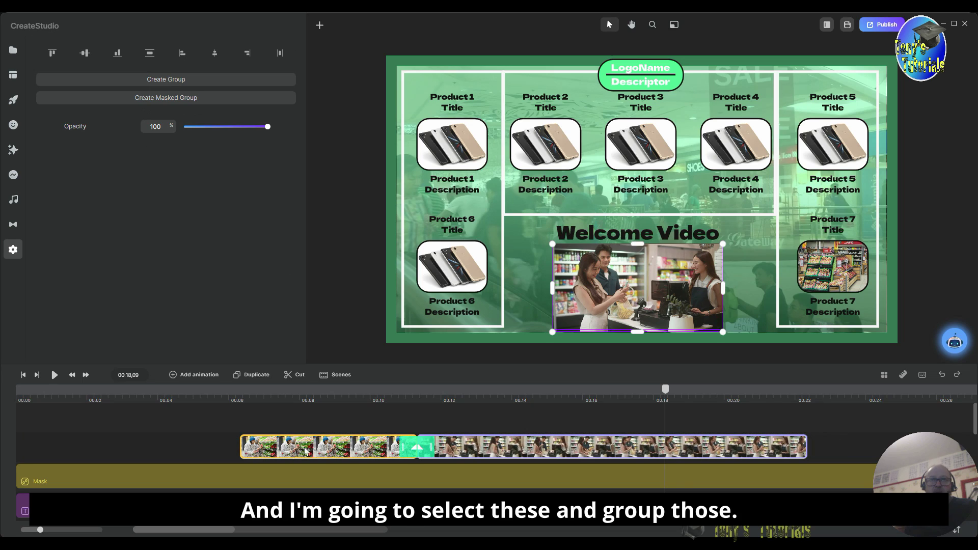
right_click(332, 446)
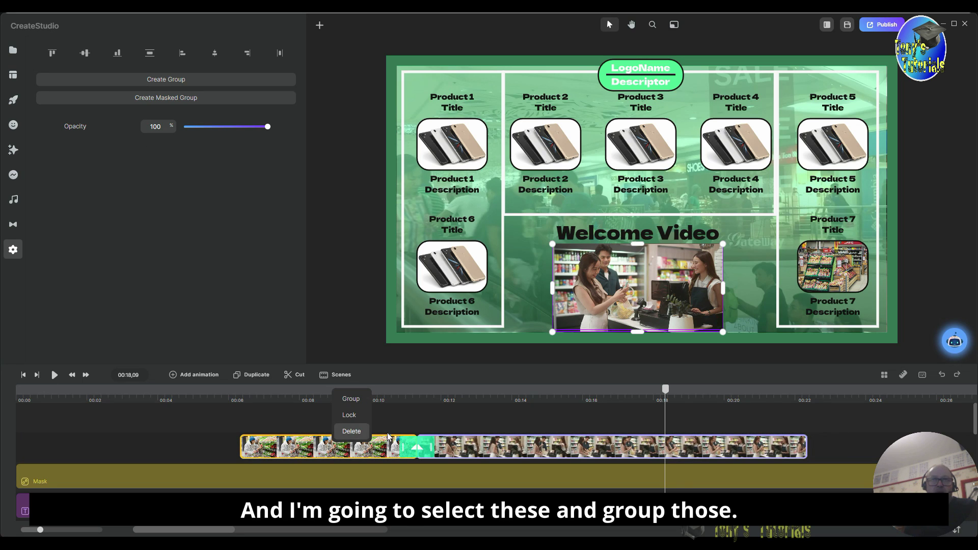
left_click(351, 400)
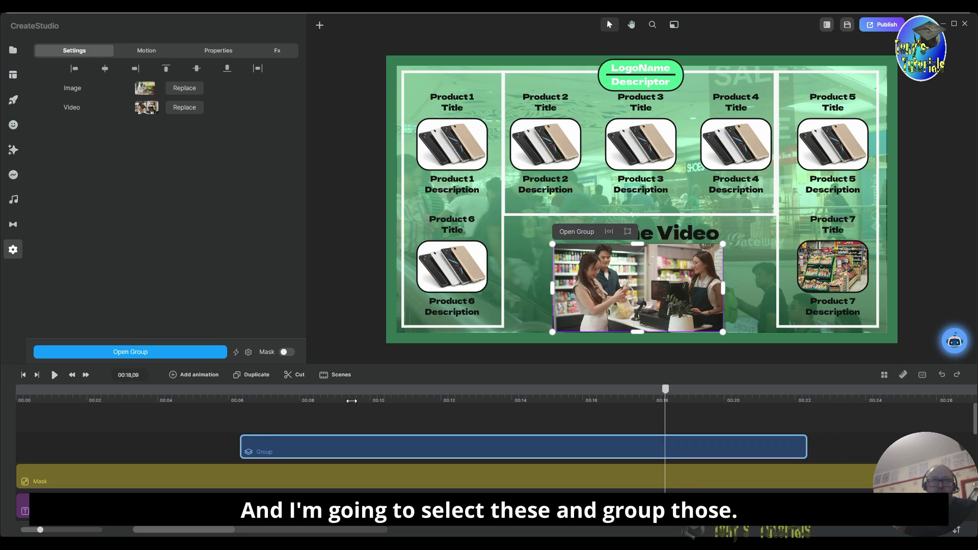
- Rename the new image and video group as "Welcome Group Video"
right_click(321, 452)
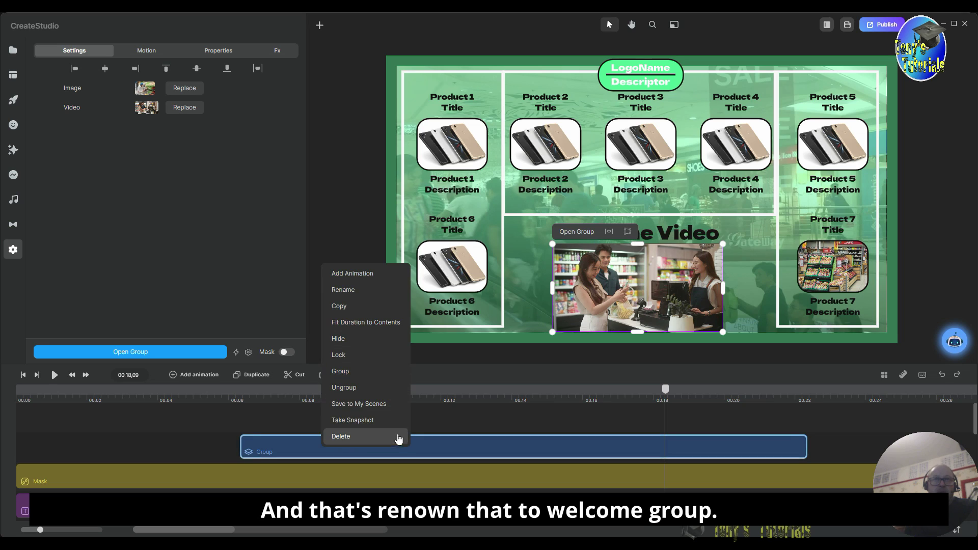
left_click(354, 290)
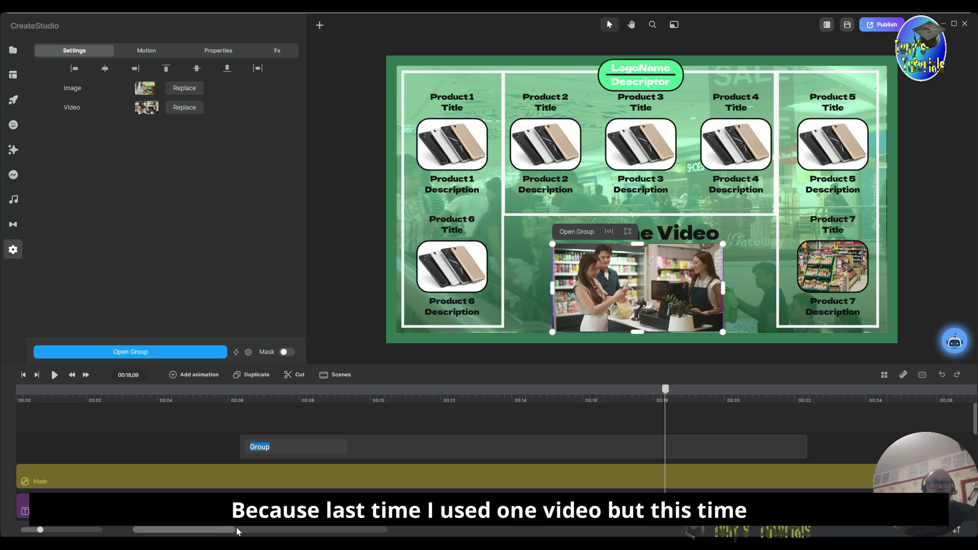
left_click(252, 446)
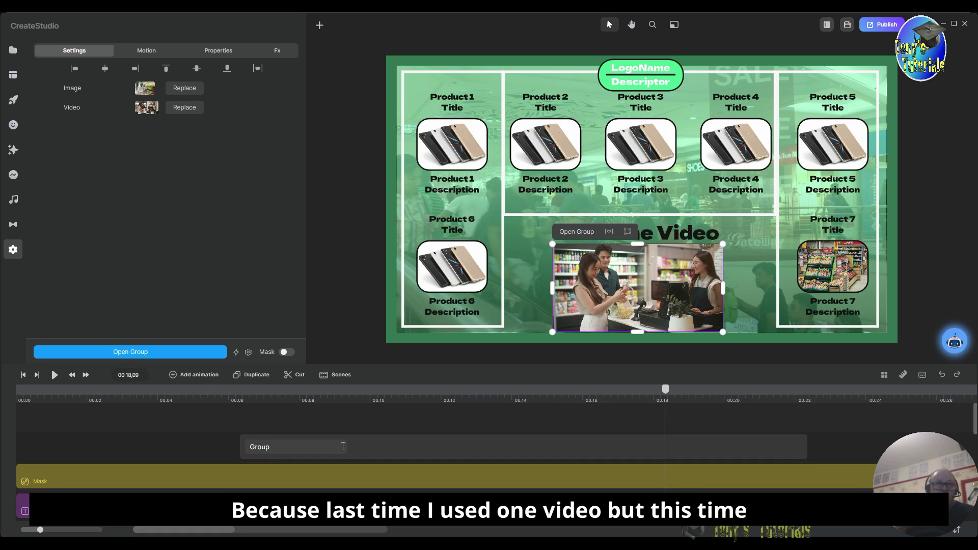
type("We")
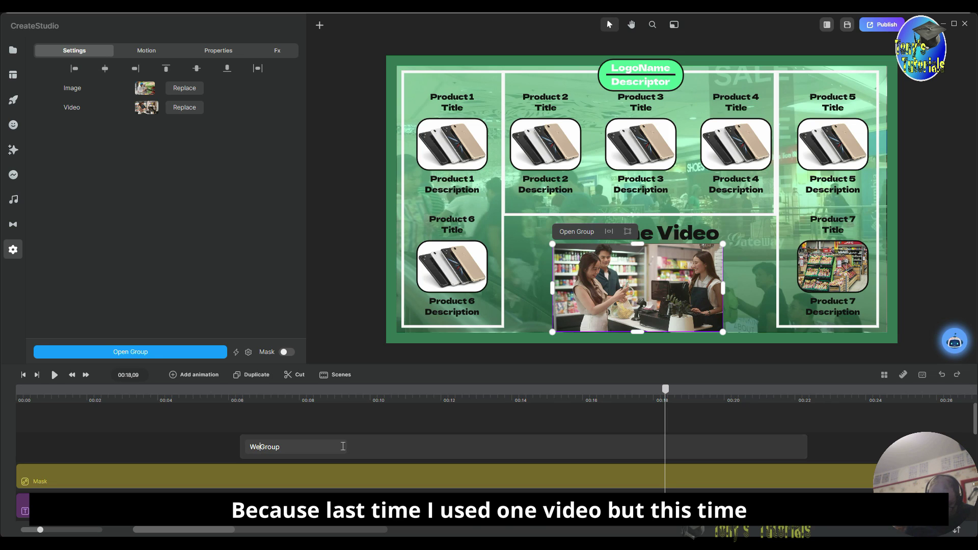
type("lco")
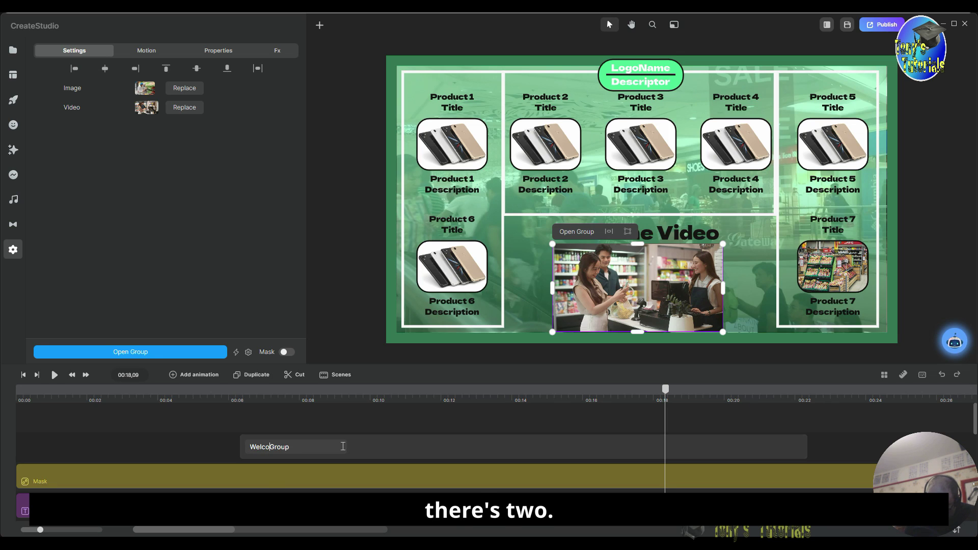
type("me Group")
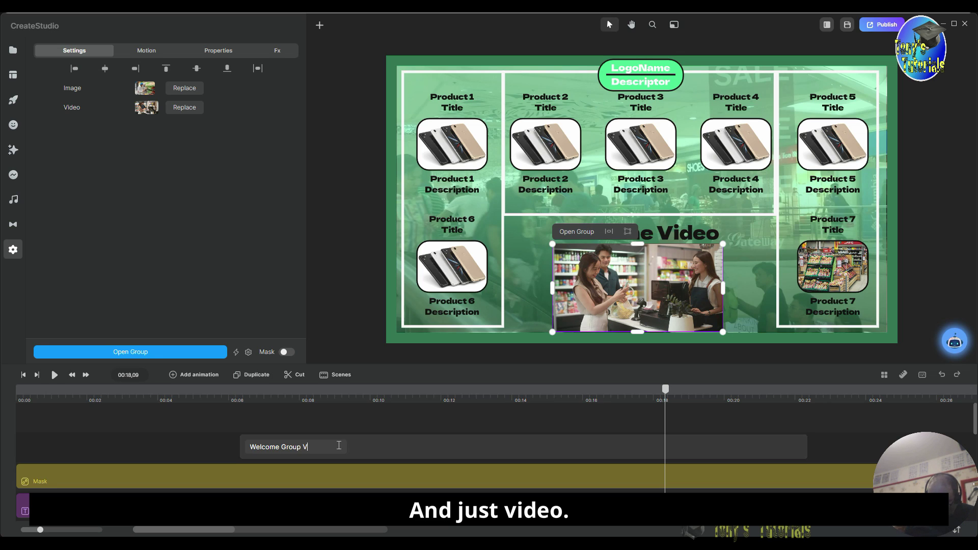
type(" Video")
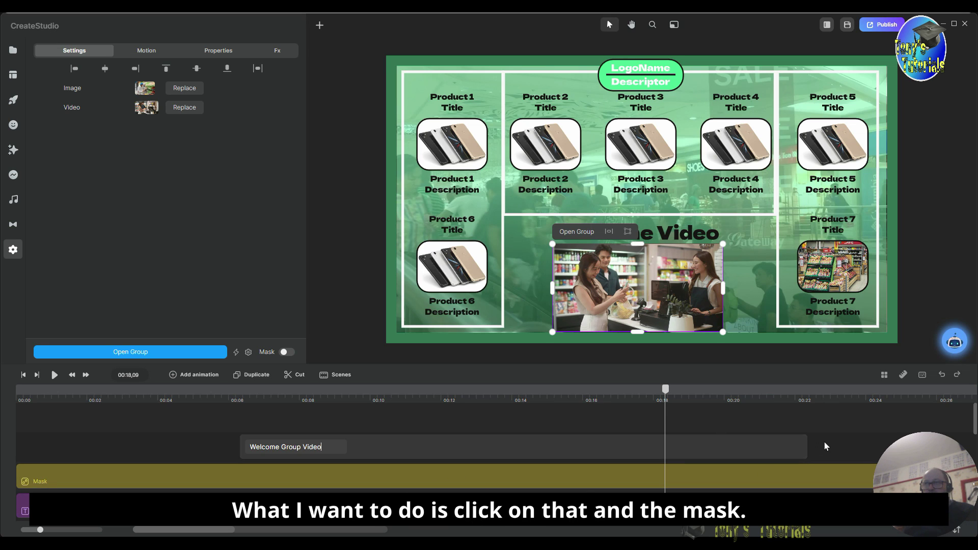
- Mask the Welcome Group Video with the Mask track's rounded rectangle
left_click(802, 444)
left_click(728, 476, "shift")
right_click(738, 451)
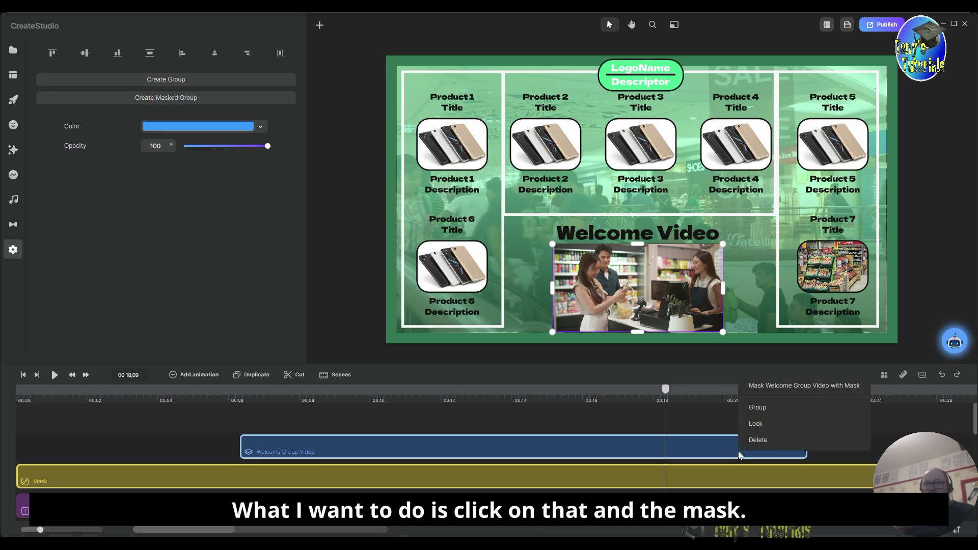
left_click(776, 387)
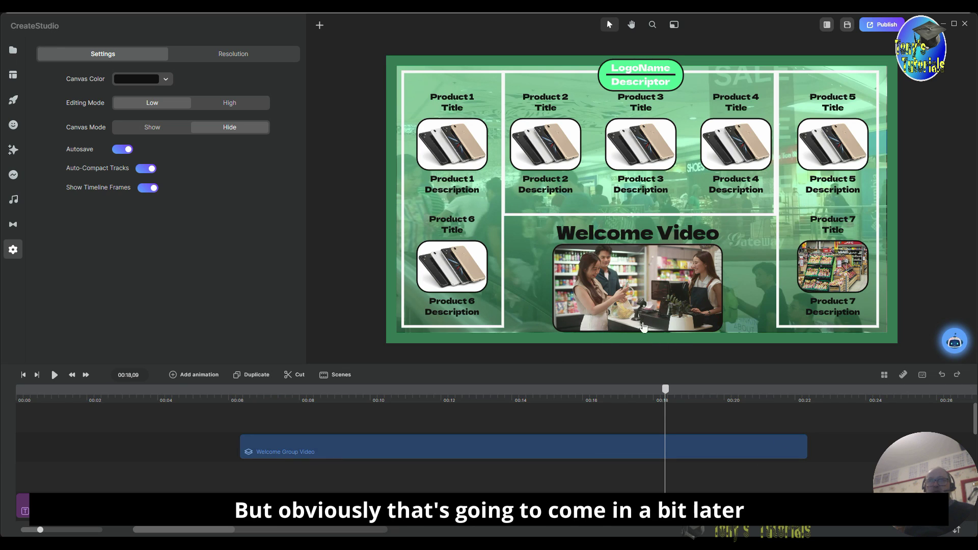
- Slightly reduce the height of the masked welcome video by raising its lower edge on the canvas
left_click(640, 300)
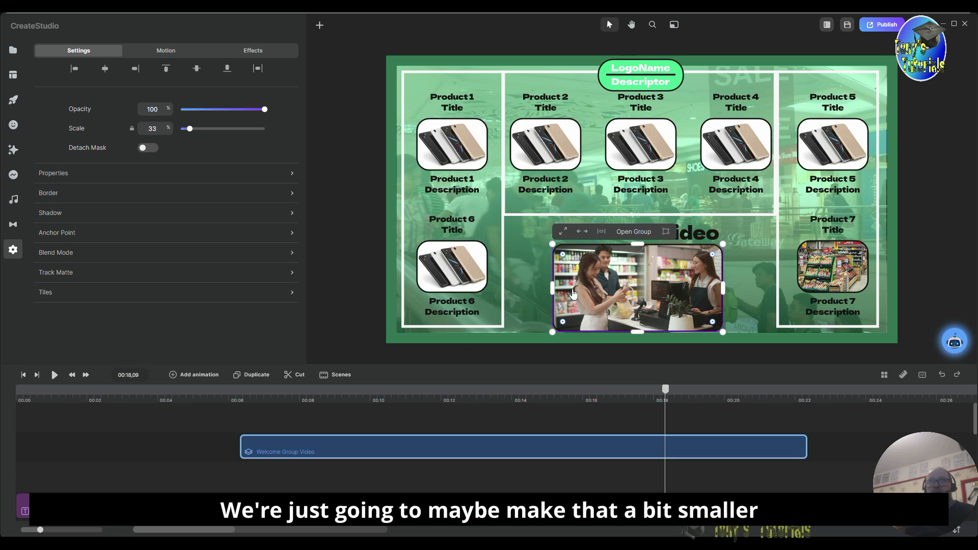
left_click_drag(638, 334, 639, 326)
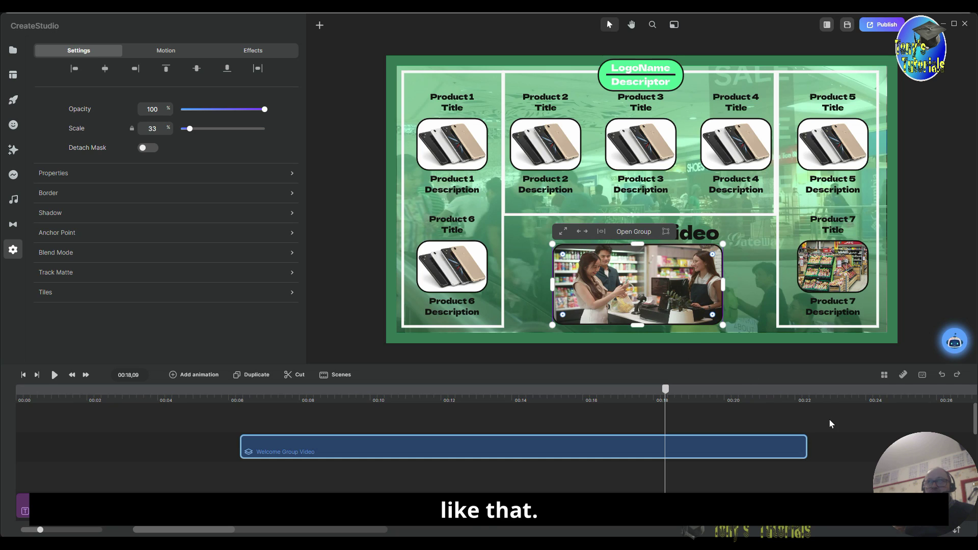
left_click(806, 430)
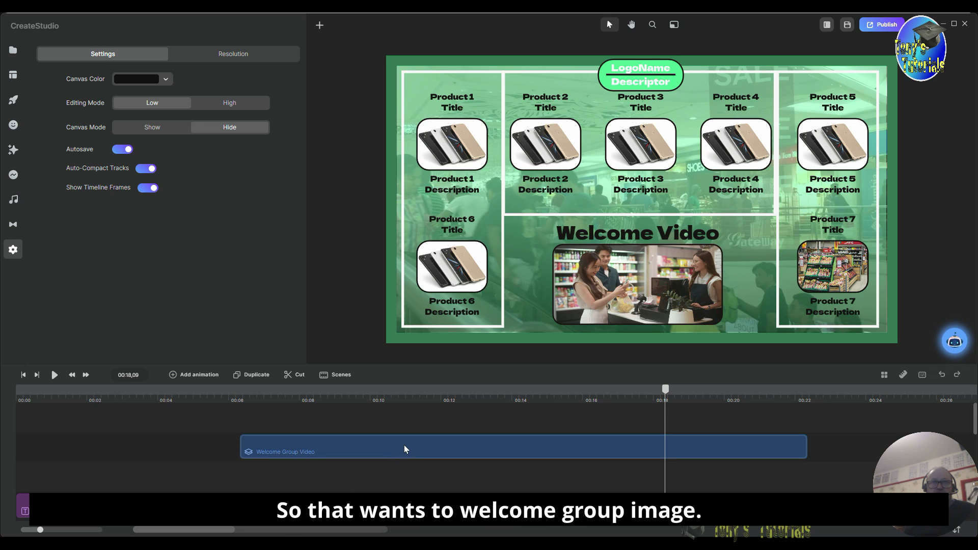
- Move the Welcome Group Video down one track and later on the timeline, running from about 10 to 26 seconds
left_click_drag(404, 445, 375, 478)
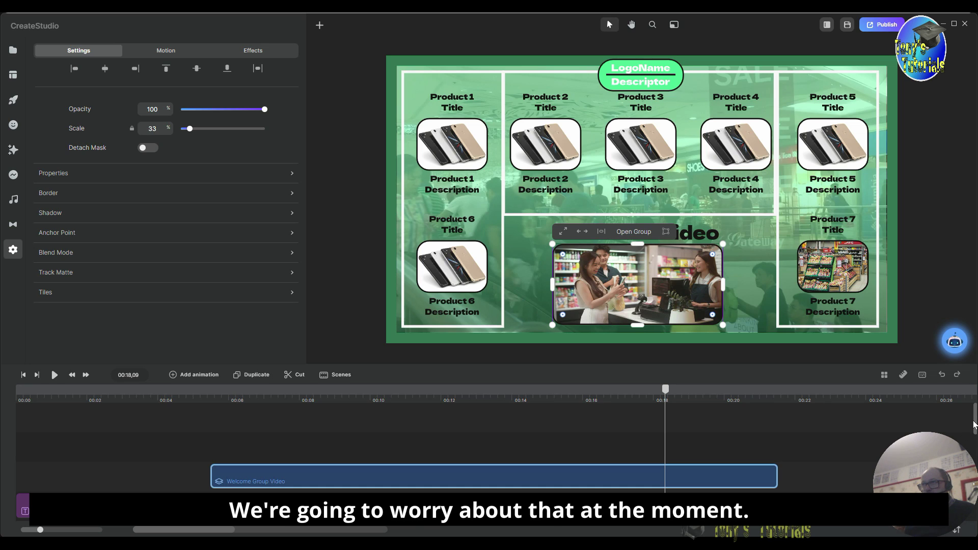
left_click_drag(559, 477, 717, 477)
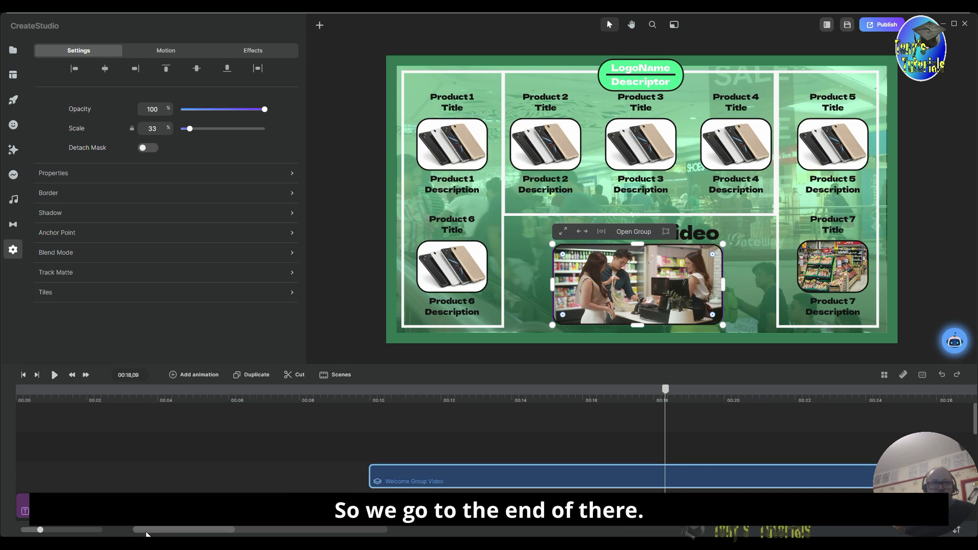
left_click_drag(184, 534, 226, 533)
left_click_drag(464, 479, 478, 482)
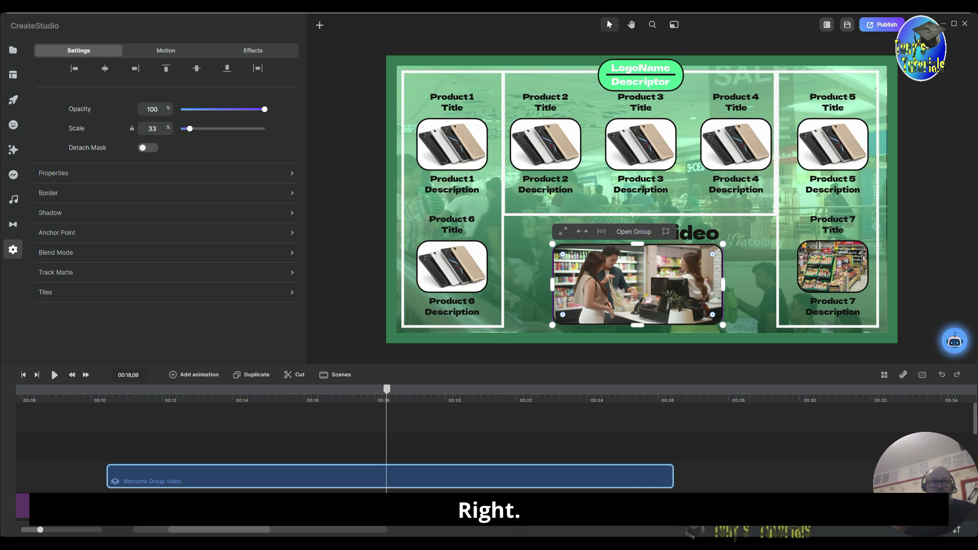
left_click_drag(223, 530, 191, 530)
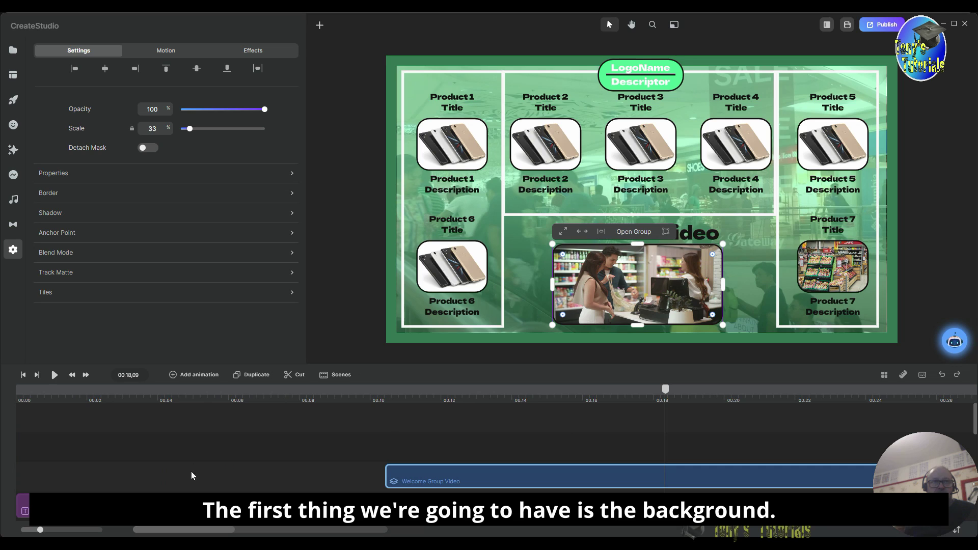
- Unlock the BG Group on the lowest timeline track
scroll(206, 462, "down", 5)
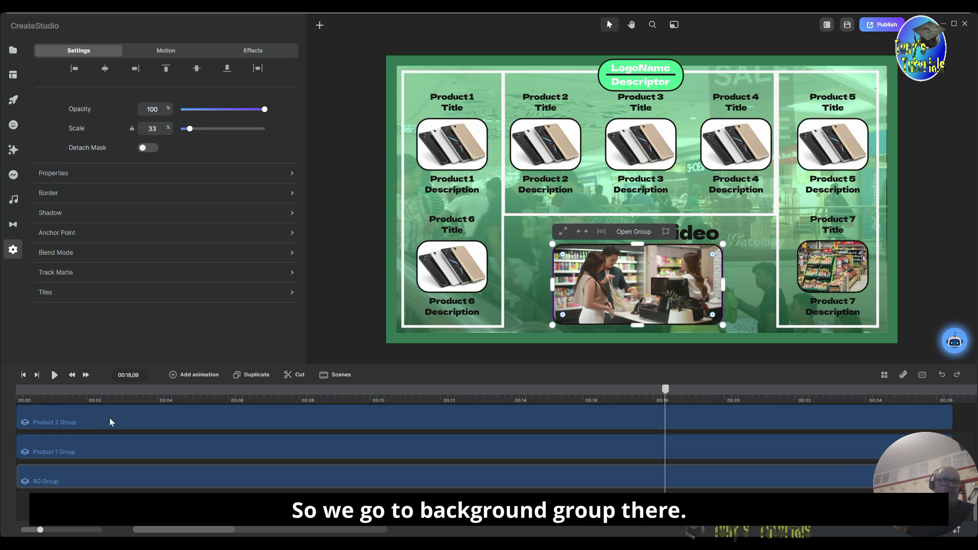
left_click(166, 53)
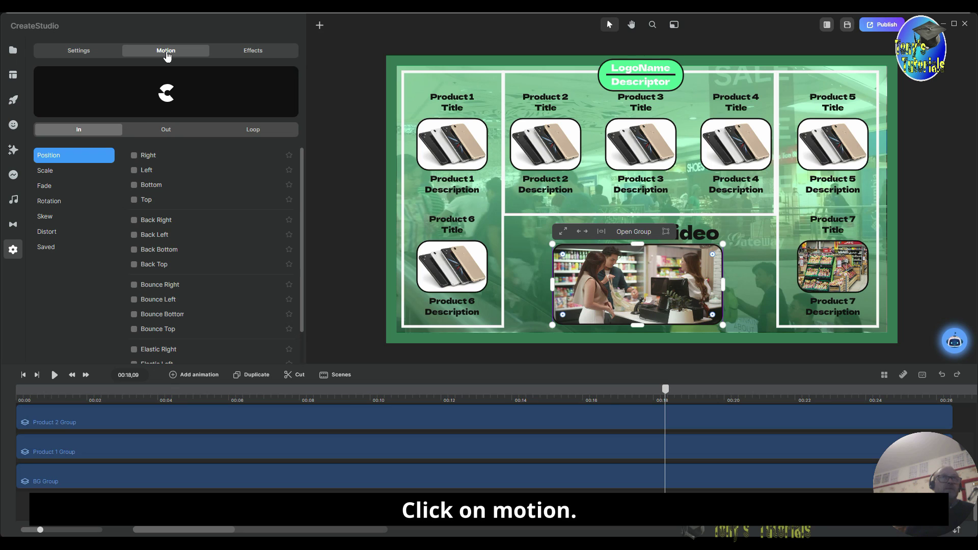
left_click(51, 188)
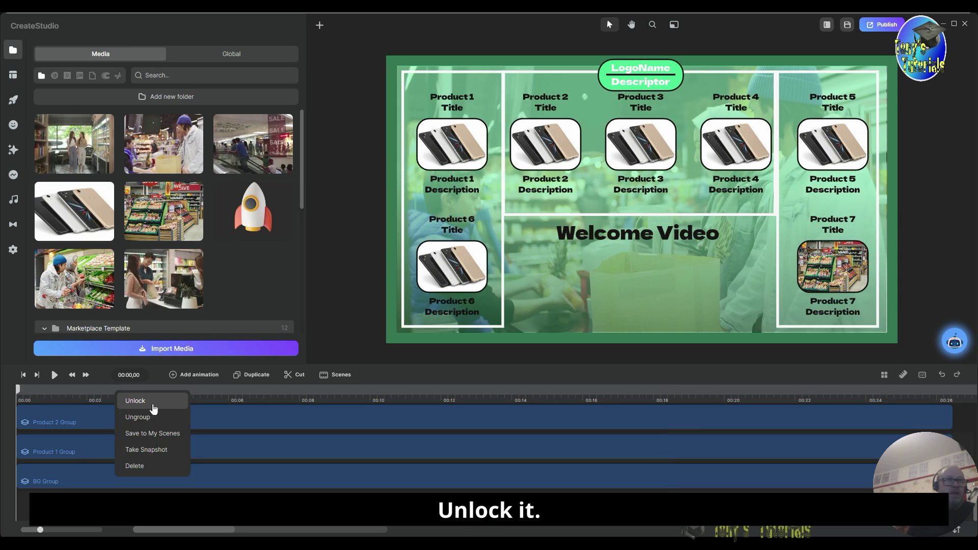
left_click(153, 405)
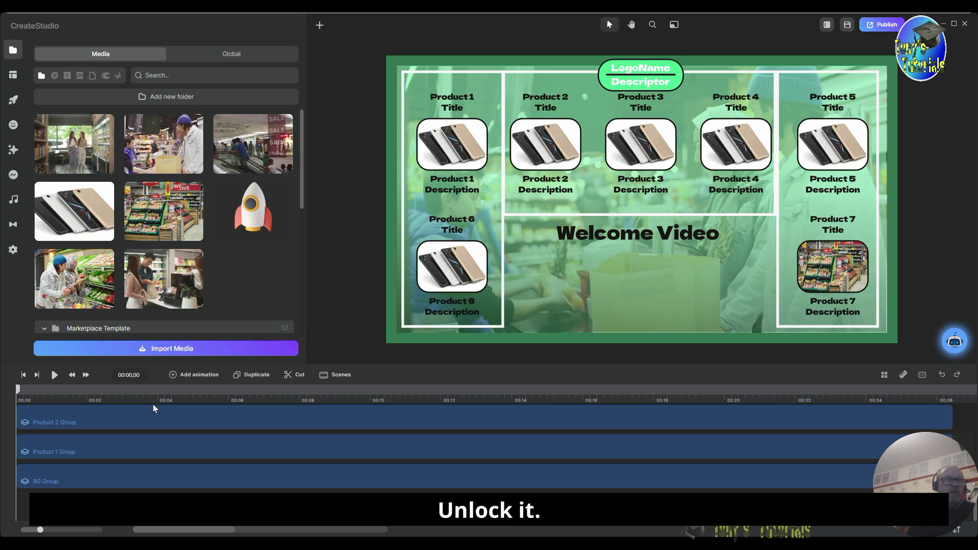
- Add a Fade In entrance motion to the start of the BG Group and play the timeline to preview it
left_click(99, 481)
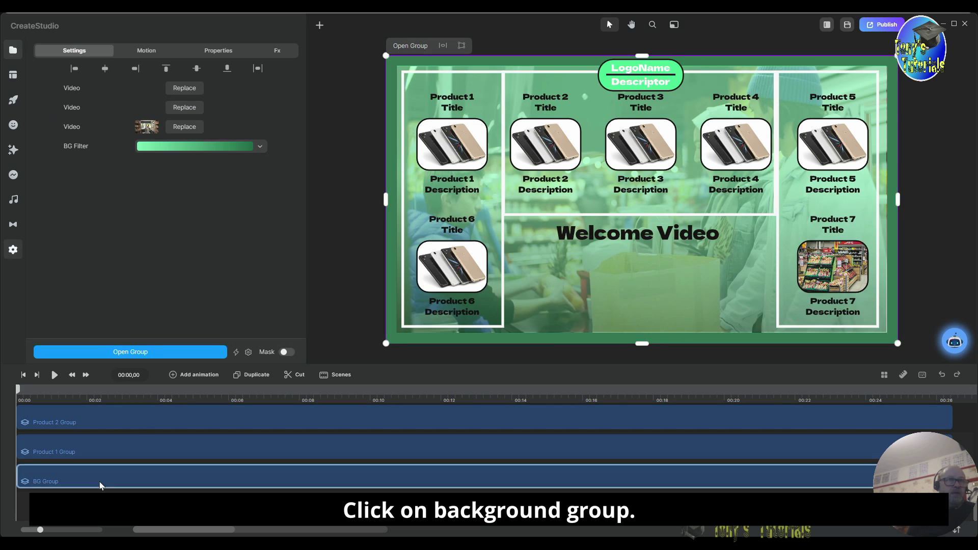
left_click(147, 51)
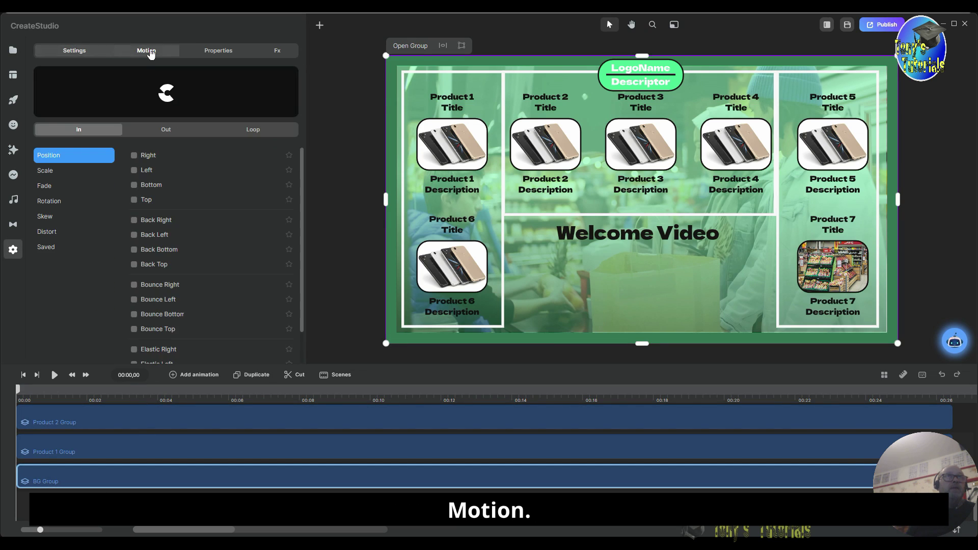
left_click(43, 187)
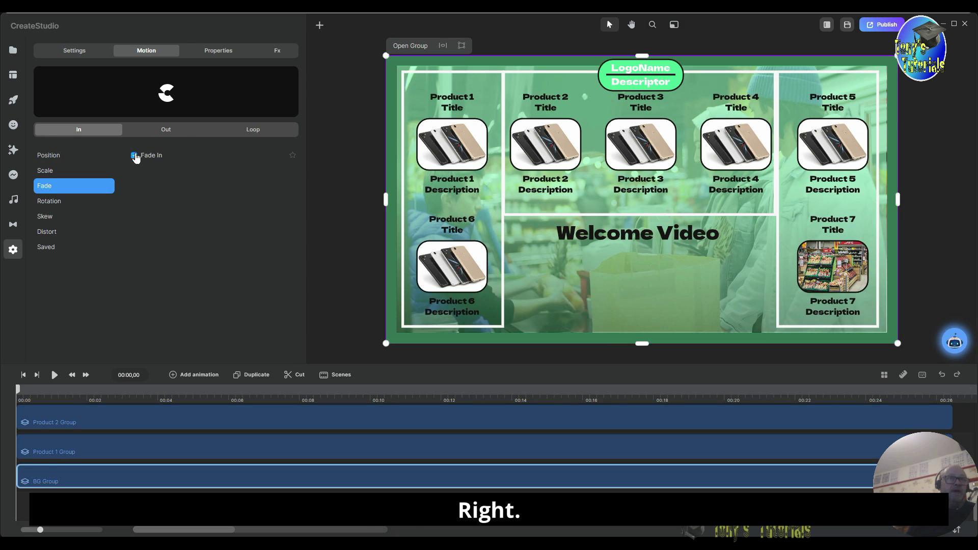
left_click(134, 156)
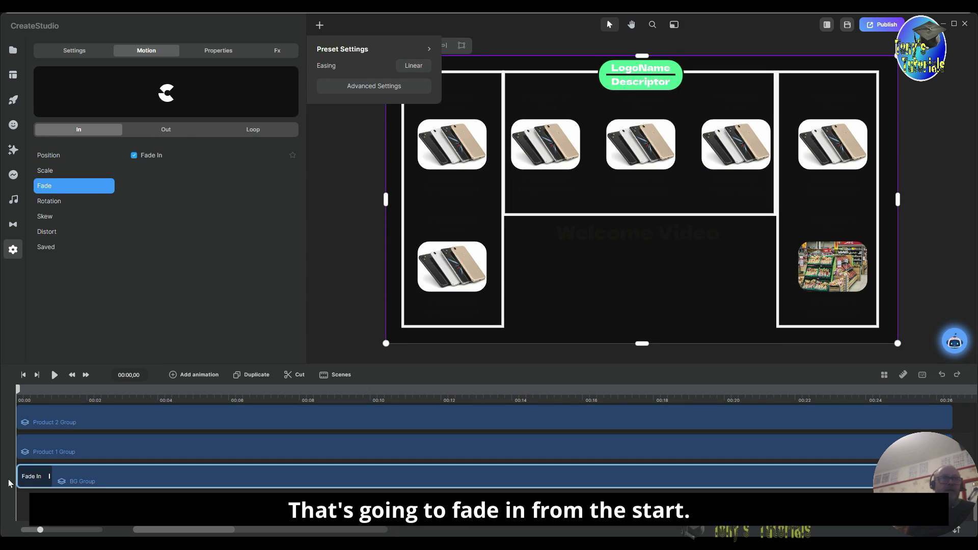
left_click(60, 377)
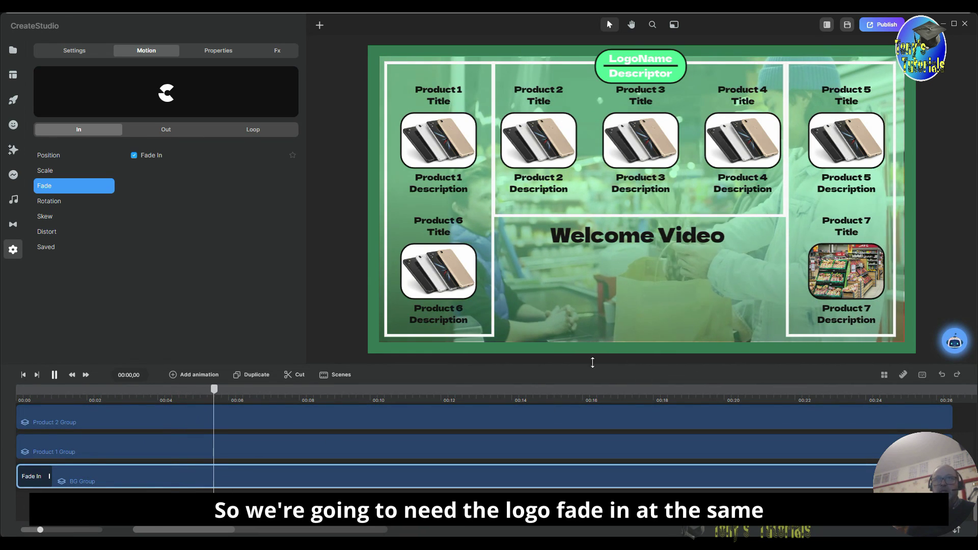
left_click(55, 374)
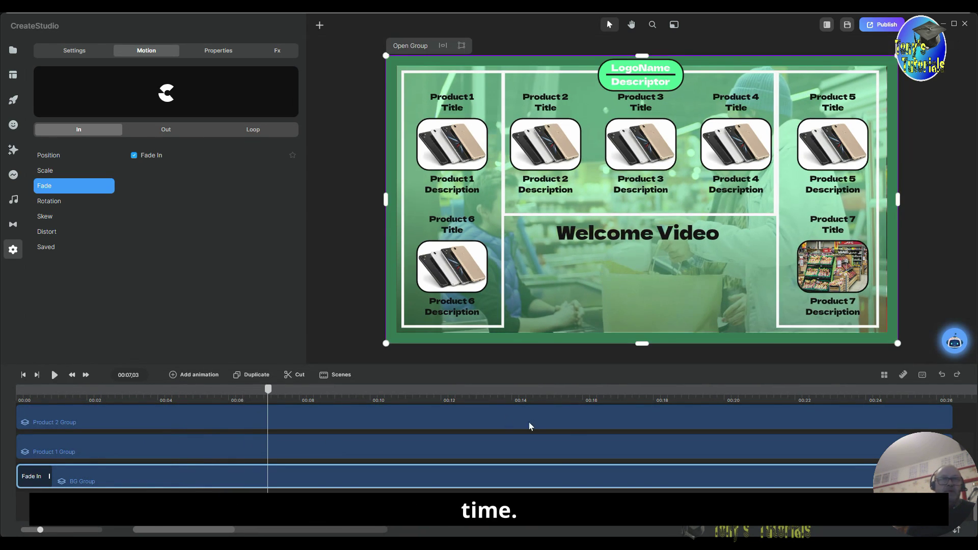
- Add a Fade In entrance motion to the Logo Group
scroll(469, 479, "up", 5)
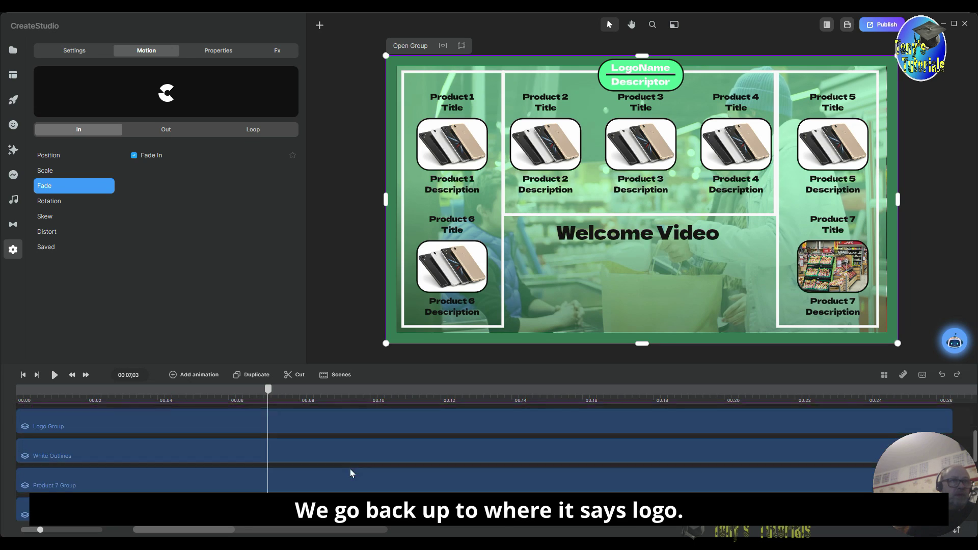
left_click(49, 422)
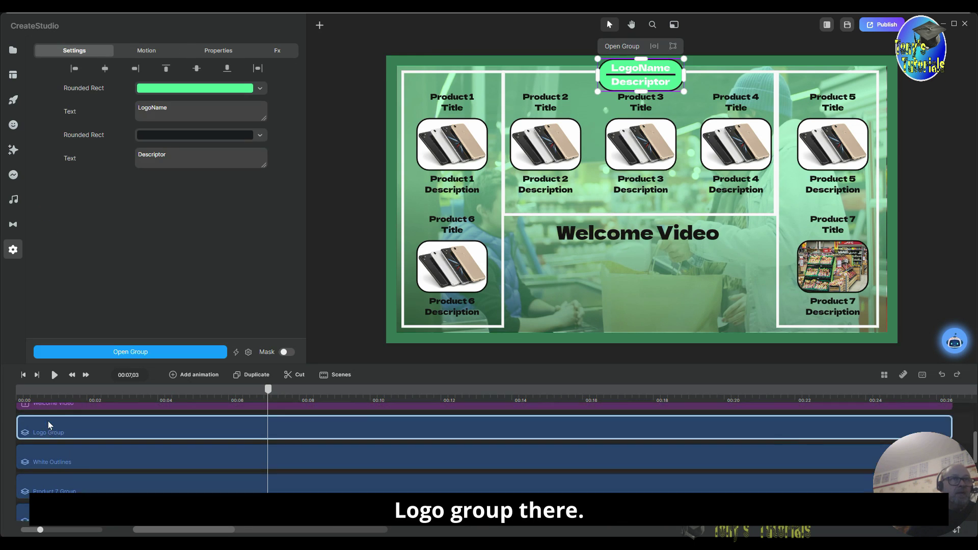
scroll(48, 421, "up", 1)
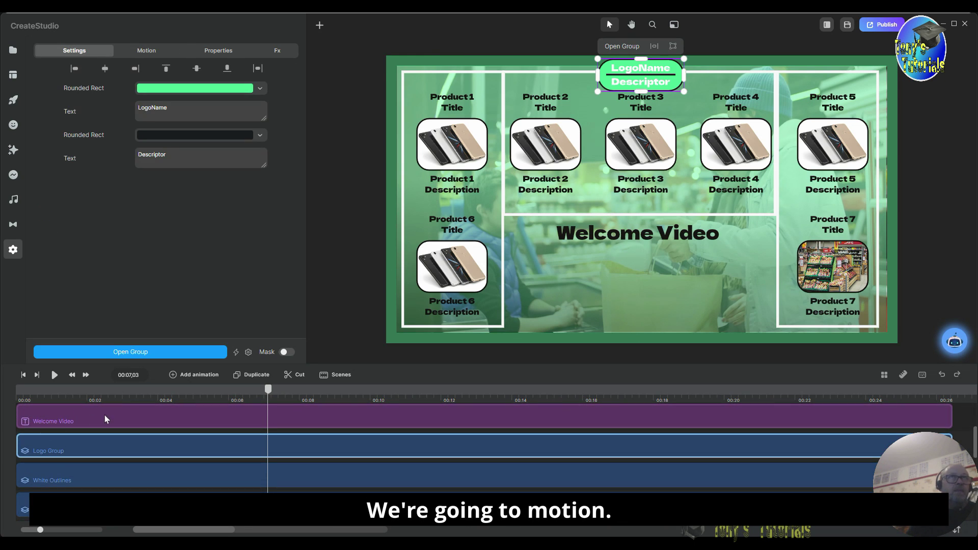
left_click(130, 52)
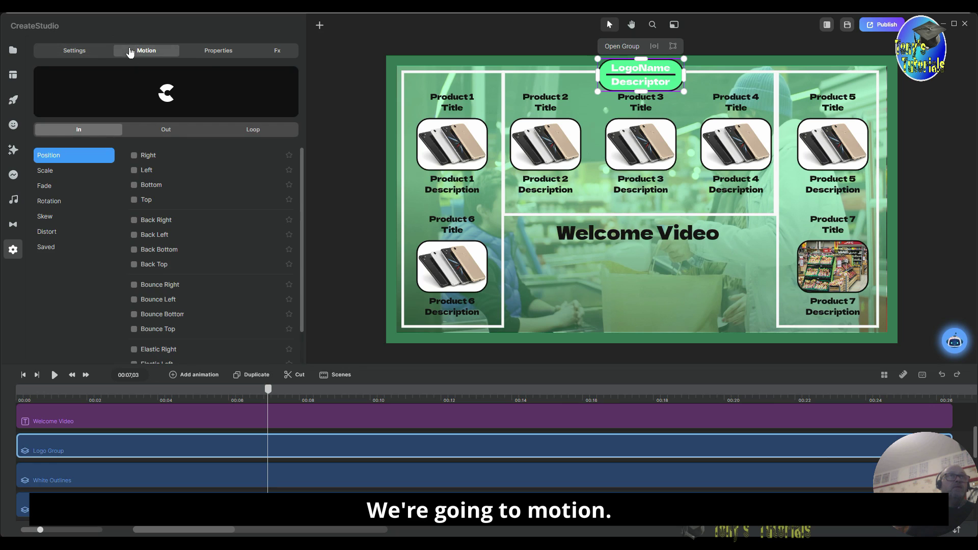
left_click(43, 188)
left_click(134, 156)
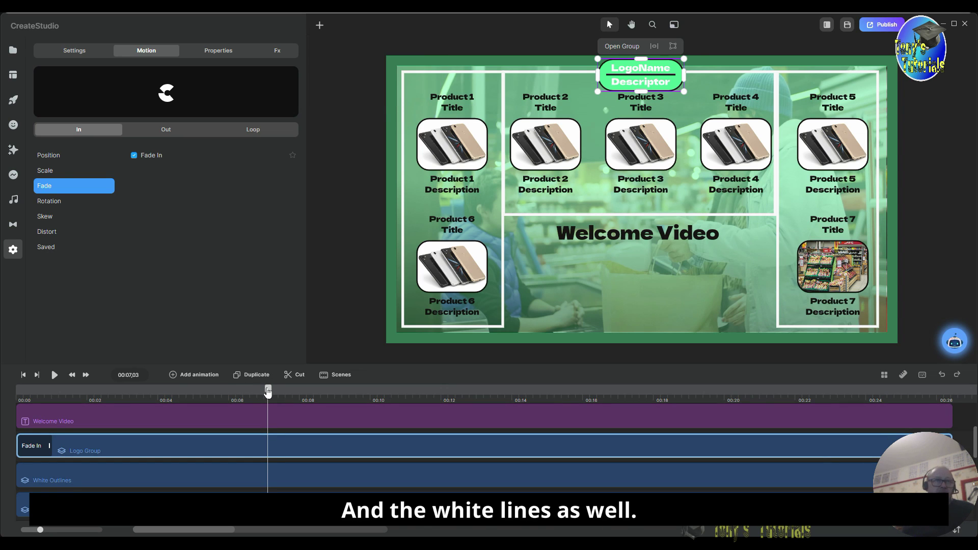
- Add a Fade In entrance motion to the White Outlines group and preview the timeline from the beginning
left_click_drag(267, 392, 5, 407)
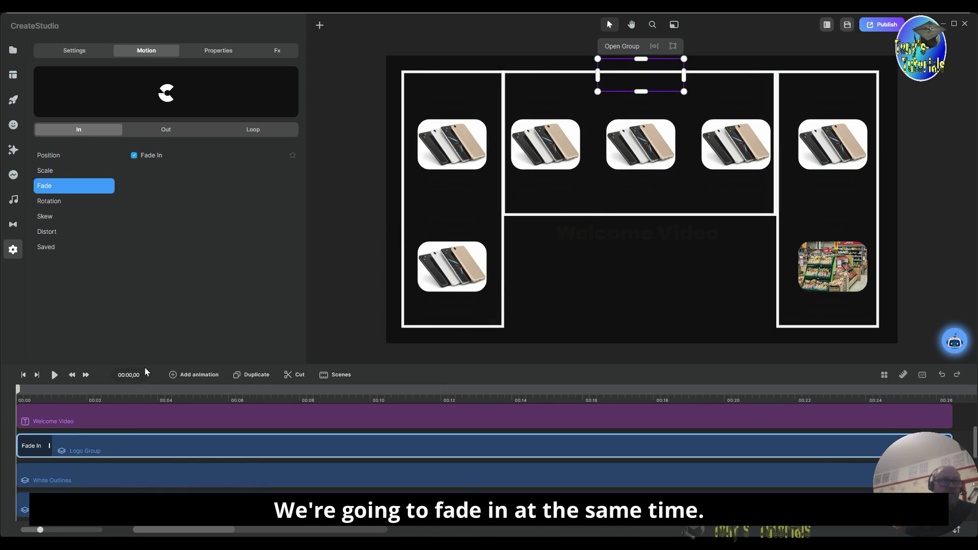
scroll(810, 465, "up", 3)
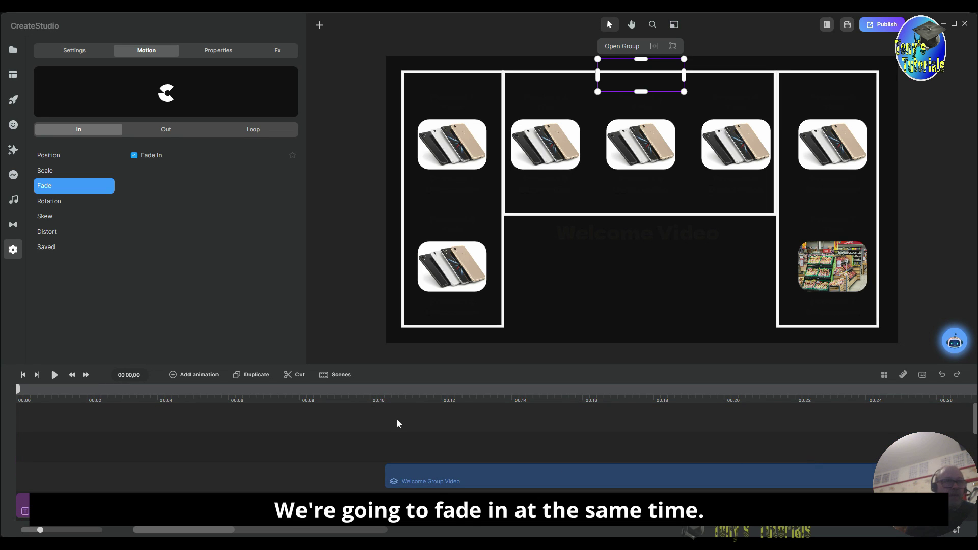
scroll(395, 412, "down", 3)
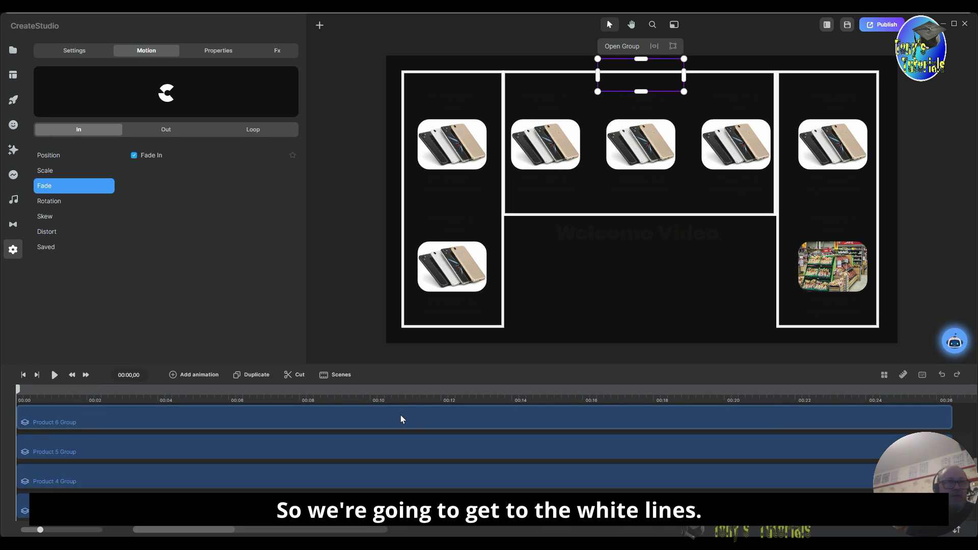
scroll(401, 420, "down", 3)
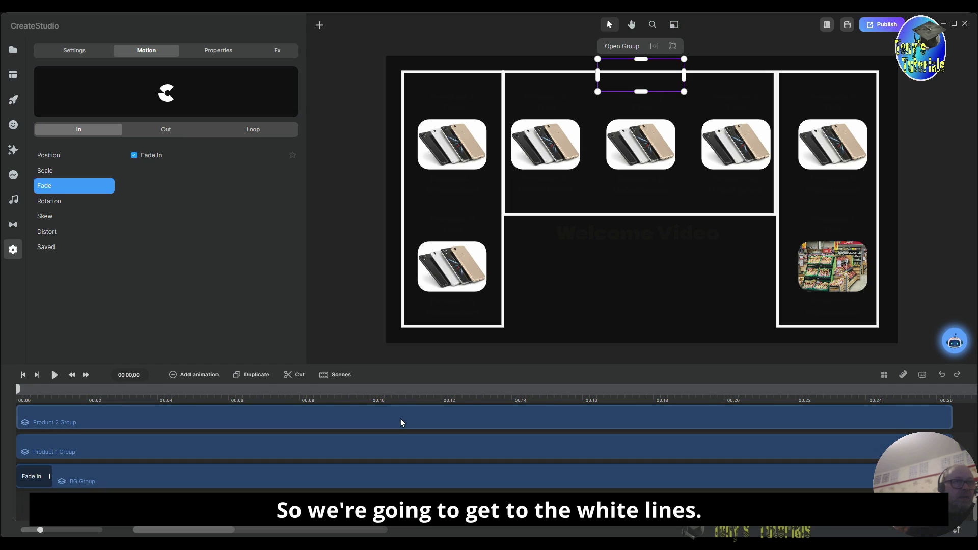
scroll(401, 419, "up", 8)
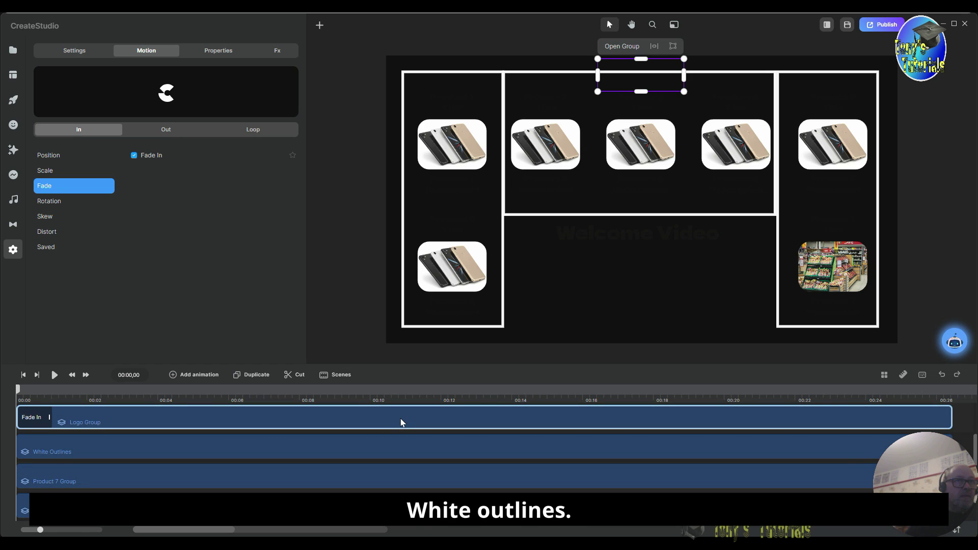
left_click(50, 446)
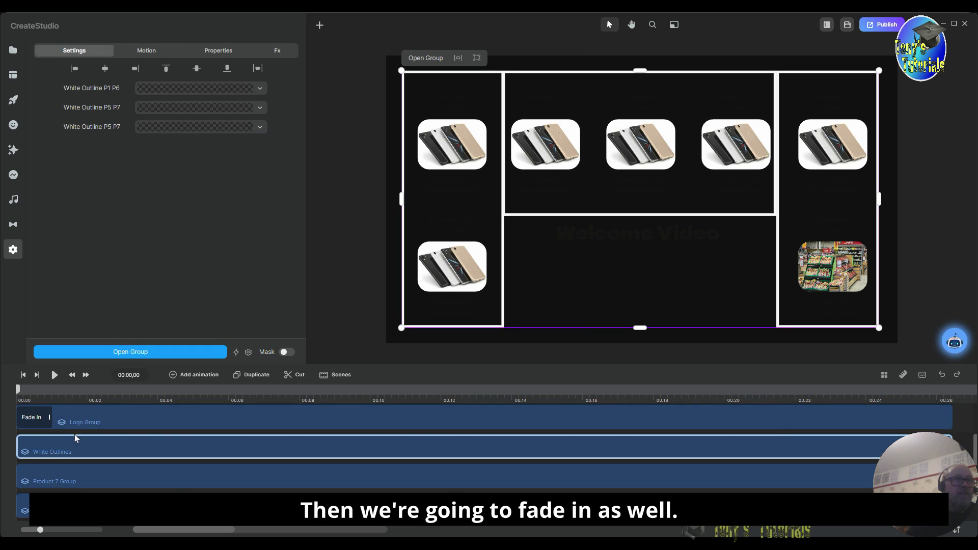
left_click(136, 50)
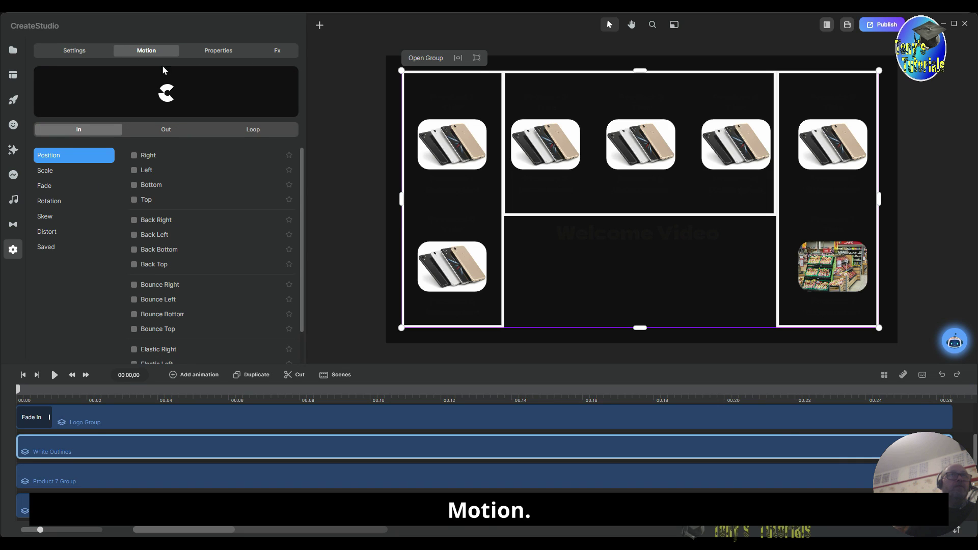
left_click(39, 187)
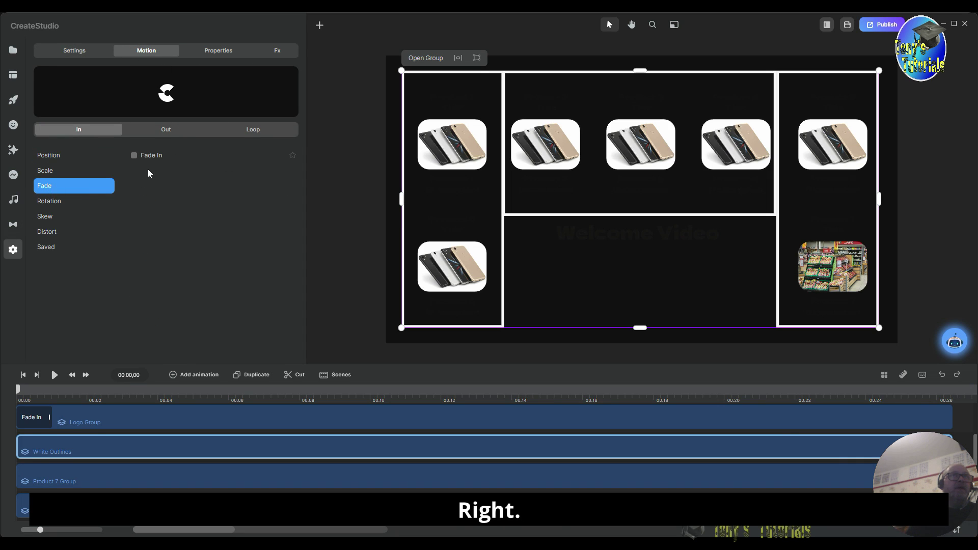
left_click(134, 155)
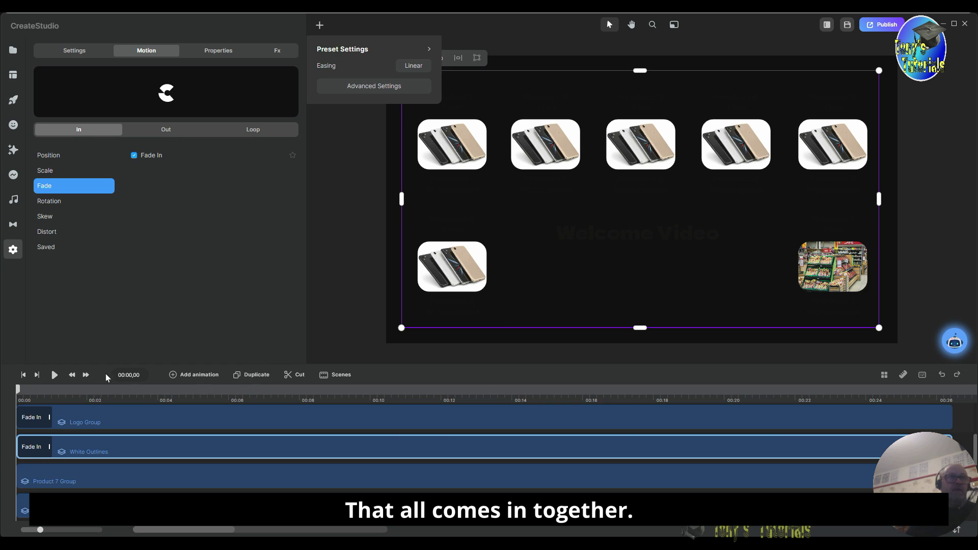
left_click(54, 375)
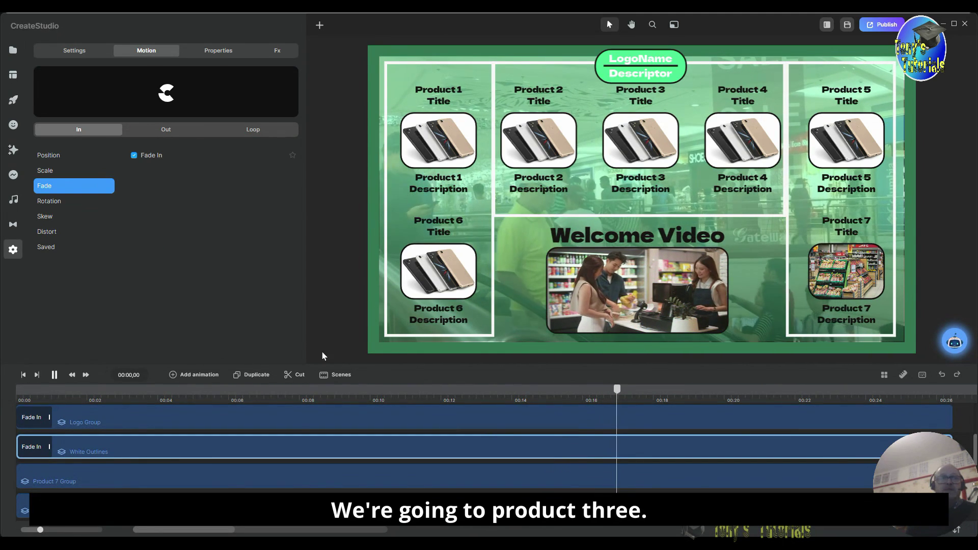
- Give the Product 3 Group a Bottom position entrance motion and trim its start to about 2 seconds on the timeline
scroll(72, 476, "down", 3)
scroll(72, 475, "down", 1)
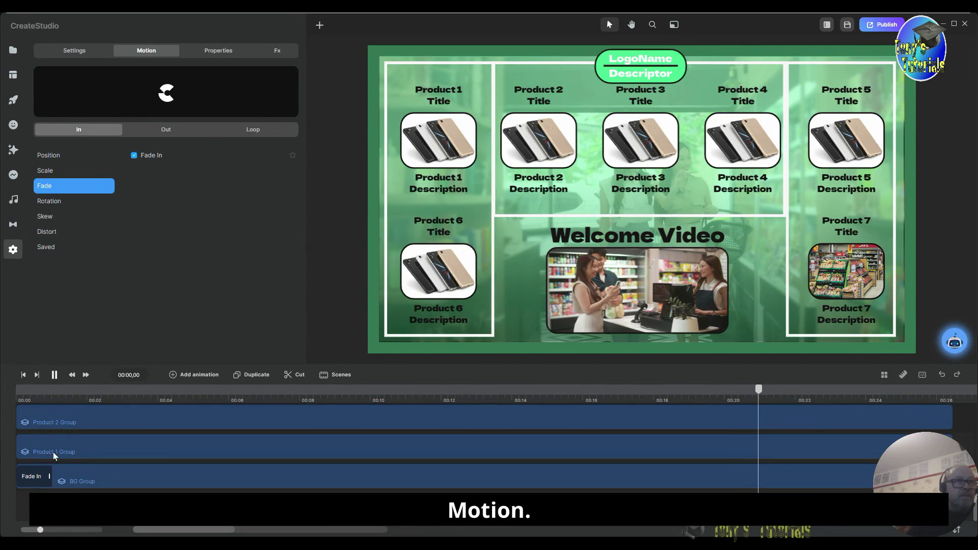
scroll(54, 466, "up", 1)
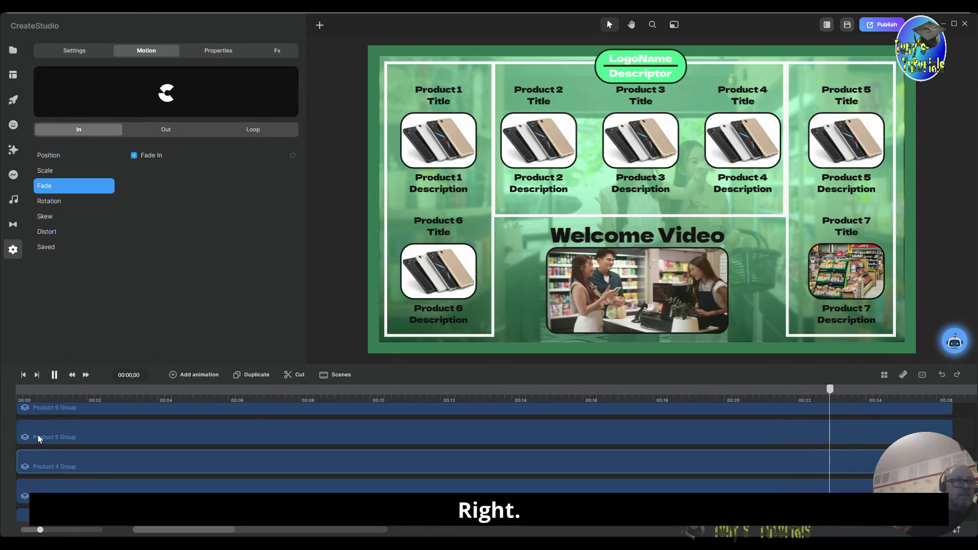
left_click(152, 403)
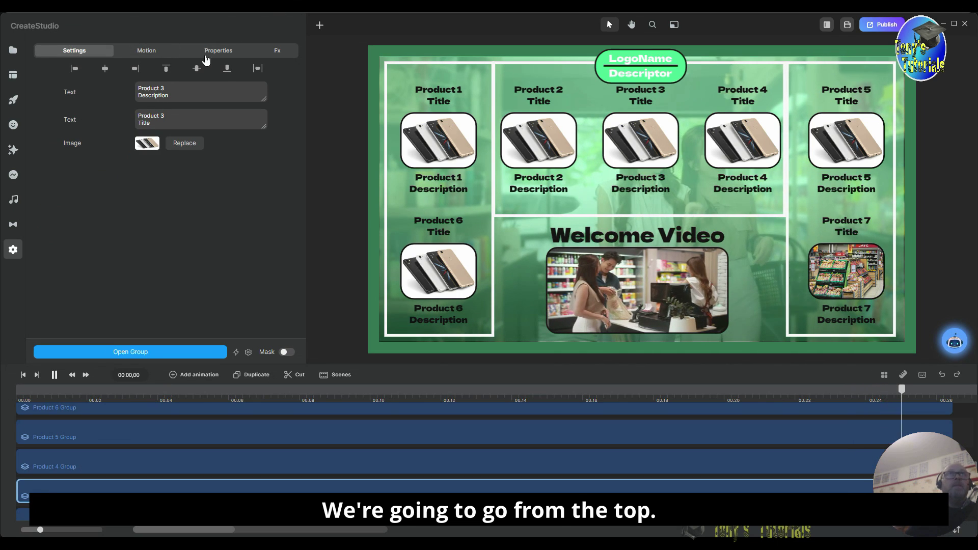
left_click(147, 53)
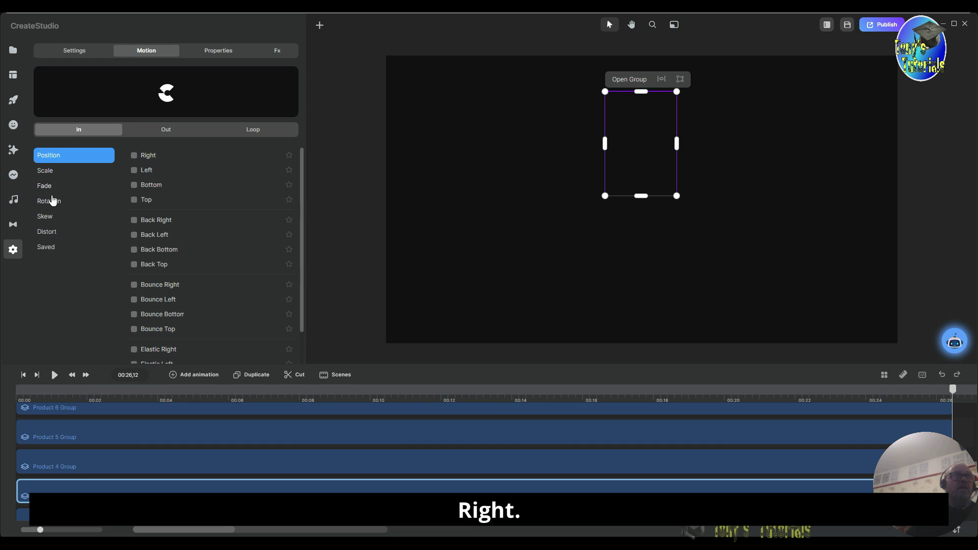
left_click(134, 185)
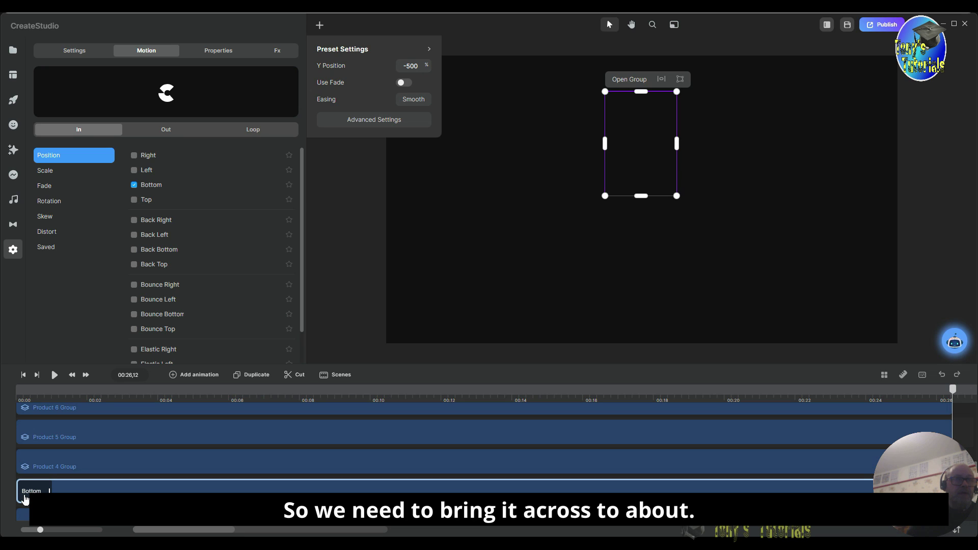
left_click_drag(23, 494, 91, 492)
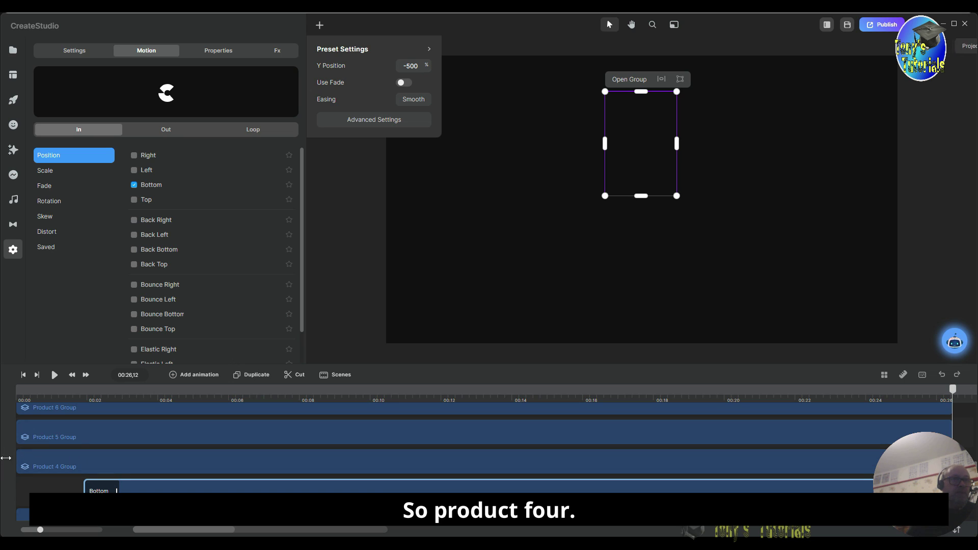
- Trim the start of the Product 4 Group to about 4 seconds and add a Left position entrance motion
left_click(41, 457)
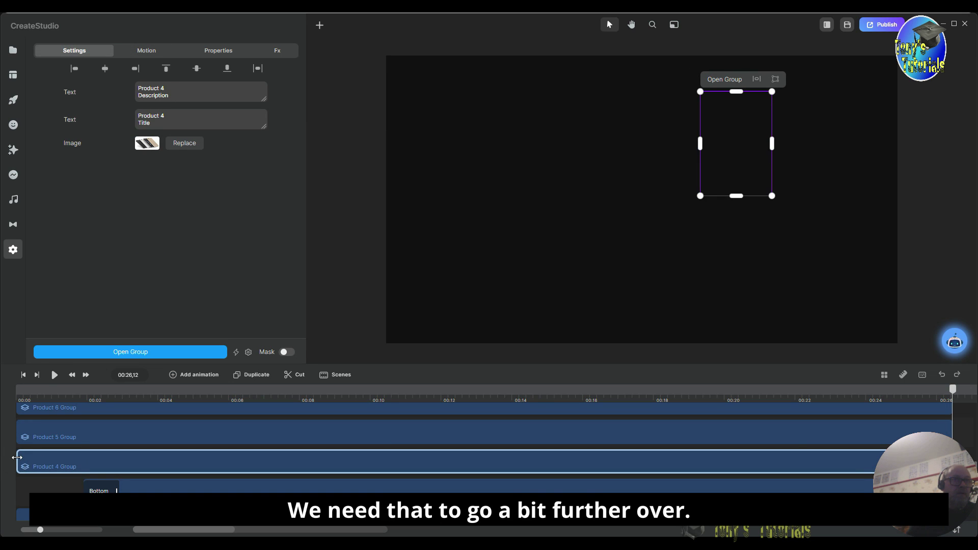
left_click_drag(17, 457, 157, 461)
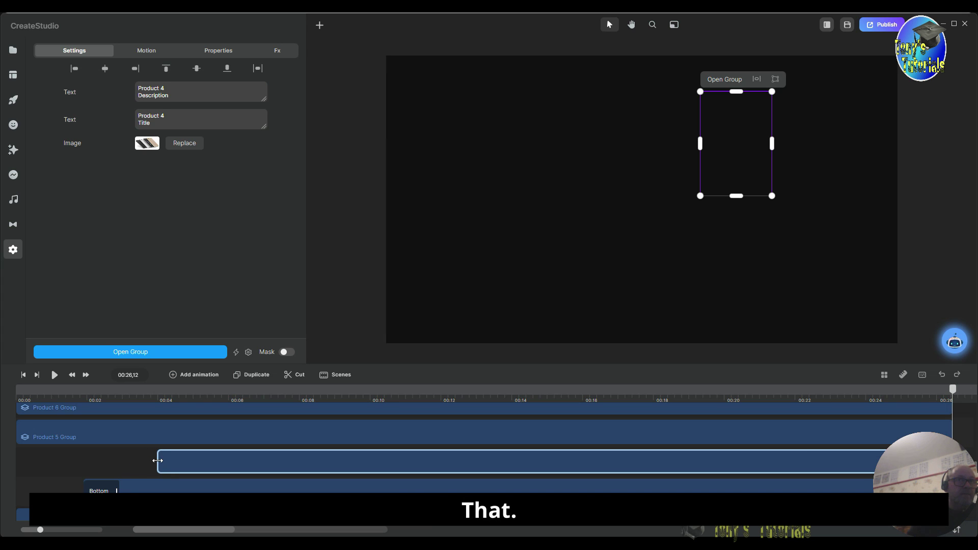
left_click_drag(158, 461, 156, 460)
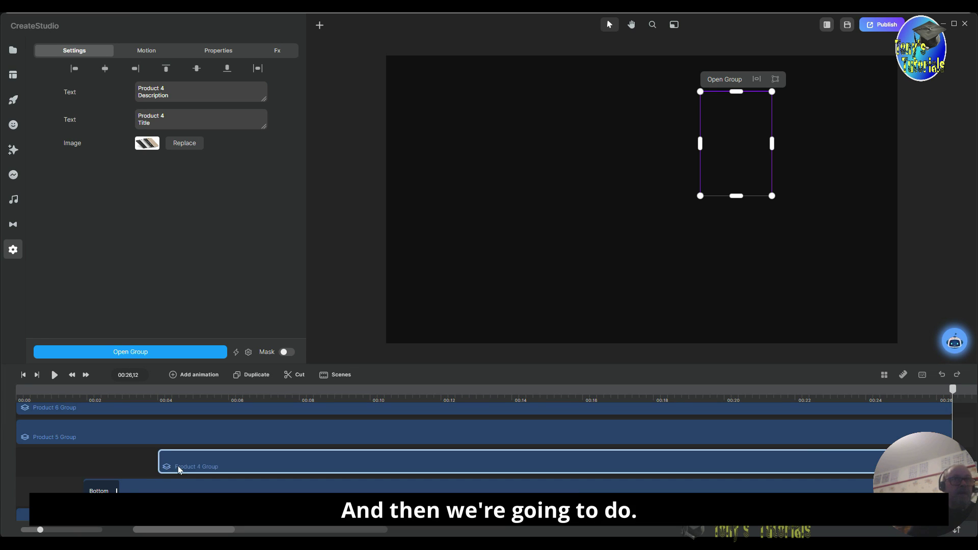
left_click(141, 57)
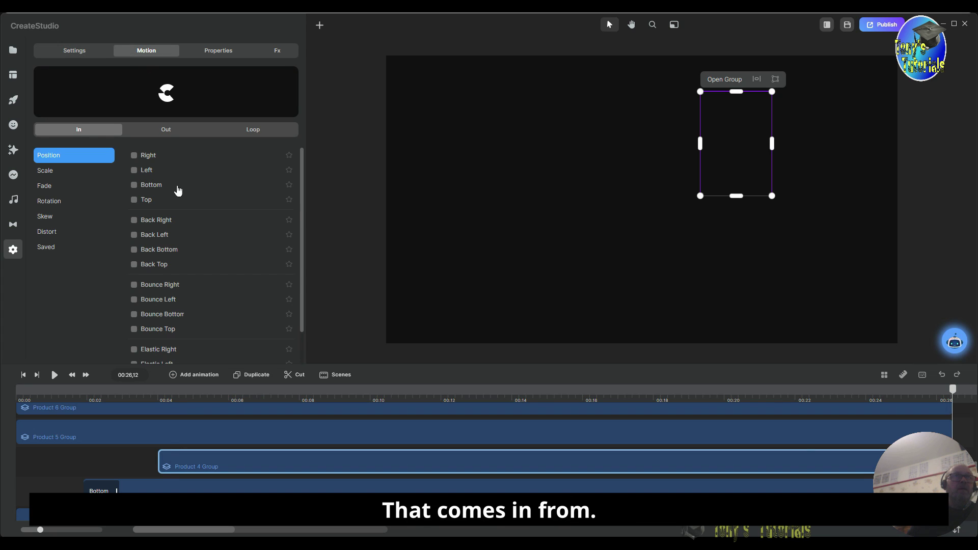
left_click(134, 172)
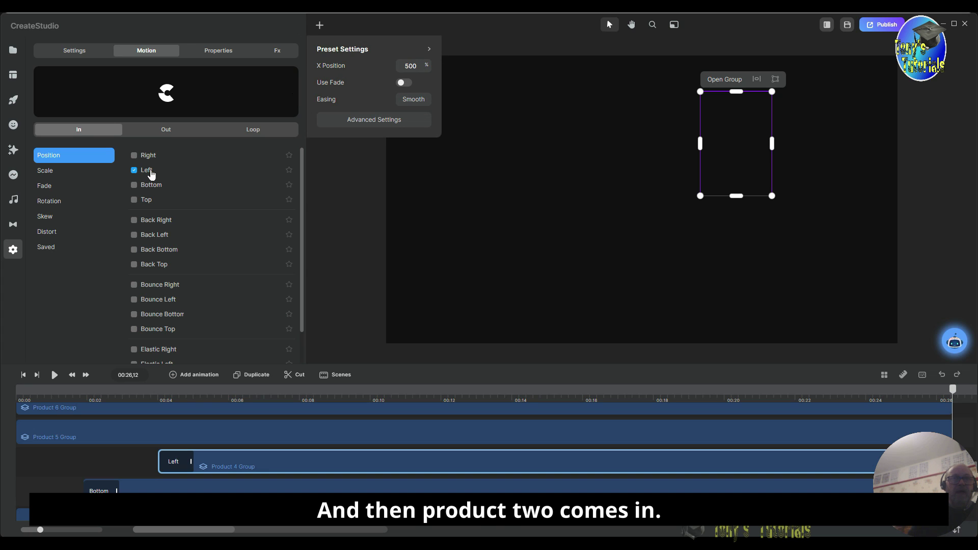
- Trim the start of the Product 2 Group to about 4 seconds and add a Right position entrance motion
scroll(36, 457, "up", 3)
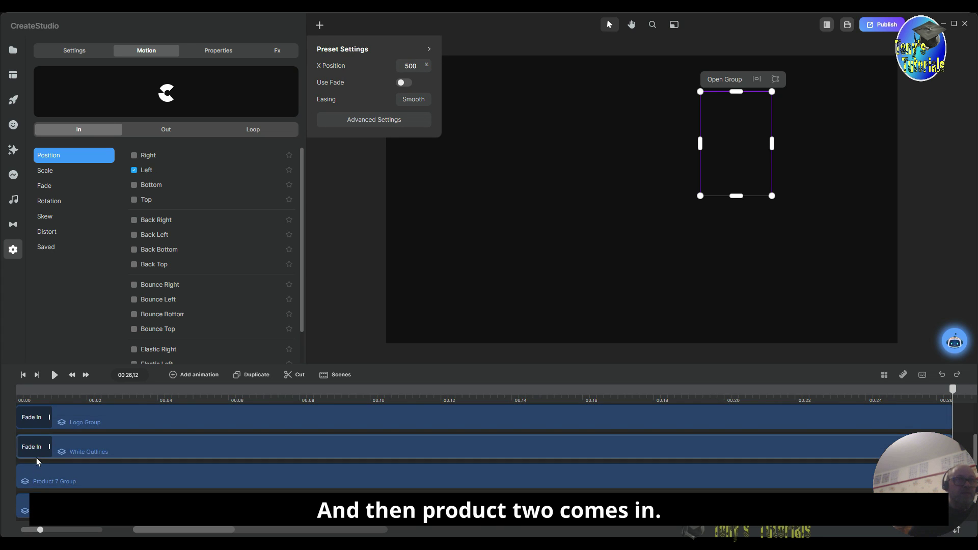
scroll(60, 475, "down", 3)
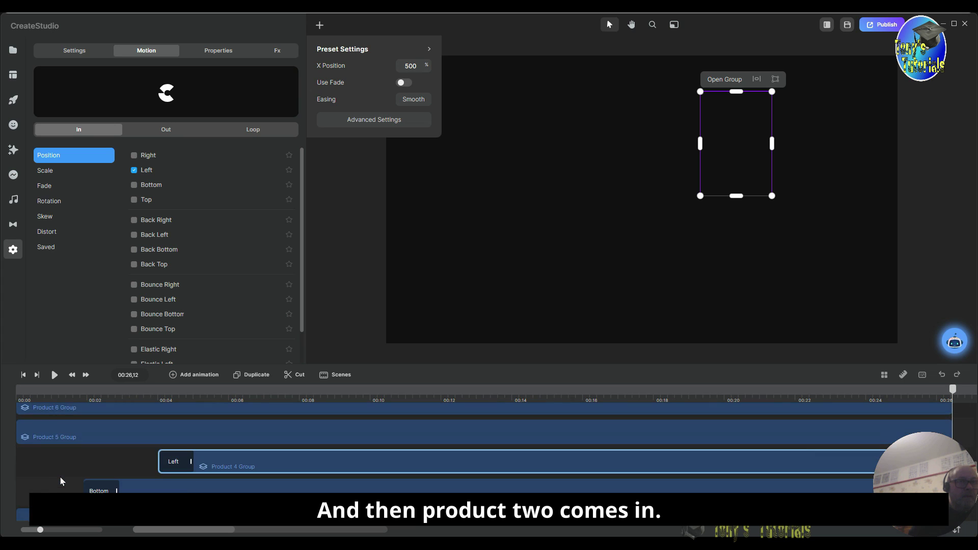
scroll(57, 478, "down", 4)
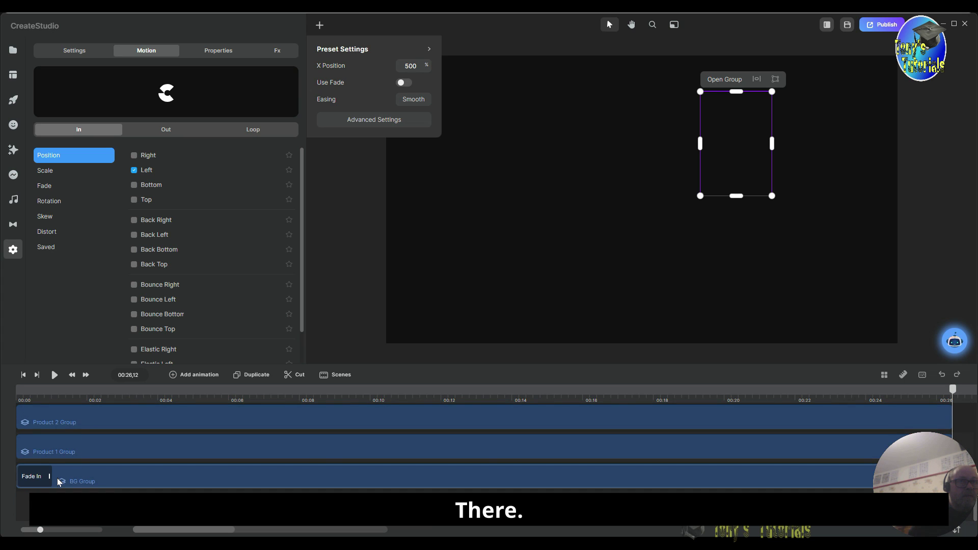
left_click(16, 421)
scroll(17, 433, "up", 1)
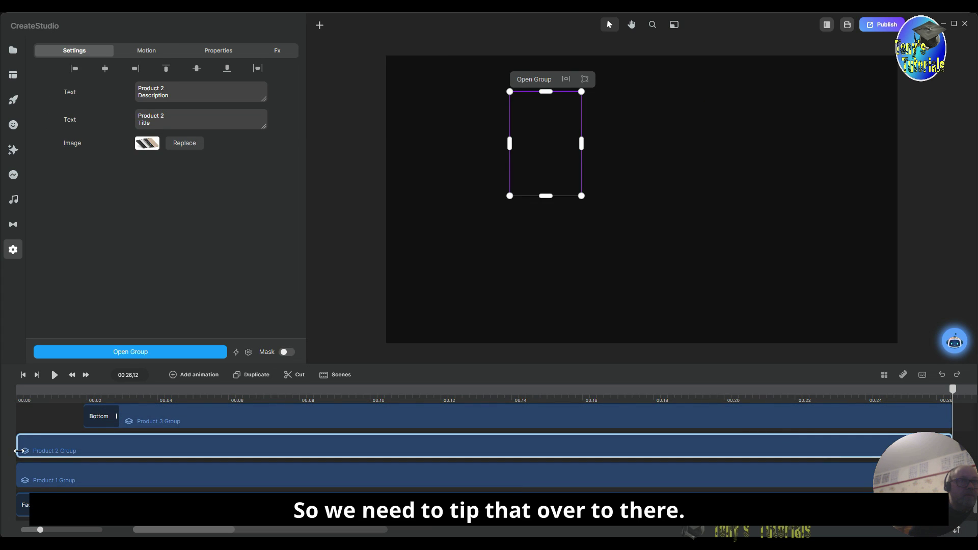
left_click_drag(18, 451, 157, 449)
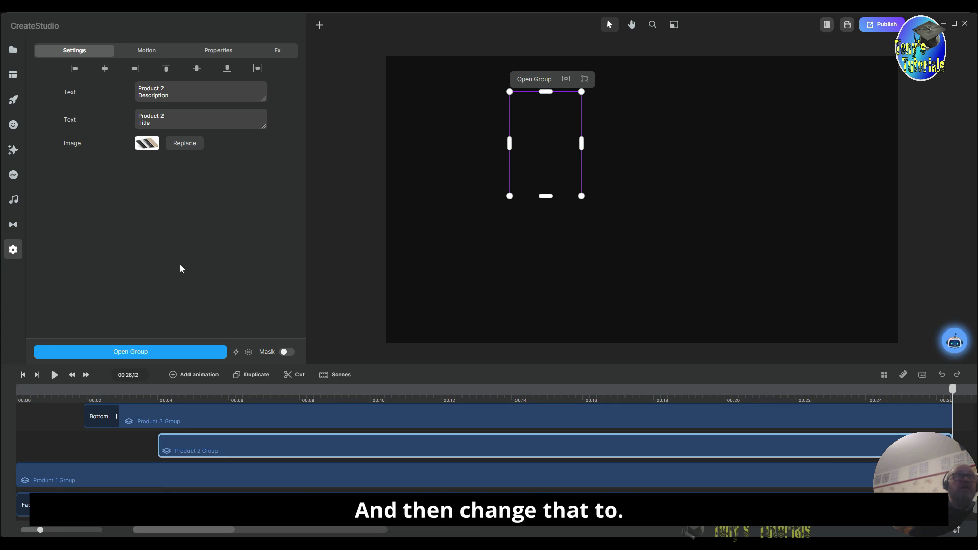
left_click(147, 50)
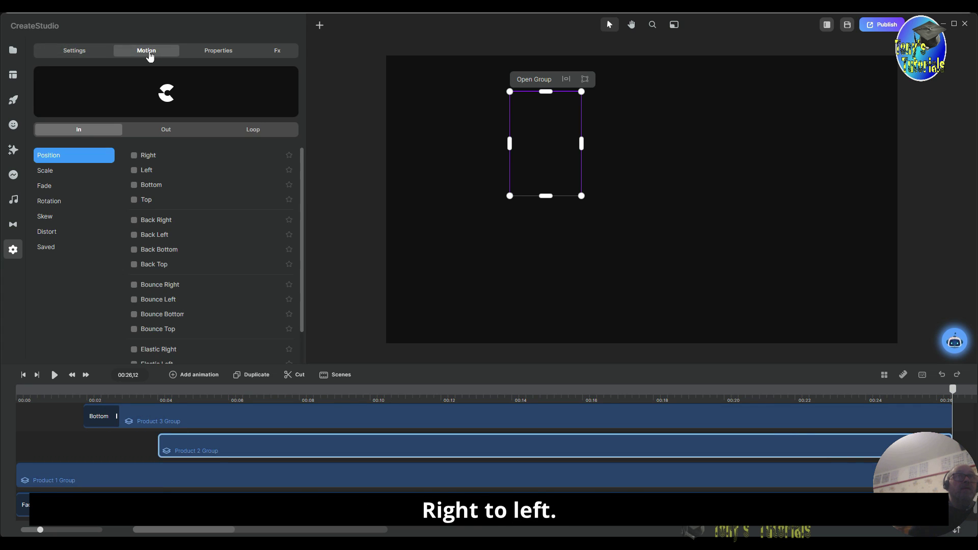
left_click(134, 156)
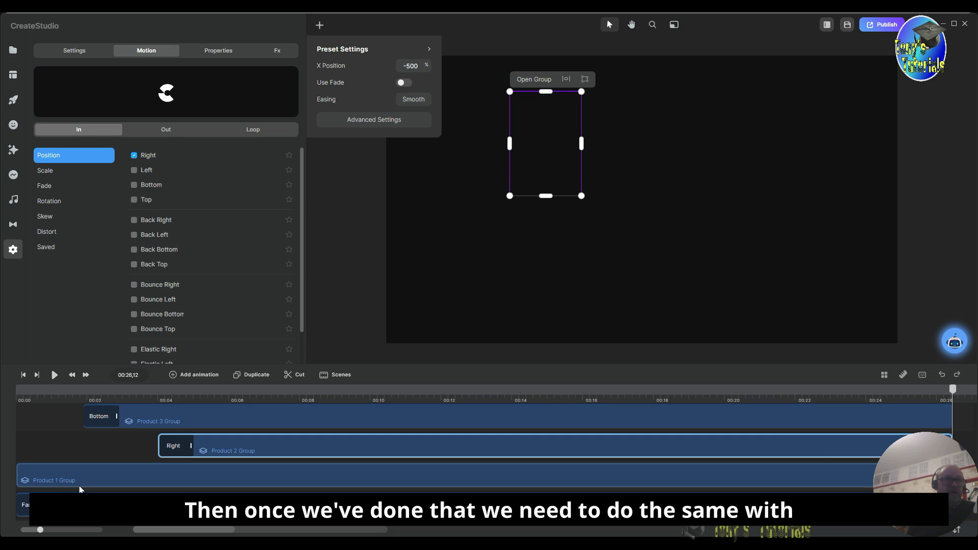
- Trim the start of the Product 1 Group to about 6 seconds and add a Right position entrance motion
left_click(29, 475)
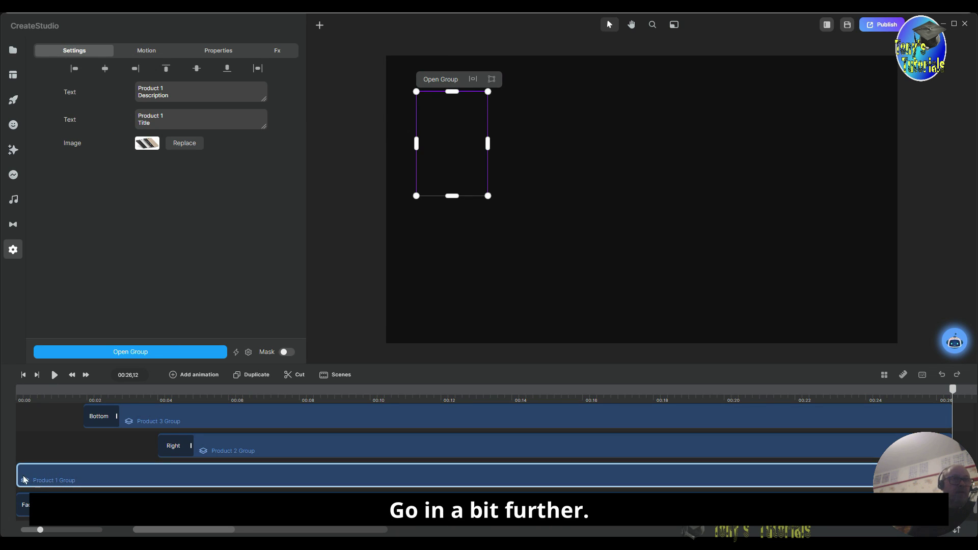
left_click_drag(16, 473, 236, 490)
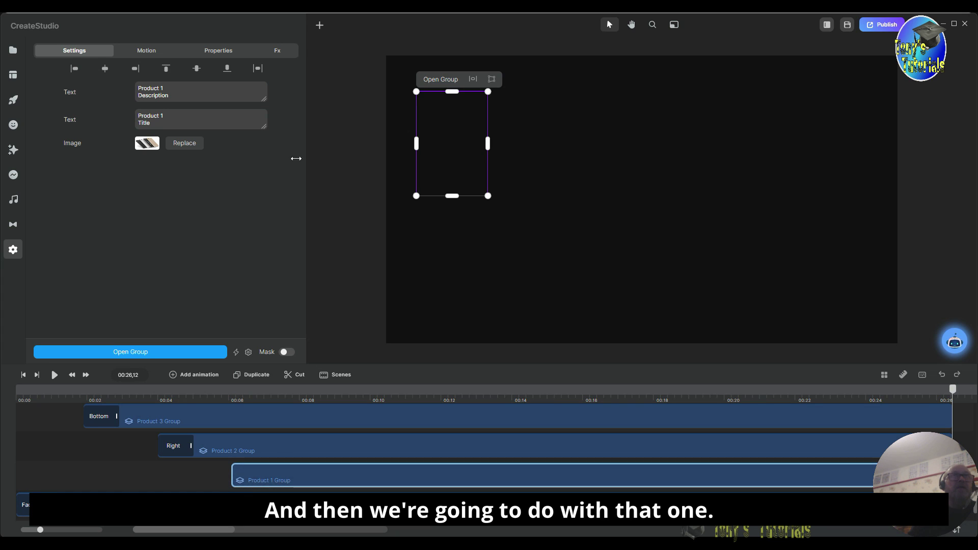
left_click(146, 51)
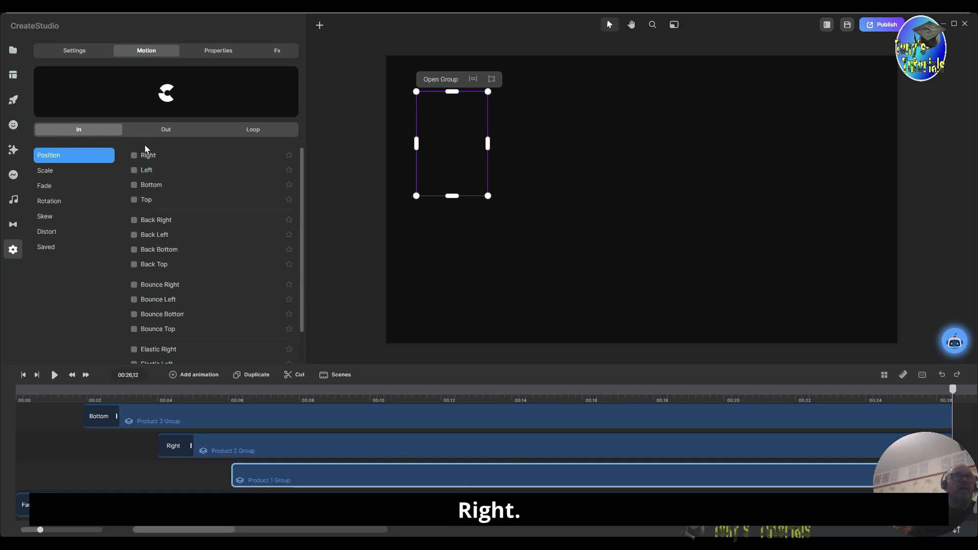
left_click(134, 156)
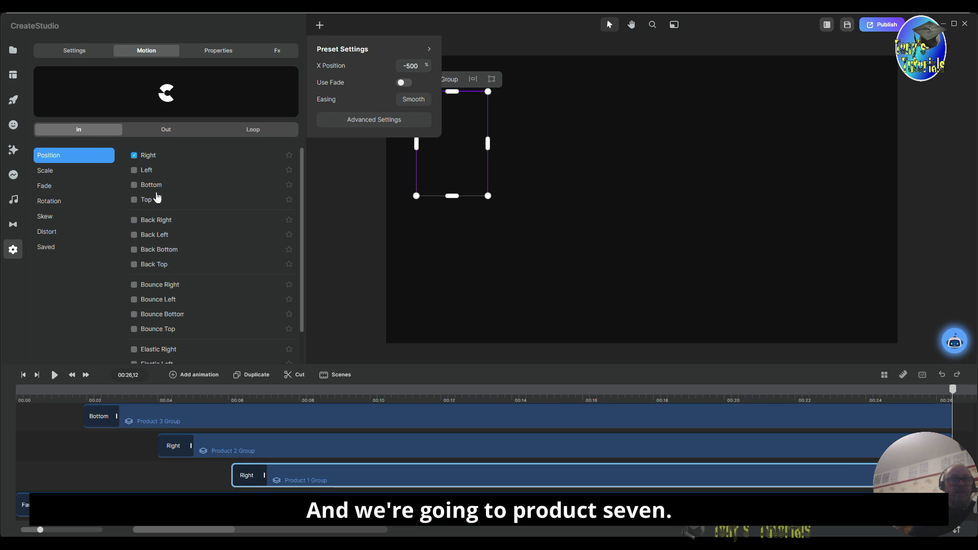
- Trim the start of the Product 5 Group to about 6 seconds and add a Left position entrance motion
scroll(302, 452, "up", 3)
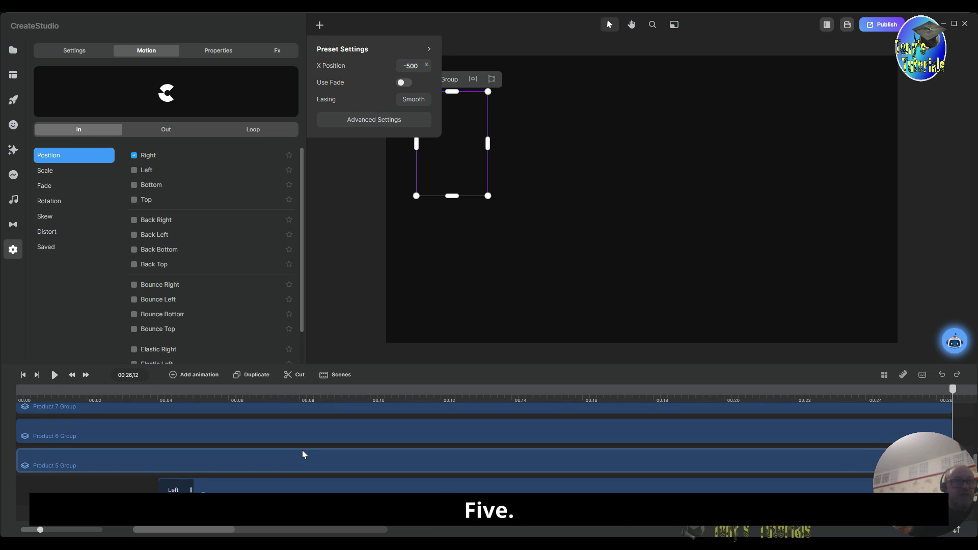
left_click_drag(19, 461, 238, 455)
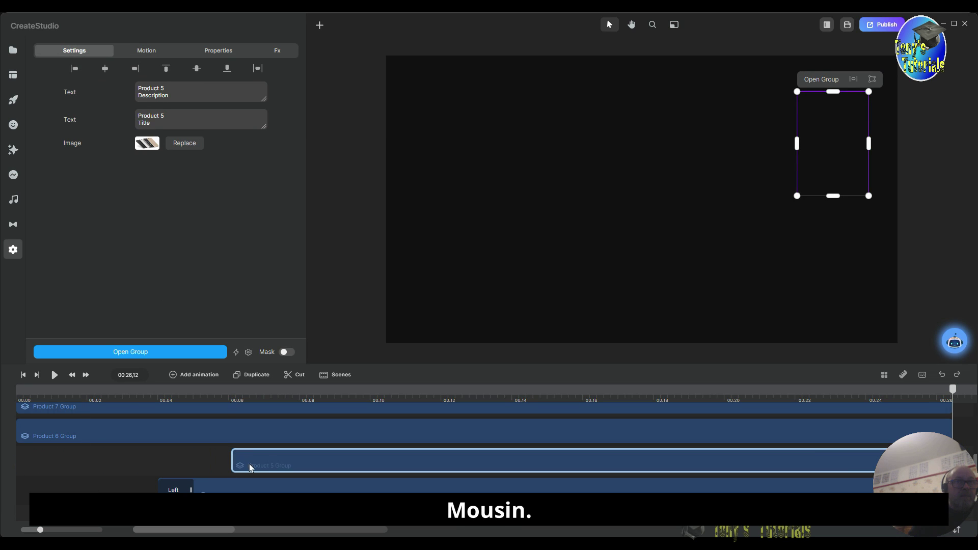
left_click(146, 50)
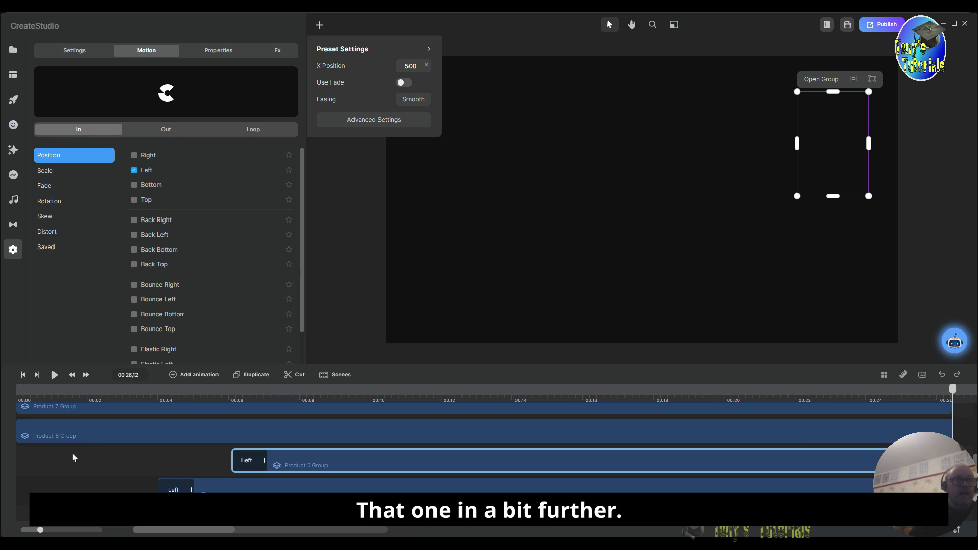
- Trim the start of the Product 6 Group to about 8 seconds and give it a Right position entrance motion
left_click(49, 432)
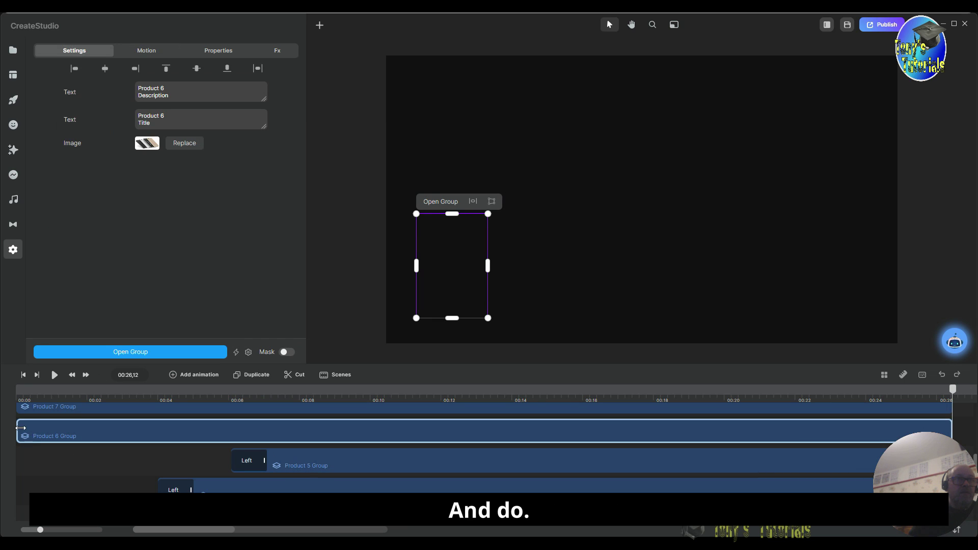
left_click_drag(56, 428, 297, 436)
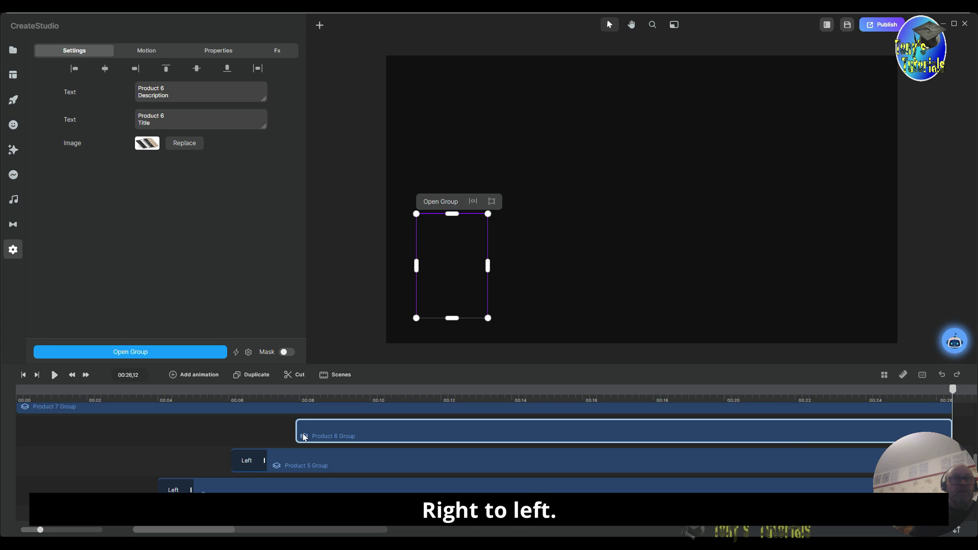
left_click_drag(296, 432, 299, 432)
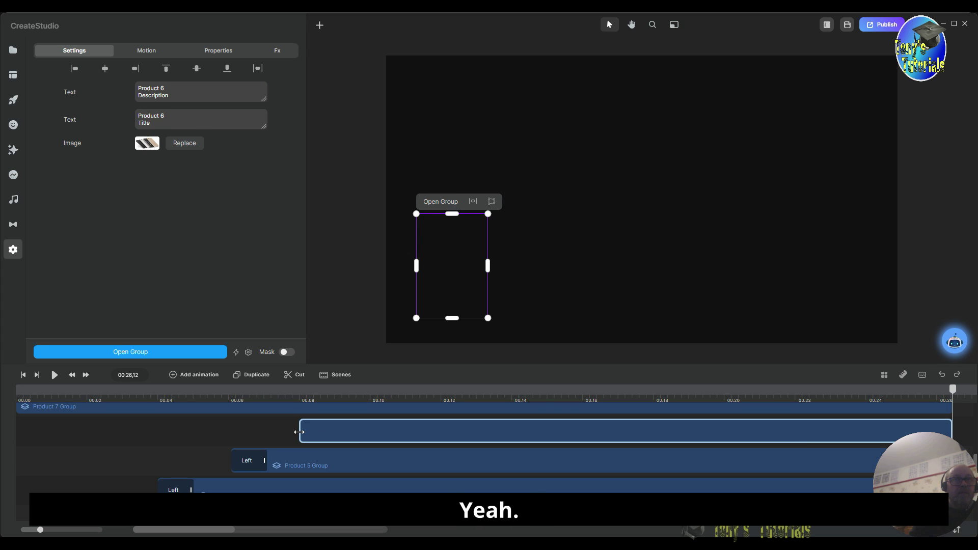
left_click(152, 57)
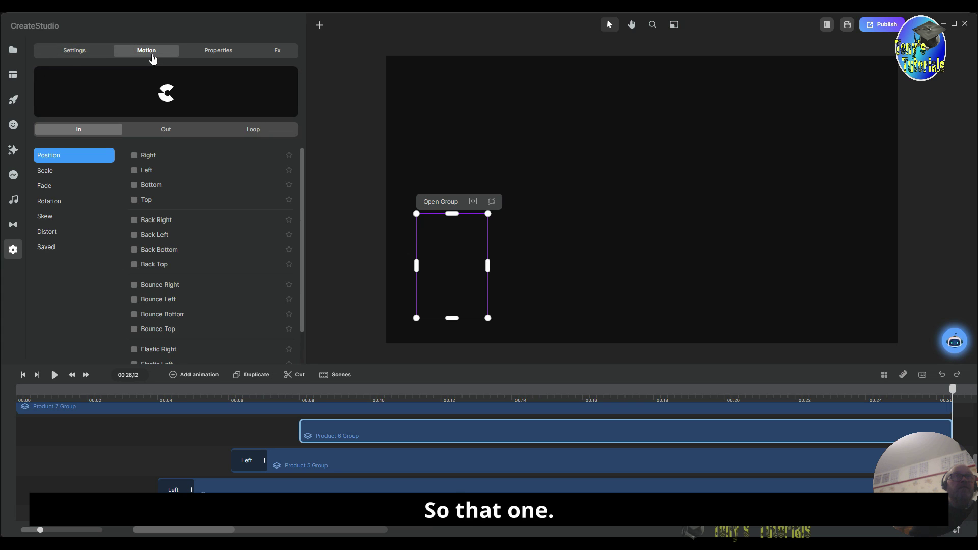
left_click(134, 156)
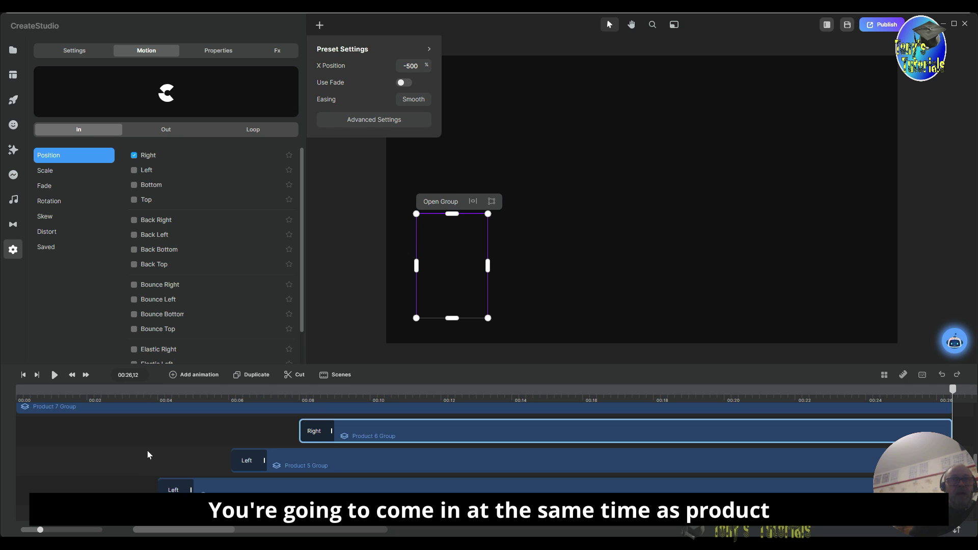
- Trim the start of the Product 7 Group to align with the Product 6 Group at about 8 seconds and add a Left position entrance motion
scroll(147, 451, "up", 5)
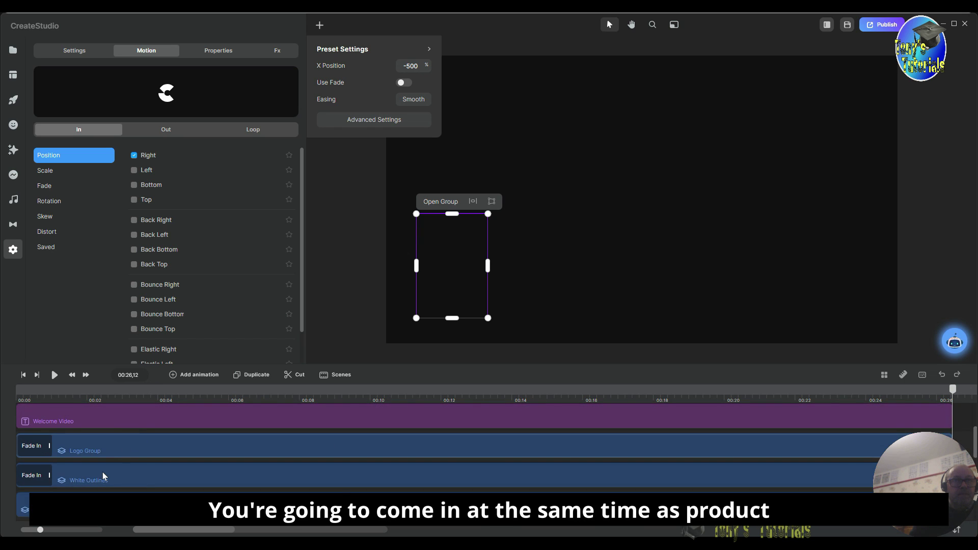
scroll(104, 473, "down", 5)
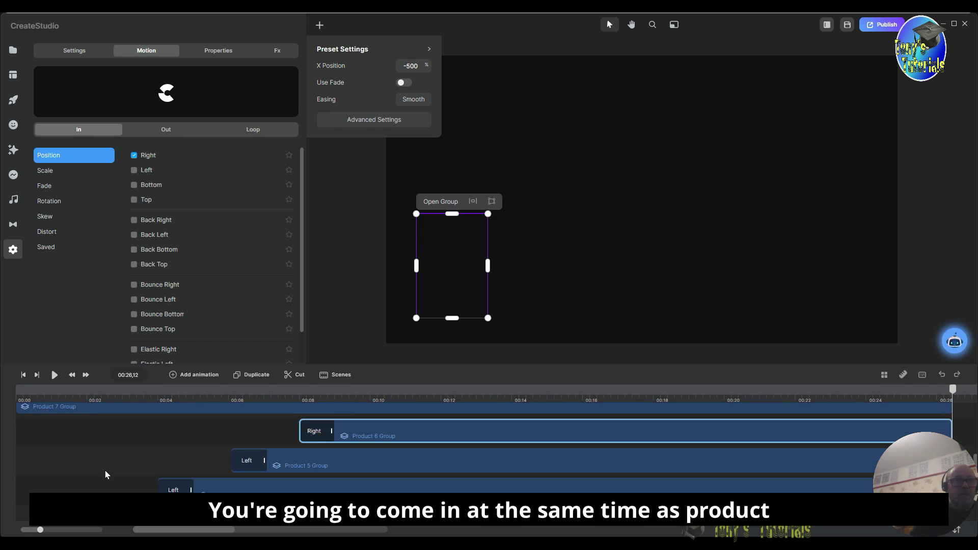
left_click(28, 409)
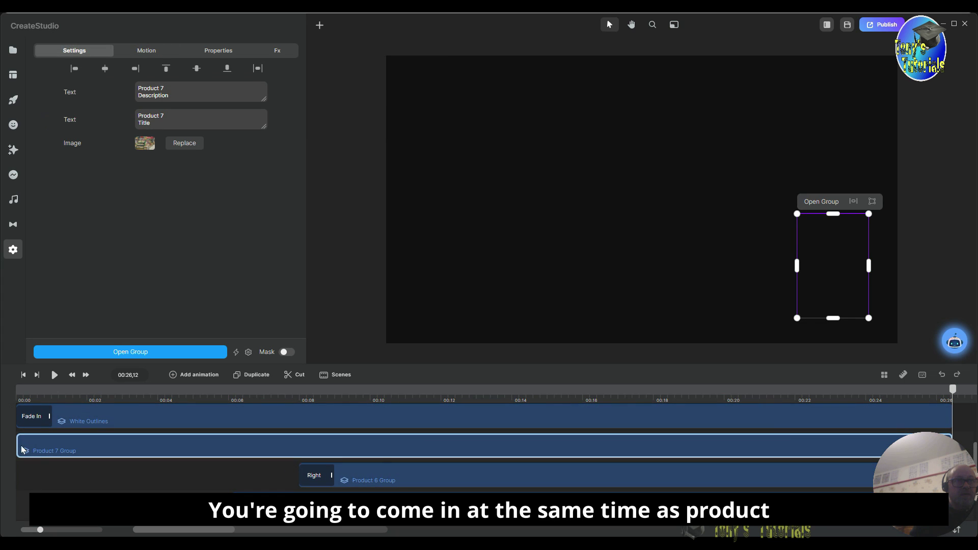
left_click_drag(18, 443, 300, 455)
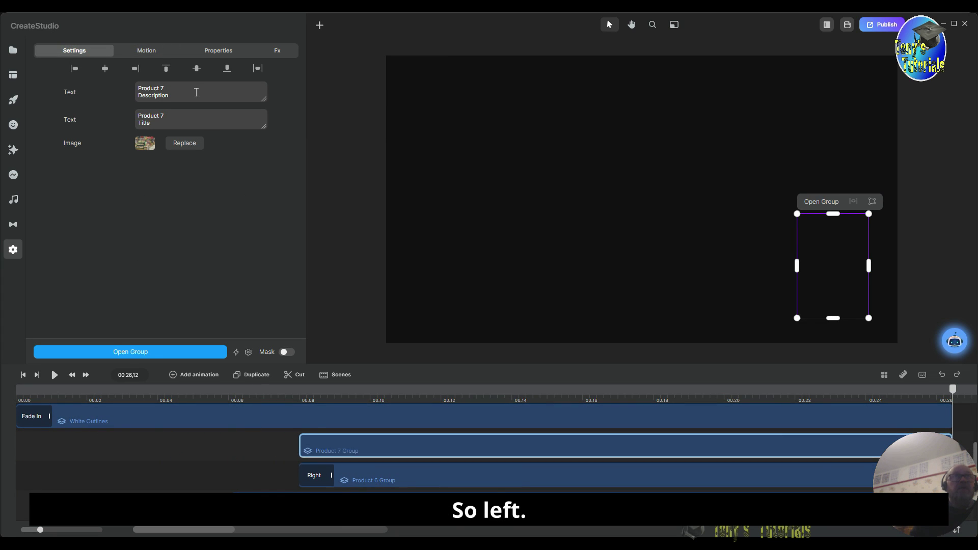
left_click(146, 53)
left_click(134, 171)
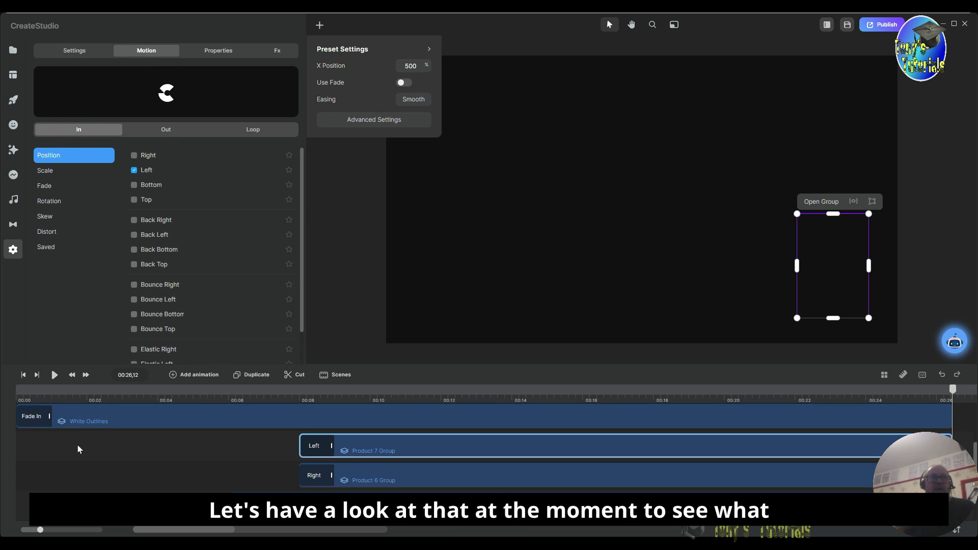
- Play the timeline from the beginning to check the entrance timing of the product groups
scroll(79, 444, "down", 3)
scroll(102, 438, "up", 5)
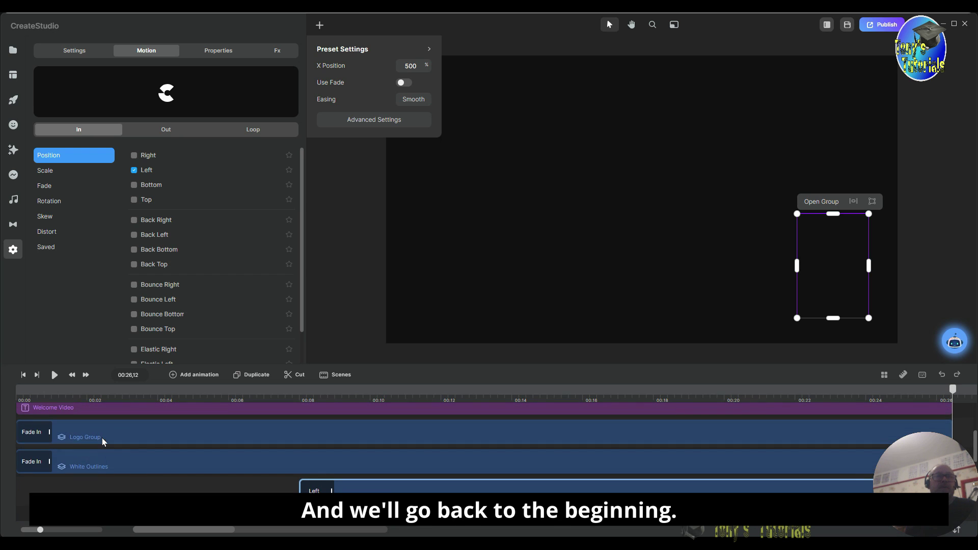
left_click(23, 375)
left_click(23, 375)
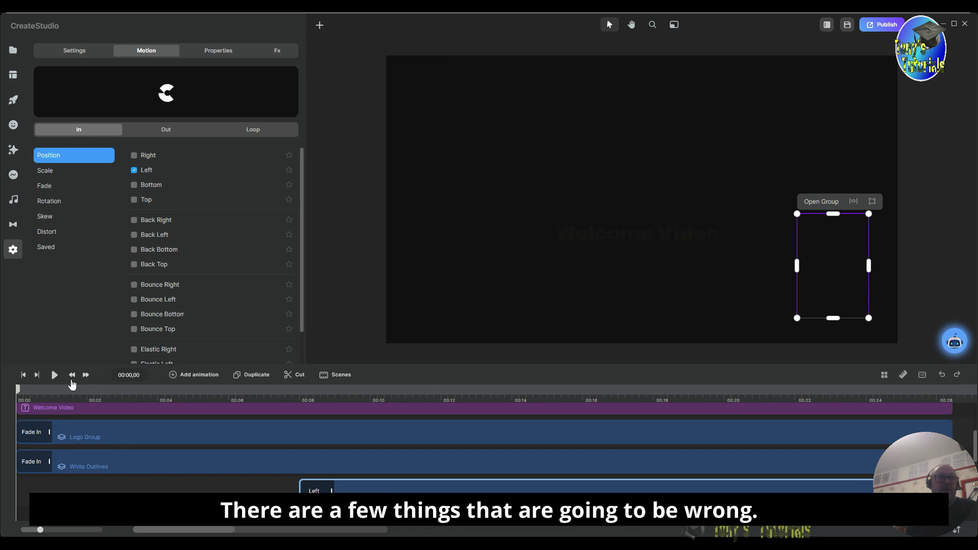
left_click(55, 375)
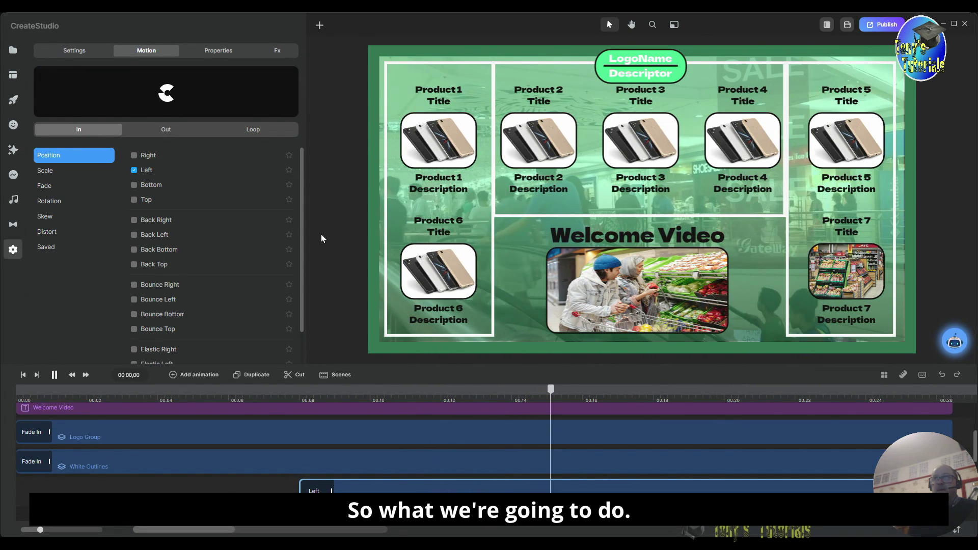
- Trim the start of the Welcome Video text to about 10 seconds, aligned with the start of the Welcome Group Video
scroll(148, 464, "up", 3)
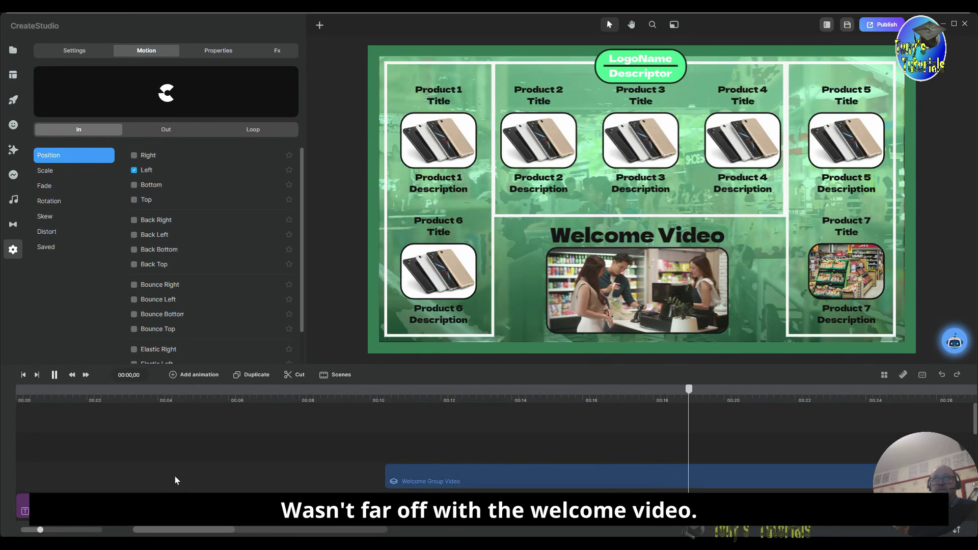
scroll(174, 475, "up", 3)
scroll(185, 462, "down", 3)
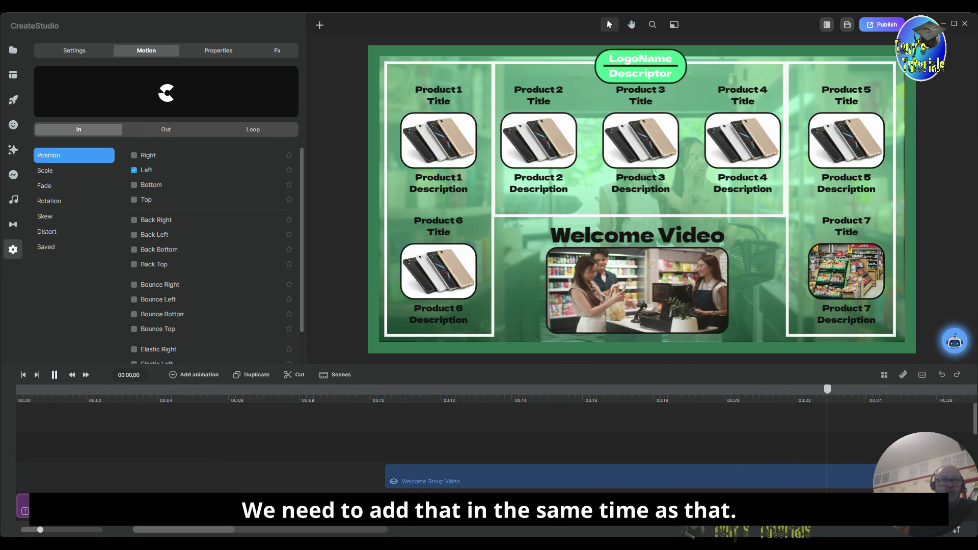
left_click_drag(17, 505, 382, 471)
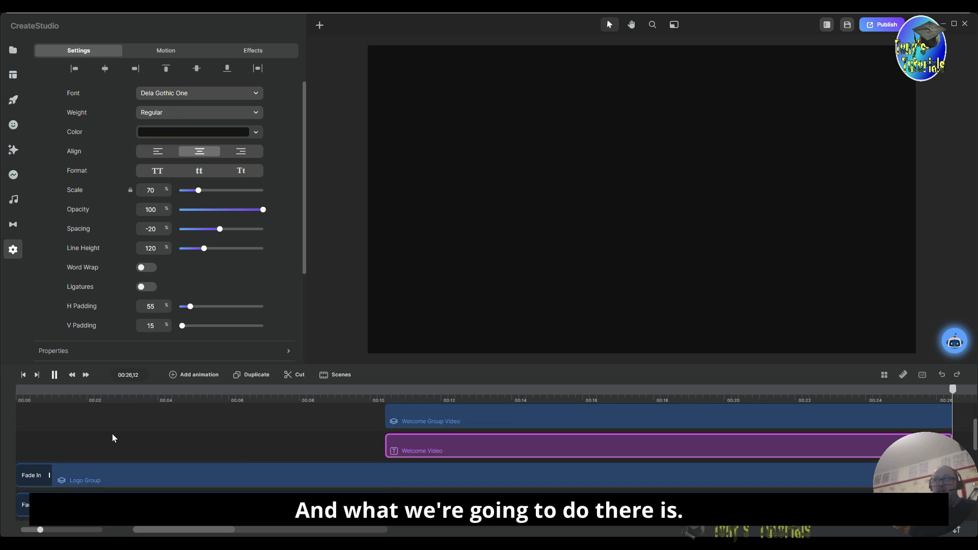
- Add a Scale Up entrance motion to the Welcome Group Video
left_click(416, 419)
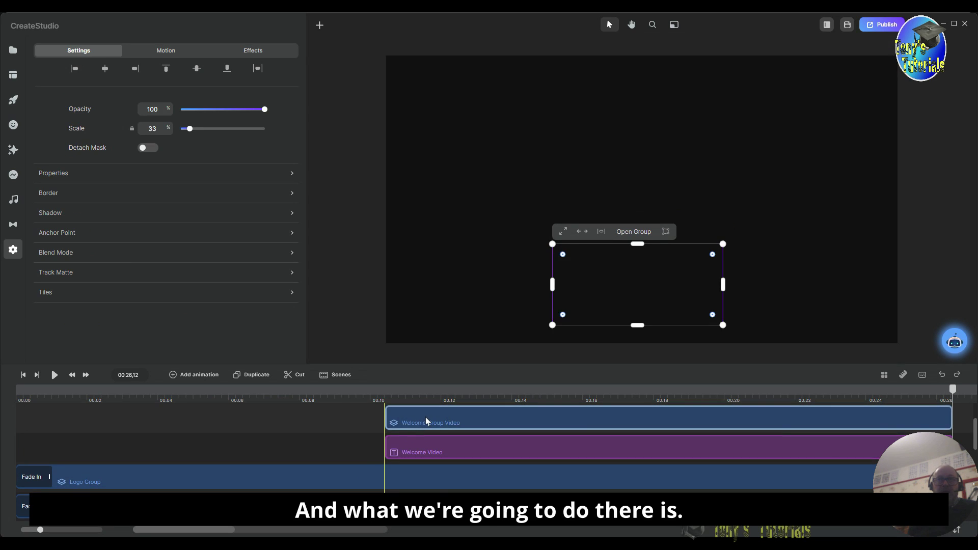
left_click(163, 56)
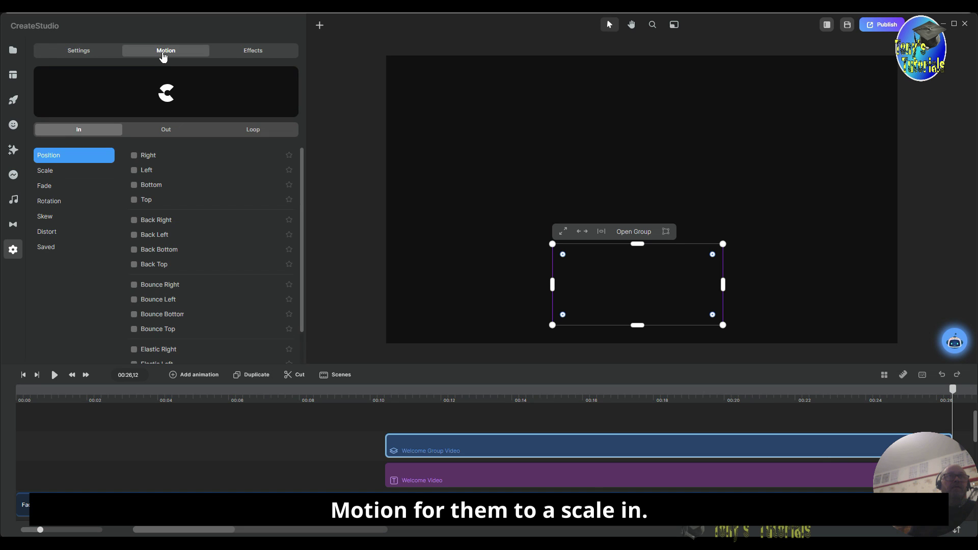
left_click(57, 173)
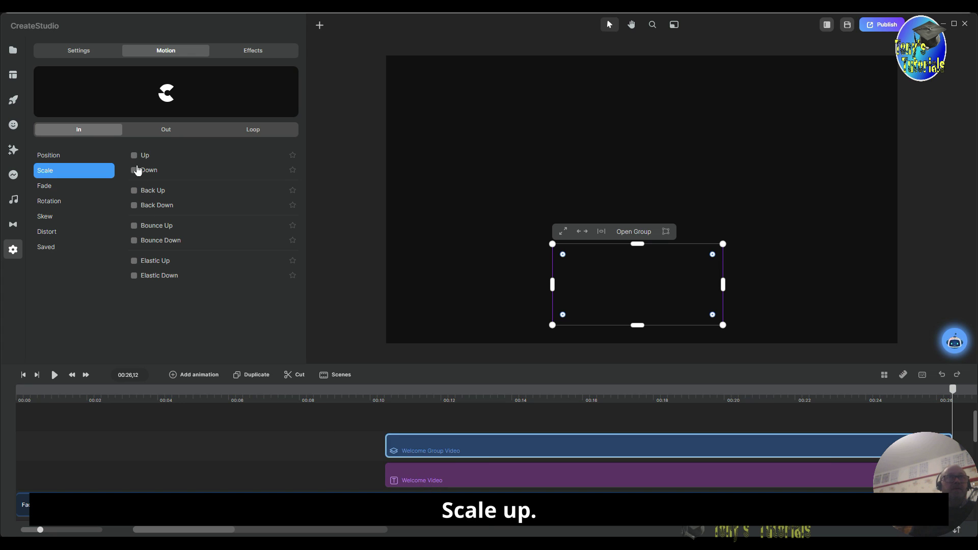
- Add a Scale Up entrance motion to the Welcome Video text and preview the timeline from the beginning
left_click(402, 480)
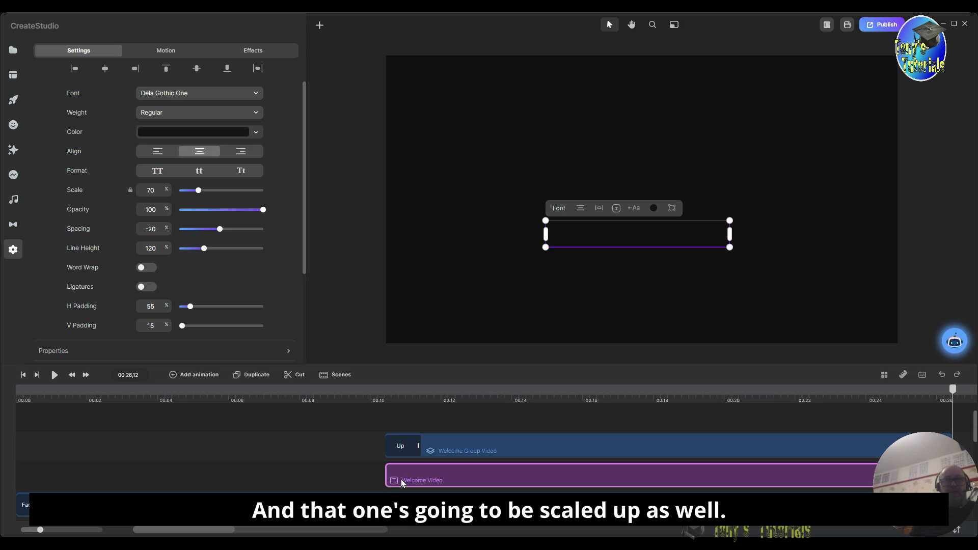
left_click(166, 55)
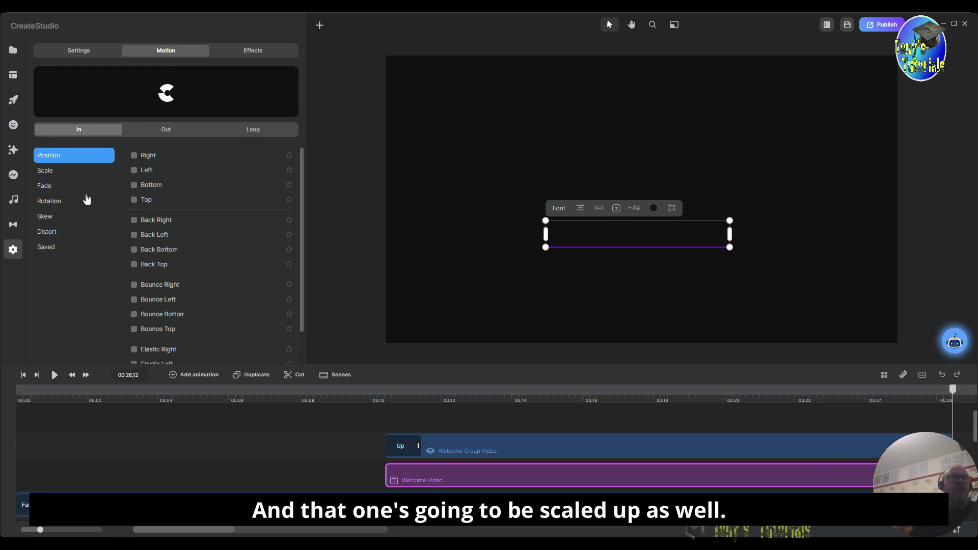
left_click(56, 173)
left_click(134, 156)
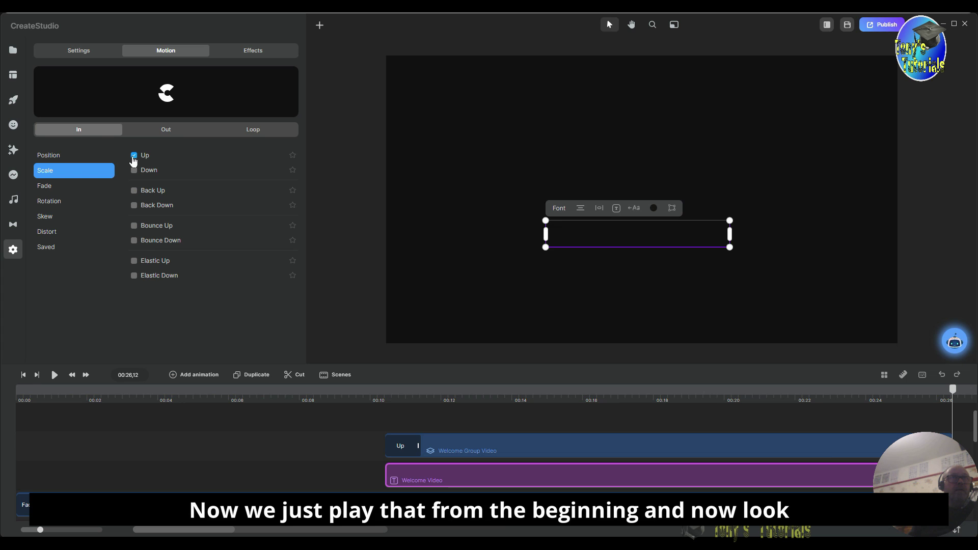
left_click(22, 375)
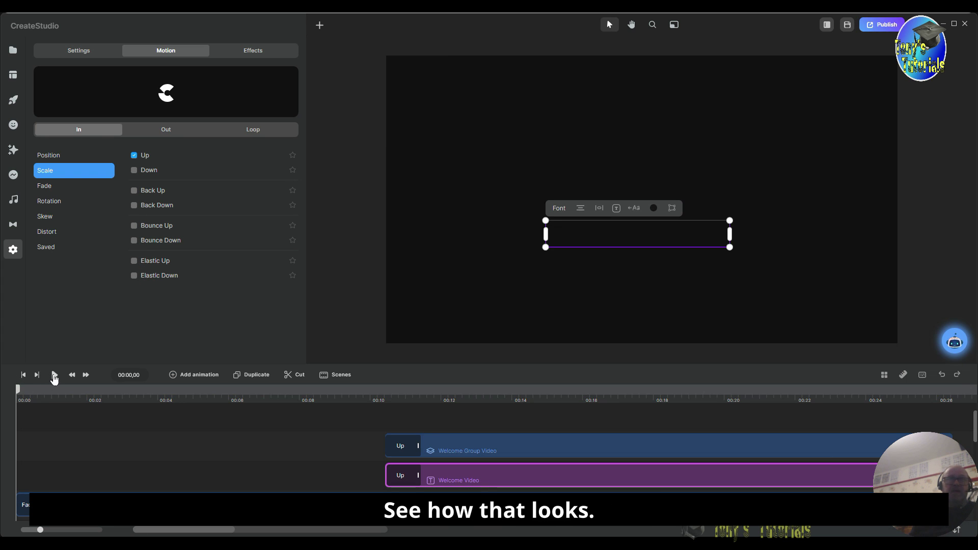
left_click(54, 374)
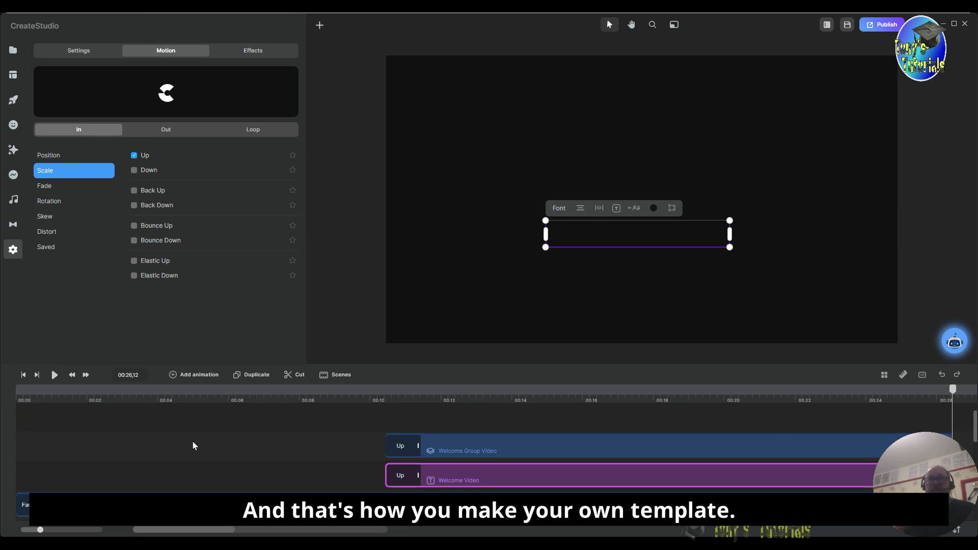
- Add a Fade Out exit motion to the Welcome Group Video
scroll(201, 441, "down", 3)
scroll(197, 451, "up", 3)
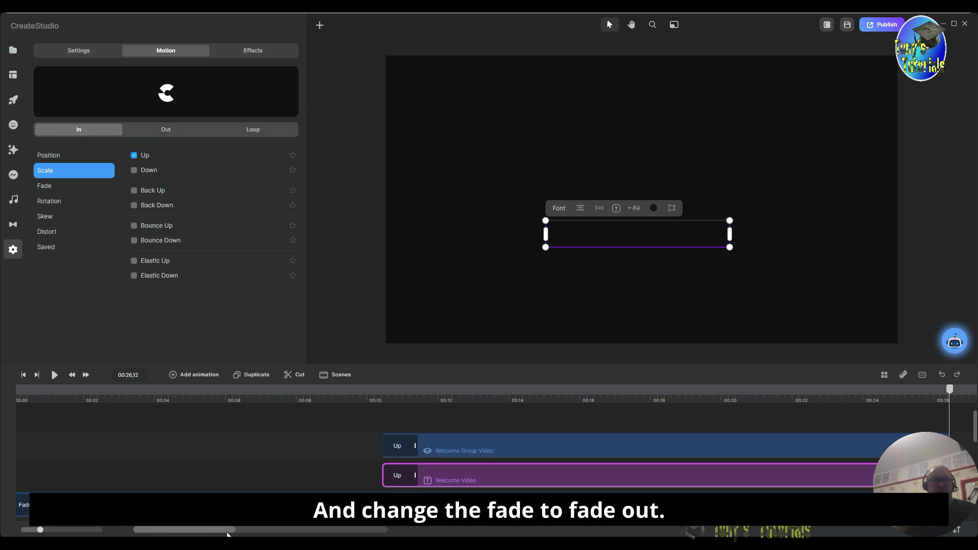
scroll(451, 477, "right", 5)
left_click(464, 451)
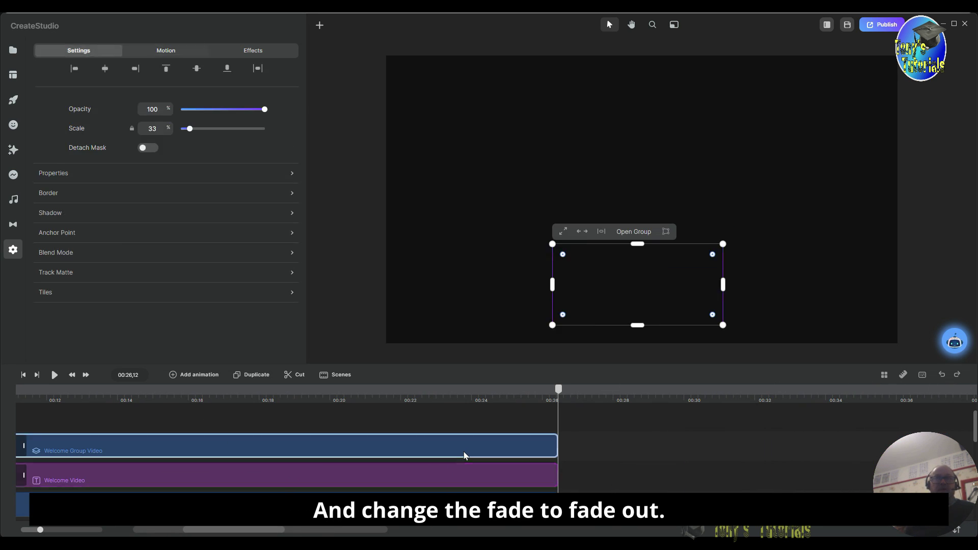
left_click(166, 51)
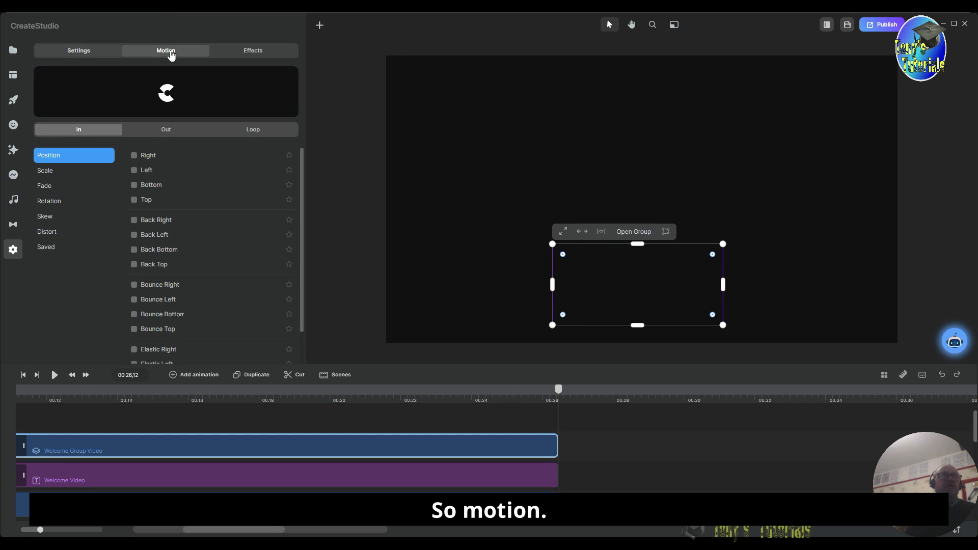
left_click(154, 131)
left_click(44, 187)
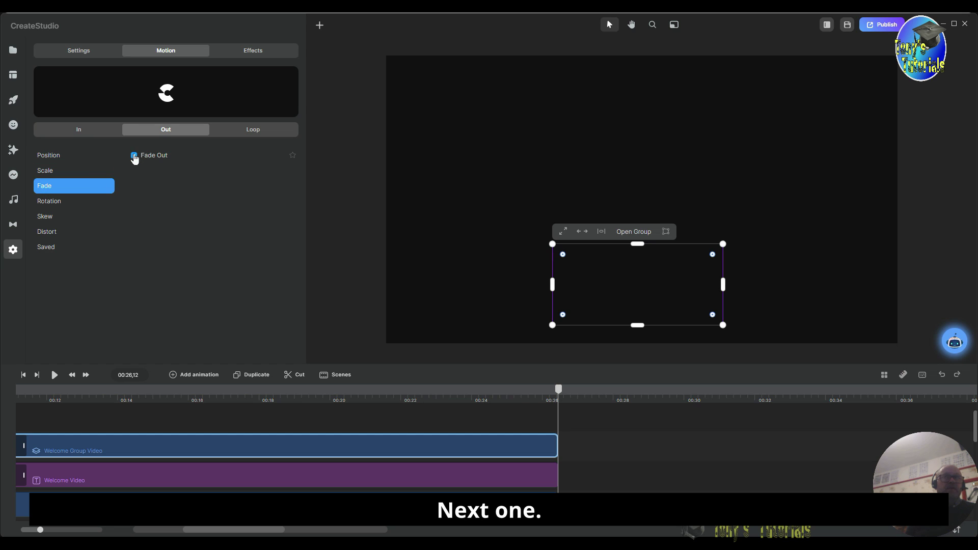
- Finish the Welcome Group Video's Fade Out exit and add a Fade Out exit motion to the Welcome Video text
left_click(134, 155)
left_click(509, 463)
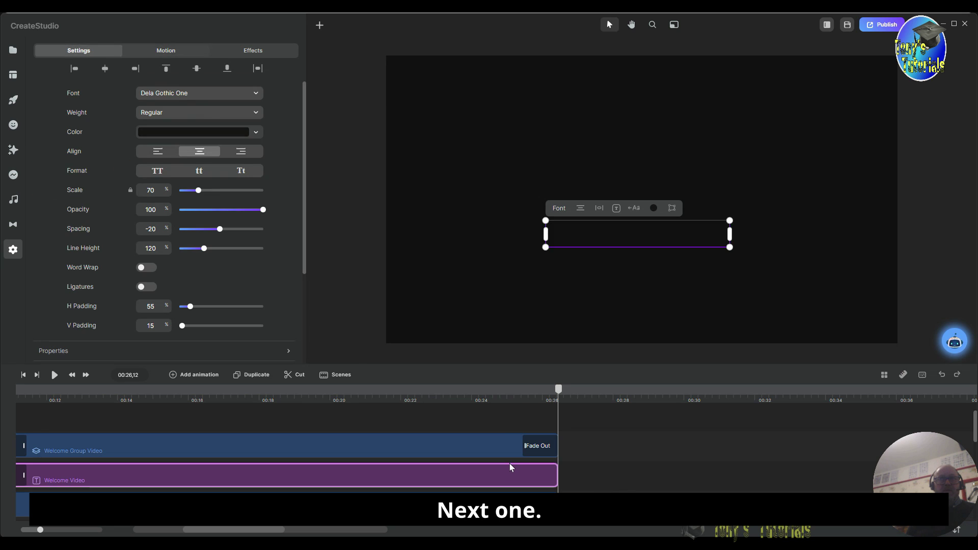
left_click(157, 52)
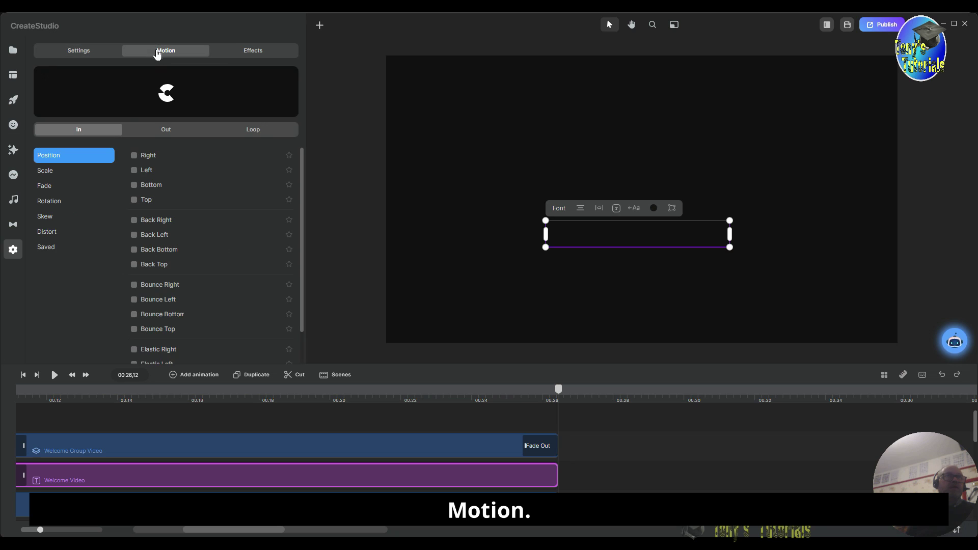
left_click(164, 130)
left_click(46, 186)
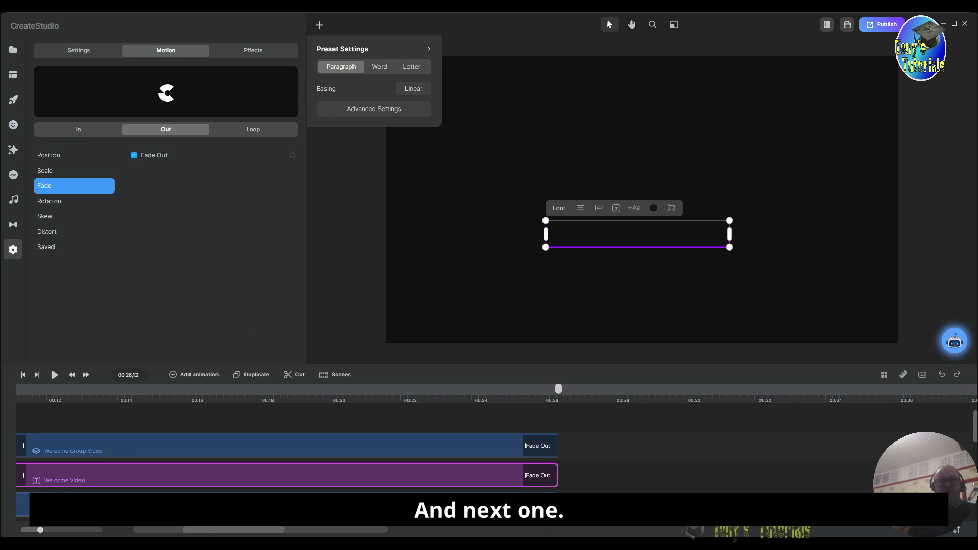
- Add a Fade Out exit motion to the LogoName and Descriptor group at the canvas's upper edge
left_click(437, 227)
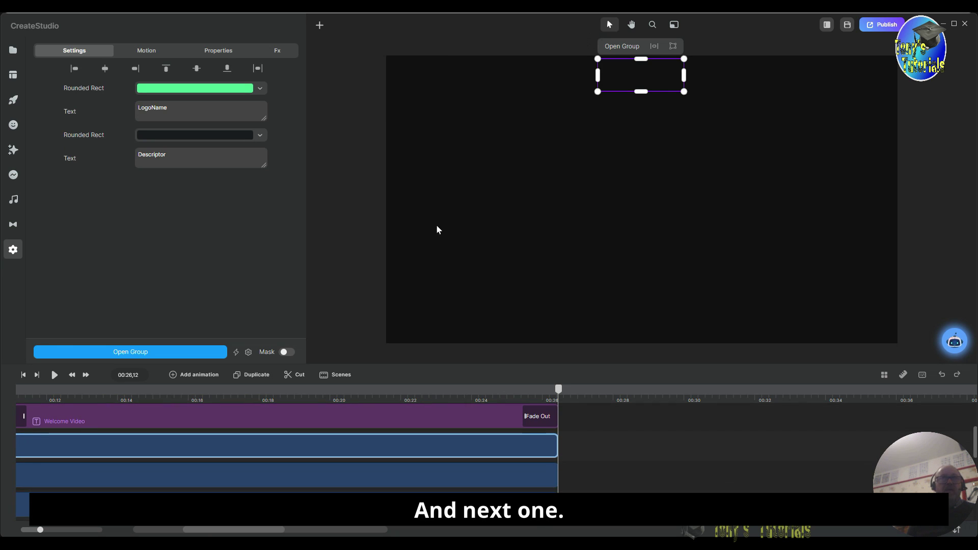
left_click(145, 53)
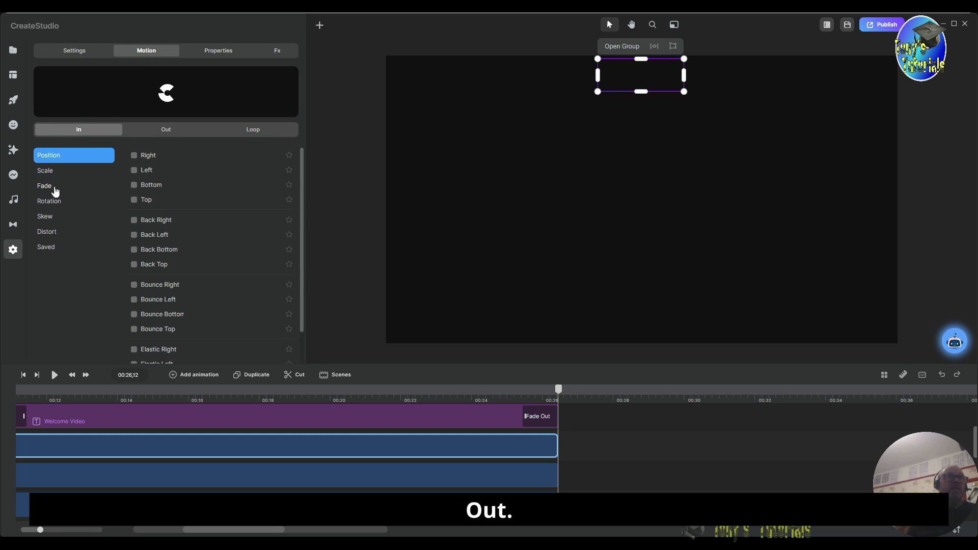
left_click(153, 134)
left_click(72, 184)
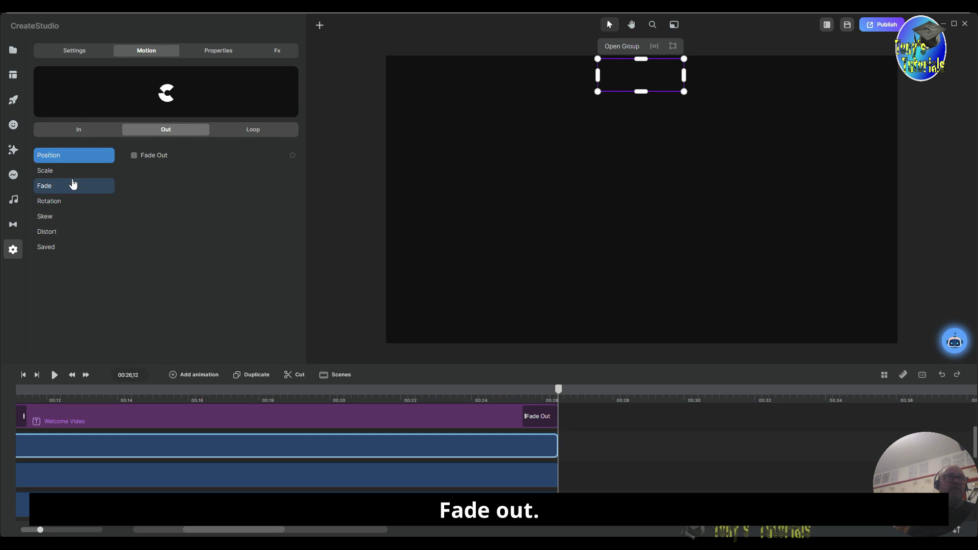
left_click(134, 156)
- Add a Fade Out exit motion to the large group that spans most of the canvas
left_click(535, 475)
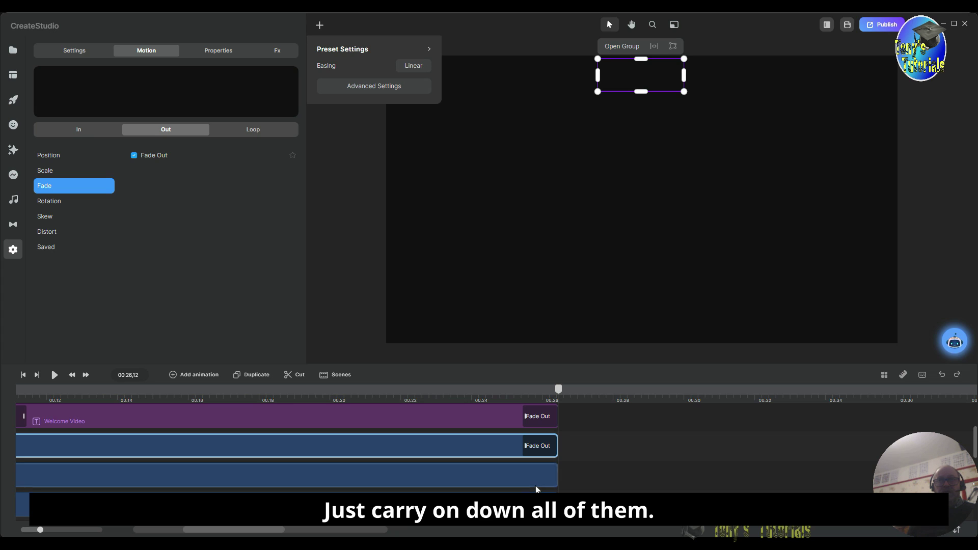
left_click(154, 56)
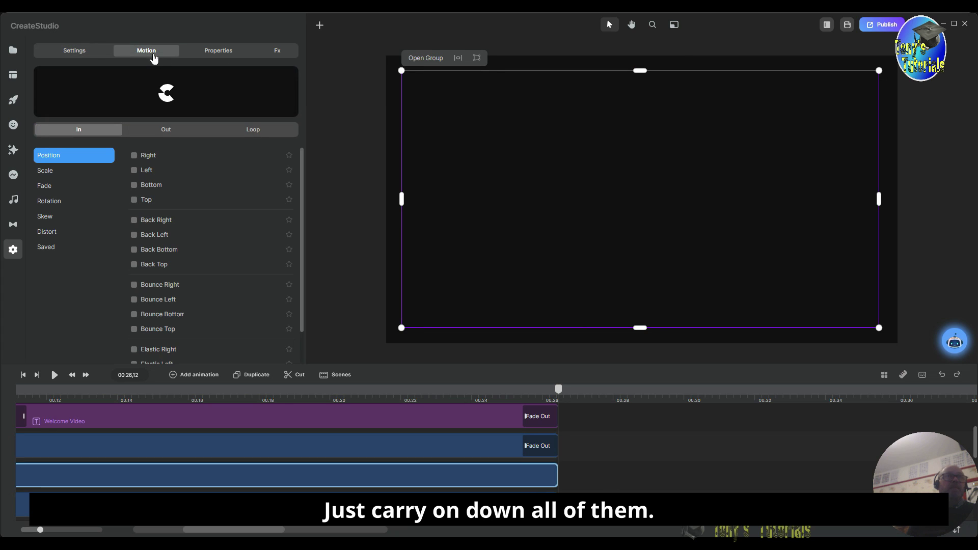
left_click(162, 131)
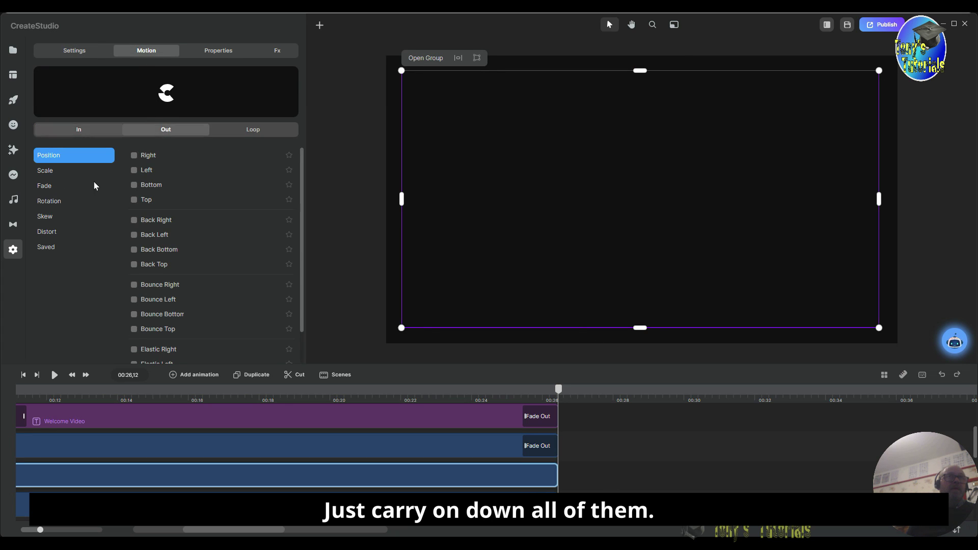
left_click(45, 187)
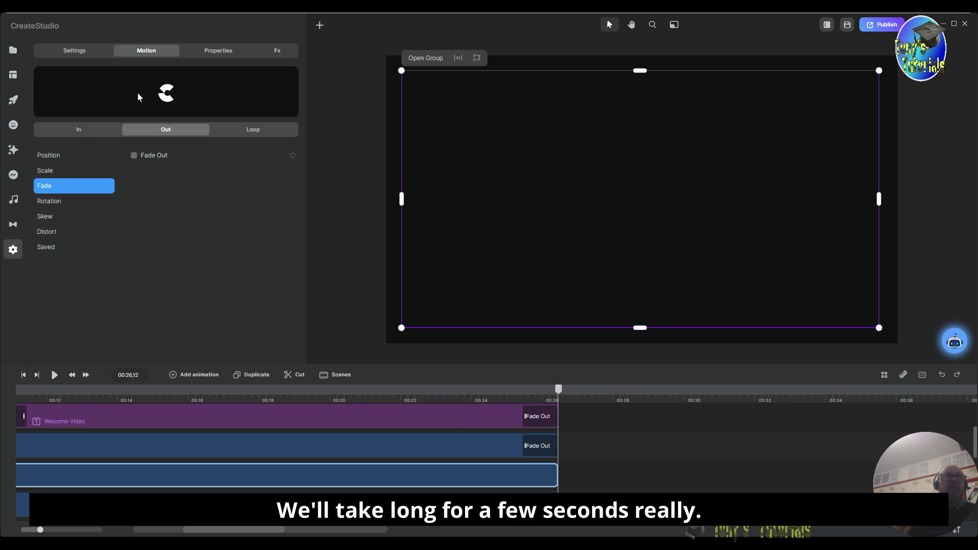
left_click(133, 156)
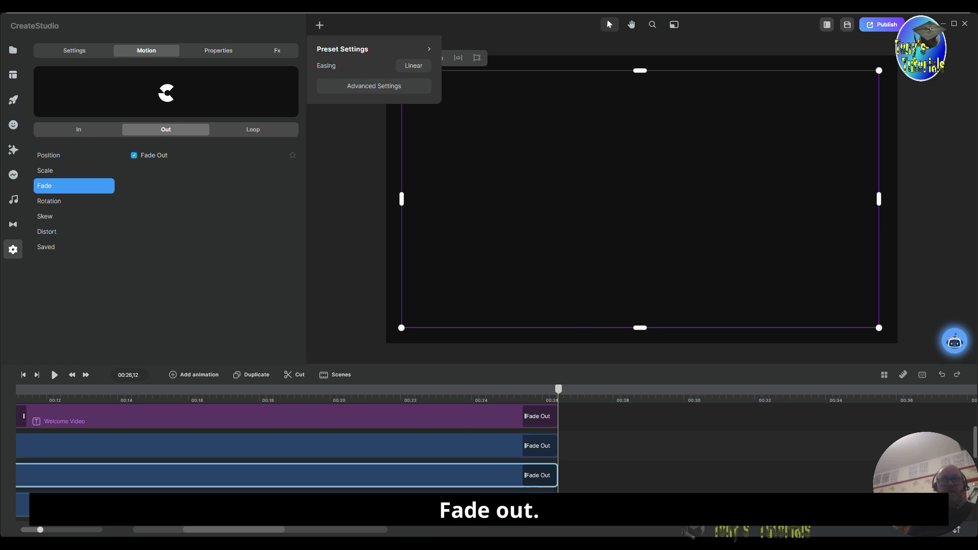
- Add a Fade Out exit motion to the small group in the canvas's lower-right area
left_click(499, 503)
left_click(152, 53)
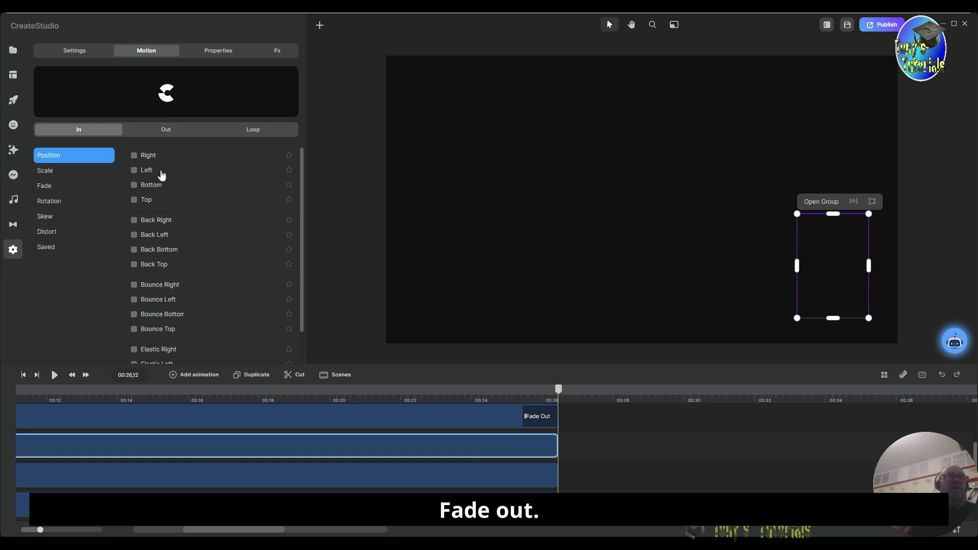
left_click(166, 130)
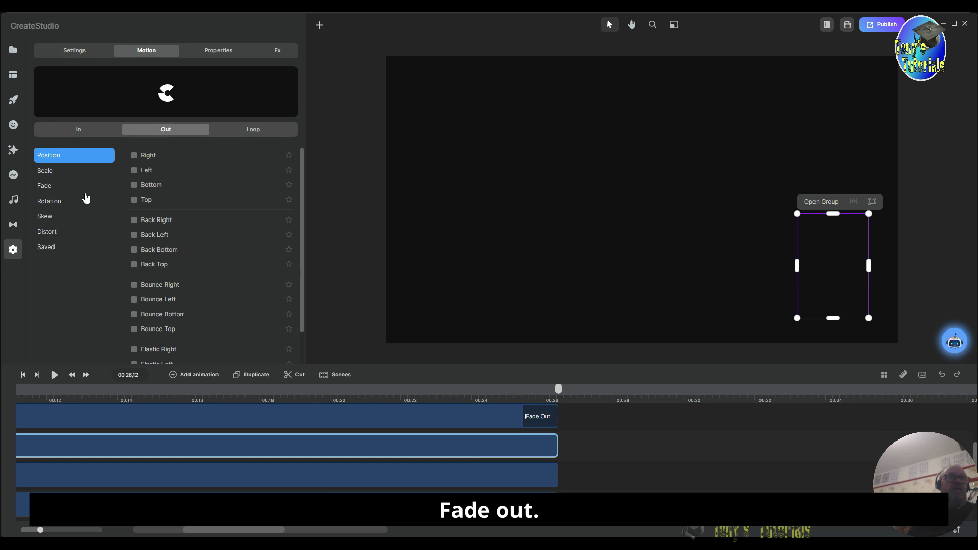
left_click(51, 188)
left_click(134, 155)
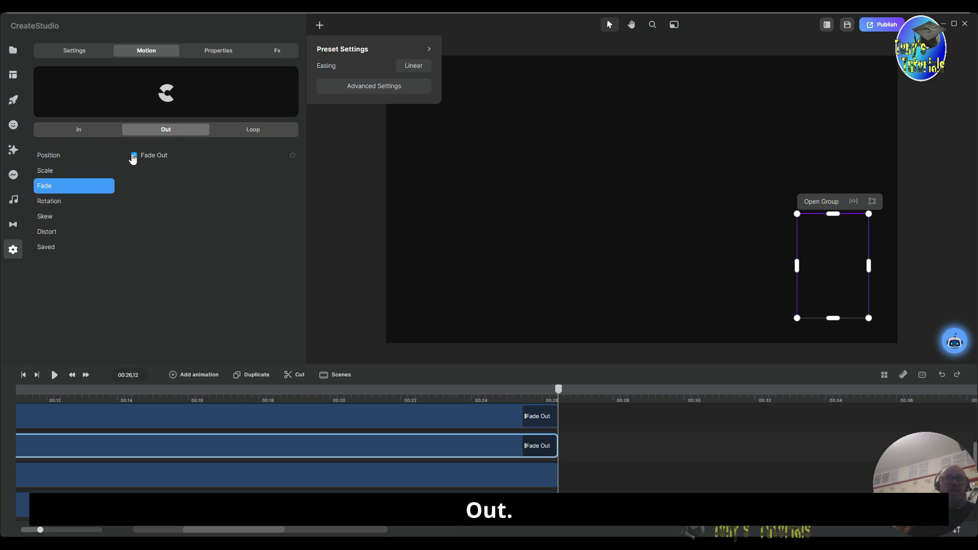
- Add a Fade Out exit motion to the small group in the canvas's lower-left area
left_click(150, 53)
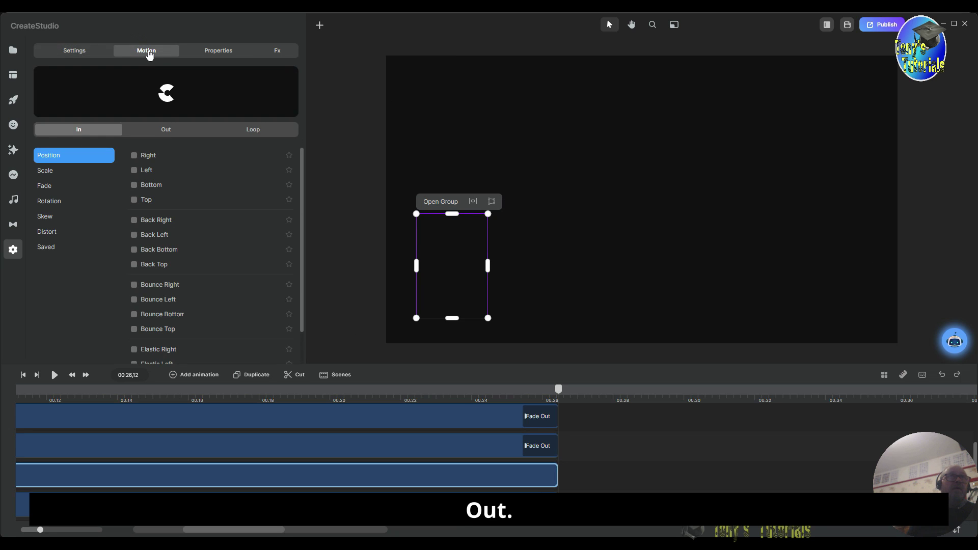
left_click(55, 189)
left_click(160, 132)
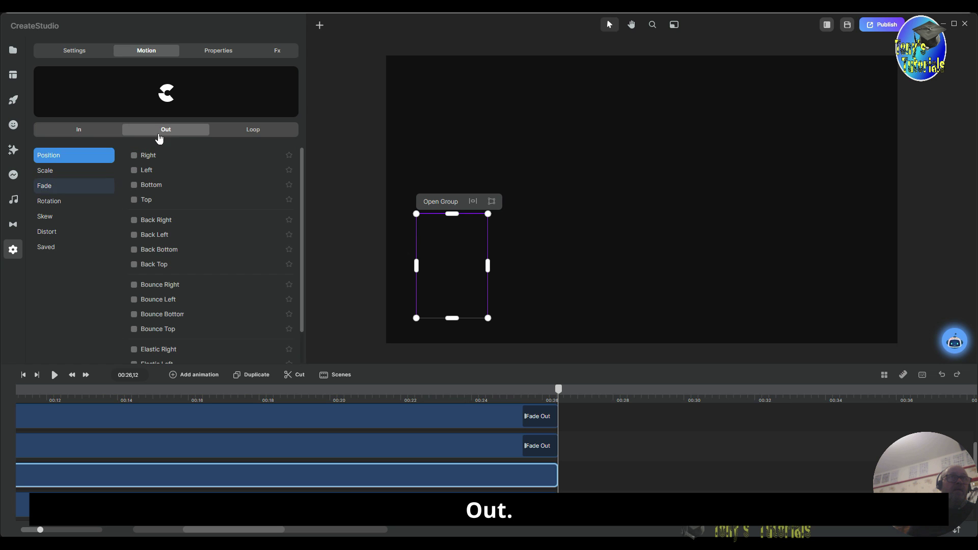
left_click(54, 188)
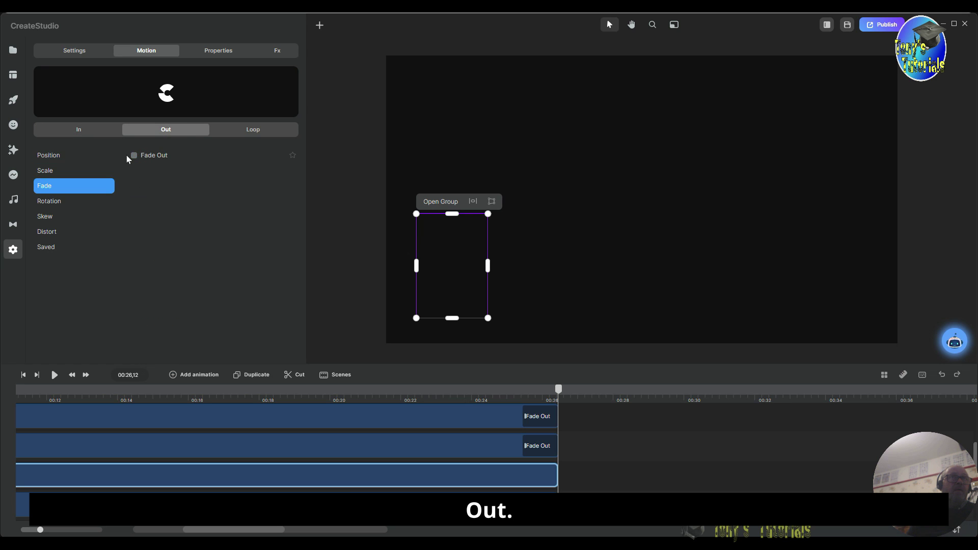
left_click(133, 155)
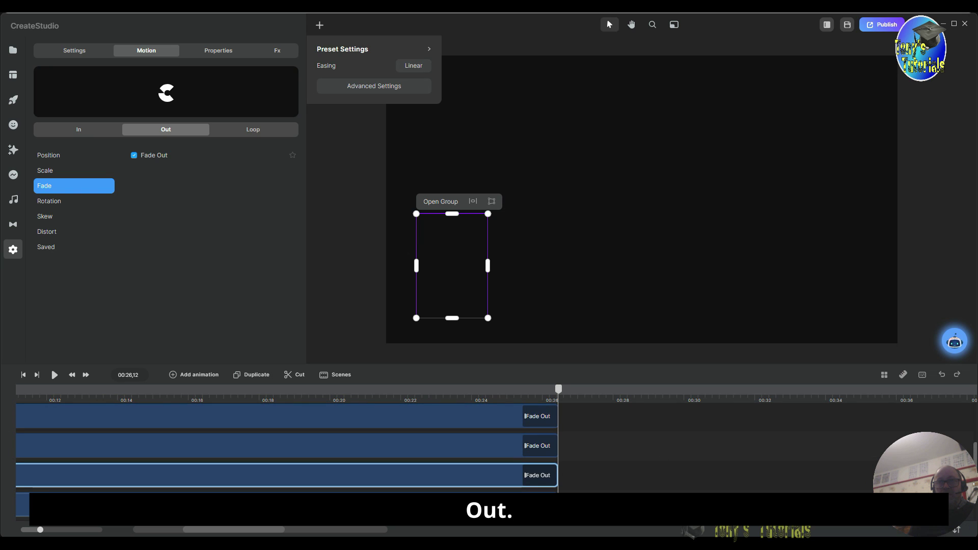
- Add a Fade Out exit motion to the Product 5 group
key("ctrl+z")
key("ctrl+z")
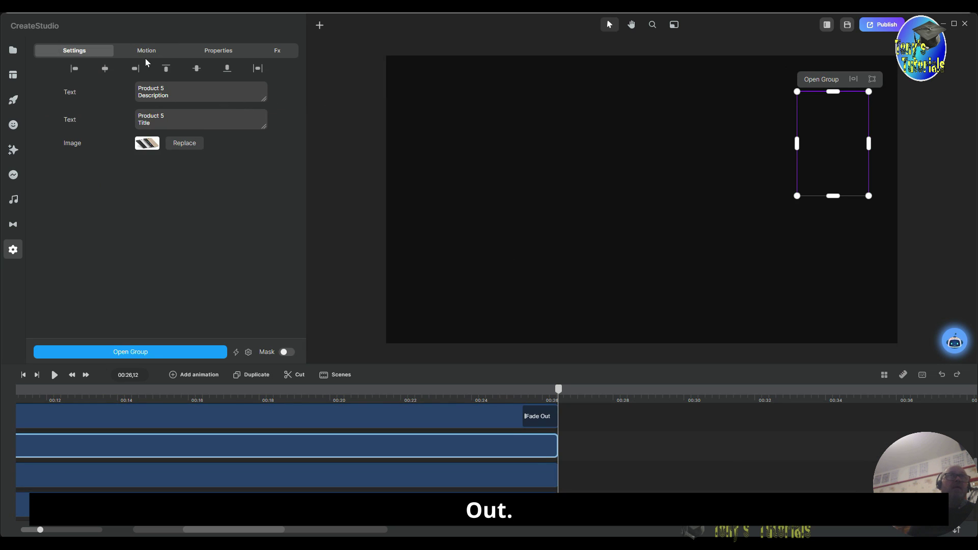
left_click(147, 52)
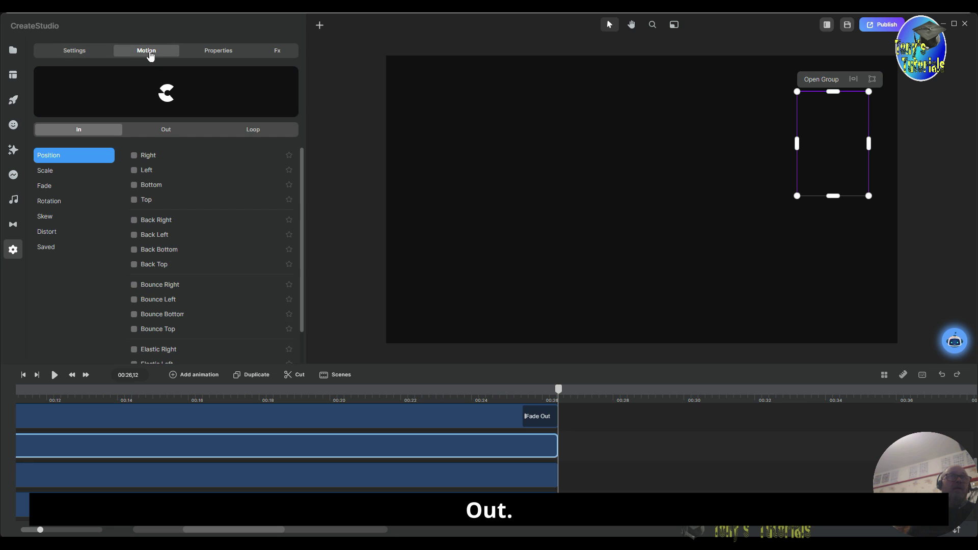
left_click(51, 188)
left_click(164, 130)
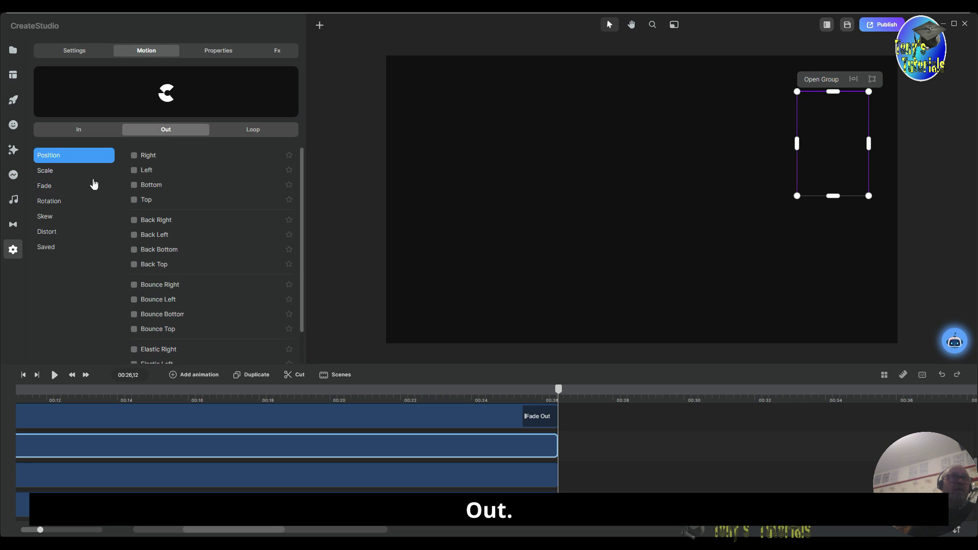
left_click(58, 187)
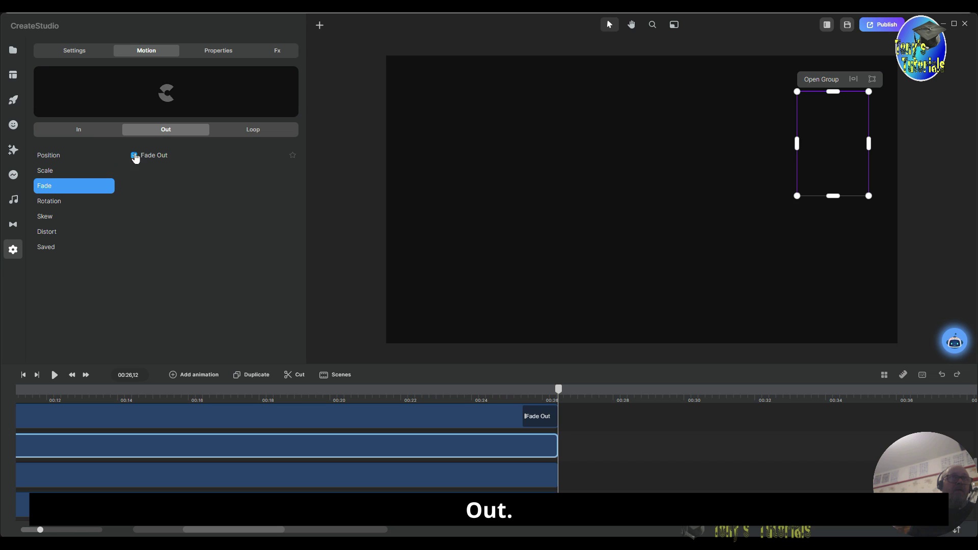
left_click(136, 155)
- Add a Fade Out exit motion to the Product 4 group
left_click(528, 482)
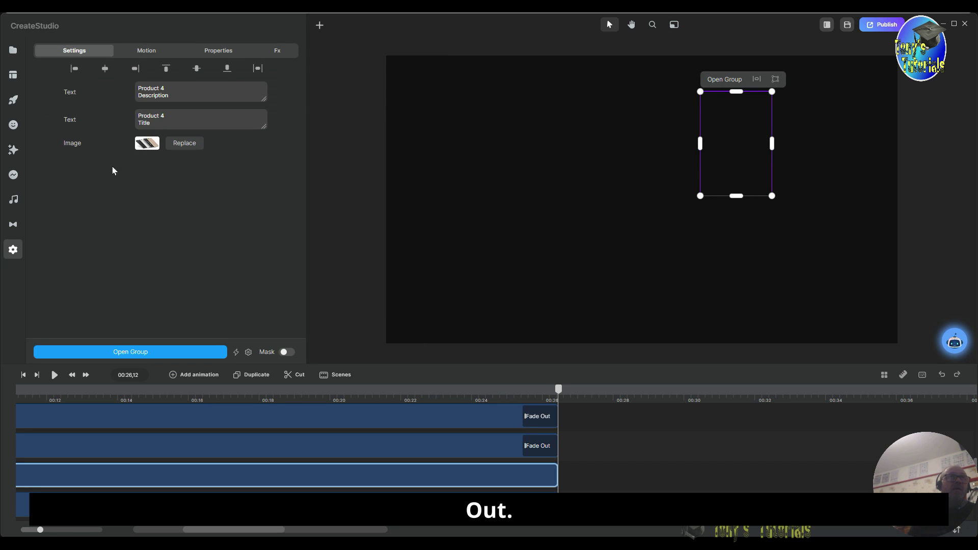
left_click(148, 55)
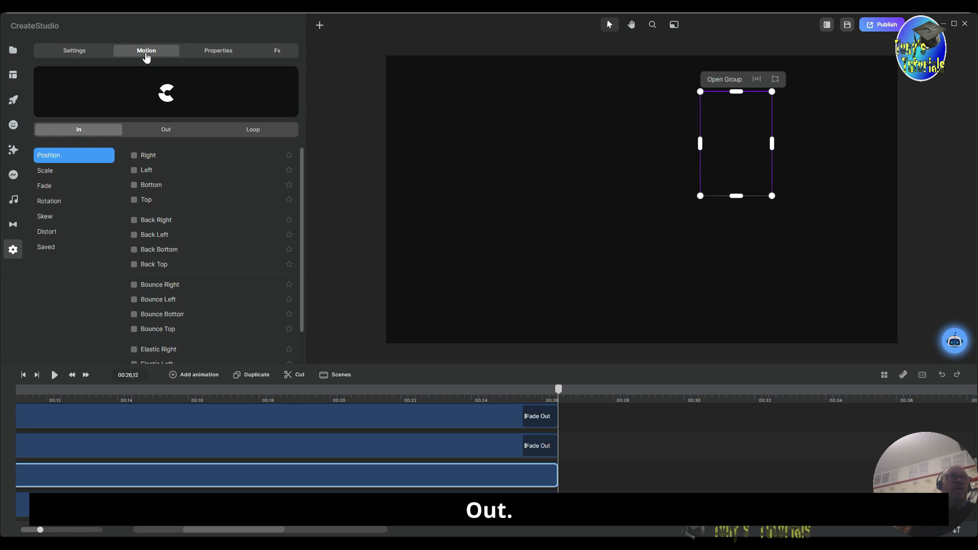
left_click(164, 130)
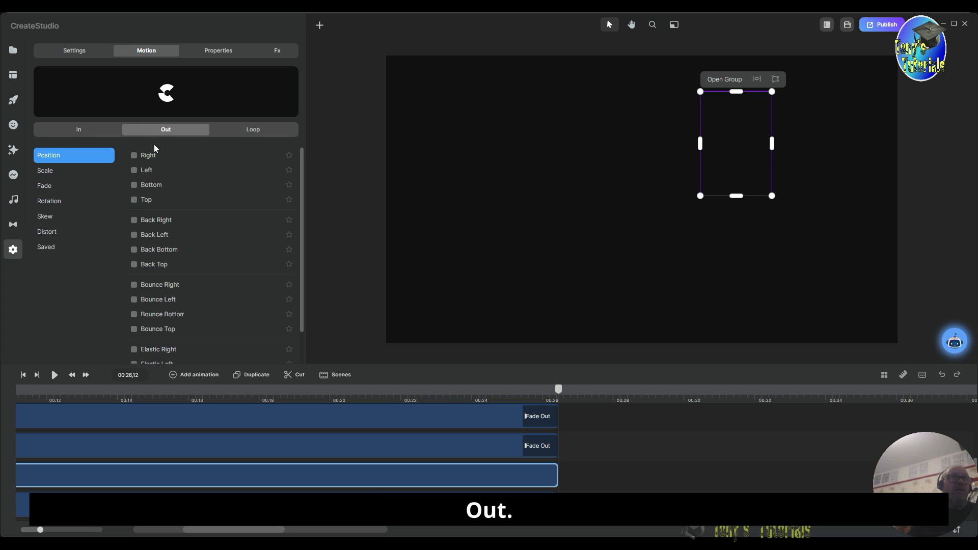
left_click(56, 189)
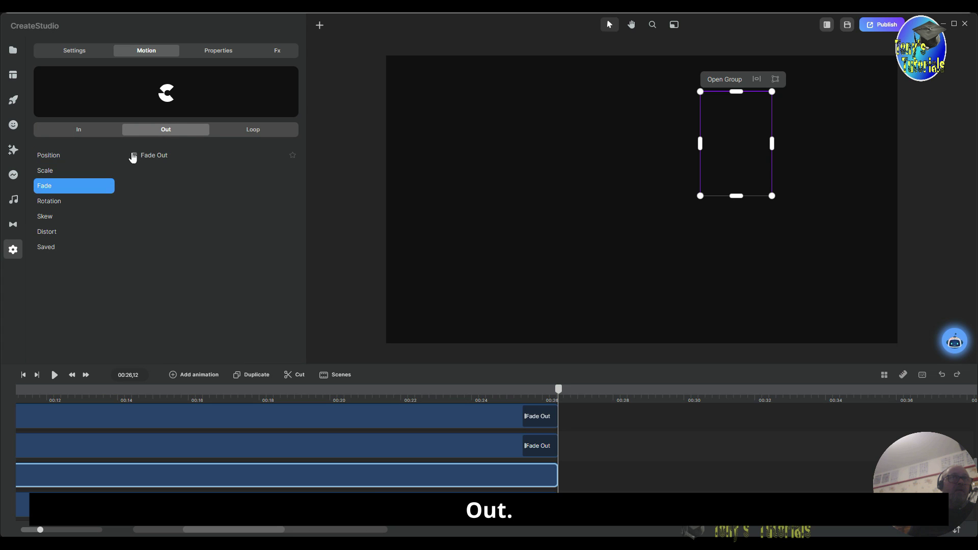
left_click(134, 156)
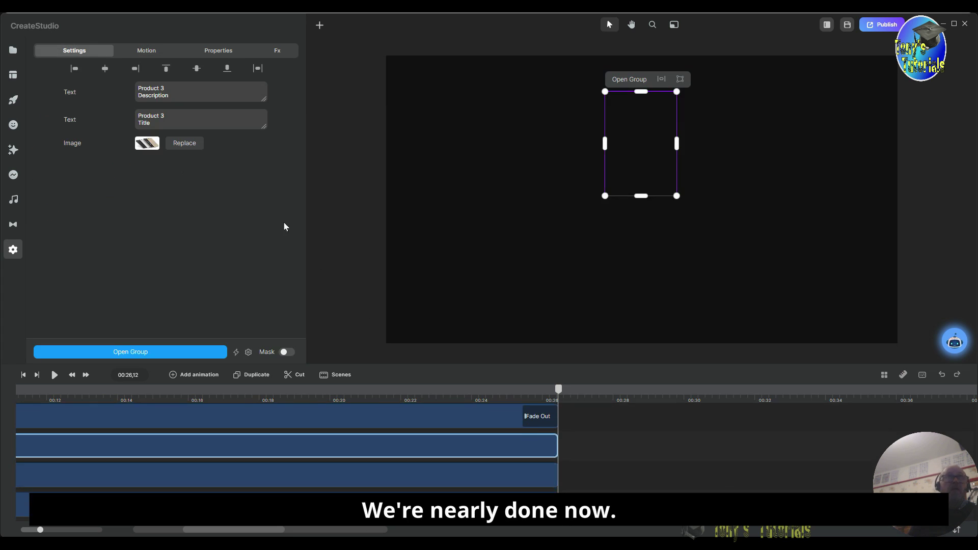
- Add a Fade Out exit motion to the Product 3 group
left_click(147, 53)
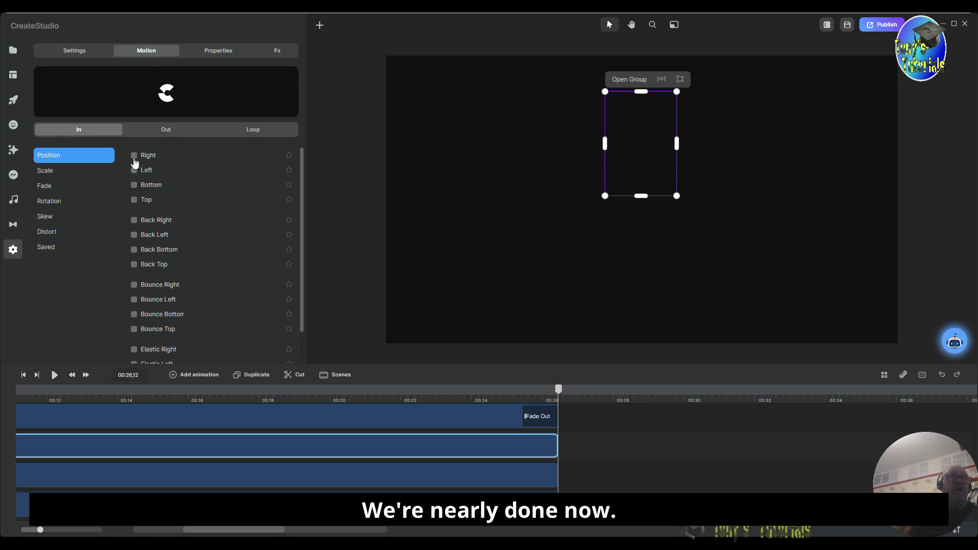
left_click(164, 132)
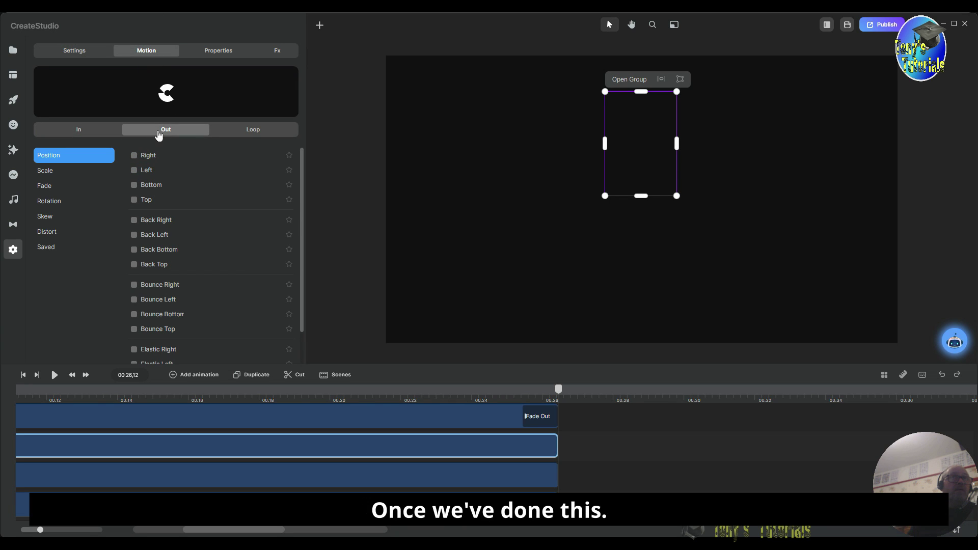
left_click(56, 186)
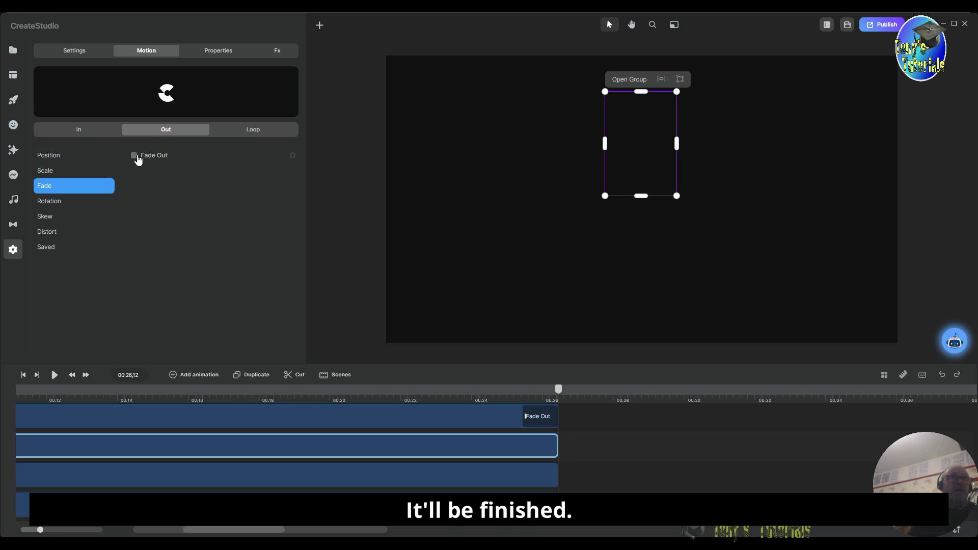
left_click(134, 156)
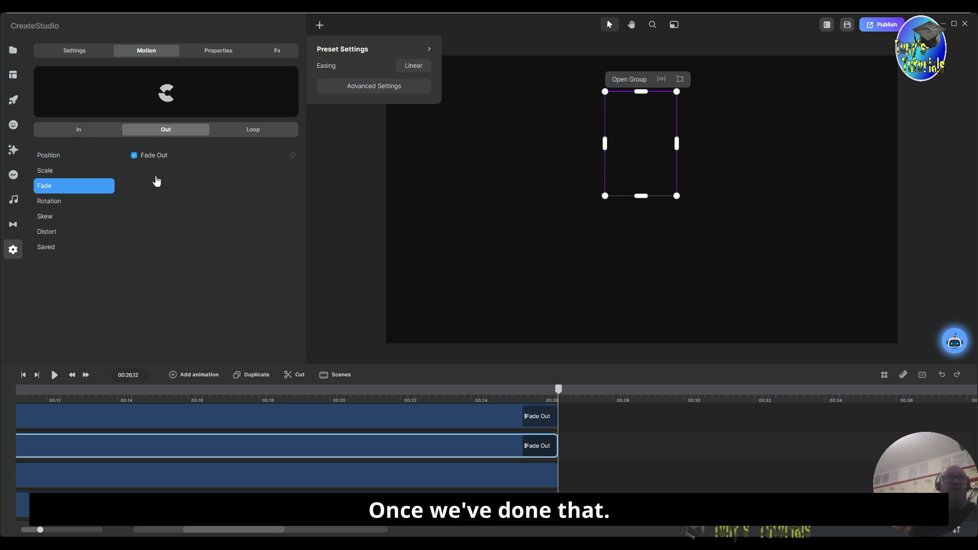
- Add a Fade Out exit motion to the Product 2 group
left_click(542, 473)
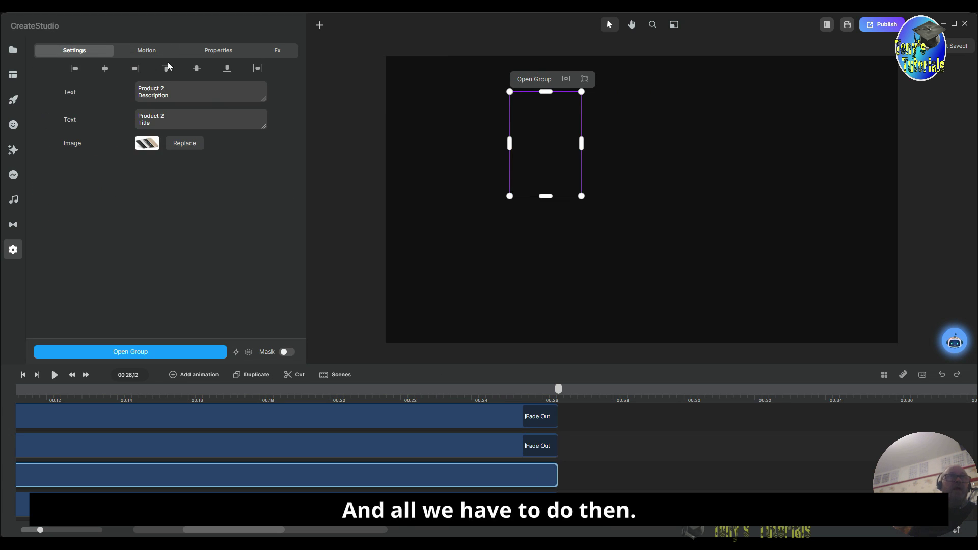
left_click(148, 52)
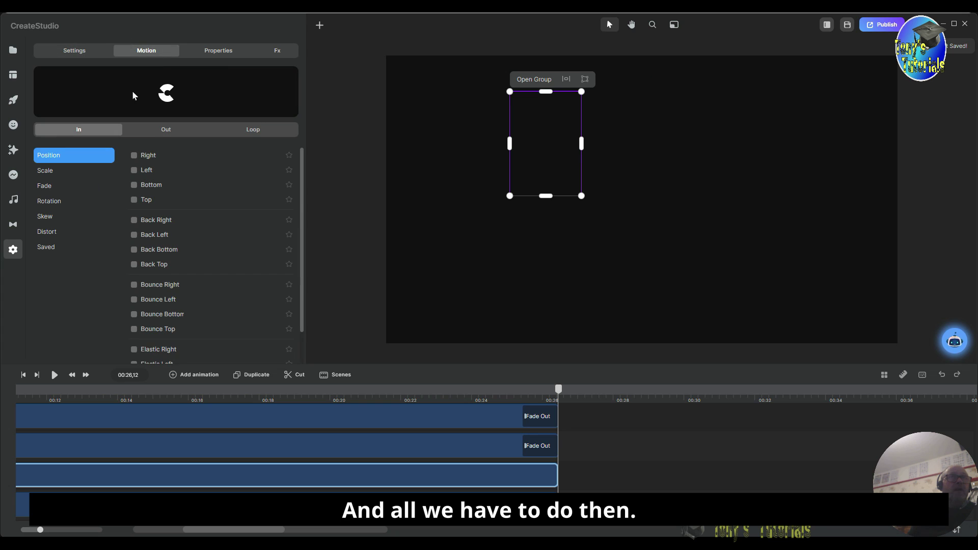
left_click(49, 190)
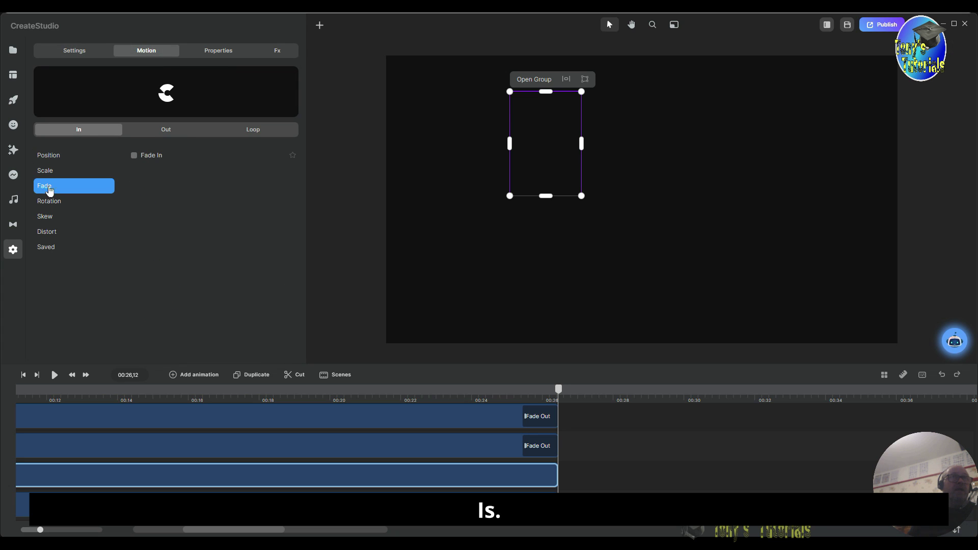
left_click(154, 132)
left_click(52, 189)
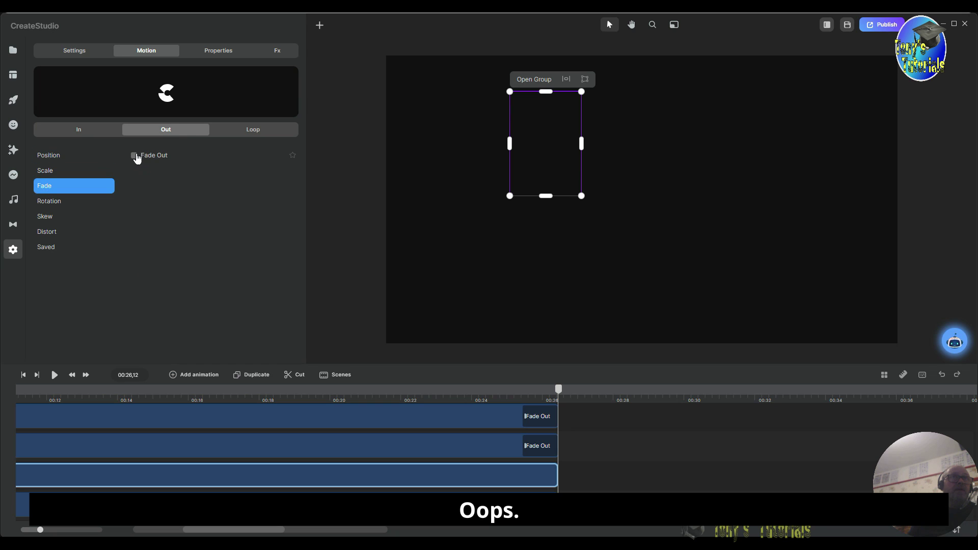
left_click(134, 156)
left_click(588, 443)
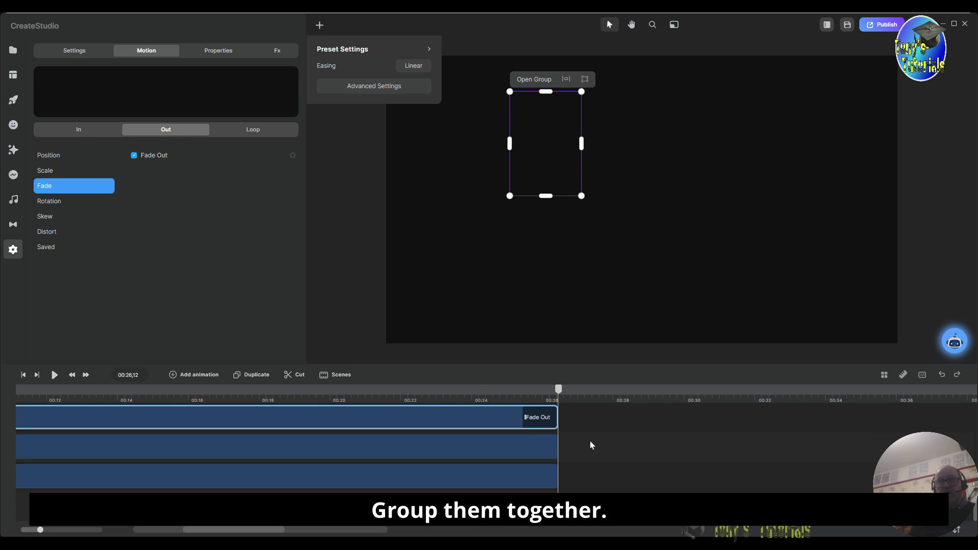
- Add a Fade Out exit motion to the Product 1 group in the canvas's upper-left area
left_click(542, 445)
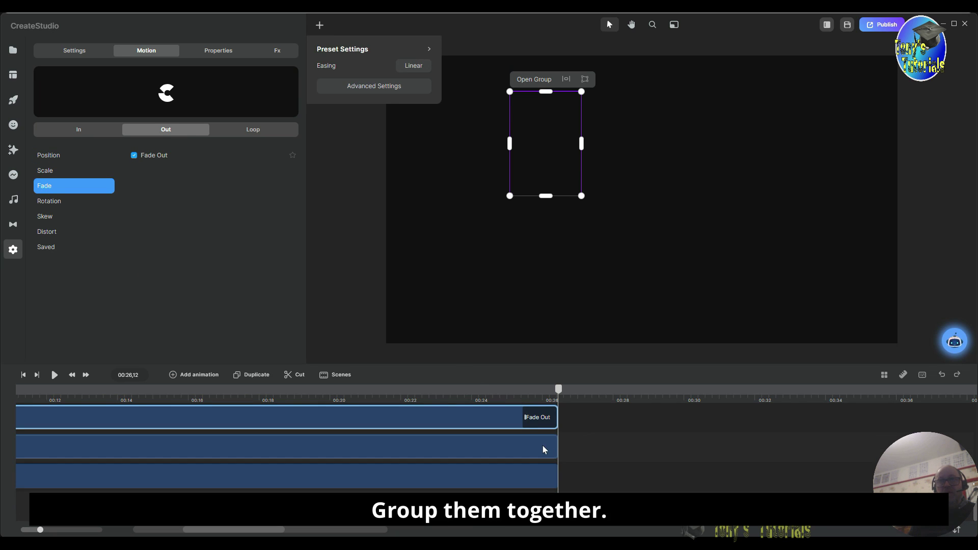
left_click(142, 52)
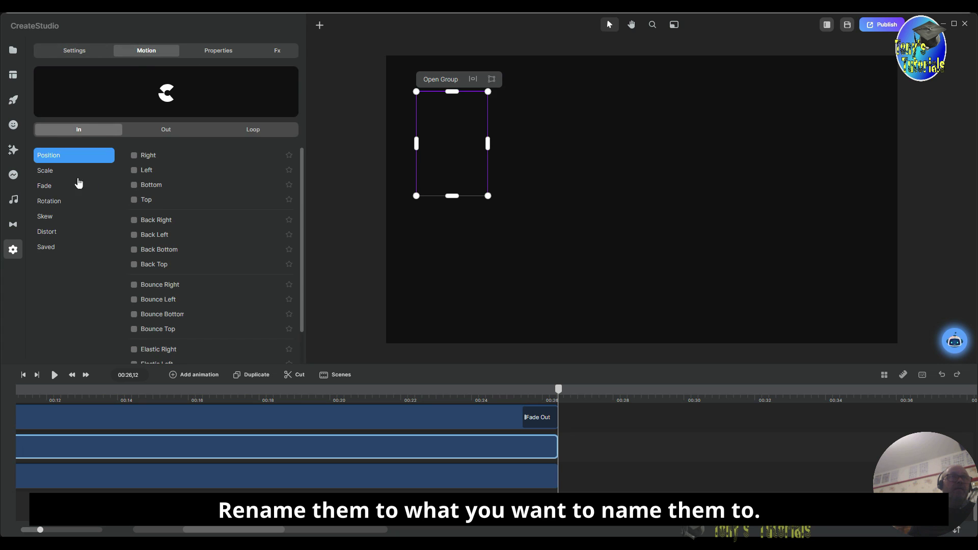
left_click(51, 189)
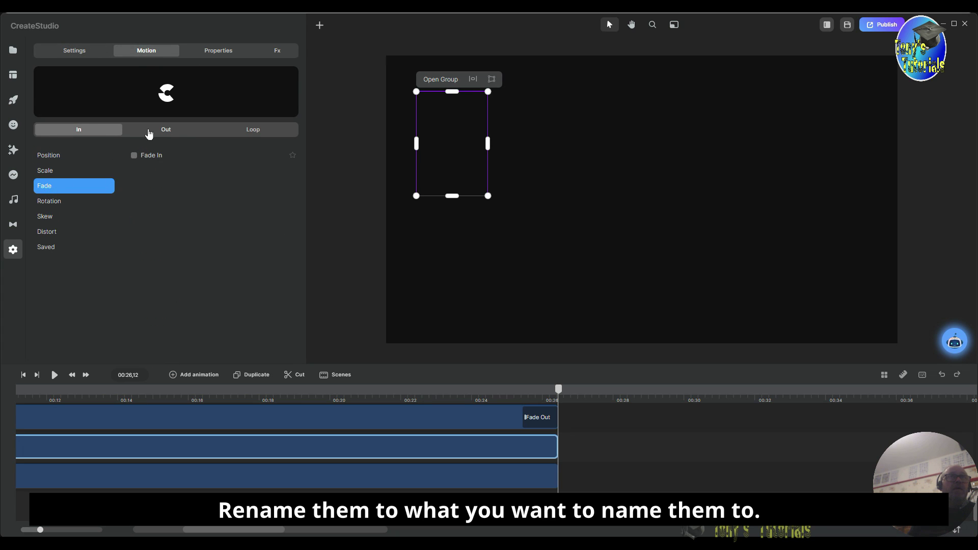
left_click(150, 132)
left_click(61, 187)
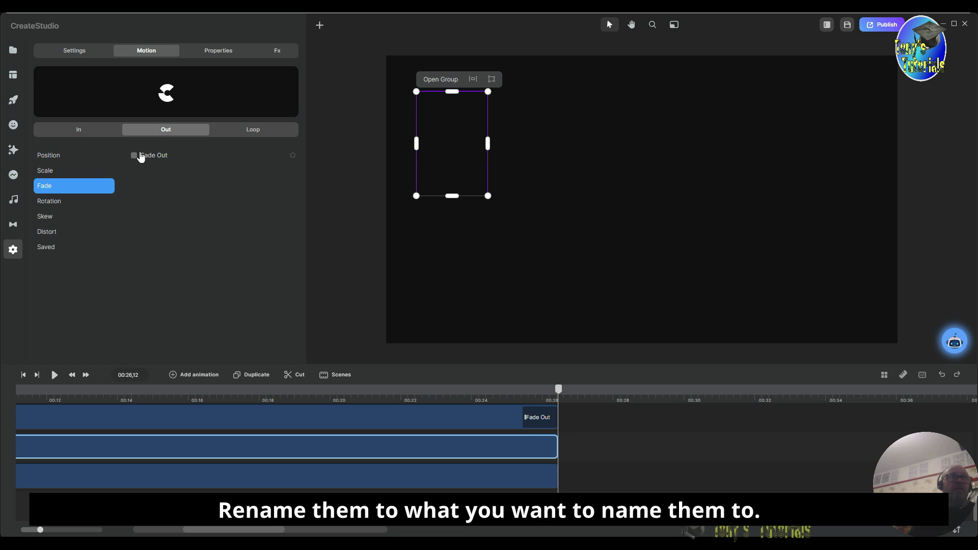
left_click(137, 156)
- Add a Fade Out exit motion to the full-canvas background video group that contains the BG Filter
left_click(526, 472)
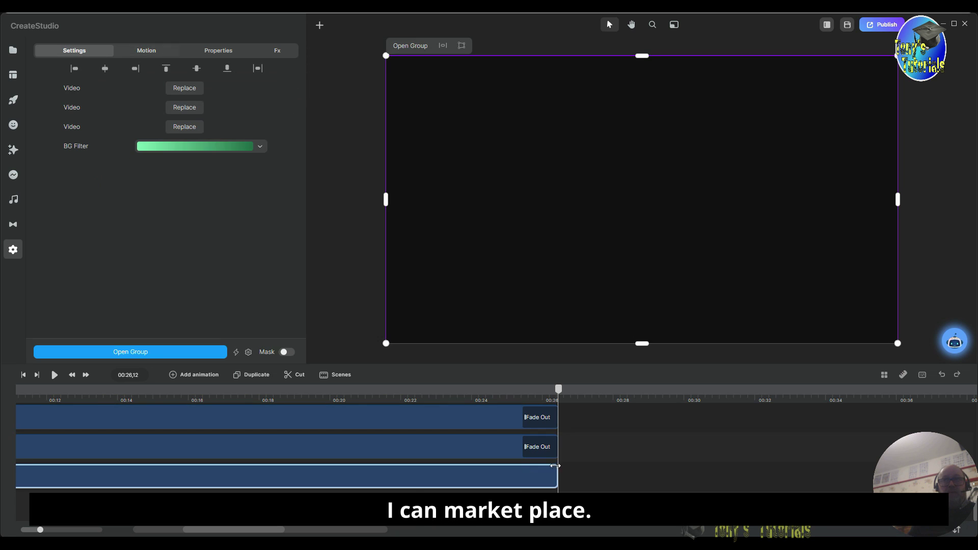
left_click(147, 51)
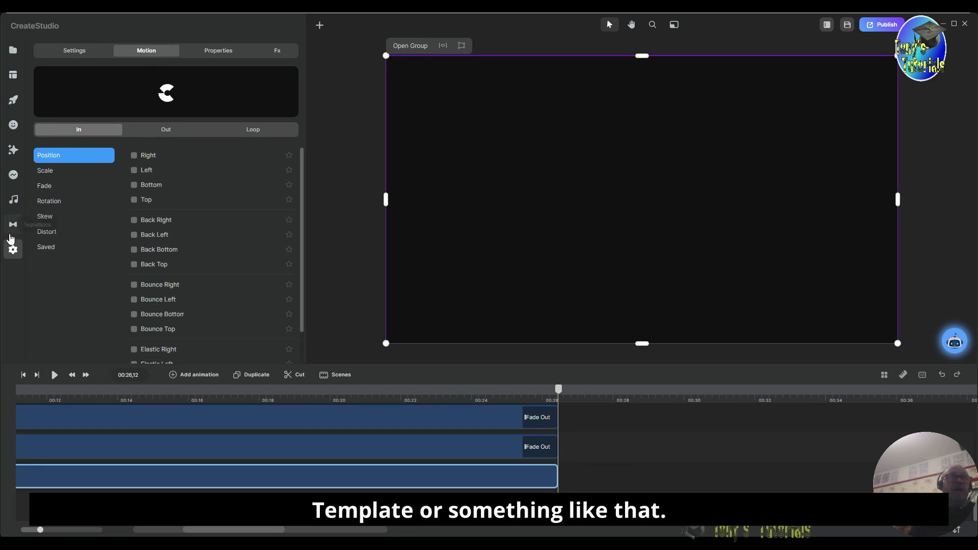
left_click(46, 190)
left_click(164, 132)
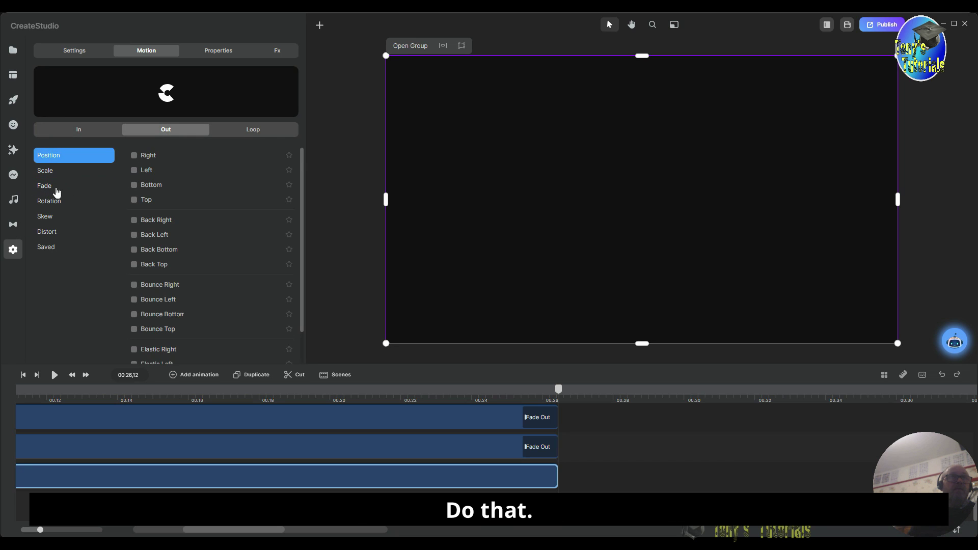
left_click(55, 188)
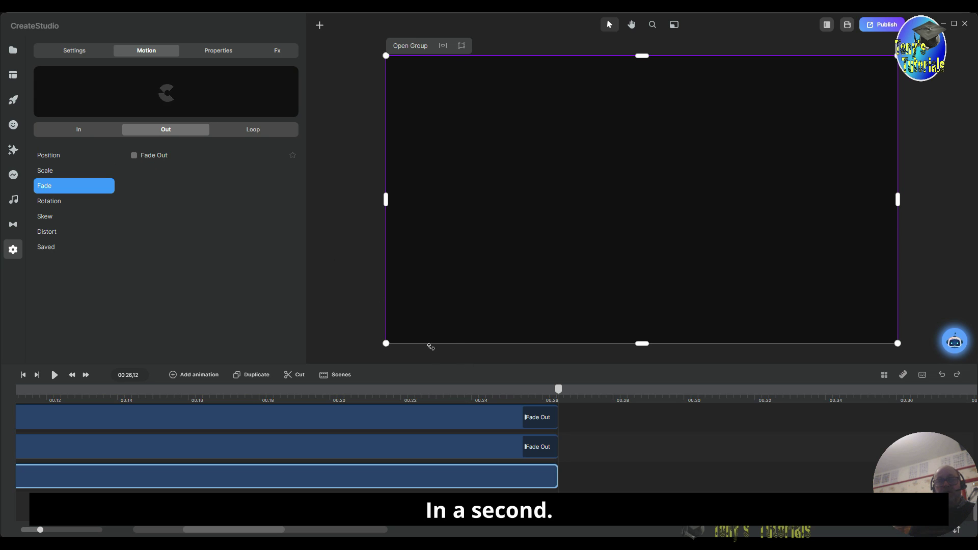
left_click(134, 155)
scroll(620, 433, "up", 3)
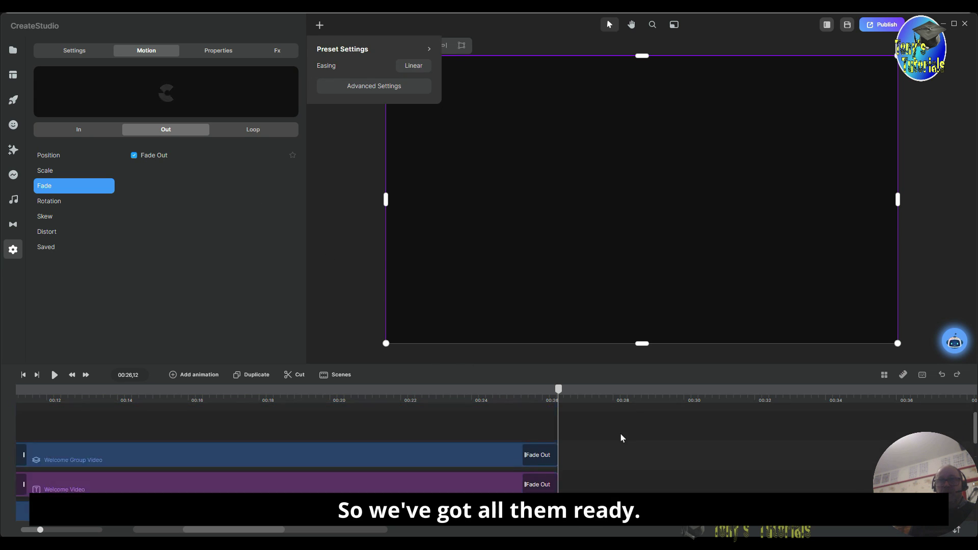
scroll(628, 439, "down", 5)
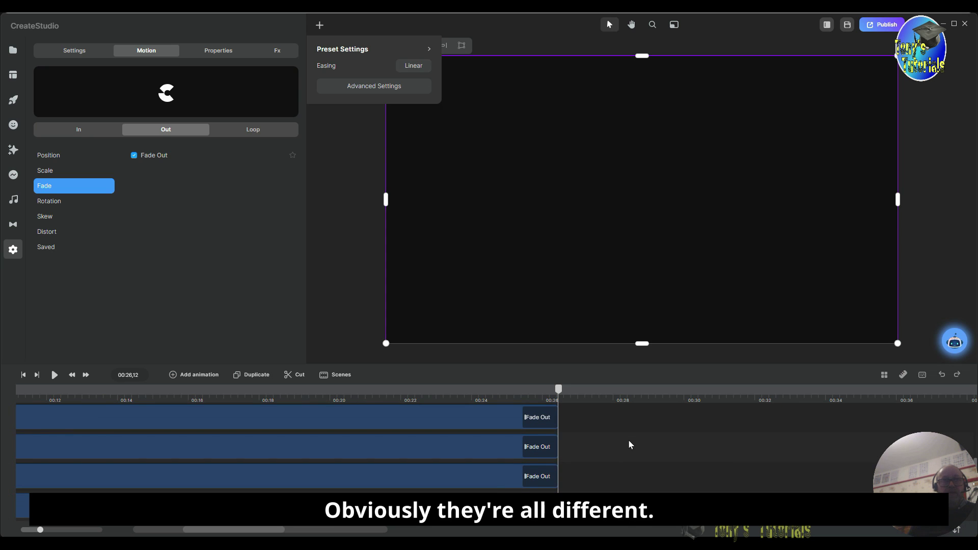
- Select every layer on the timeline and combine them all into one group
mouse_move(251, 533)
left_mouse_down()
mouse_move(158, 528)
mouse_move(253, 531)
left_mouse_up()
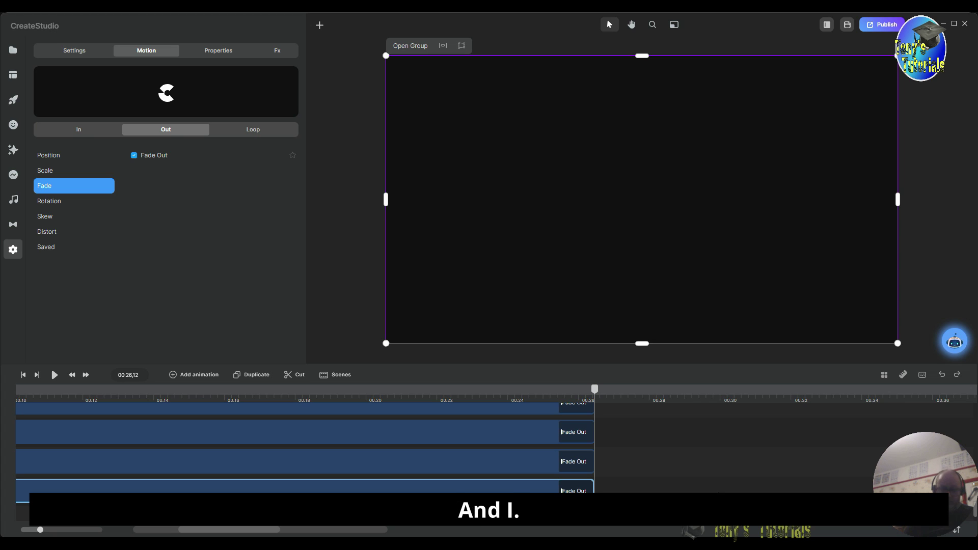
key("ctrl+a")
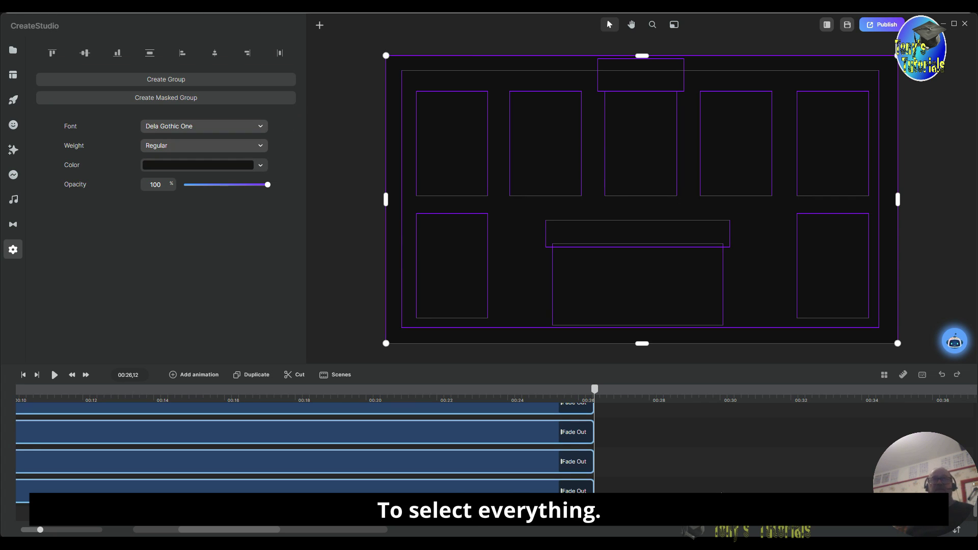
right_click(452, 462)
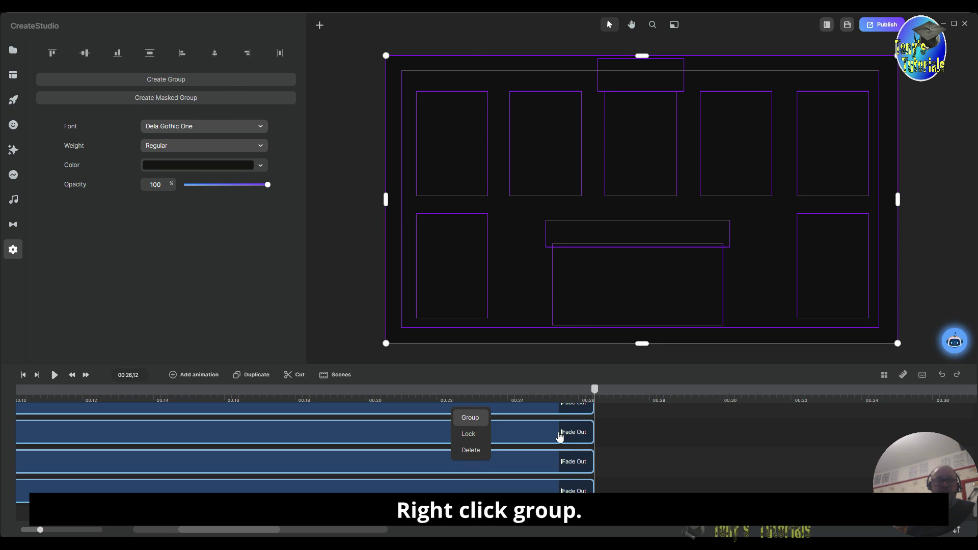
key("ctrl+g")
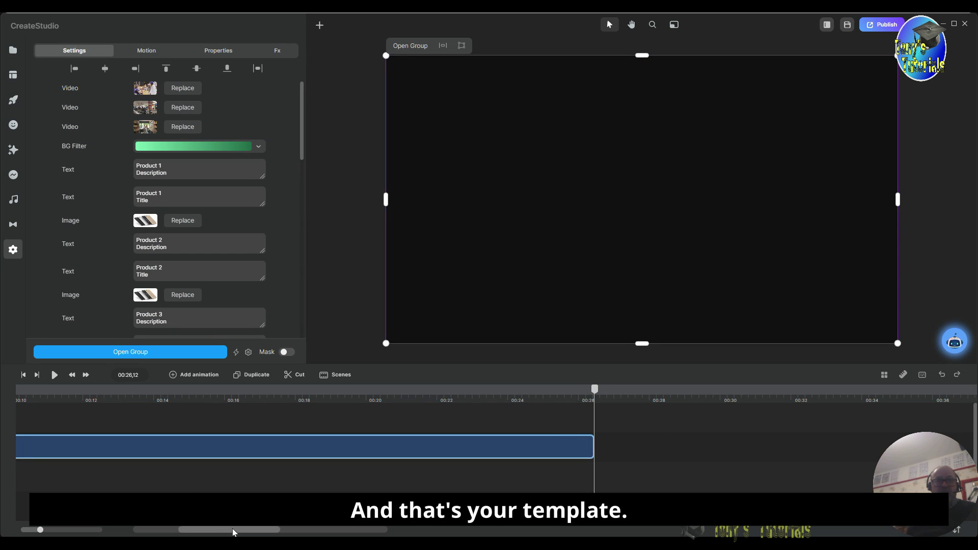
- Rename the new overall group as "Markplace template 1"
left_click_drag(234, 532, 109, 530)
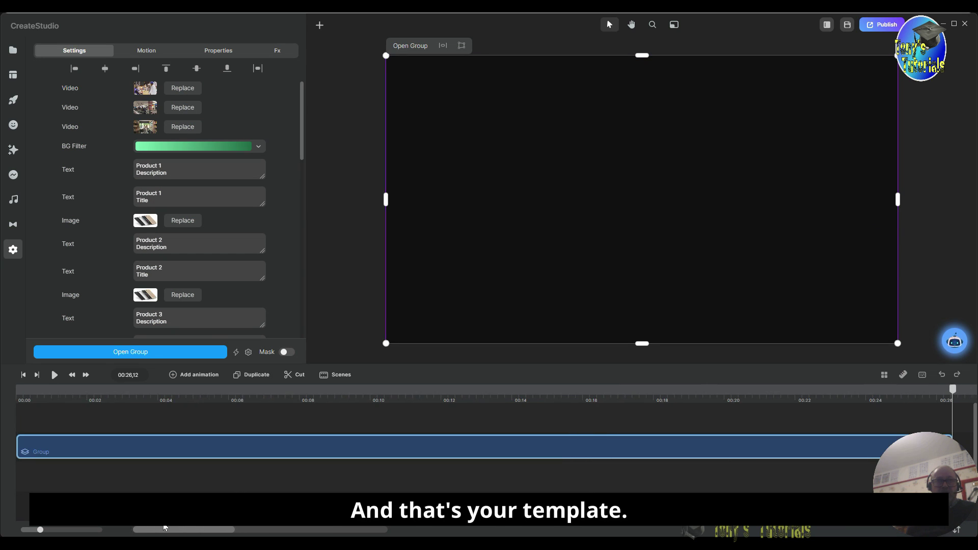
right_click(105, 448)
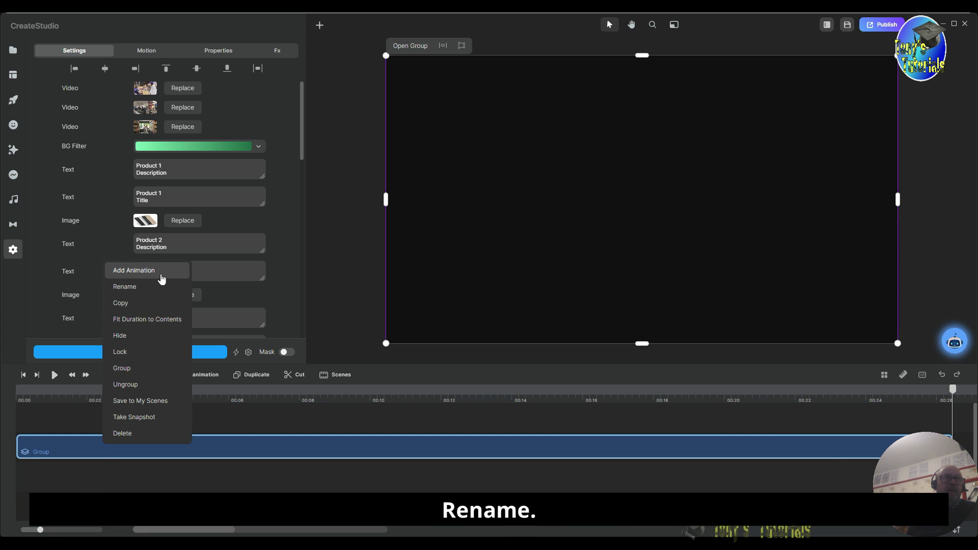
left_click(144, 288)
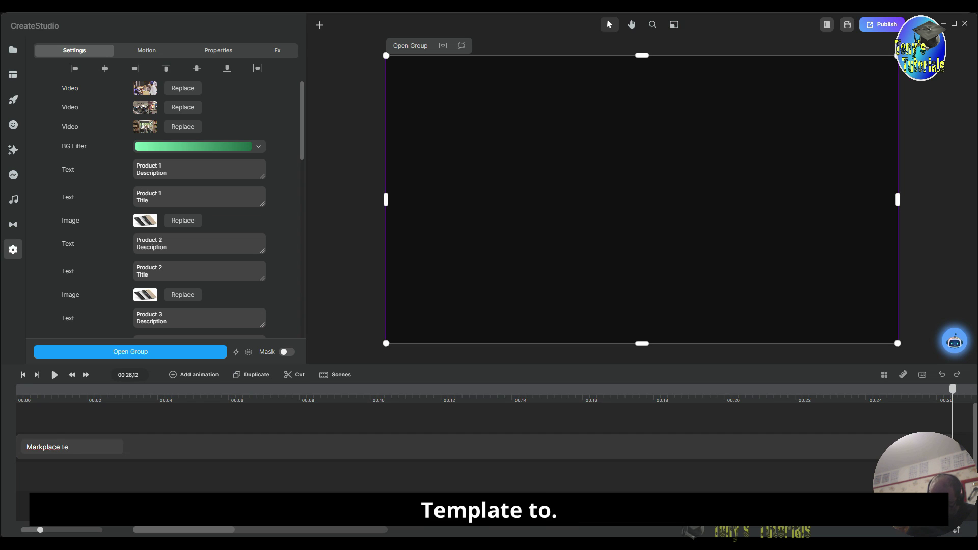
type("la")
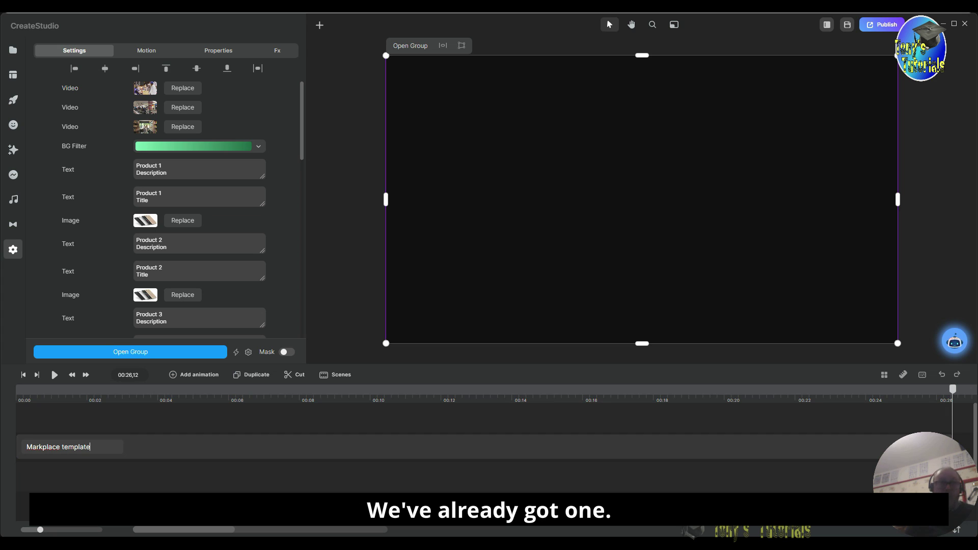
type("te 1")
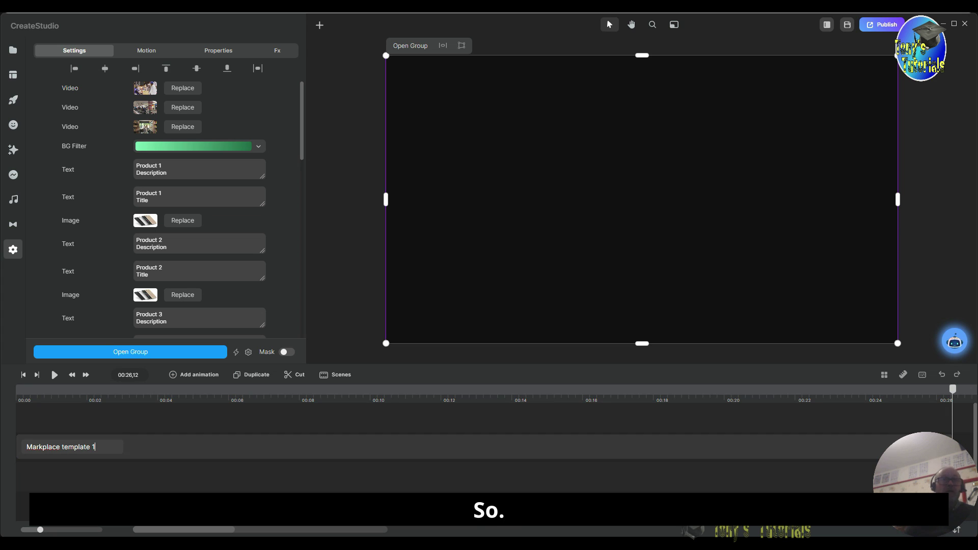
left_click(554, 421)
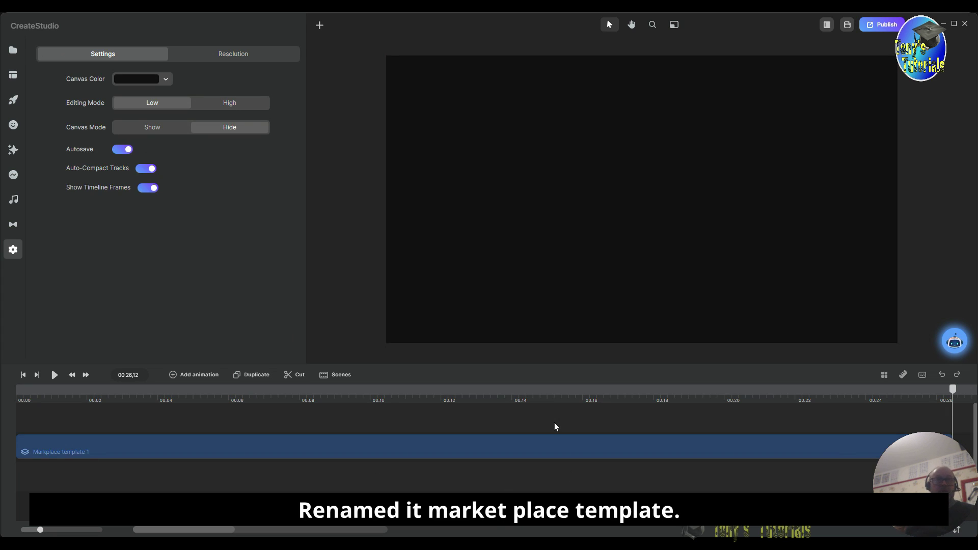
- Change the number at the end of the group's name so it reads "Markplace template 2"
right_click(140, 450)
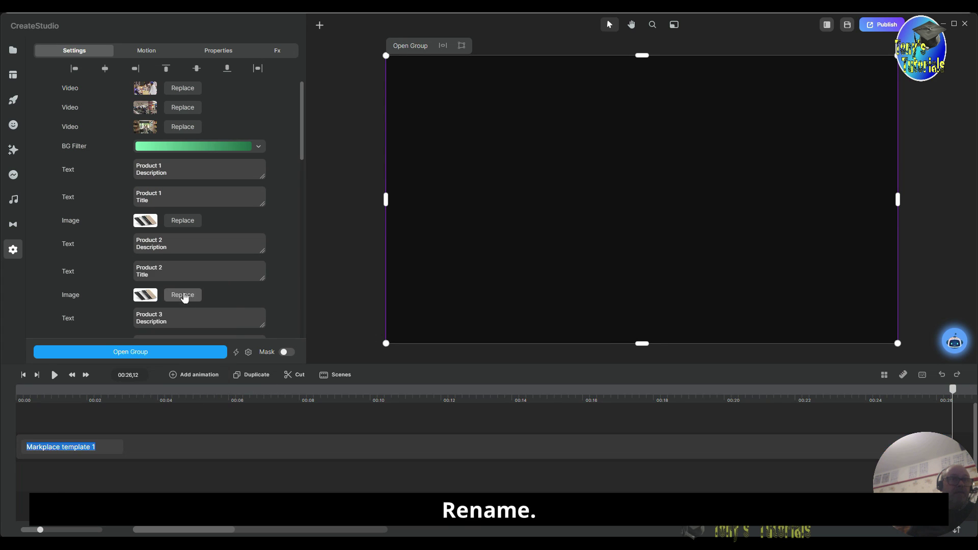
left_click(186, 291)
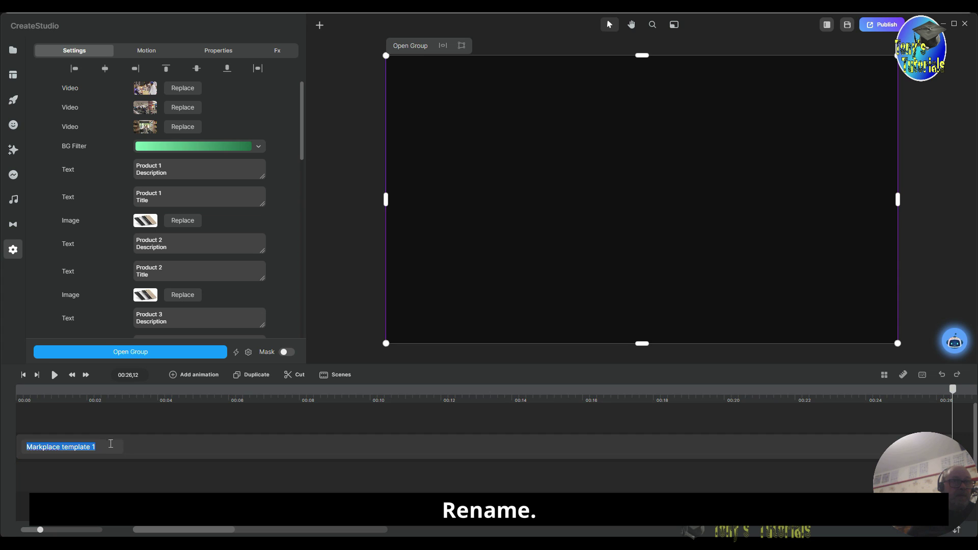
left_click(118, 448)
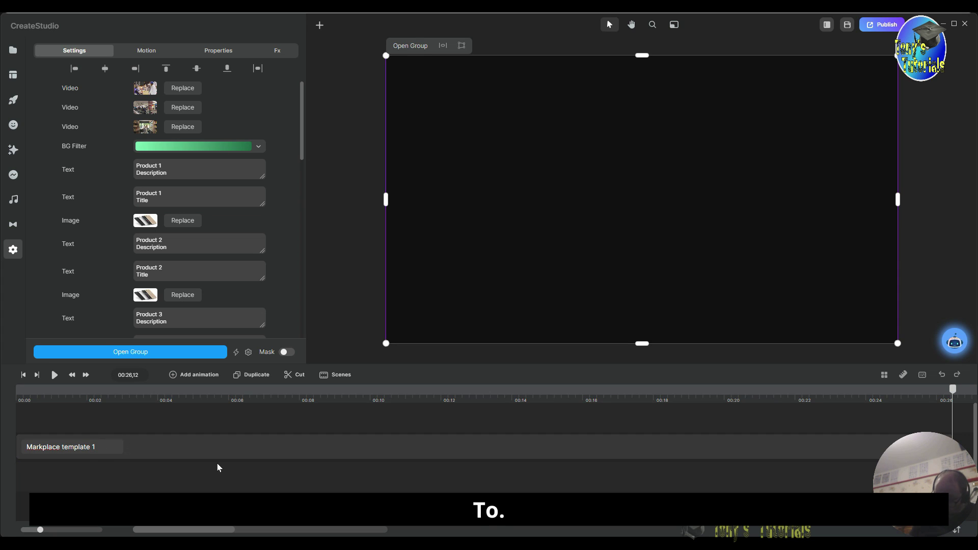
key("BackSpace")
type("2")
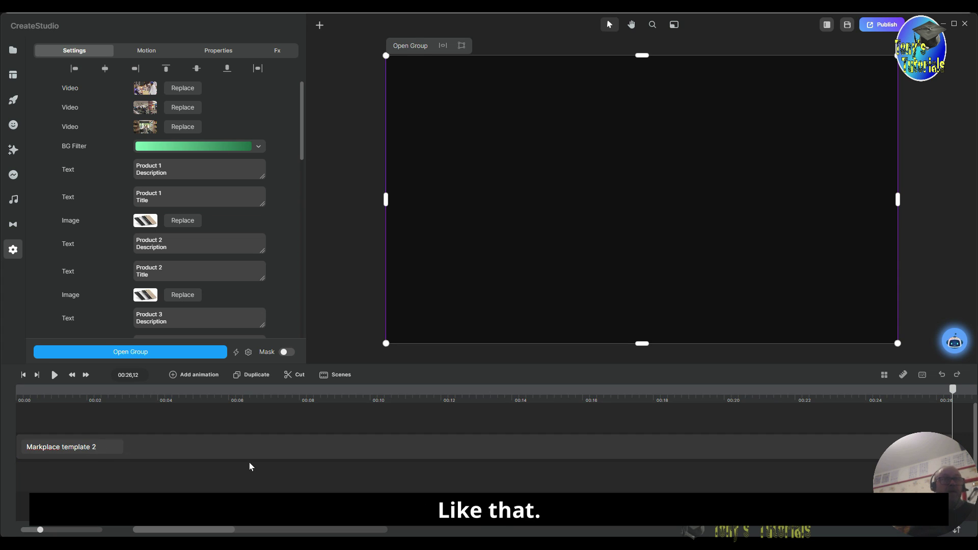
left_click(435, 420)
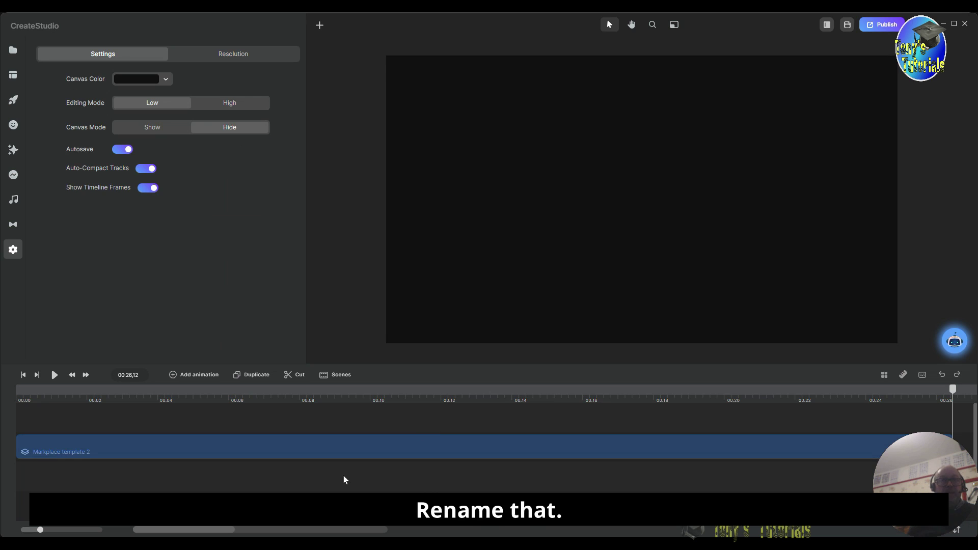
- Save the "Markplace template 2" group to My Scenes
right_click(342, 445)
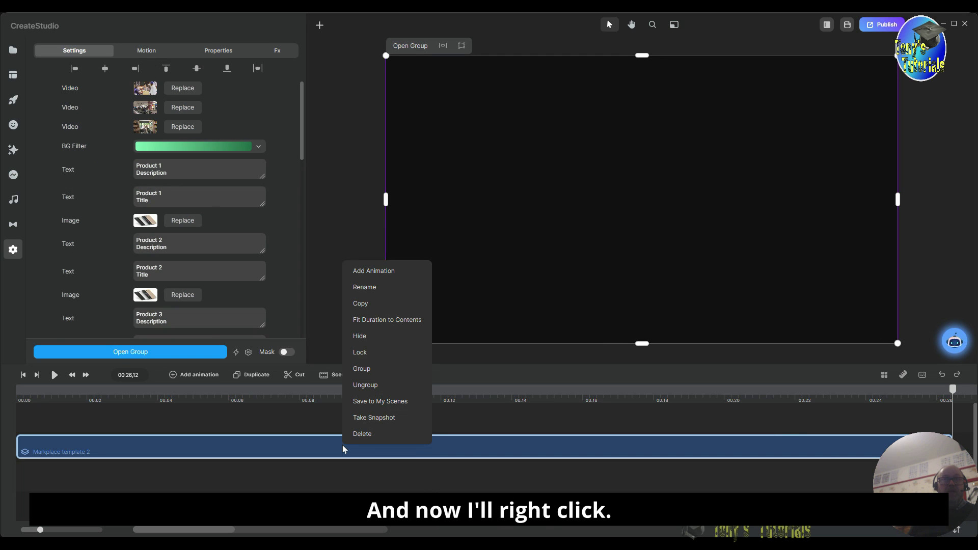
left_click(392, 402)
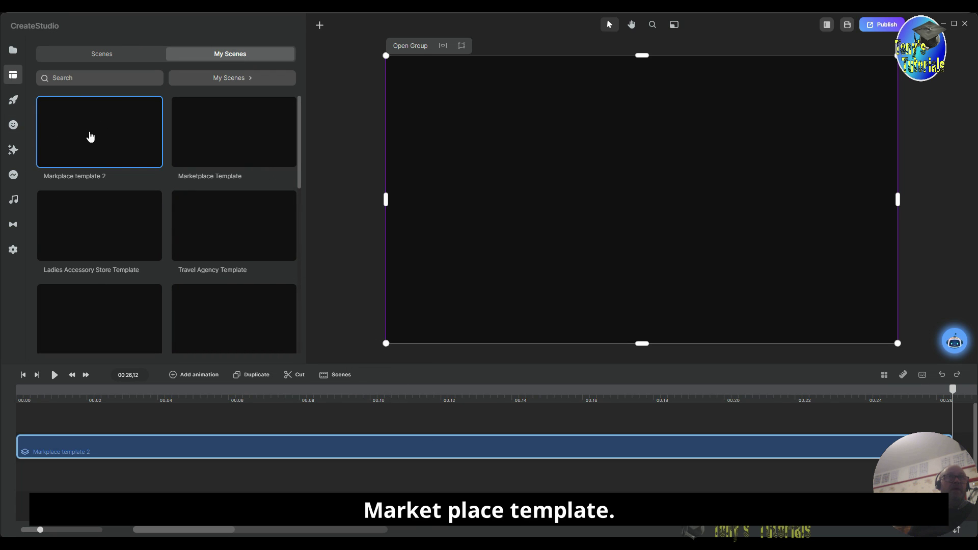
- Delete the group from the timeline and insert the saved "Markplace template 2" scene from My Scenes in its place
right_click(347, 448)
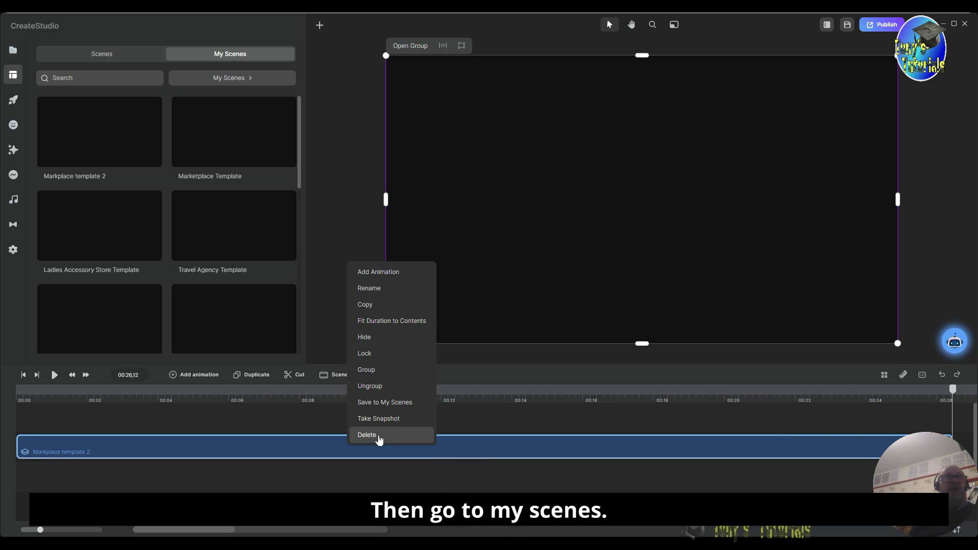
left_click(366, 435)
left_click(14, 77)
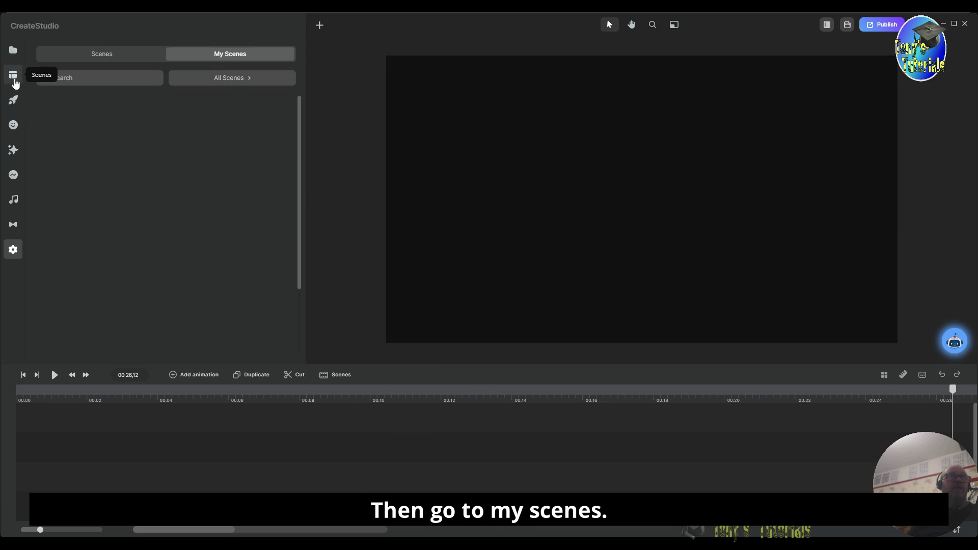
left_click_drag(153, 353, 36, 445)
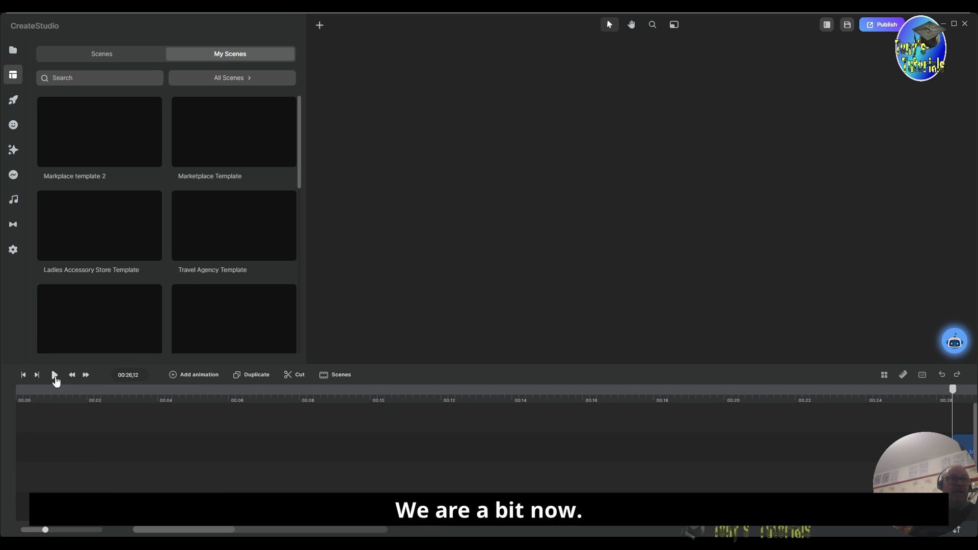
- Move the inserted "Markplace template 2" group along its track so that it starts at 00:00 on the timeline
left_click_drag(102, 123, 40, 457)
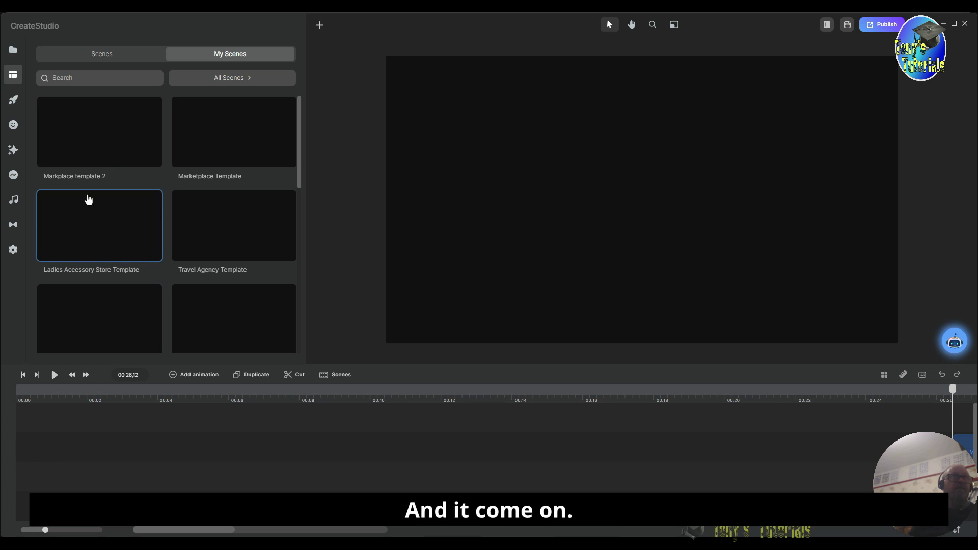
left_click_drag(105, 154, 94, 453)
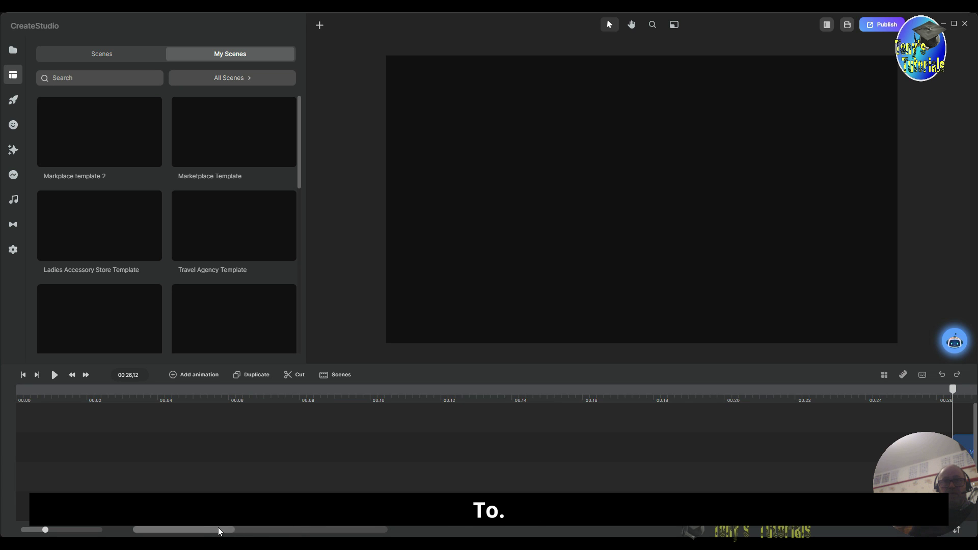
left_click_drag(218, 530, 306, 530)
left_click(169, 449)
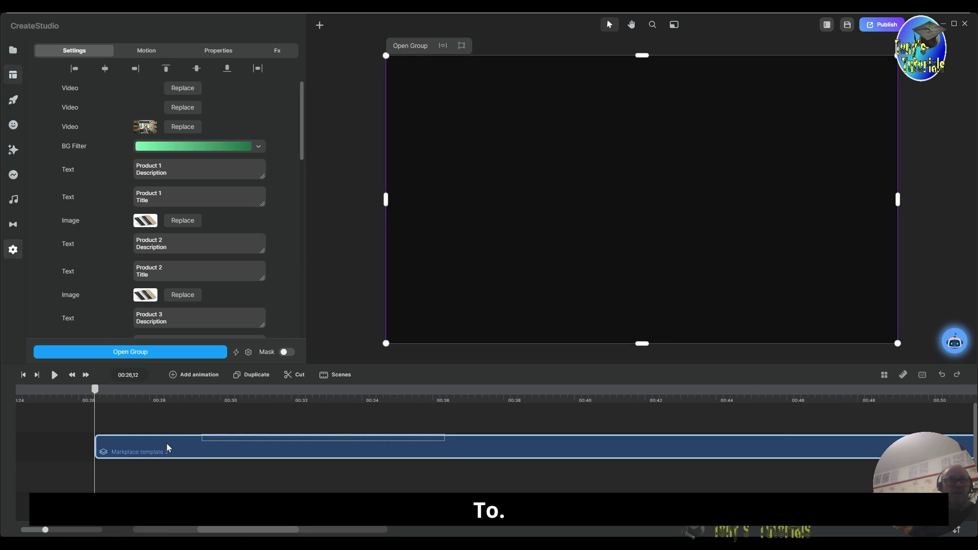
left_click_drag(237, 531, 185, 530)
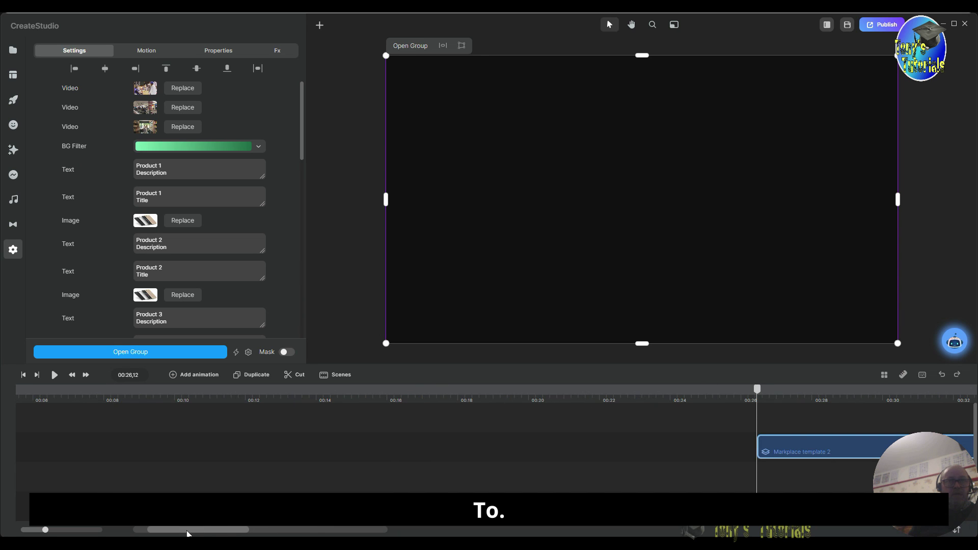
left_click_drag(787, 445, 20, 456)
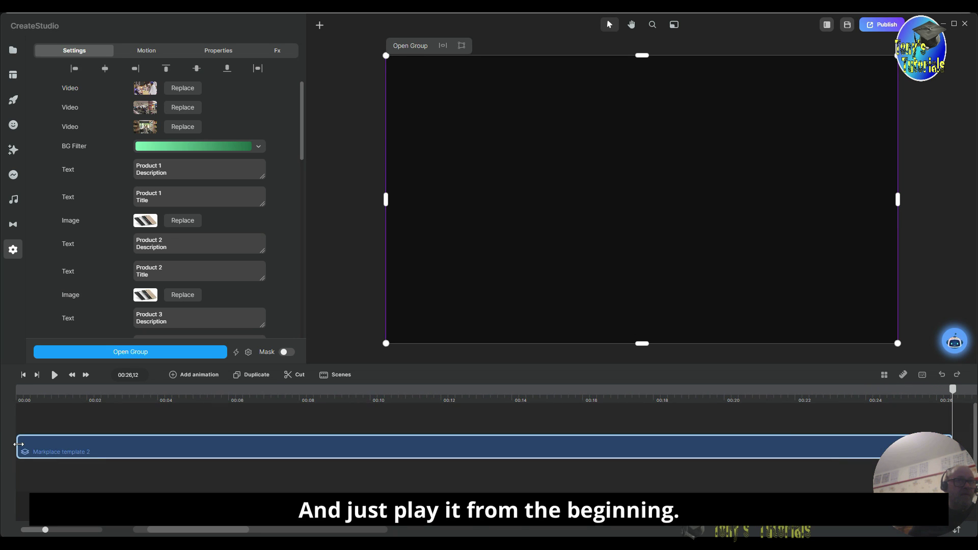
- Return the playhead to the start of the timeline and play the inserted template from the beginning
left_click(22, 375)
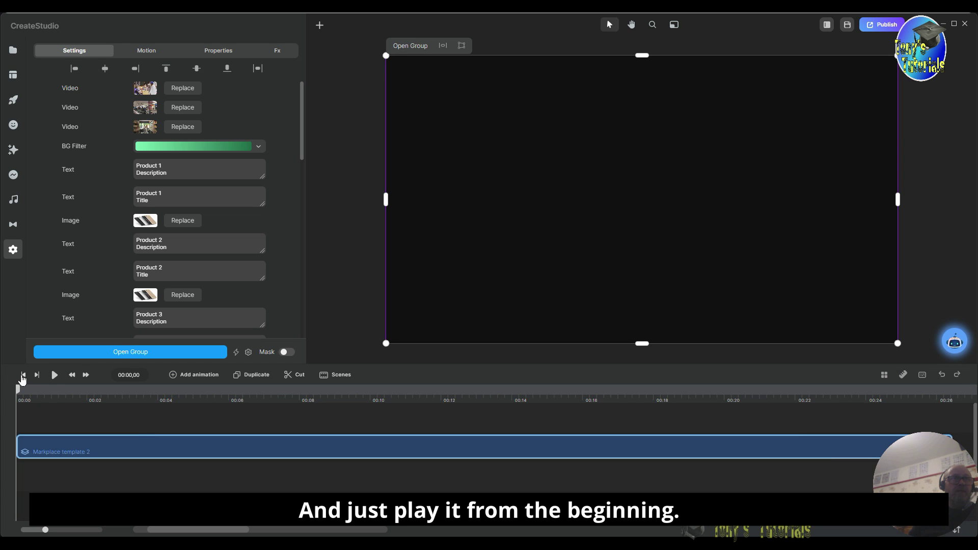
left_click(54, 375)
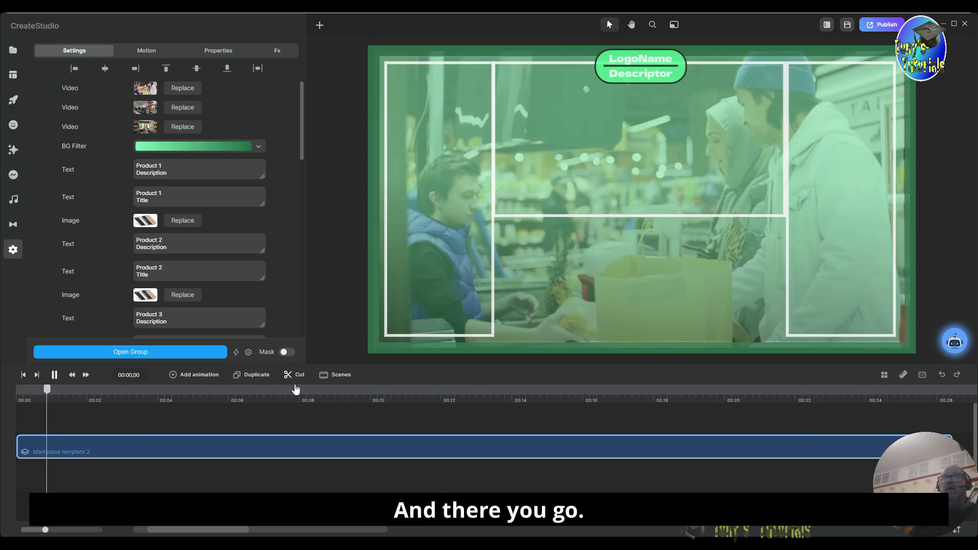